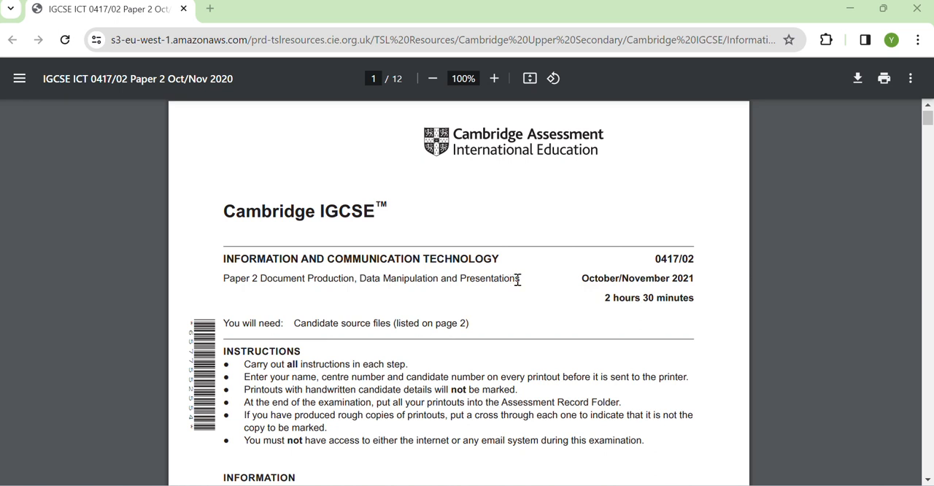
# - Read the exam paper's source file list and Task 1, and open N2102EVIDENCE.rtf from workingfolder in Word
pyautogui.scroll(-2, 517, 280)
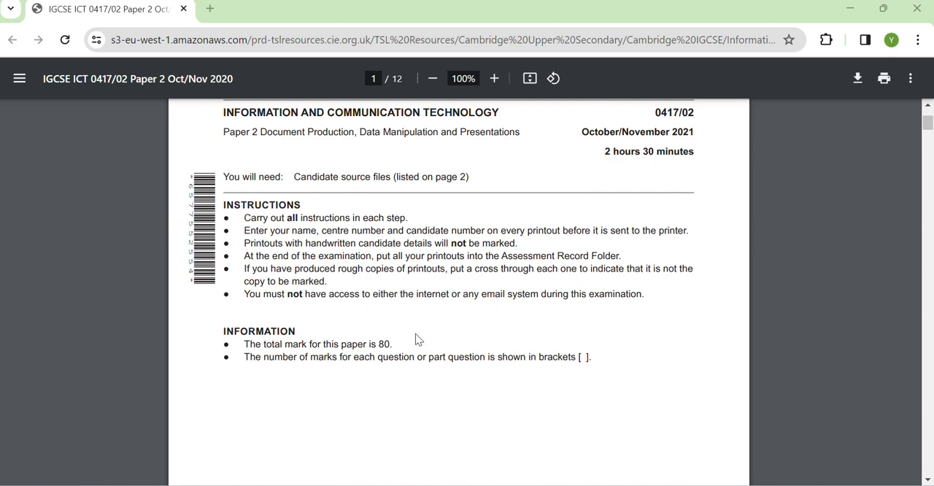
pyautogui.scroll(-12, 418, 339)
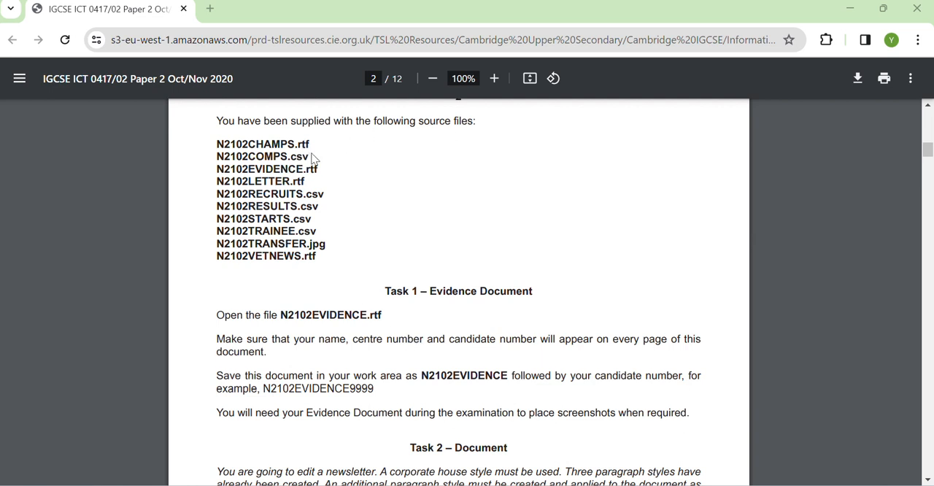
pyautogui.click(467, 484)
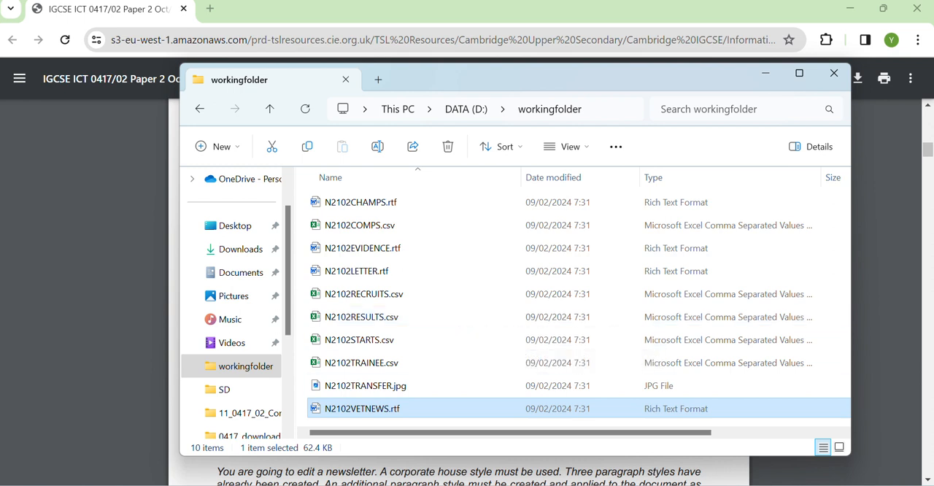
pyautogui.click(659, 484)
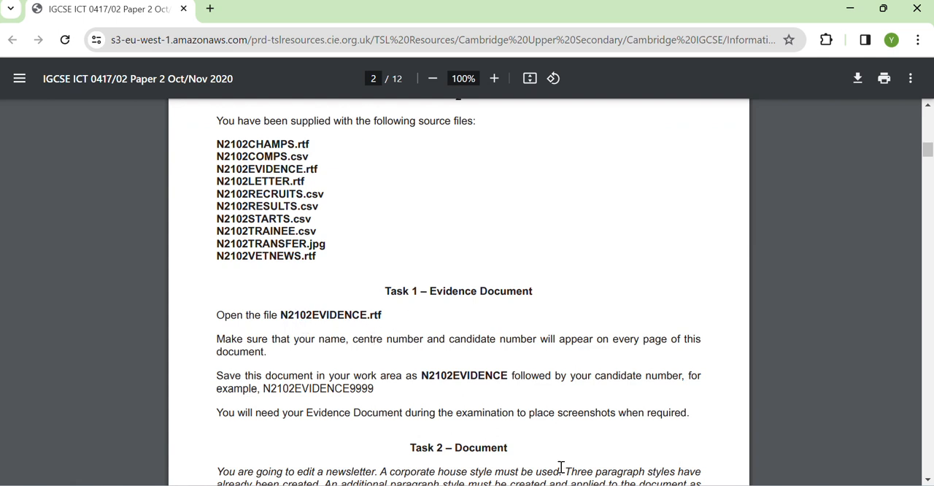
pyautogui.click(481, 484)
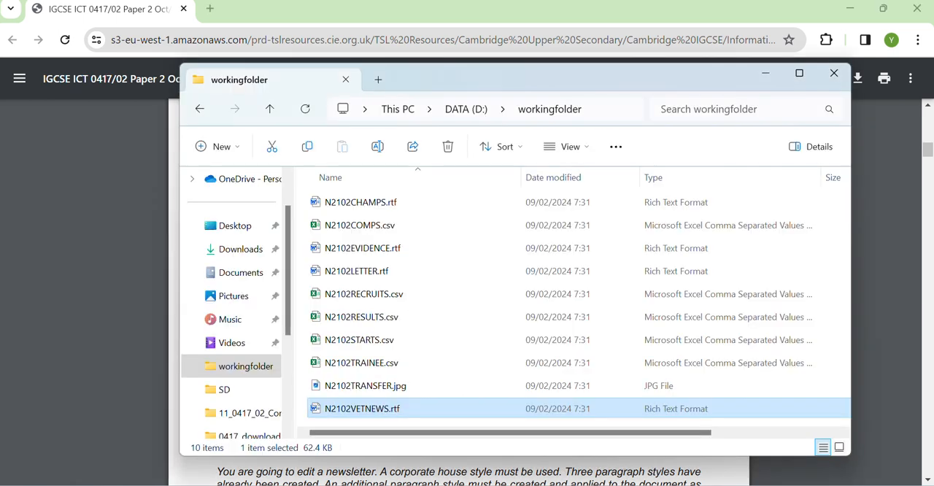
pyautogui.doubleClick(387, 252)
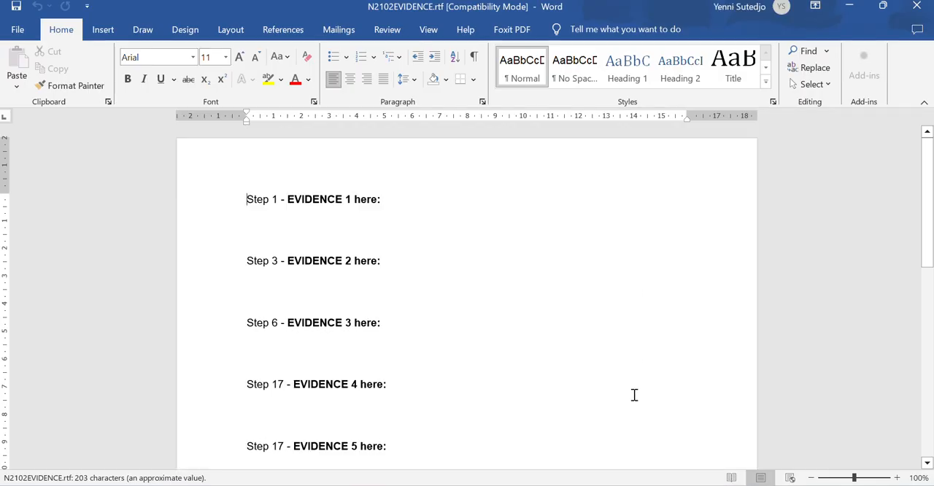
# - Add the candidate's full name, centre number and candidate number to the evidence document's header
pyautogui.click(510, 484)
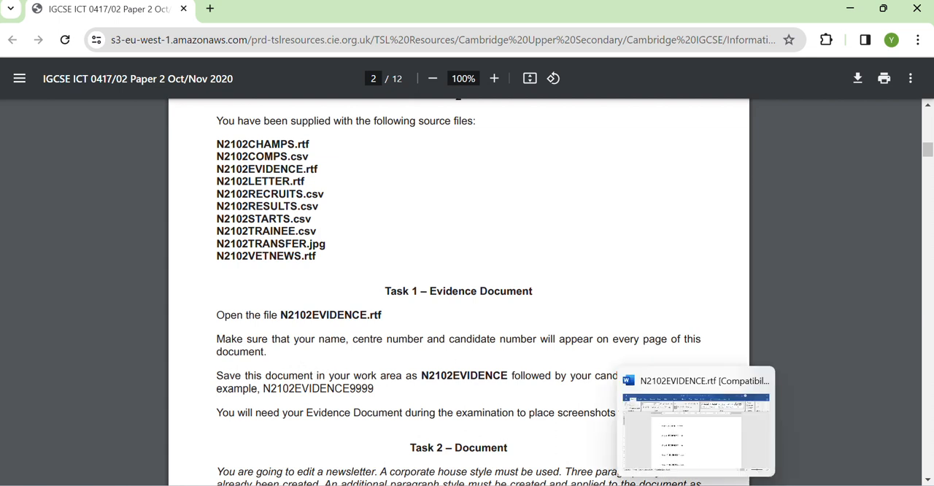
pyautogui.click(696, 485)
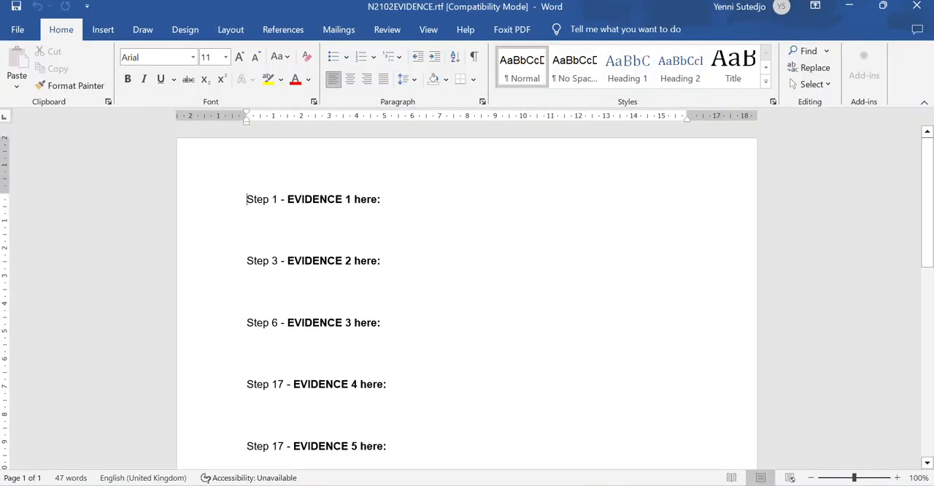
pyautogui.doubleClick(312, 157)
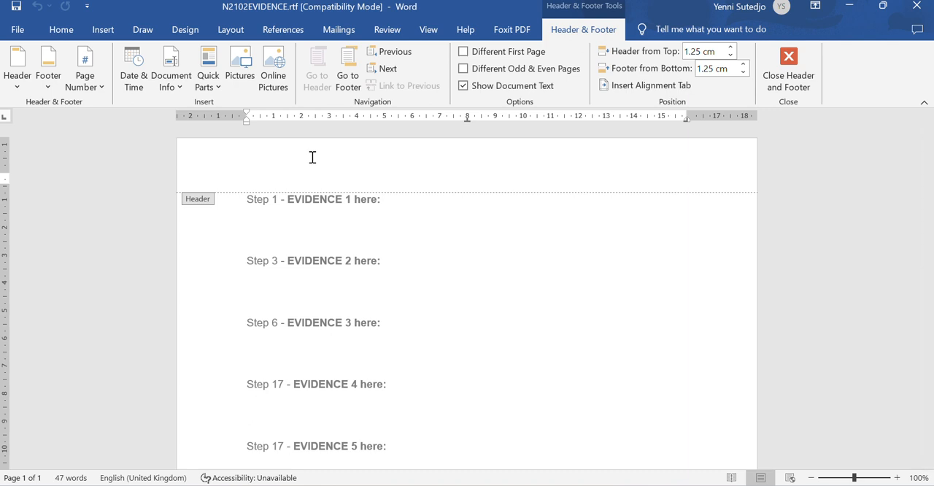
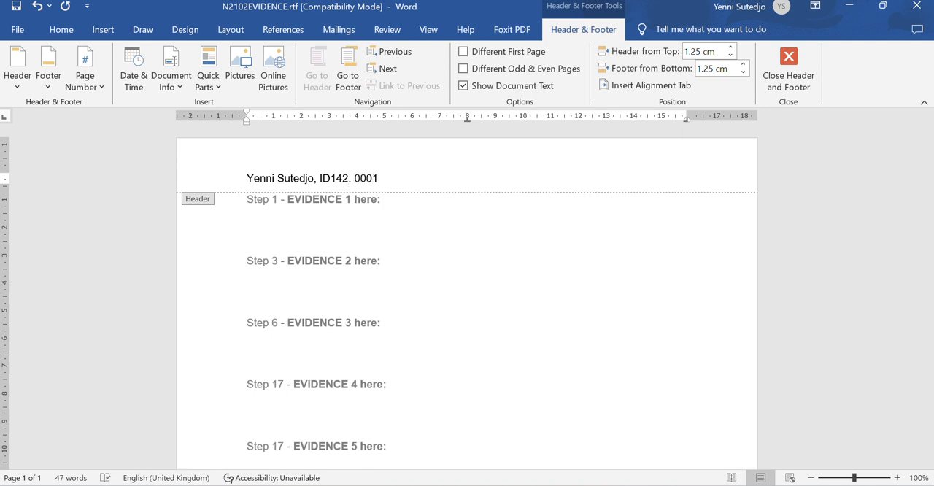
pyautogui.write('1')
pyautogui.doubleClick(557, 295)
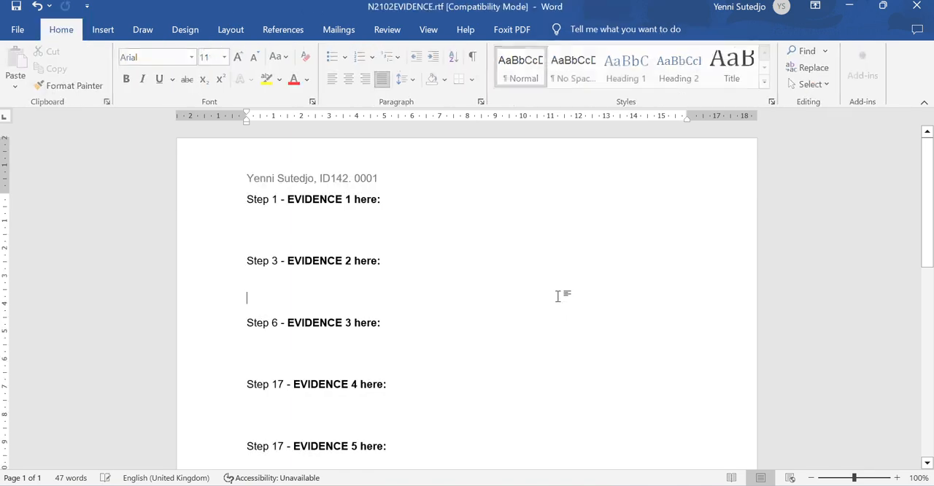
# - Save the evidence document in workingfolder as N2102EVIDENCE0001 in Word Document (*.docx) format
pyautogui.hotkey('alt', 'Tab')
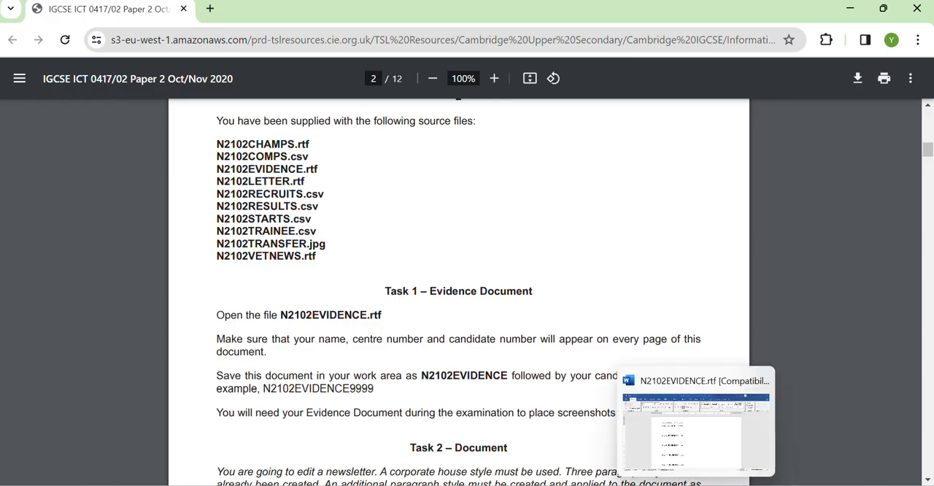
pyautogui.click(691, 484)
pyautogui.click(17, 29)
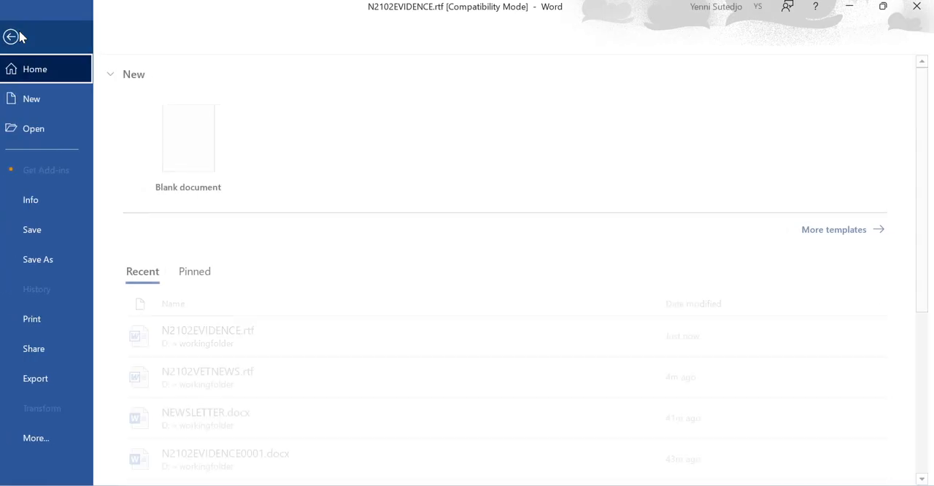
pyautogui.click(64, 258)
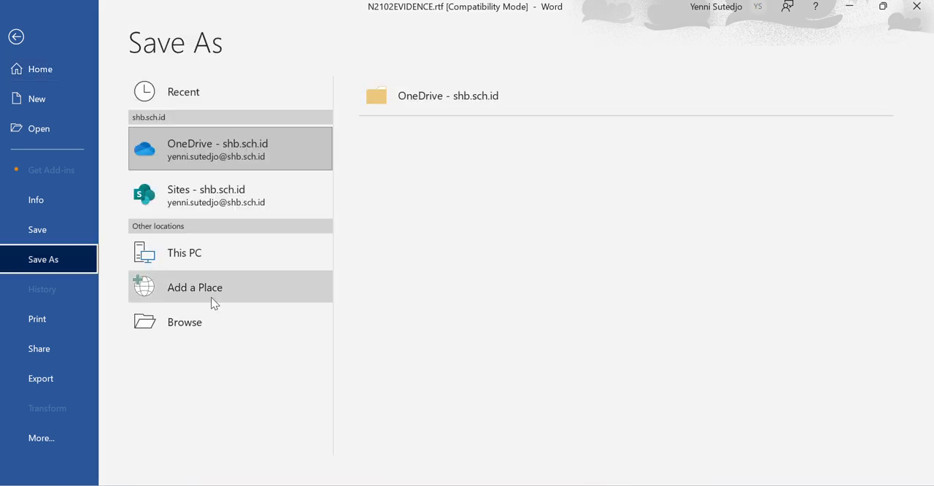
pyautogui.click(222, 321)
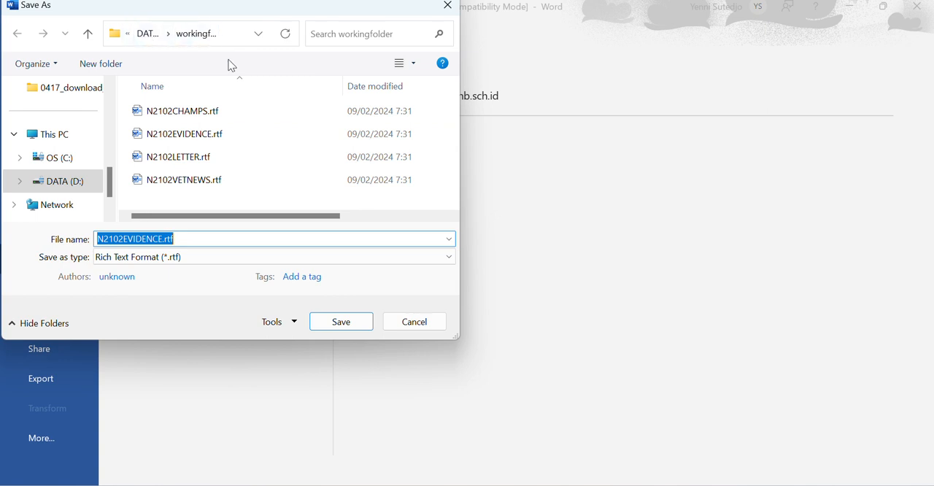
pyautogui.click(189, 240)
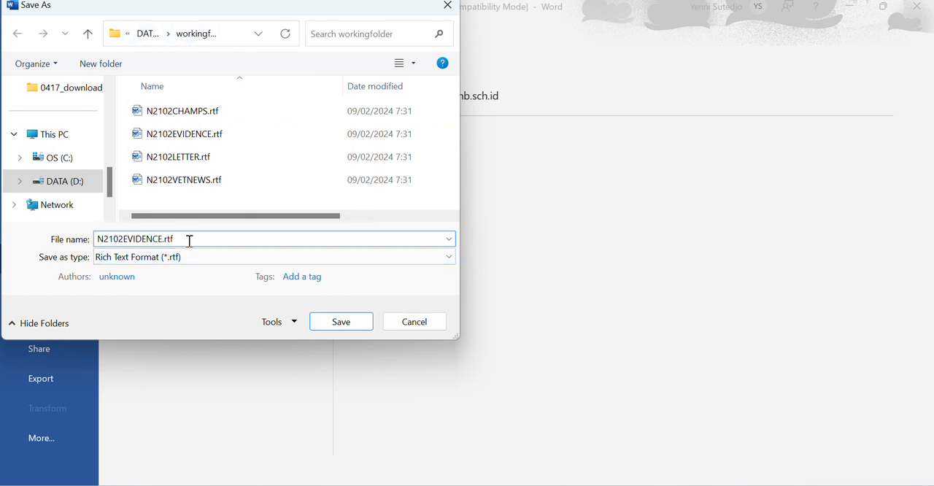
pyautogui.press('BackSpace')
pyautogui.press('BackSpace')
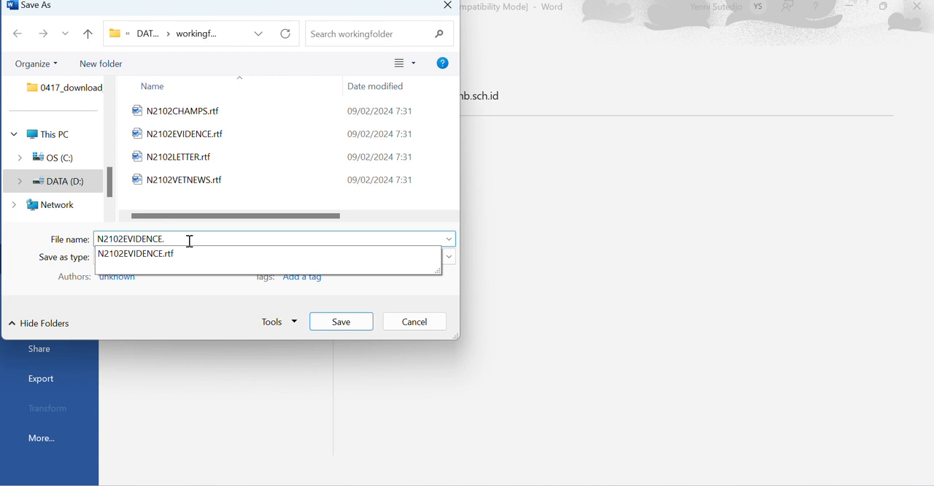
pyautogui.write('0001')
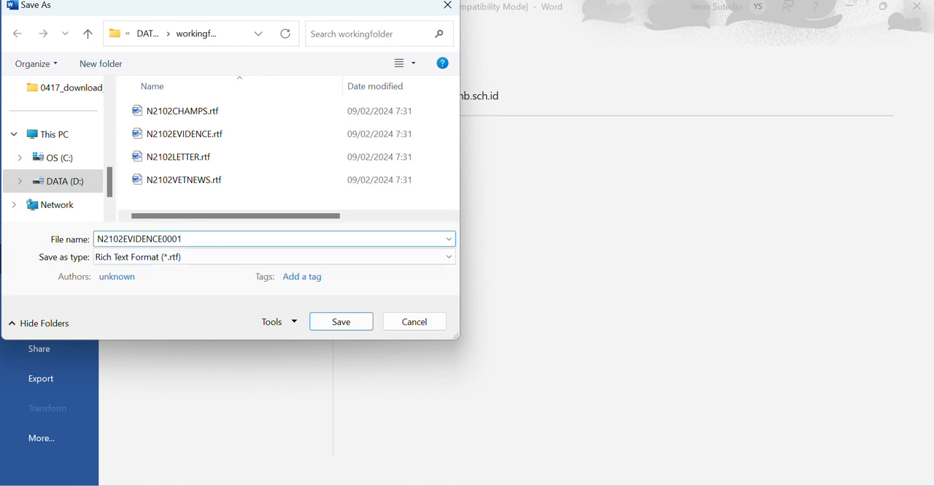
pyautogui.click(131, 261)
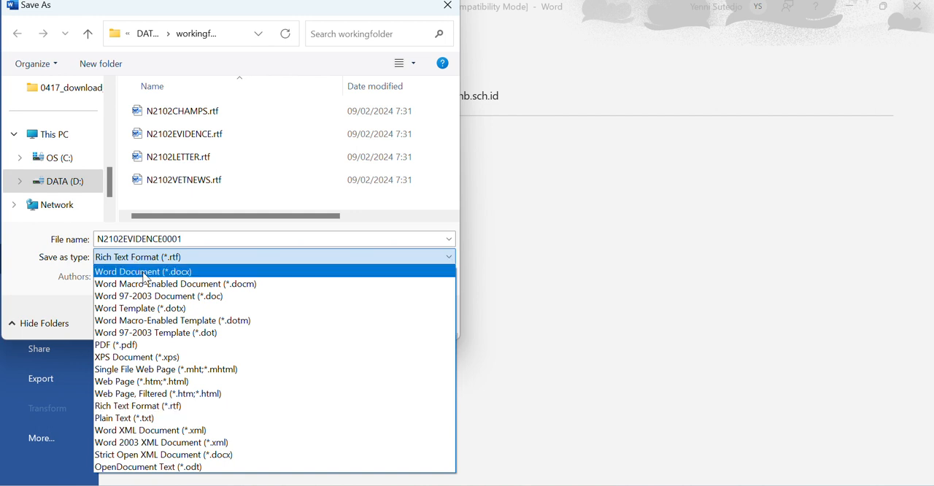
pyautogui.click(144, 276)
pyautogui.click(355, 370)
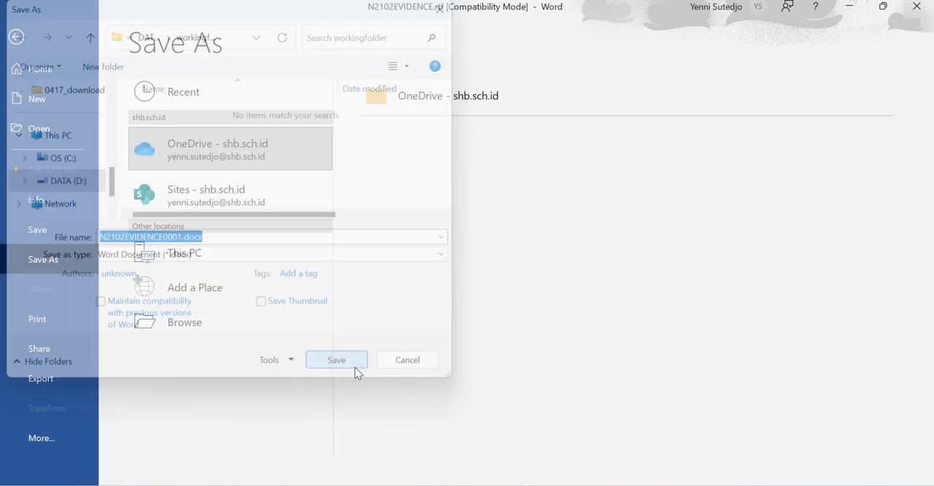
pyautogui.click(520, 282)
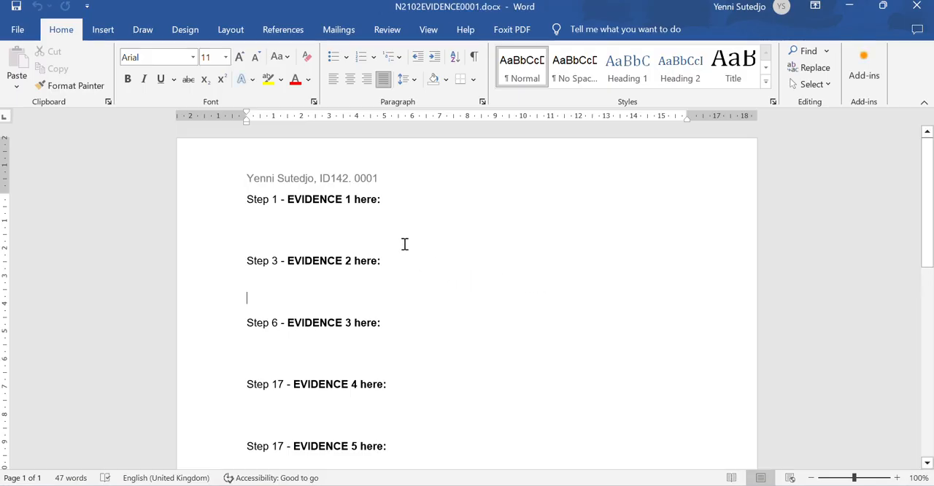
# - Replace the full stop after the centre number in the header with a comma and save the document
pyautogui.doubleClick(372, 180)
pyautogui.click(351, 178)
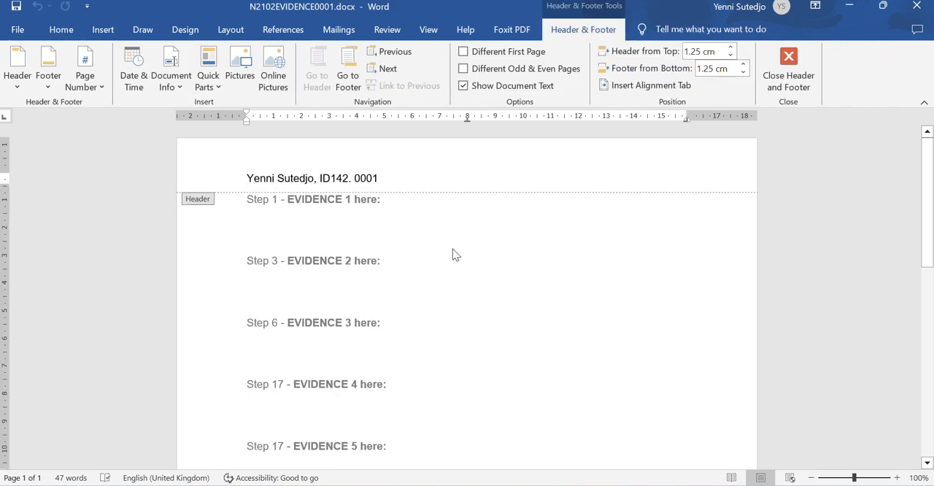
pyautogui.press('BackSpace')
pyautogui.write(',')
pyautogui.doubleClick(479, 308)
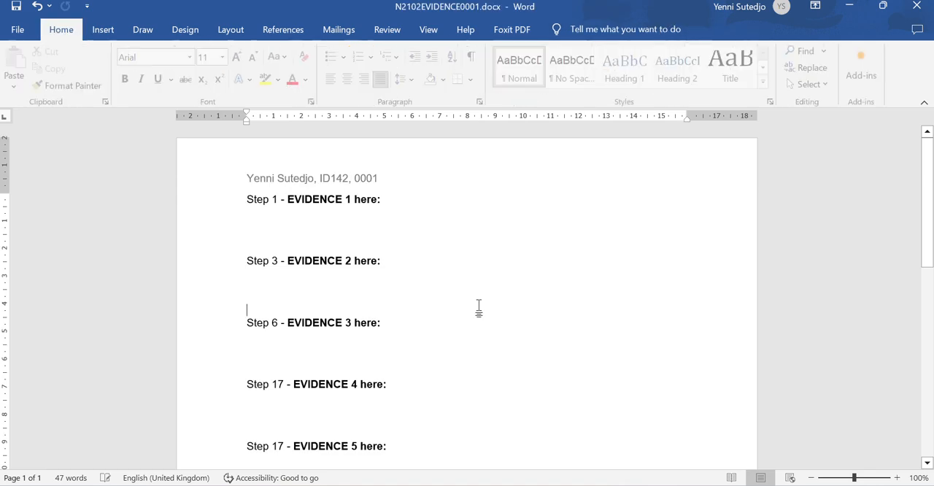
pyautogui.click(16, 7)
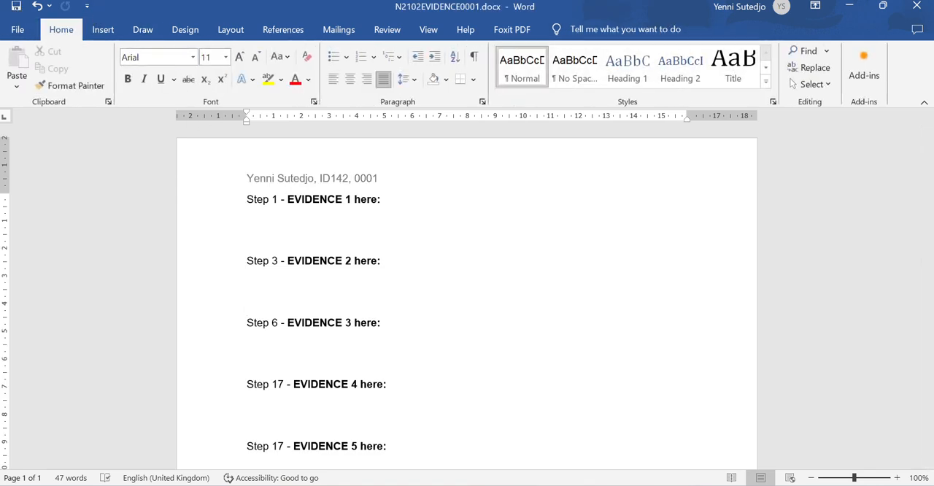
# - Read step 1 of Task 2 in the exam paper and open N2102VETNEWS.rtf from workingfolder
pyautogui.hotkey('alt', 'Tab')
pyautogui.scroll(-1, 430, 365)
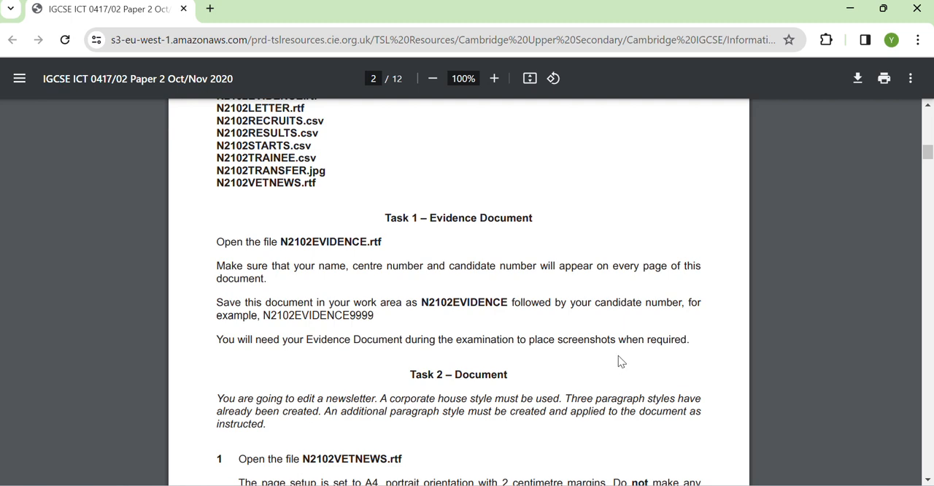
pyautogui.scroll(-2, 636, 343)
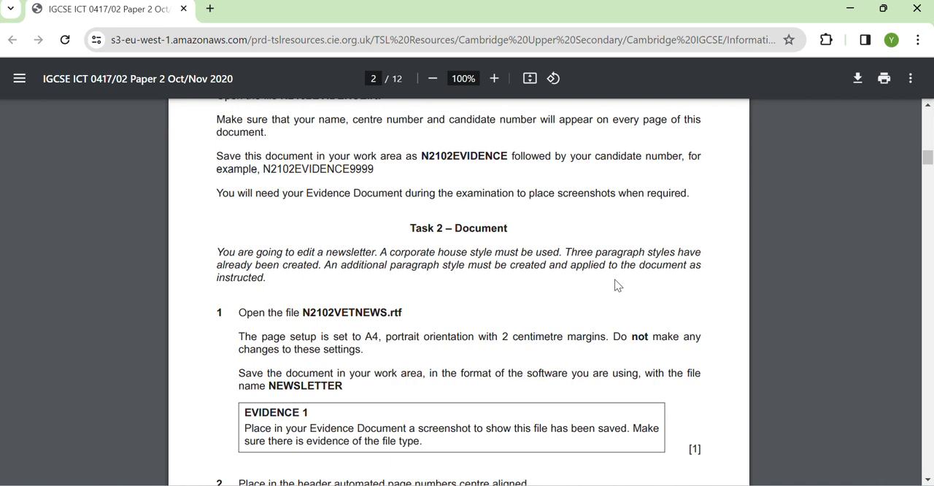
pyautogui.scroll(-2, 619, 285)
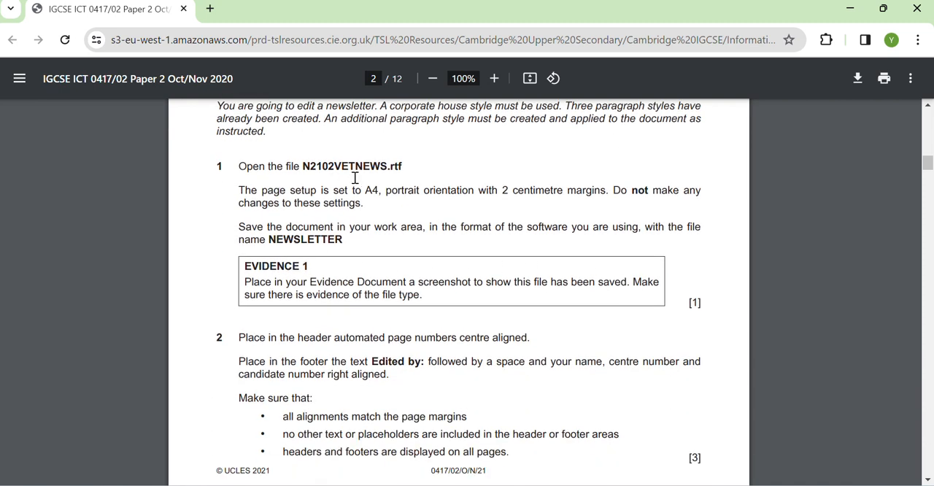
pyautogui.moveTo(437, 485)
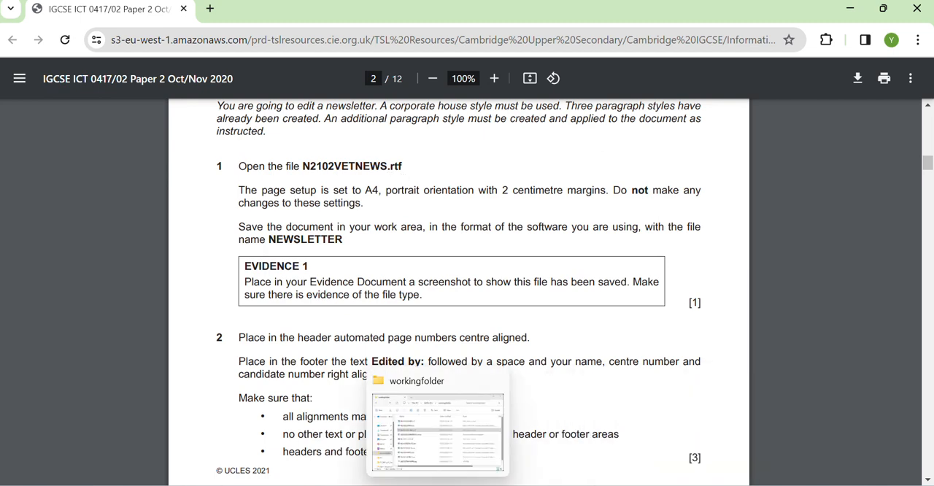
pyautogui.click(438, 485)
pyautogui.scroll(-1, 372, 314)
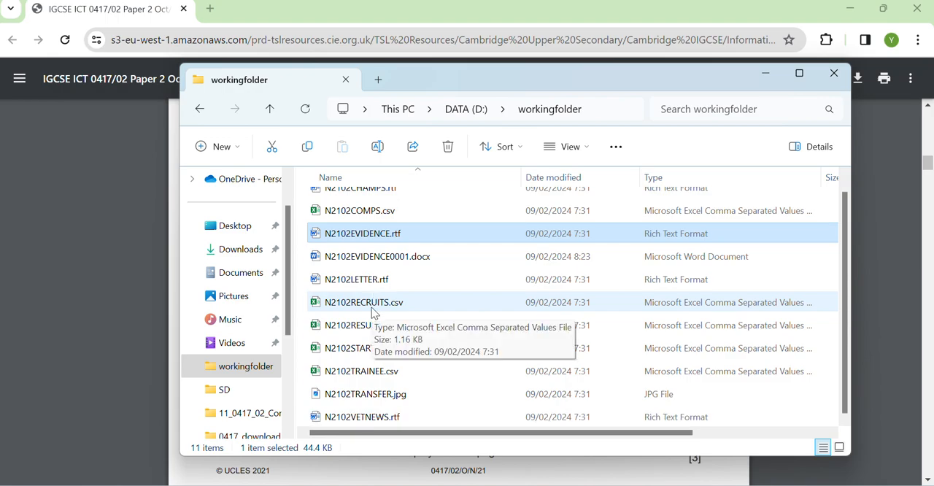
pyautogui.doubleClick(373, 418)
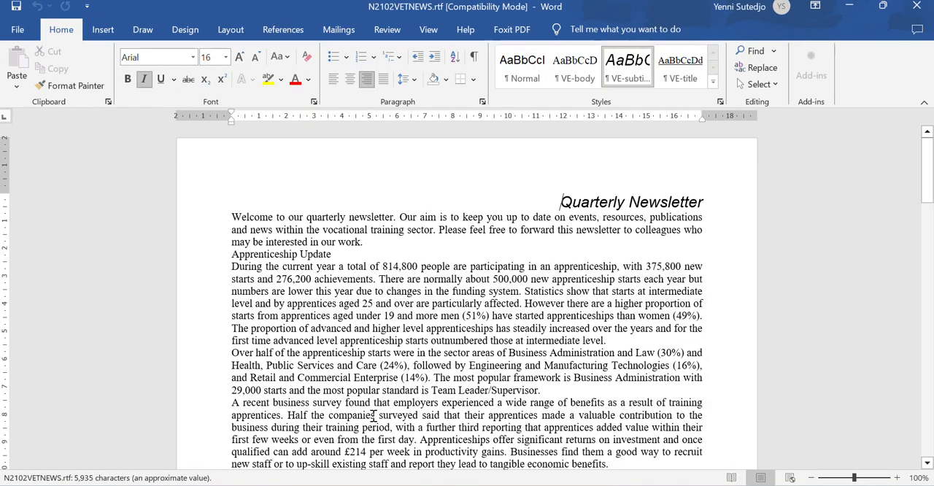
# - Check the newsletter's margins and orientation in Page Setup against the requirements in step 1 of the exam paper
pyautogui.hotkey('alt', 'Tab')
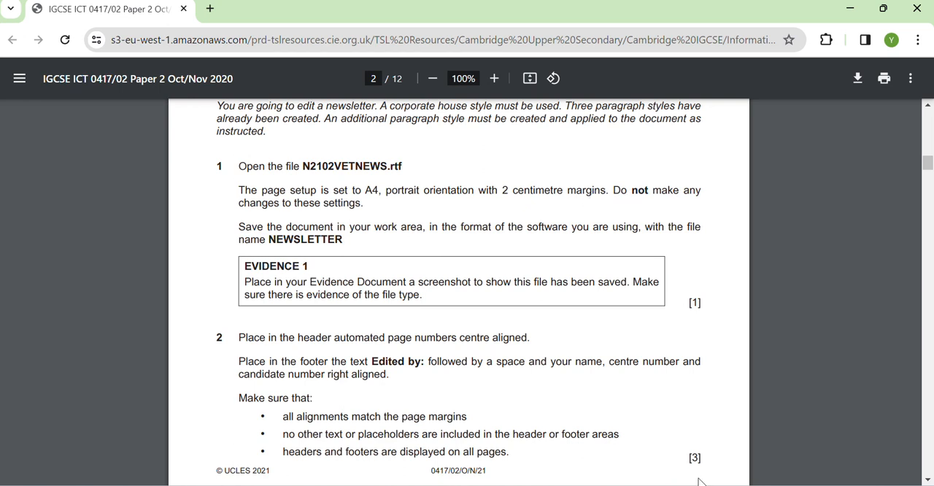
pyautogui.click(726, 449)
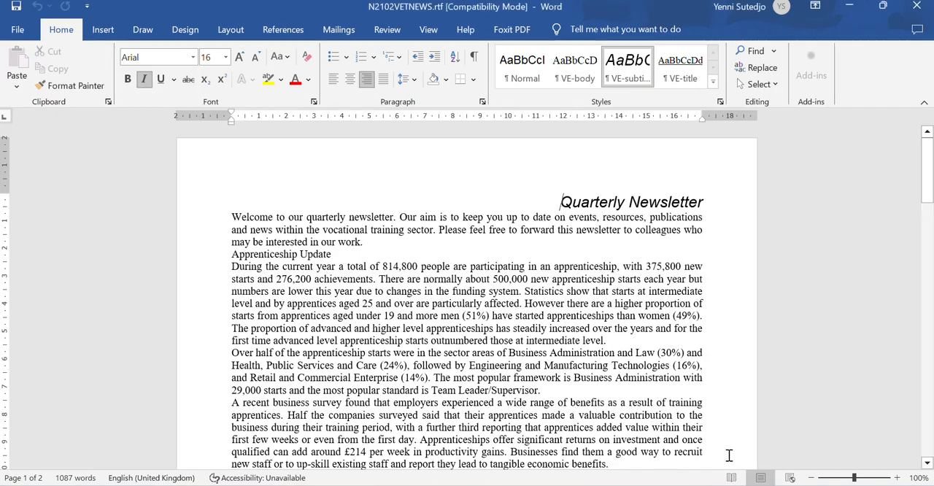
pyautogui.click(228, 32)
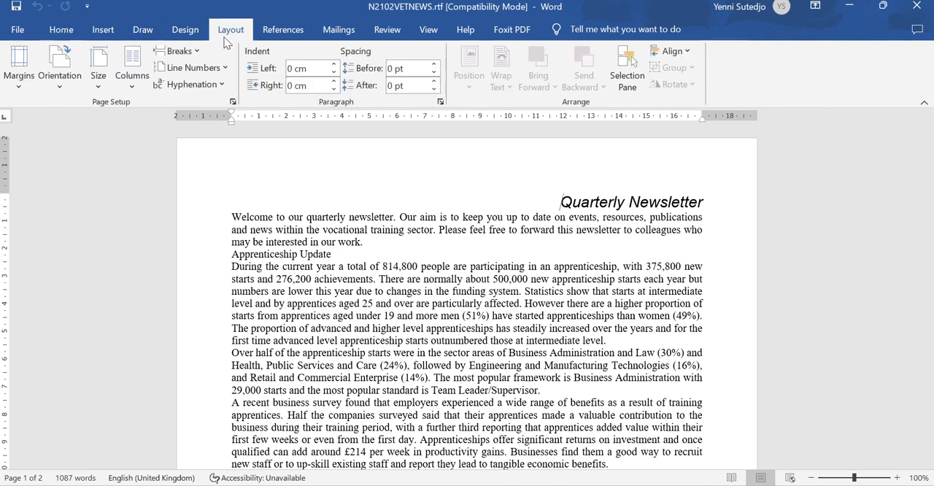
pyautogui.click(106, 90)
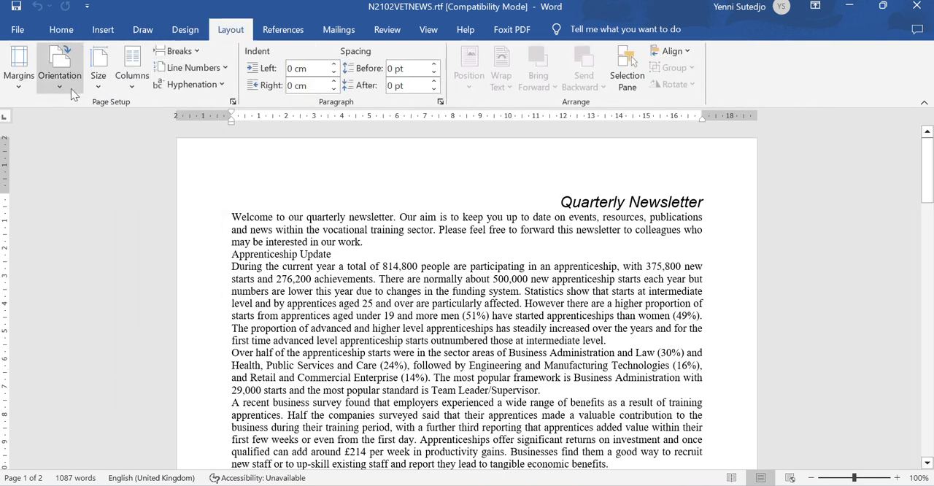
pyautogui.click(19, 77)
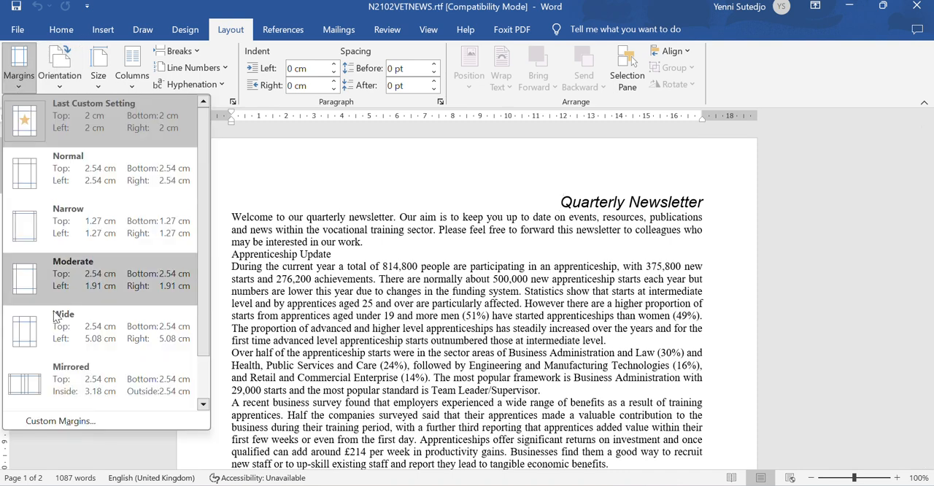
pyautogui.click(63, 421)
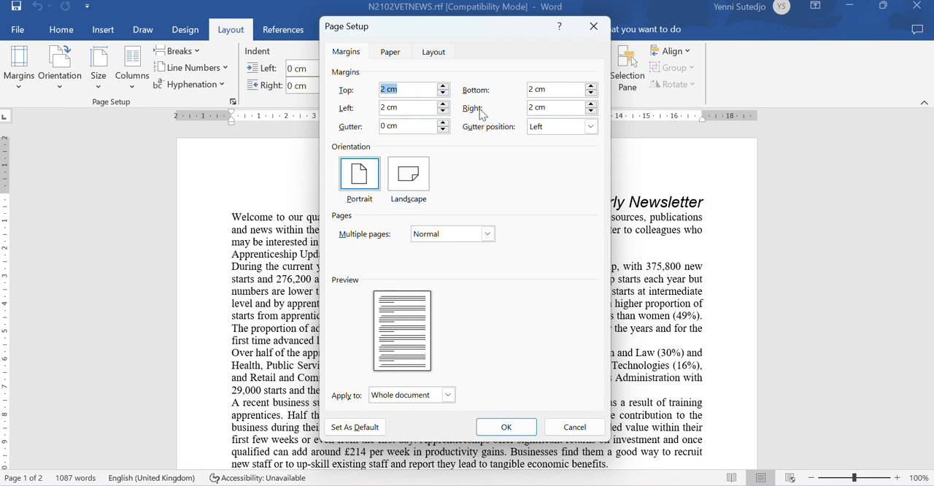
pyautogui.click(503, 428)
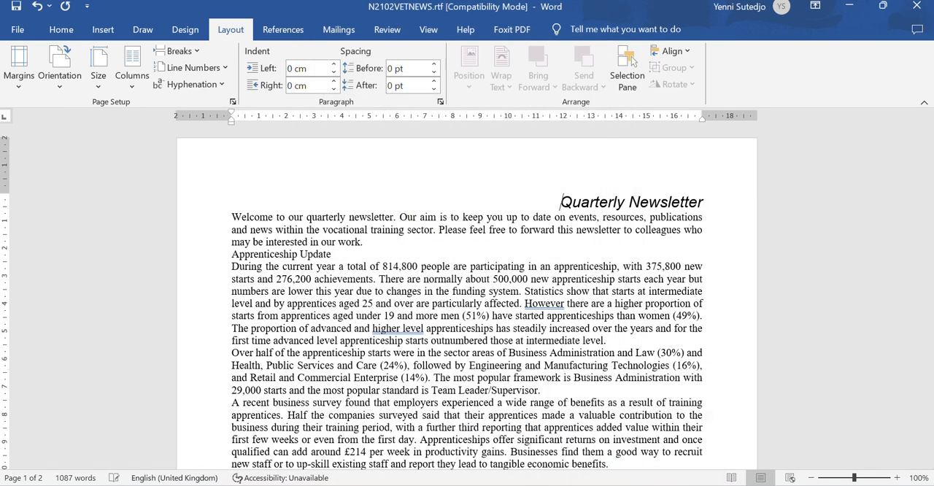
# - Save the newsletter in workingfolder as NEWSLETTER in Word Document (*.docx) format without maintaining compatibility with previous versions
pyautogui.hotkey('alt', 'Tab')
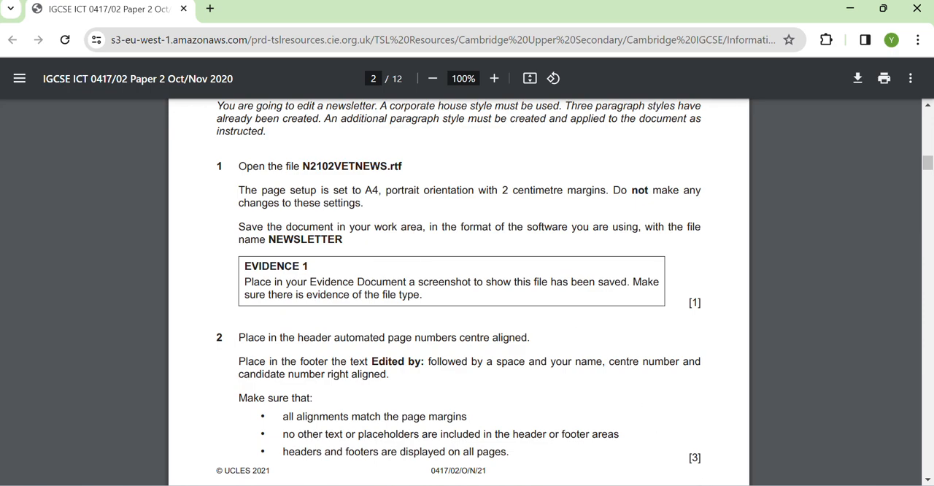
pyautogui.hotkey('alt', 'Tab')
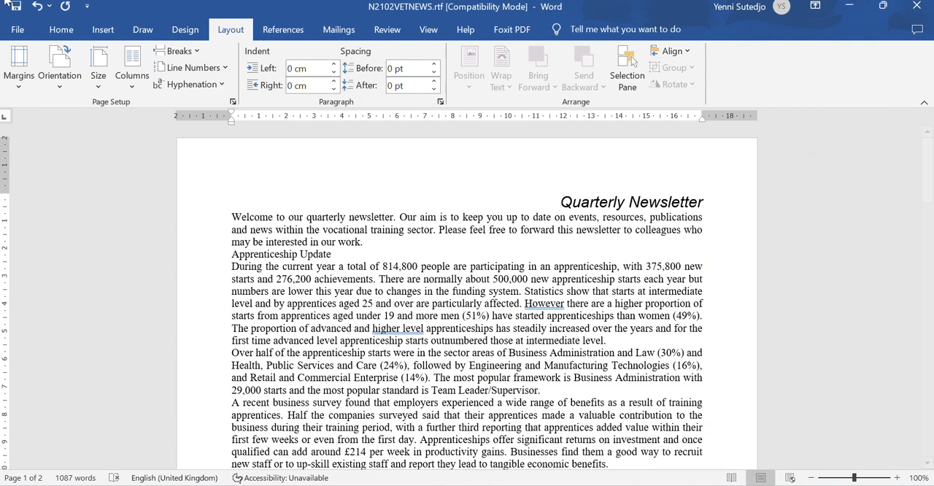
pyautogui.click(17, 31)
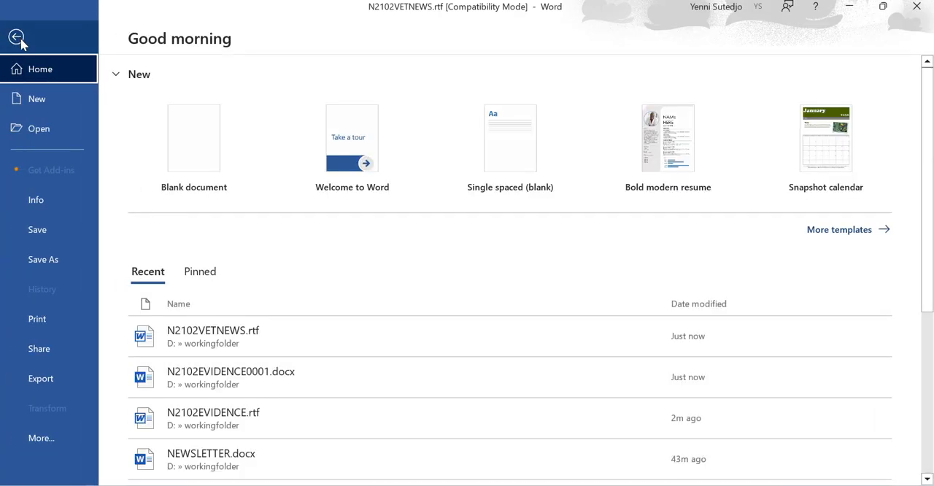
pyautogui.click(64, 261)
pyautogui.click(171, 323)
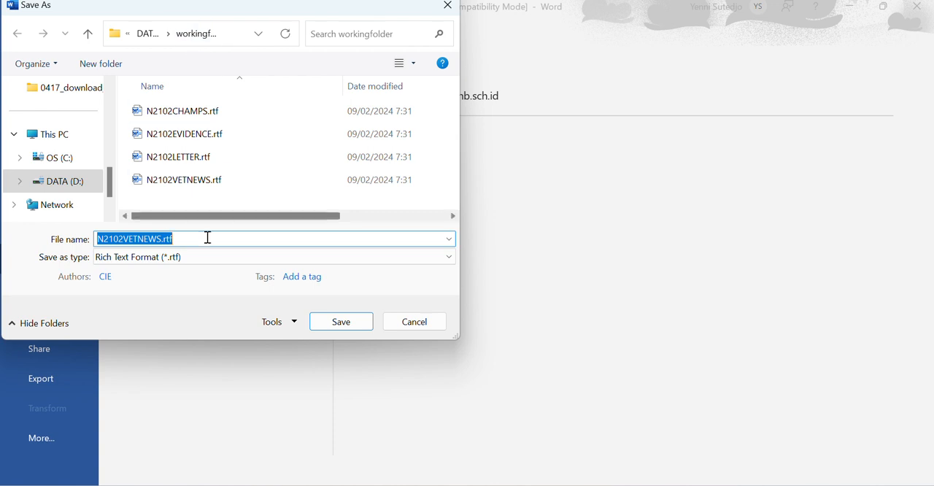
pyautogui.write('NEWSL')
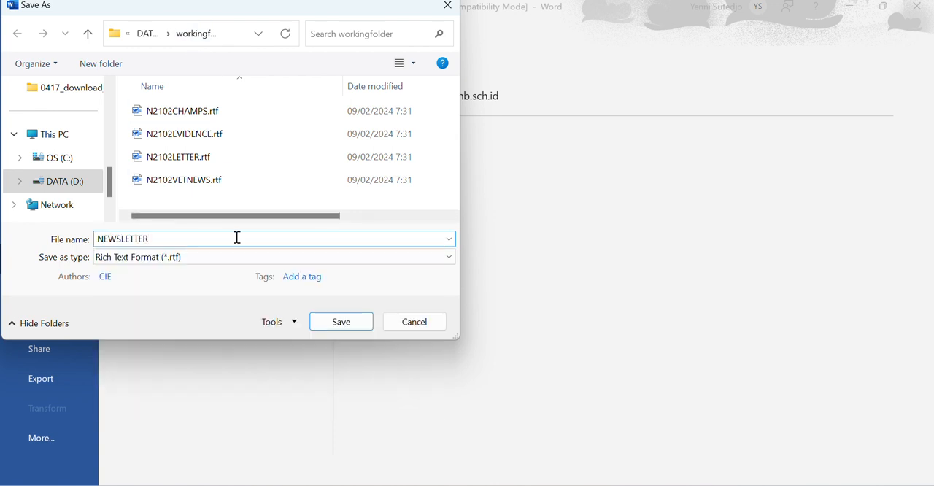
pyautogui.write('ETTER')
pyautogui.click(200, 257)
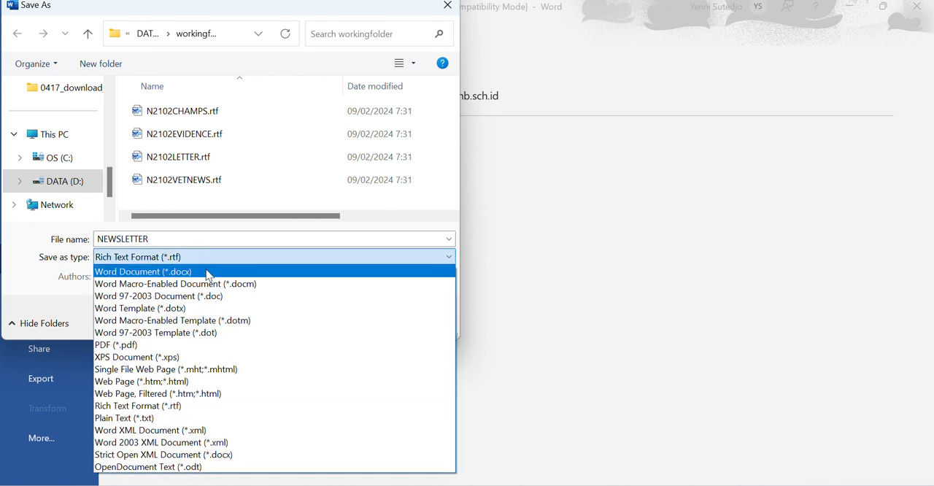
pyautogui.click(208, 273)
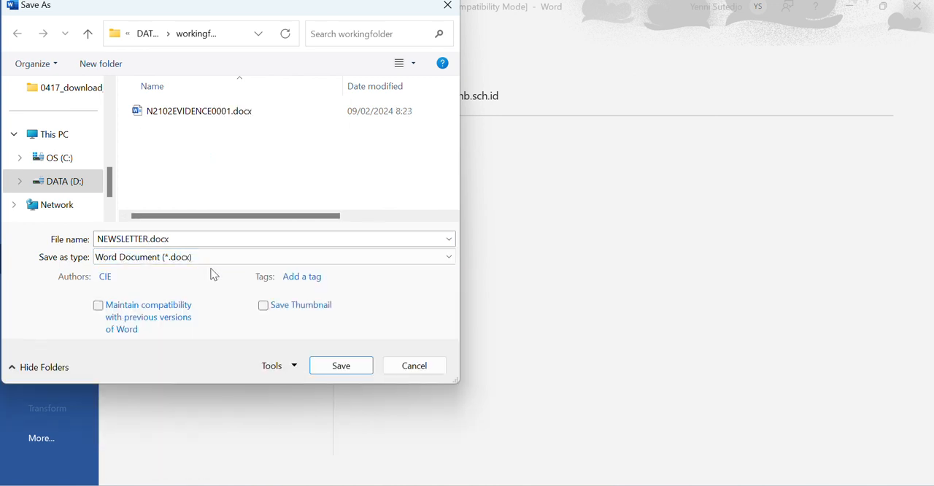
pyautogui.click(362, 369)
pyautogui.click(528, 286)
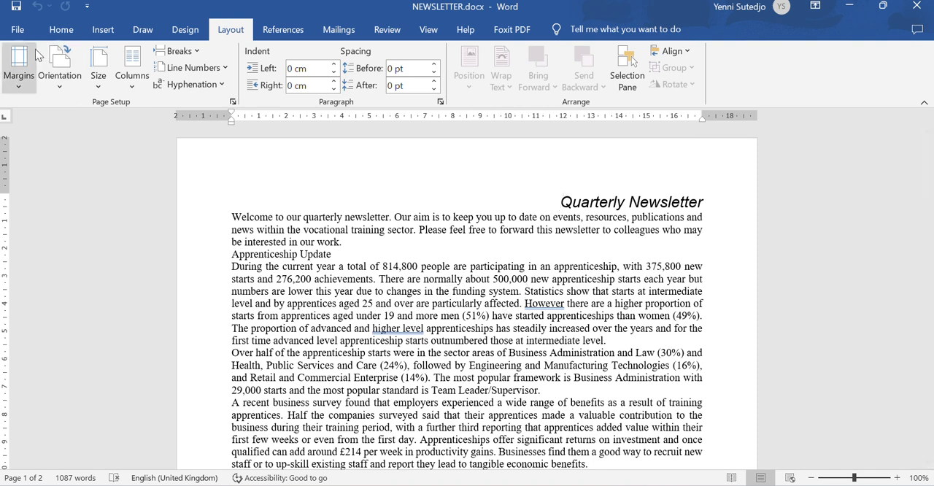
pyautogui.click(18, 29)
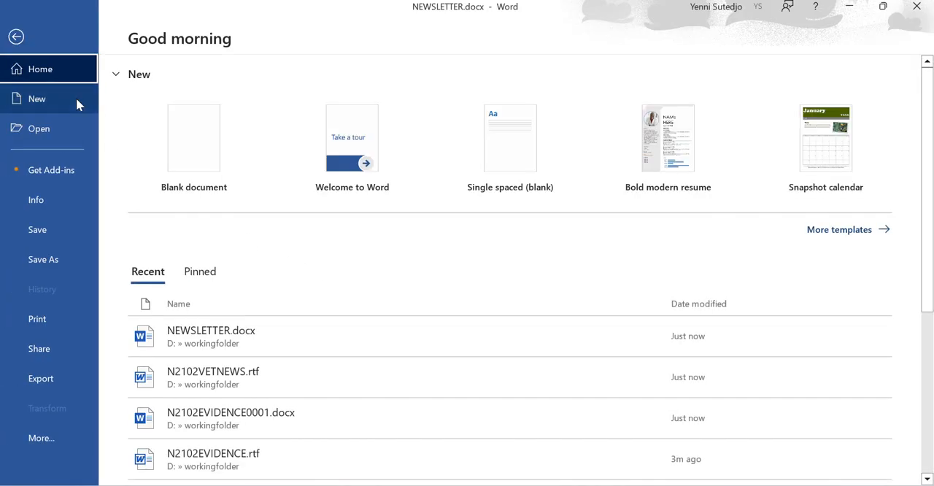
pyautogui.click(16, 36)
pyautogui.click(13, 34)
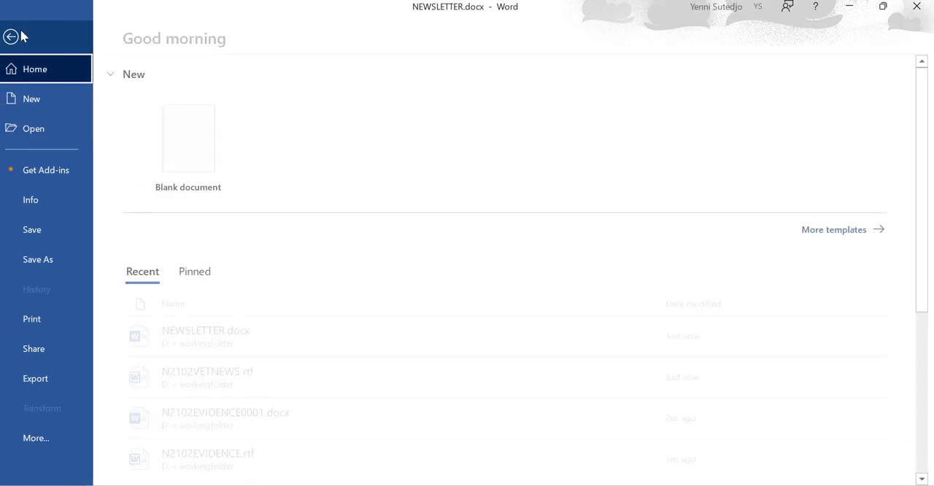
pyautogui.click(16, 33)
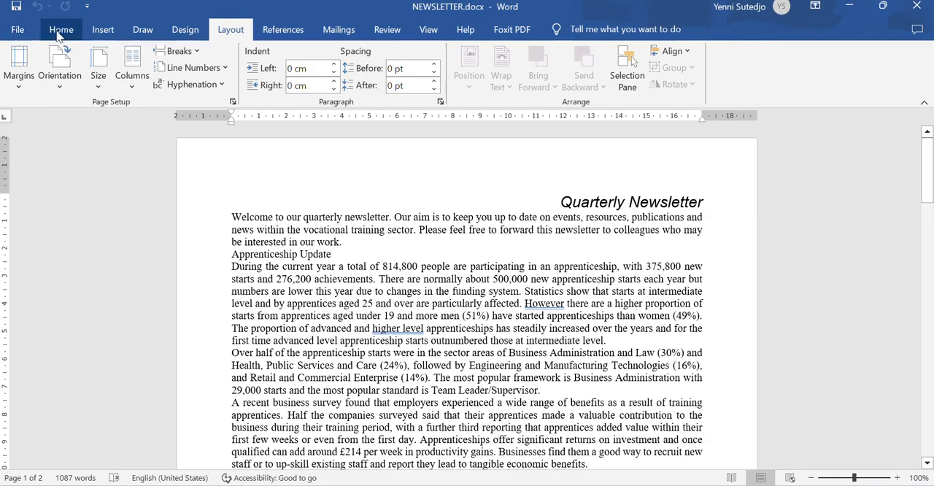
pyautogui.click(60, 28)
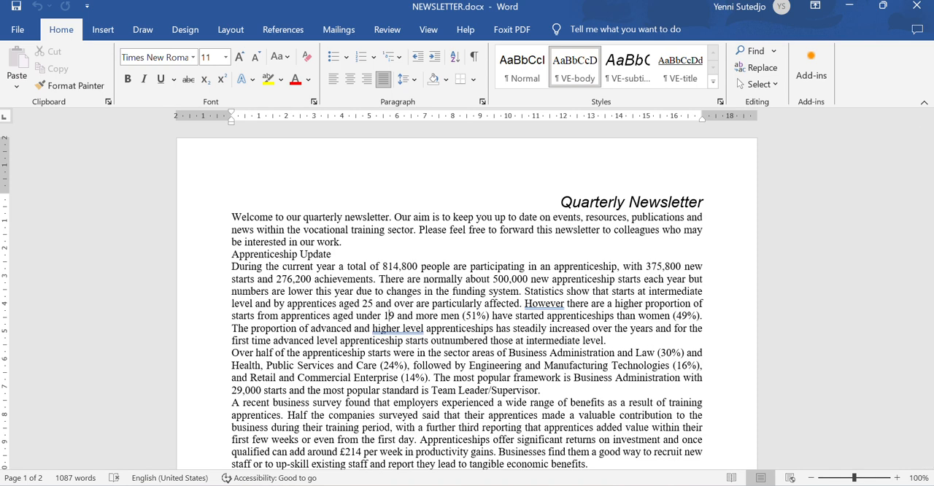
# - Read the Evidence 1 requirement, switch to File Explorer and capture a screen snip of the NEWSLETTER.docx row with its file type in workingfolder
pyautogui.hotkey('alt', 'Tab')
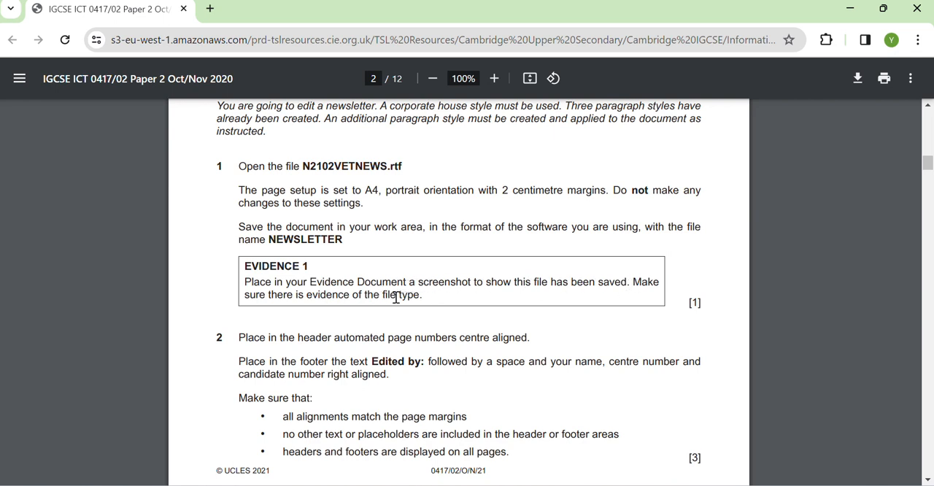
pyautogui.hotkey('alt', 'Tab')
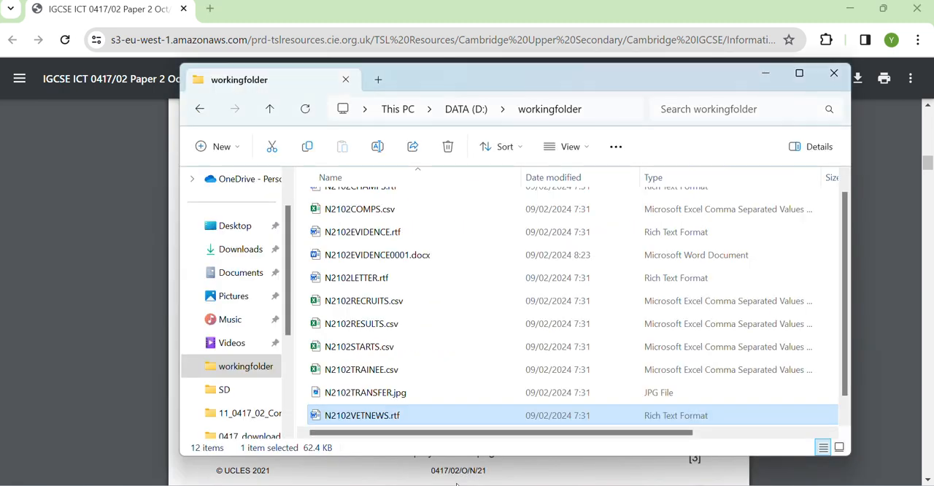
pyautogui.doubleClick(636, 79)
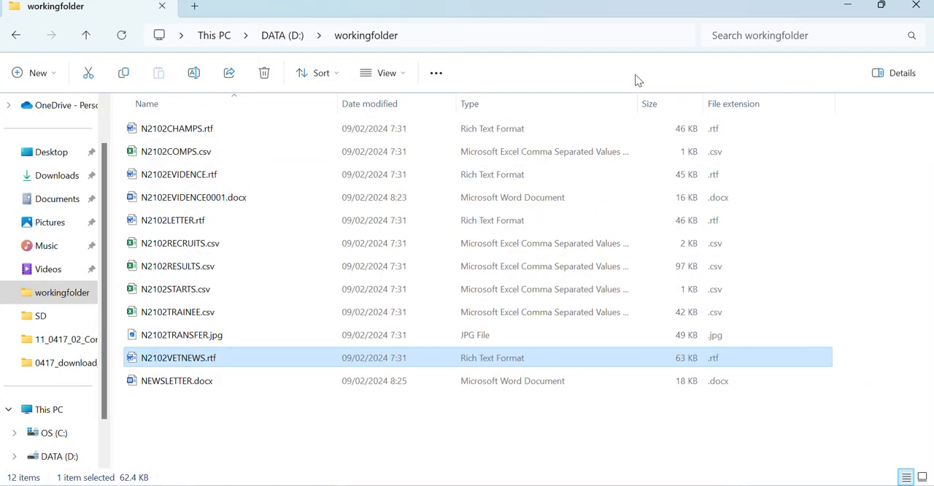
pyautogui.click(179, 389)
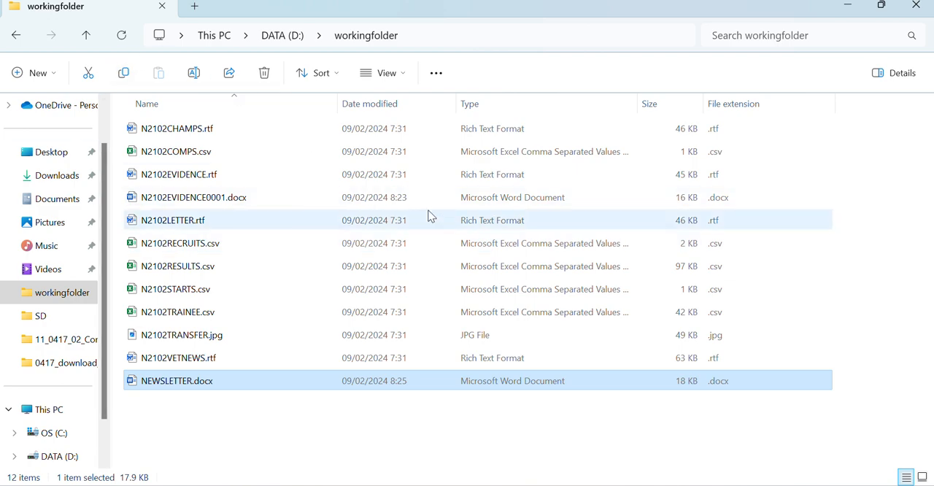
pyautogui.press('super+shift+s')
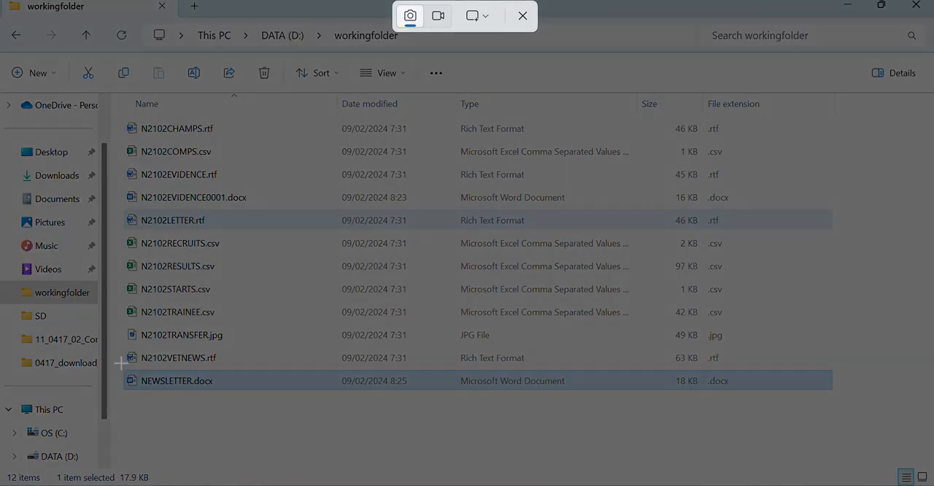
pyautogui.moveTo(121, 362); pyautogui.dragTo(742, 407)
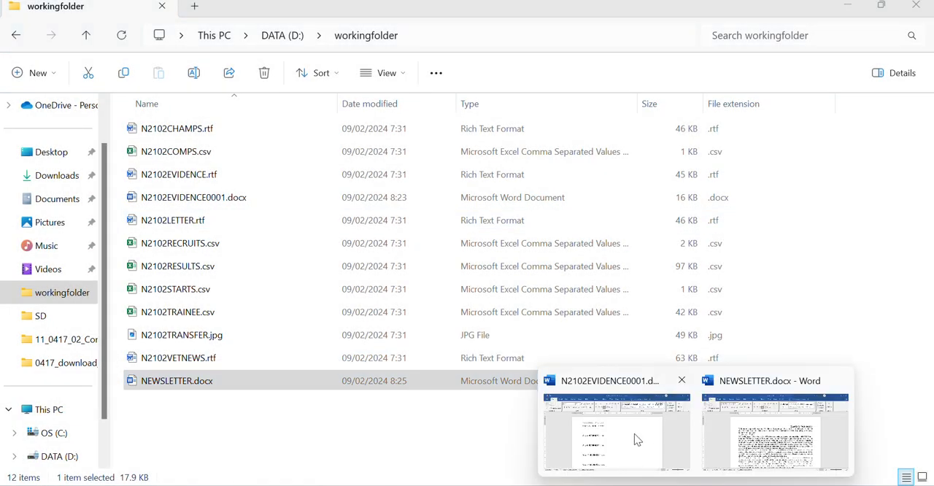
# - Paste the file screenshot under the Step 1 - EVIDENCE 1 heading in N2102EVIDENCE0001.docx and save the document
pyautogui.click(634, 433)
pyautogui.click(264, 231)
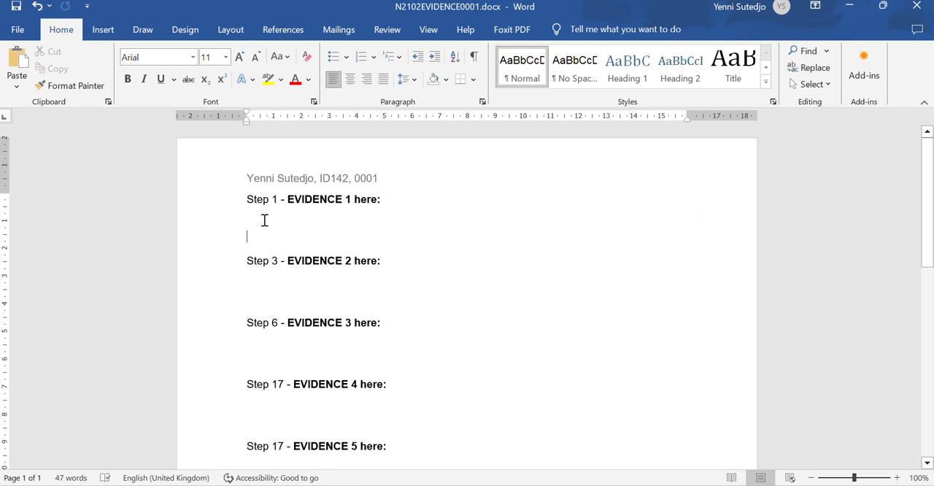
pyautogui.hotkey('ctrl', 'v')
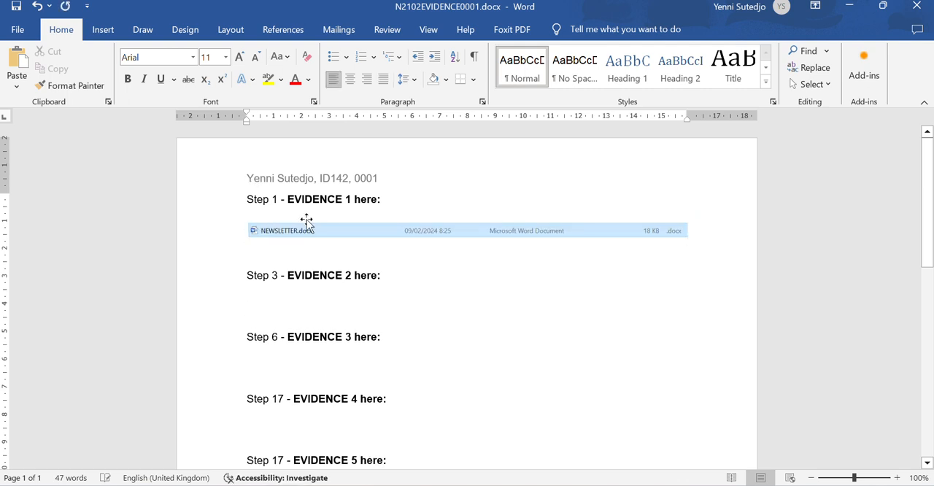
pyautogui.click(537, 289)
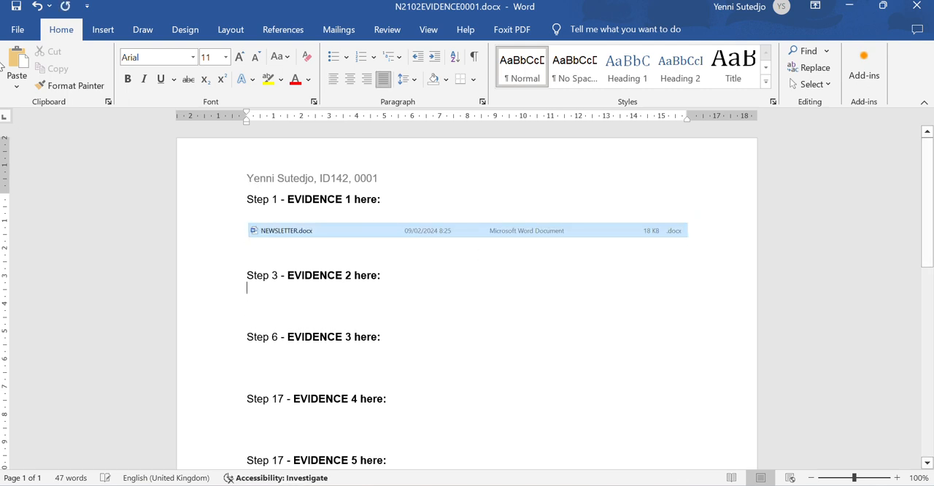
pyautogui.click(16, 7)
# - Read step 2 in the exam paper and insert a Plain Number automated page number at the current position in the header of NEWSLETTER.docx
pyautogui.moveTo(663, 485)
pyautogui.click(632, 484)
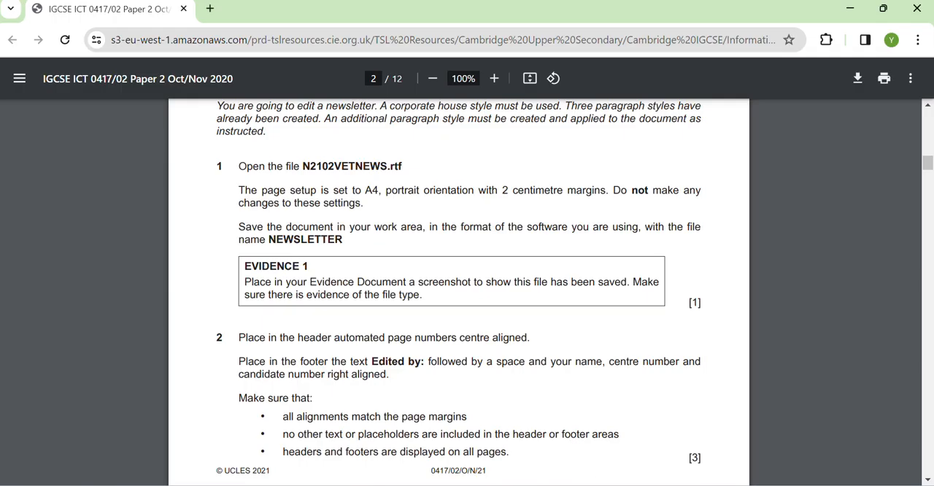
pyautogui.scroll(-5, 441, 338)
pyautogui.scroll(3, 441, 340)
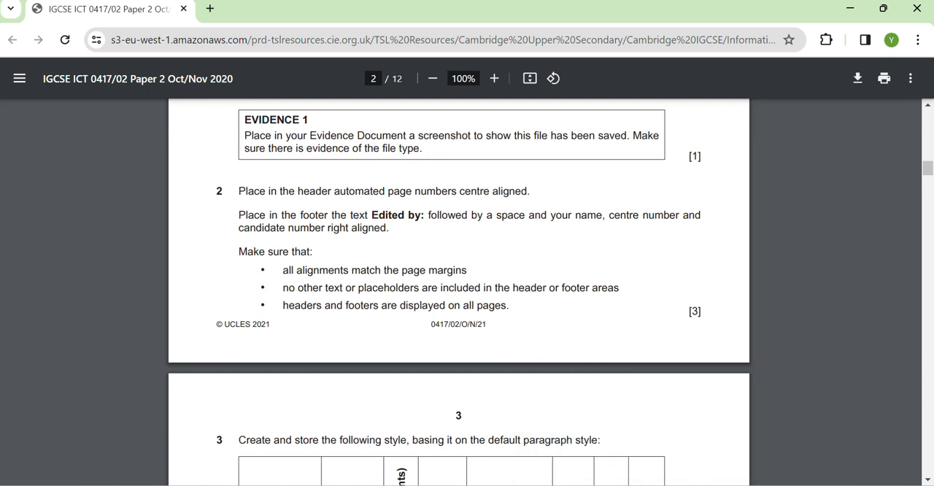
pyautogui.moveTo(696, 485)
pyautogui.click(772, 452)
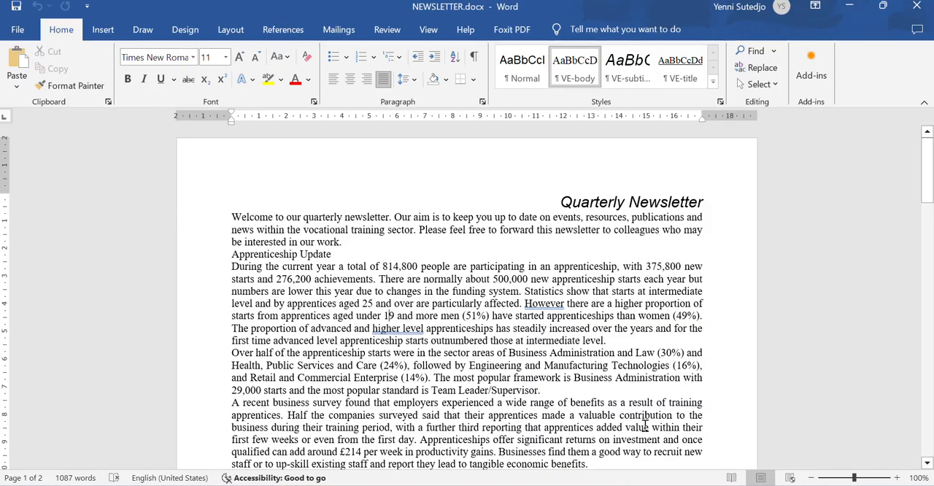
pyautogui.doubleClick(417, 156)
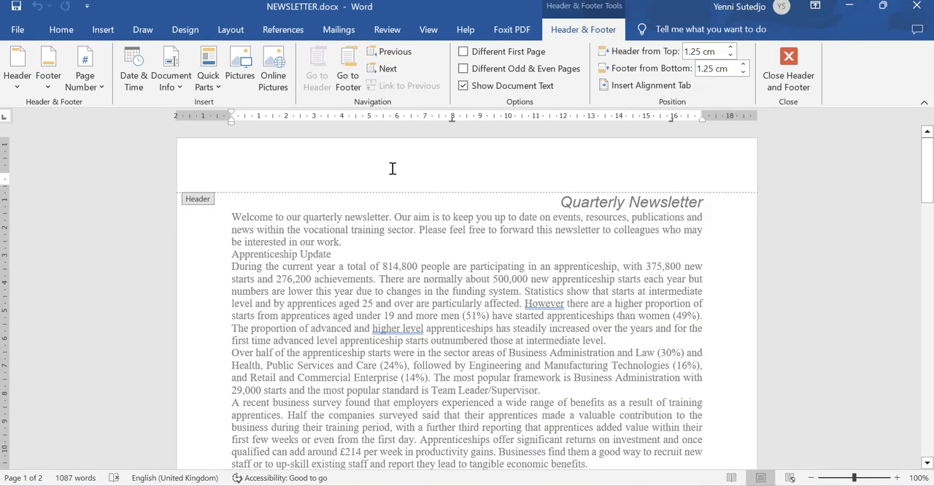
pyautogui.click(87, 86)
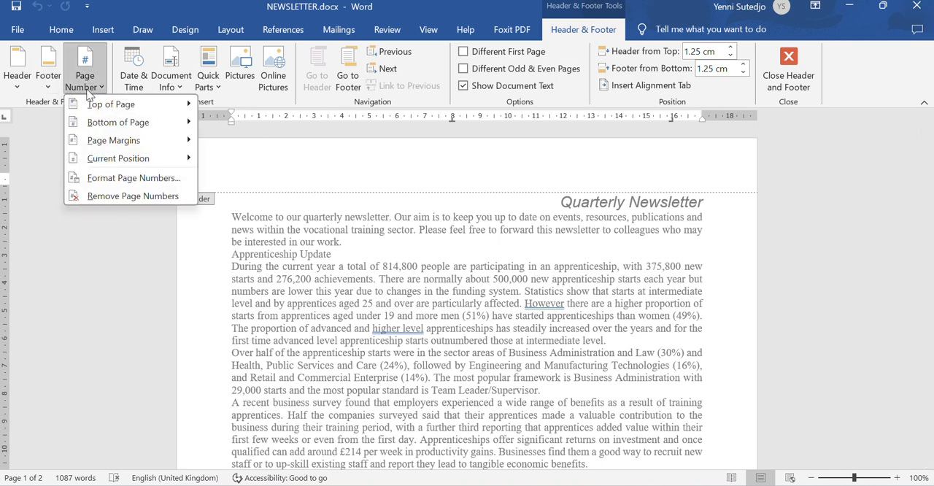
pyautogui.moveTo(116, 164)
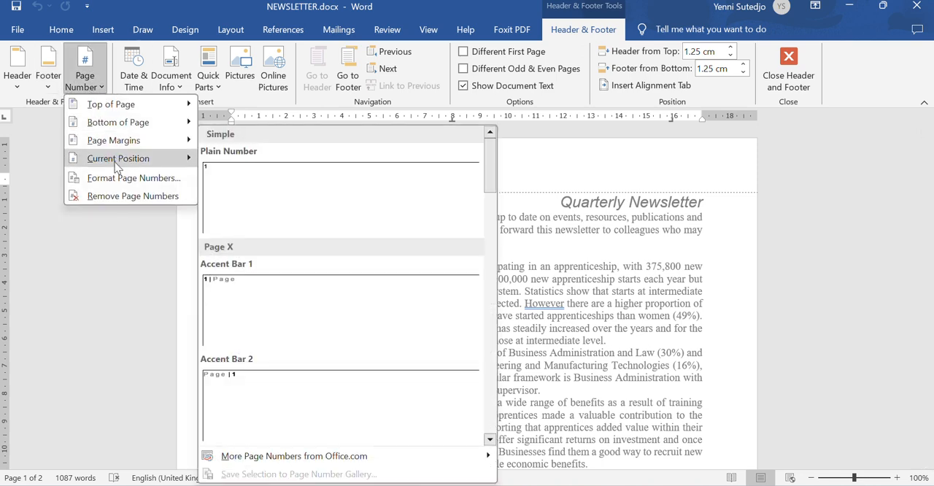
pyautogui.click(261, 192)
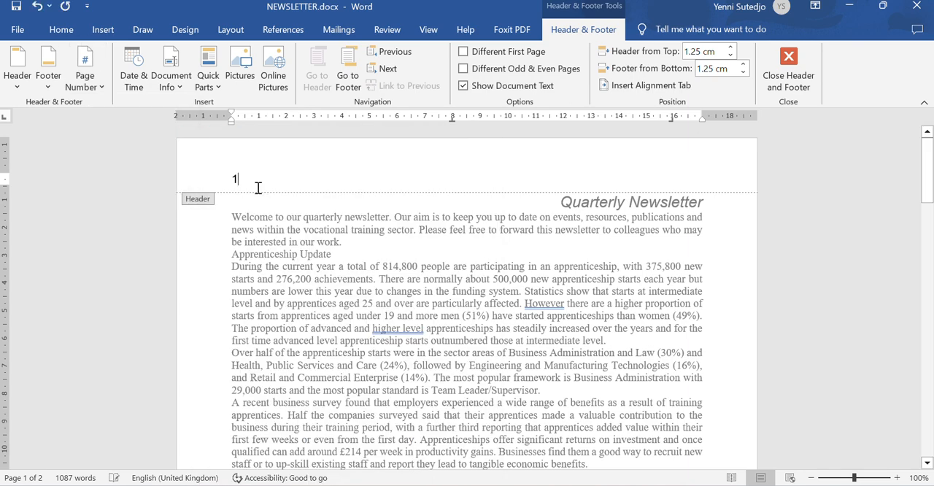
# - Centre-align the automated page number in the header of NEWSLETTER.docx
pyautogui.click(61, 29)
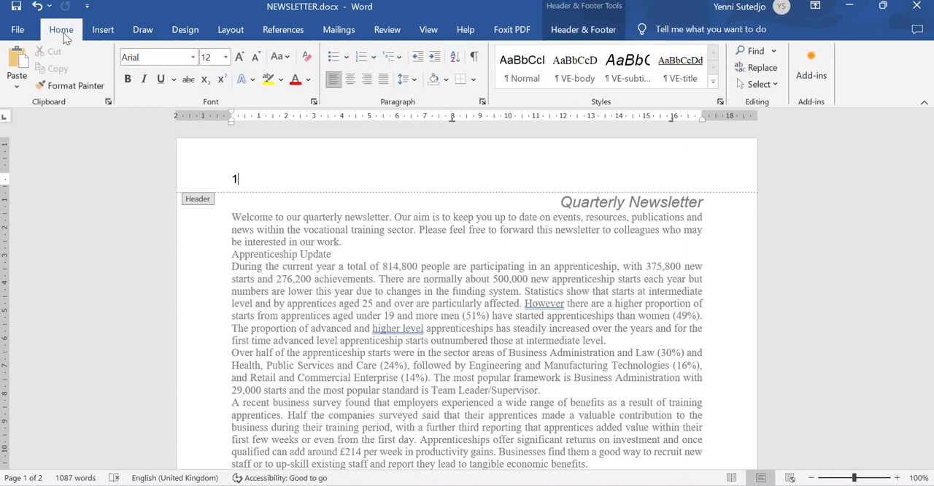
pyautogui.click(350, 82)
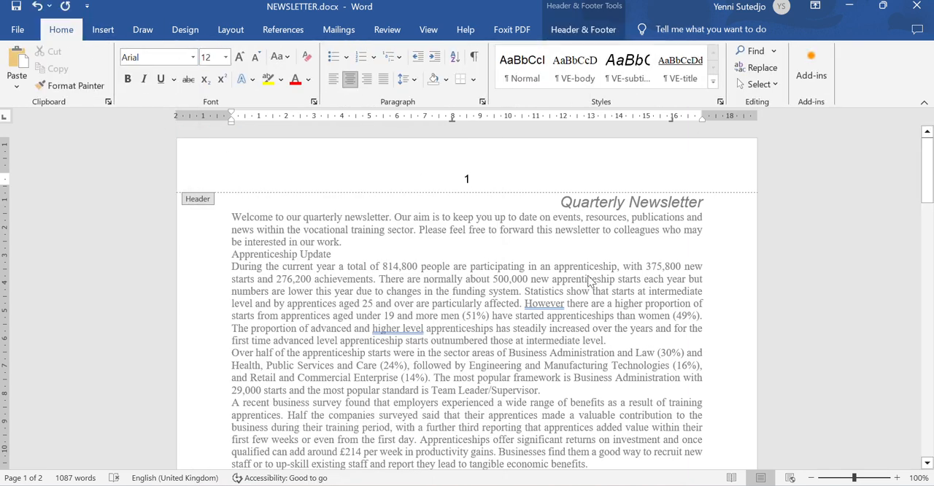
# - Enter "Edited by:" followed by the editor's full name, centre number and candidate number in the page footer, and right-align the line
pyautogui.scroll(-5, 489, 322)
pyautogui.scroll(-10, 488, 318)
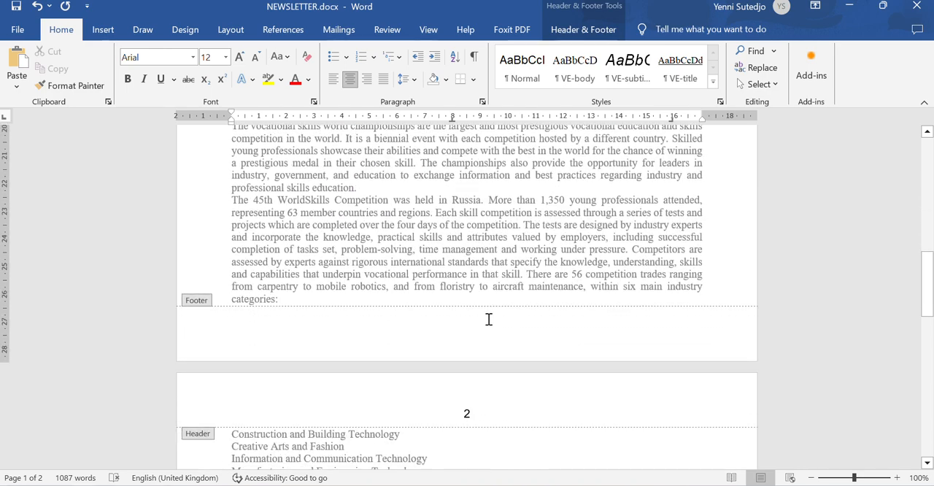
pyautogui.click(340, 324)
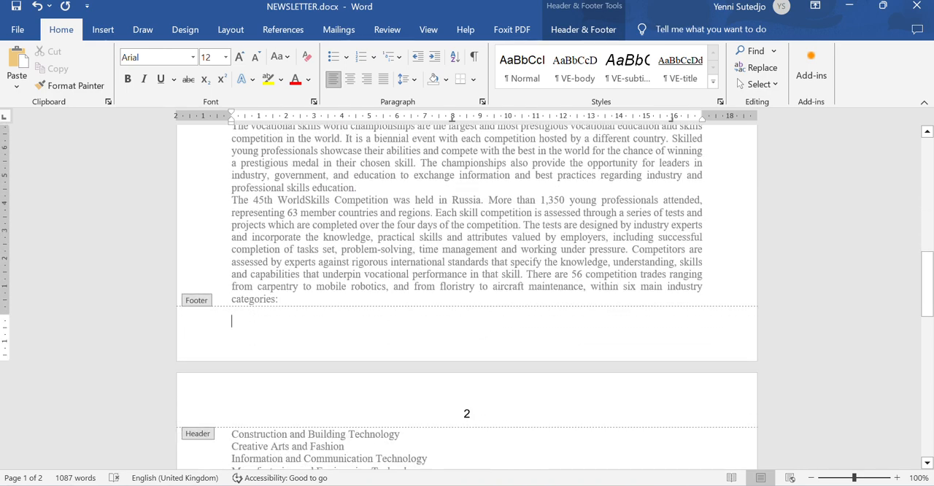
pyautogui.write('Edited by:')
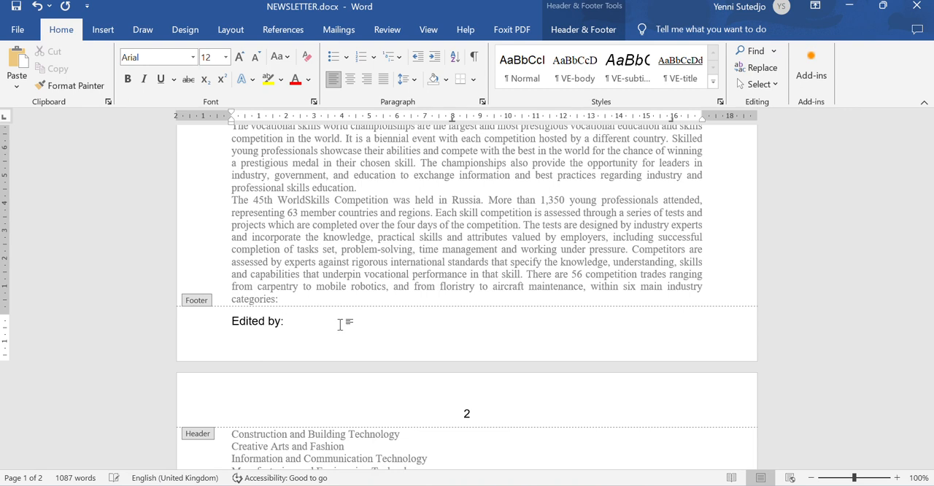
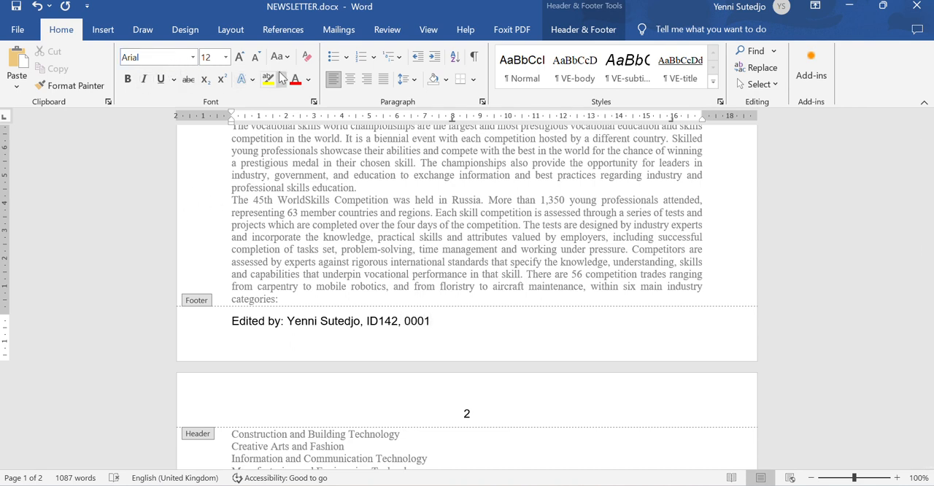
pyautogui.click(371, 84)
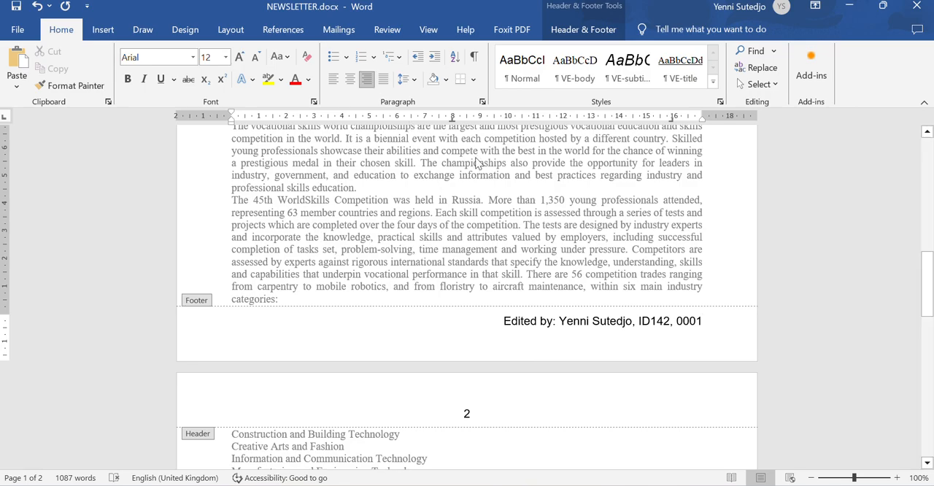
# - Check the newsletter's header and footer against step 2 of the exam paper, and return to editing the body text
pyautogui.click(562, 485)
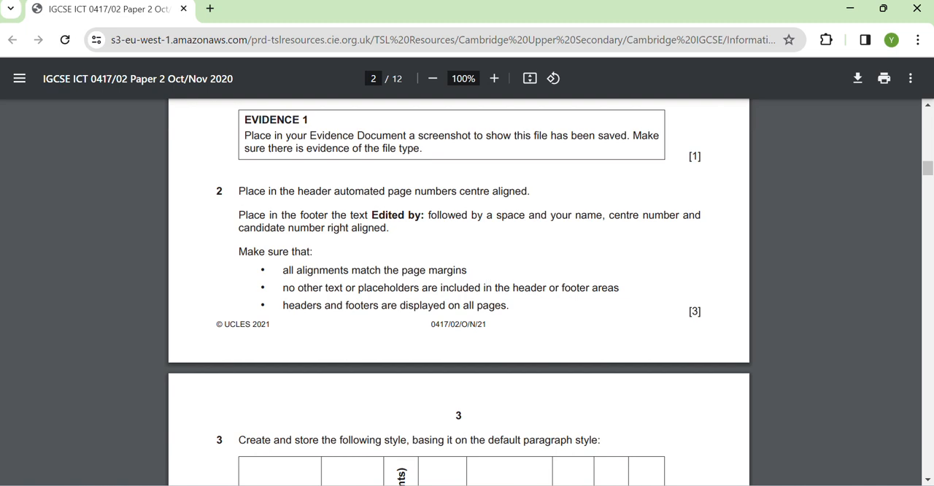
pyautogui.click(631, 485)
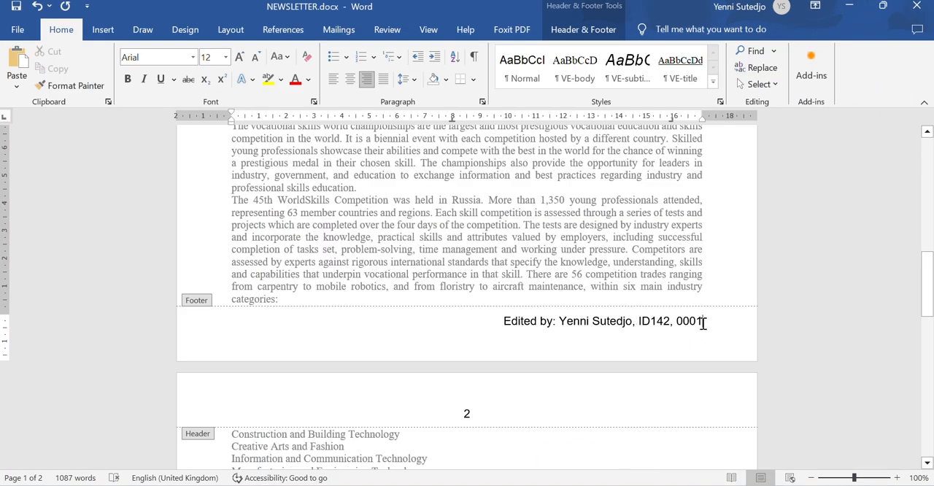
pyautogui.scroll(10, 682, 257)
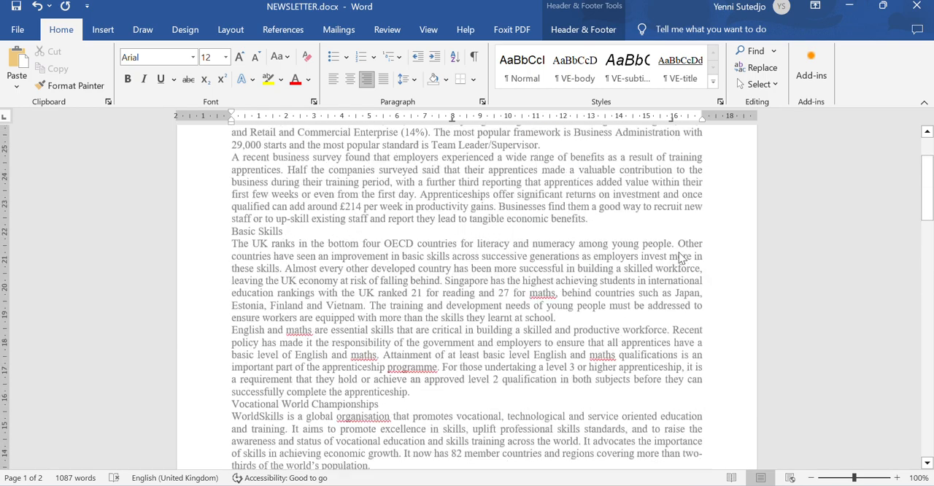
pyautogui.scroll(6, 679, 257)
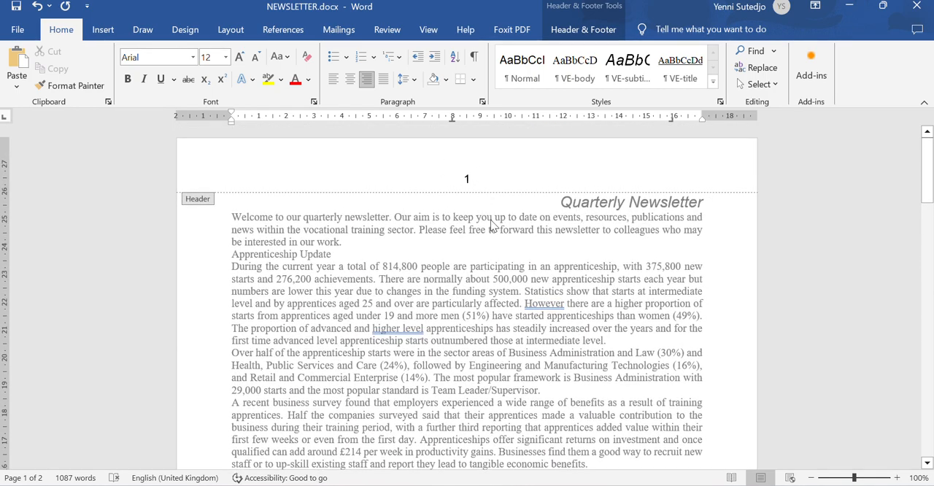
pyautogui.hotkey('alt', 'Tab')
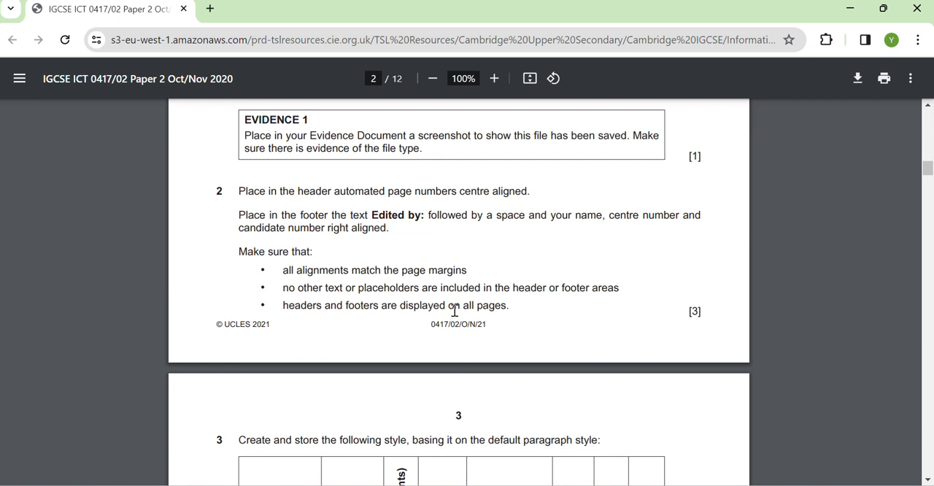
pyautogui.moveTo(631, 485)
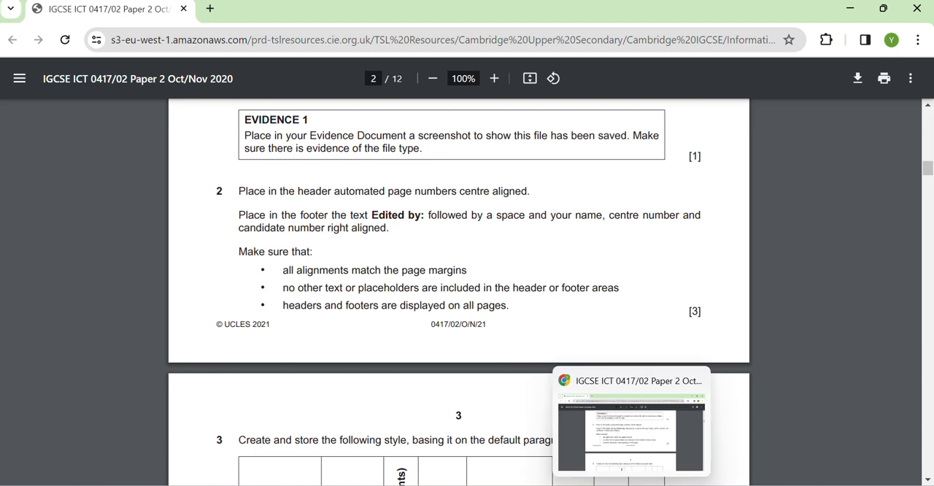
pyautogui.moveTo(700, 484)
pyautogui.click(783, 436)
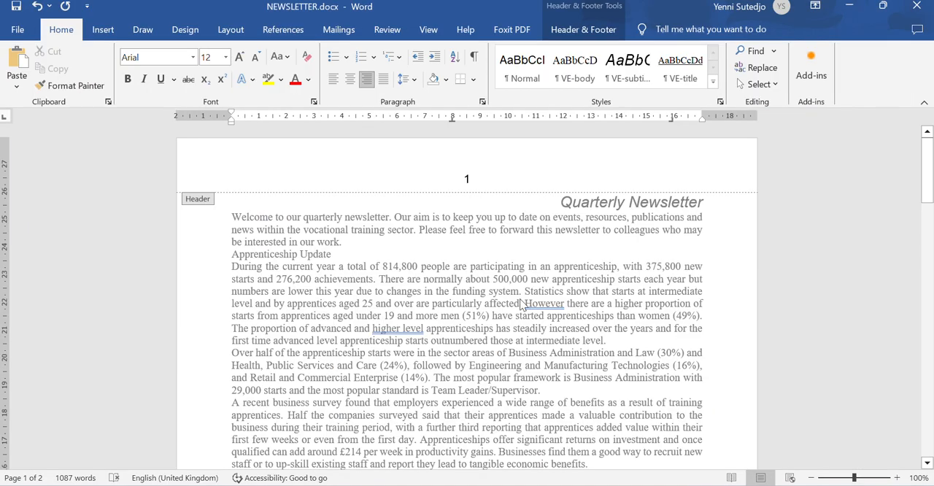
pyautogui.doubleClick(443, 297)
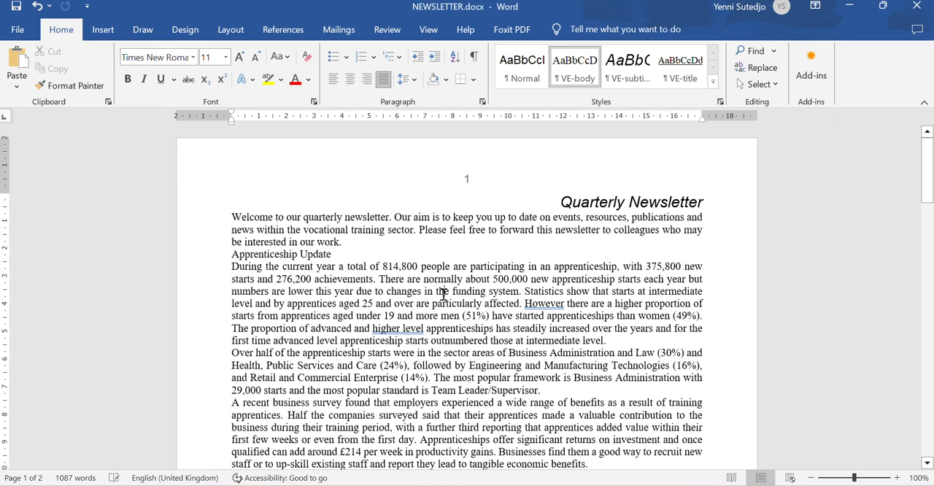
# - Read step 3 in the exam paper and add an empty paragraph after the last paragraph of NEWSLETTER.docx
pyautogui.hotkey('alt', 'Tab')
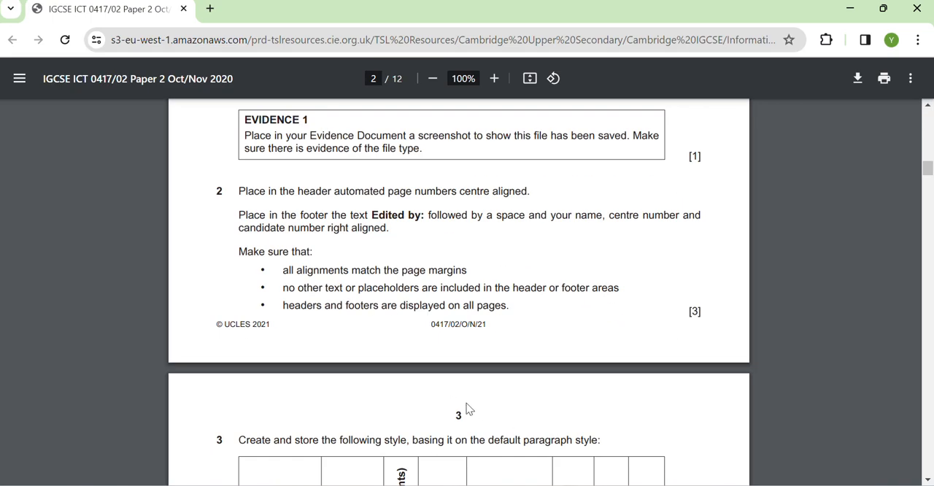
pyautogui.scroll(-4, 454, 405)
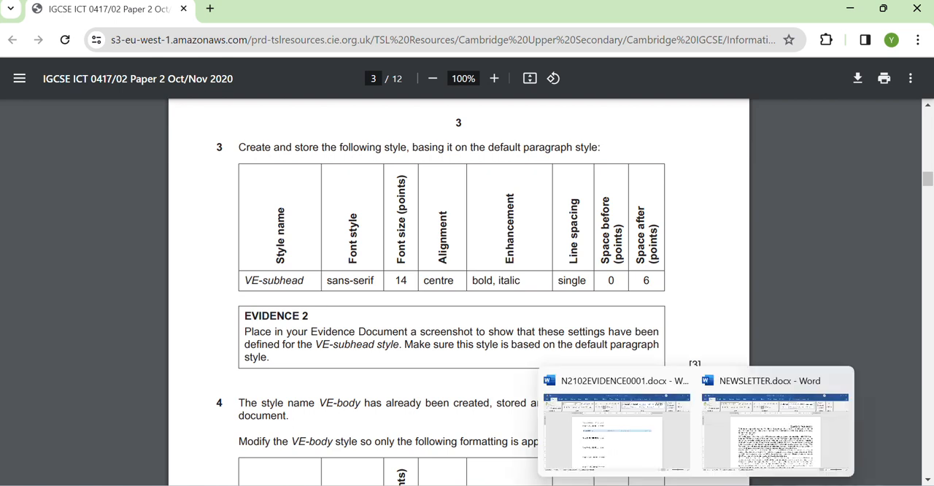
pyautogui.click(797, 448)
pyautogui.scroll(-7, 718, 451)
pyautogui.scroll(-20, 709, 451)
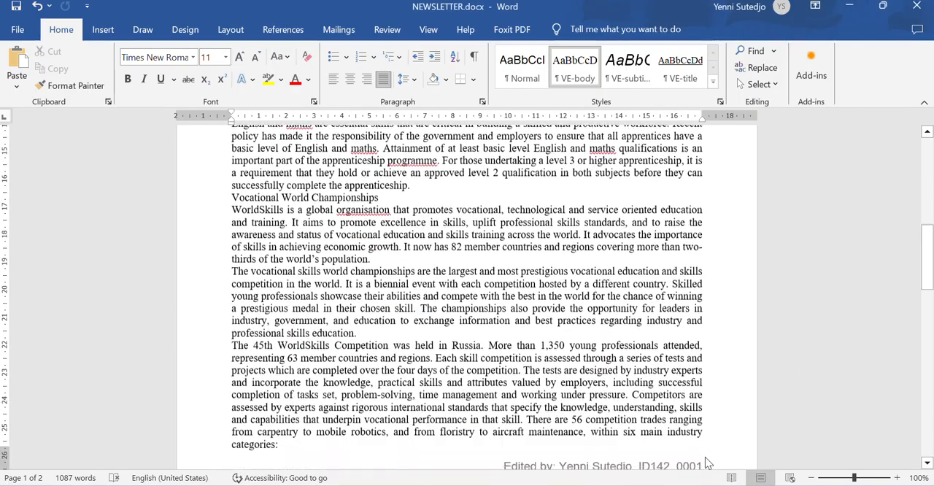
pyautogui.scroll(-4, 690, 440)
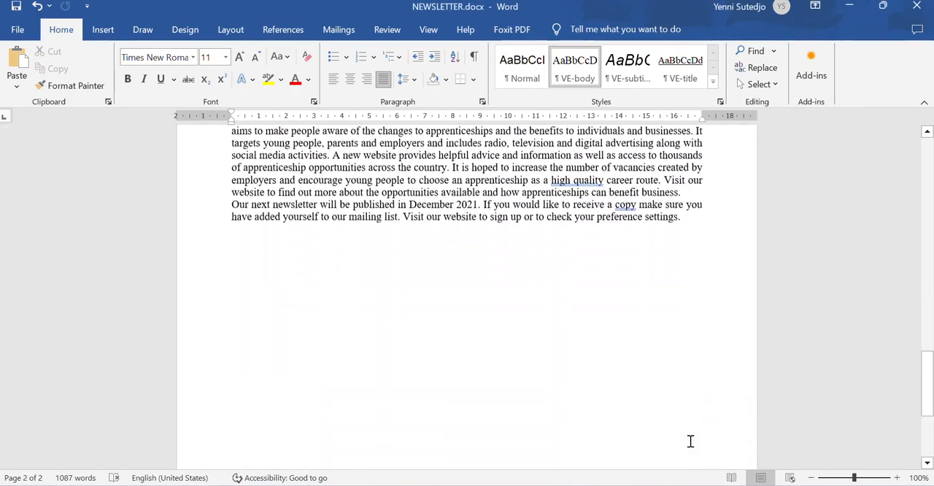
pyautogui.scroll(3, 690, 441)
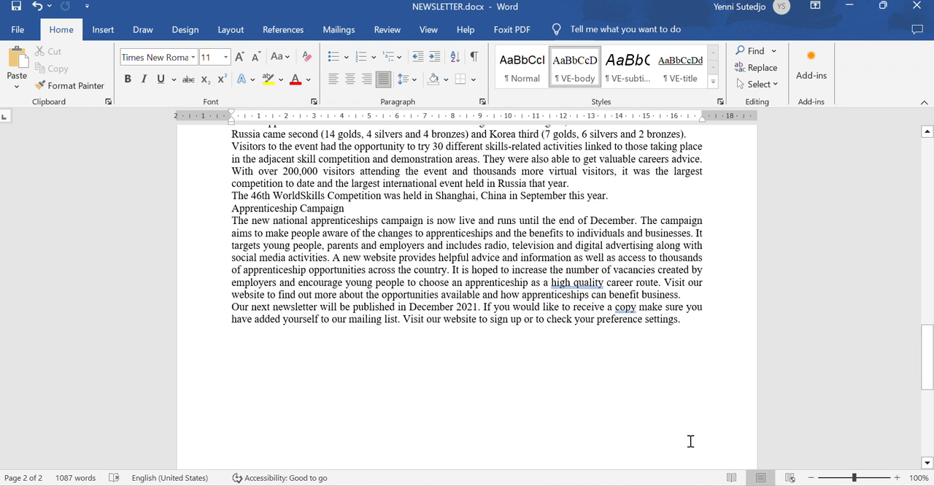
pyautogui.click(707, 326)
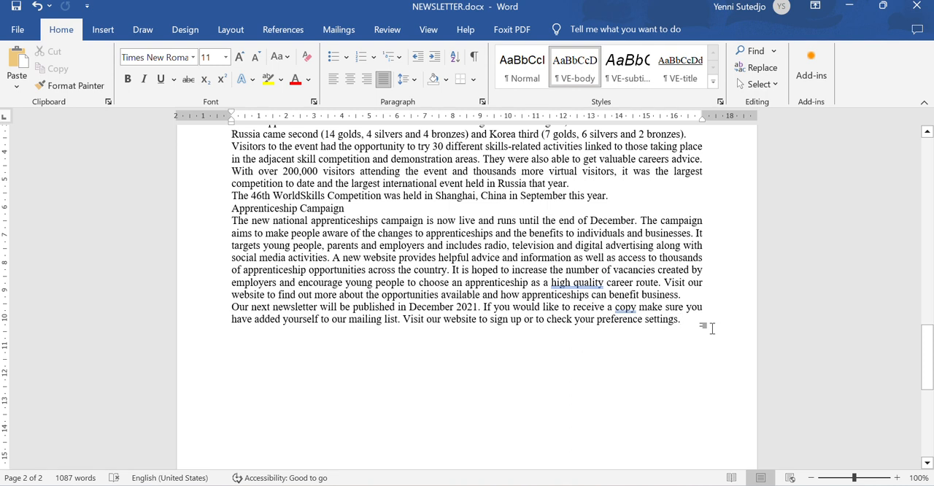
pyautogui.press('Return')
# - Start a new paragraph style from the step 3 table in the exam paper, naming it VE-subhead and basing it on Normal
pyautogui.click(720, 101)
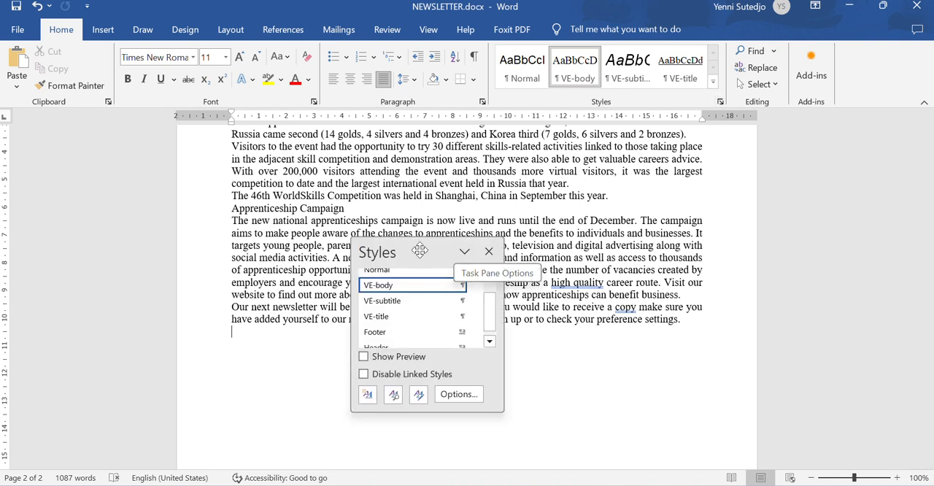
pyautogui.moveTo(412, 250); pyautogui.dragTo(841, 151)
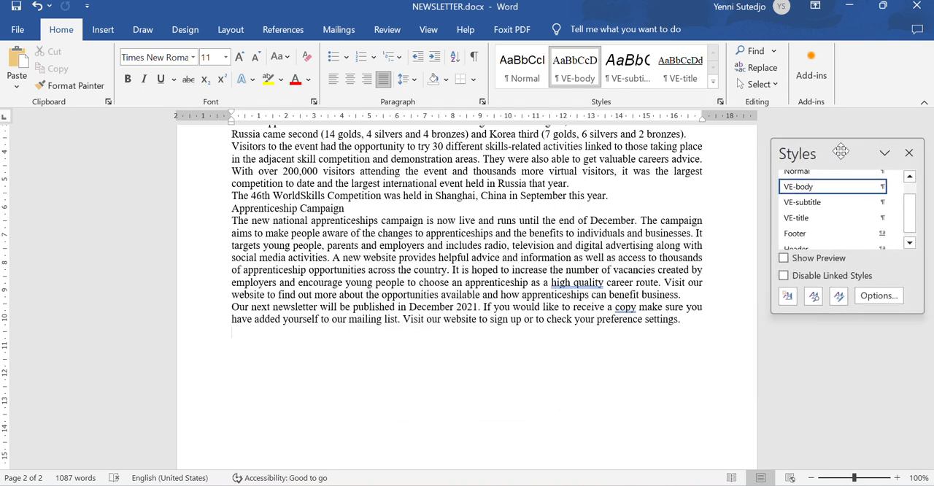
pyautogui.click(787, 299)
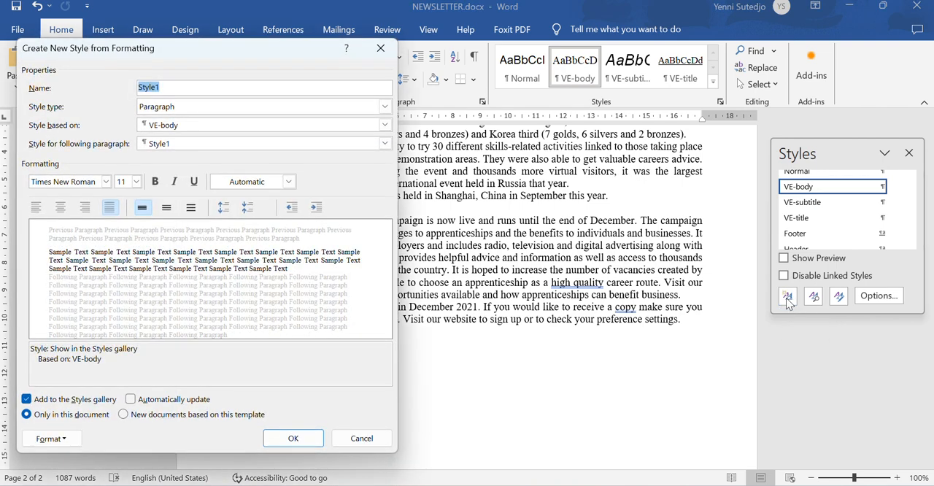
pyautogui.click(625, 485)
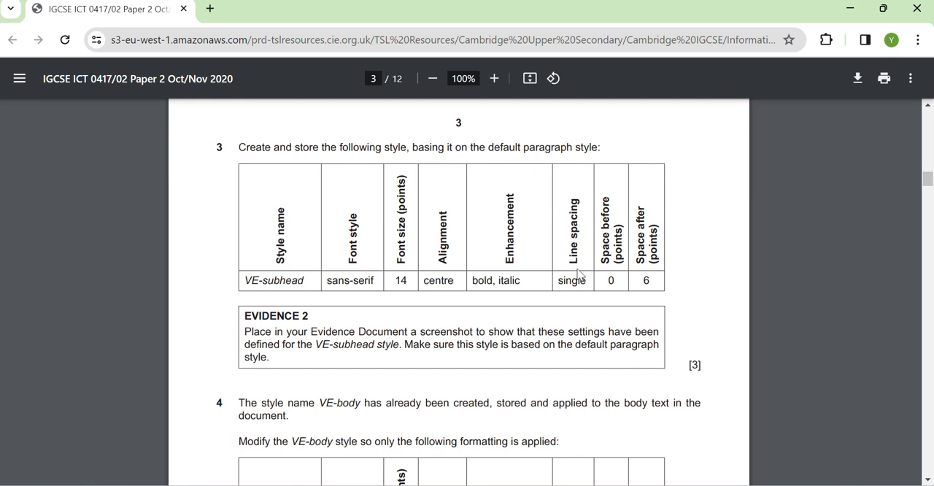
pyautogui.moveTo(688, 485)
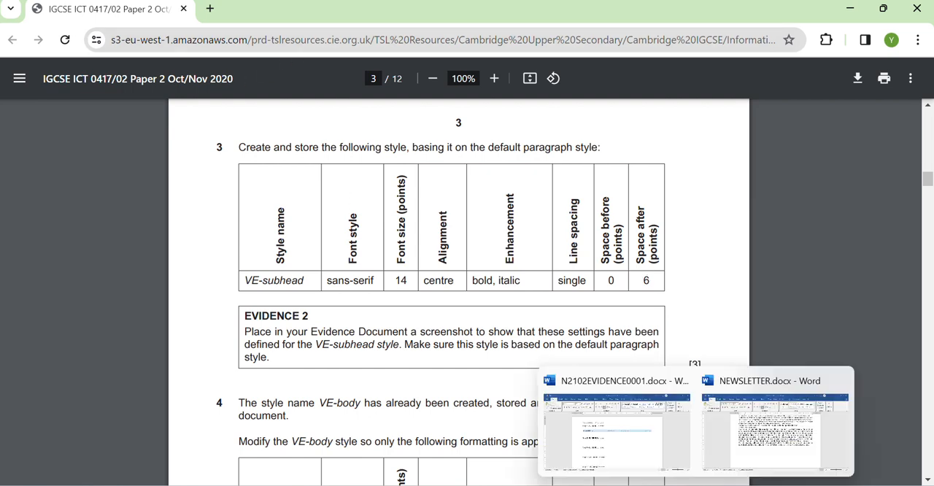
pyautogui.click(777, 432)
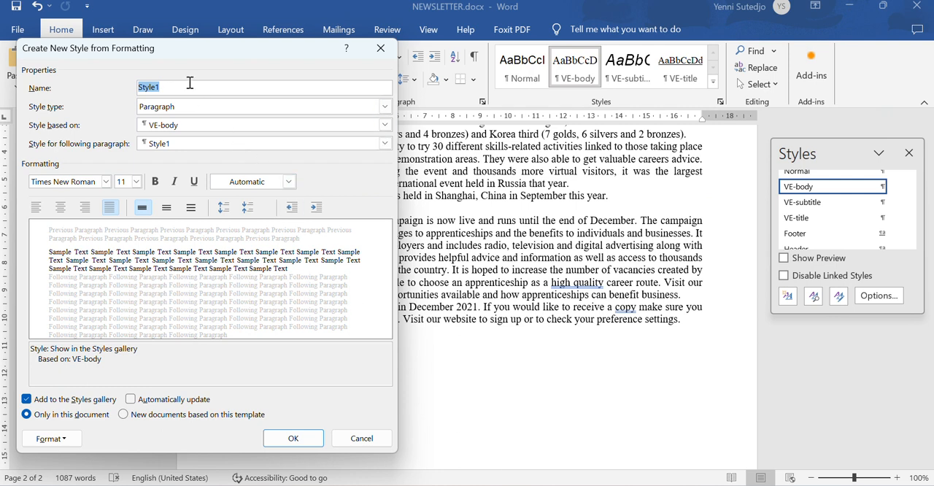
pyautogui.write('VE-subhead')
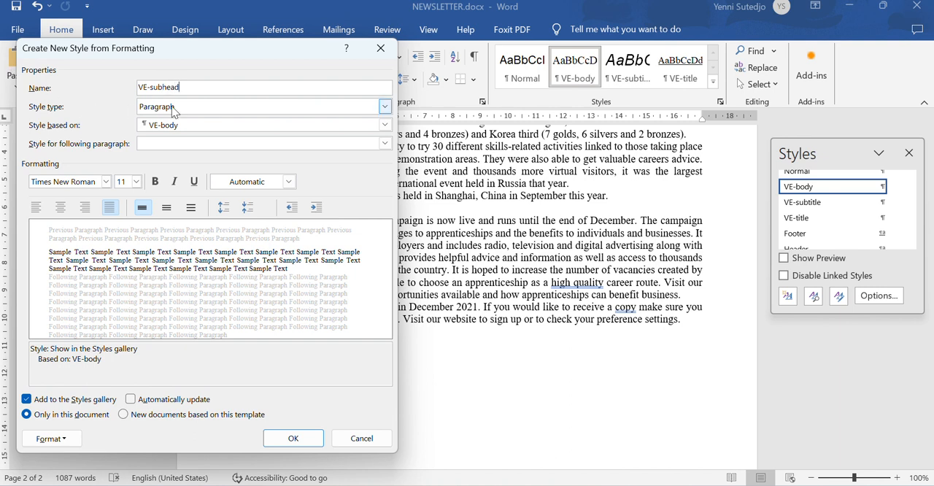
pyautogui.click(385, 125)
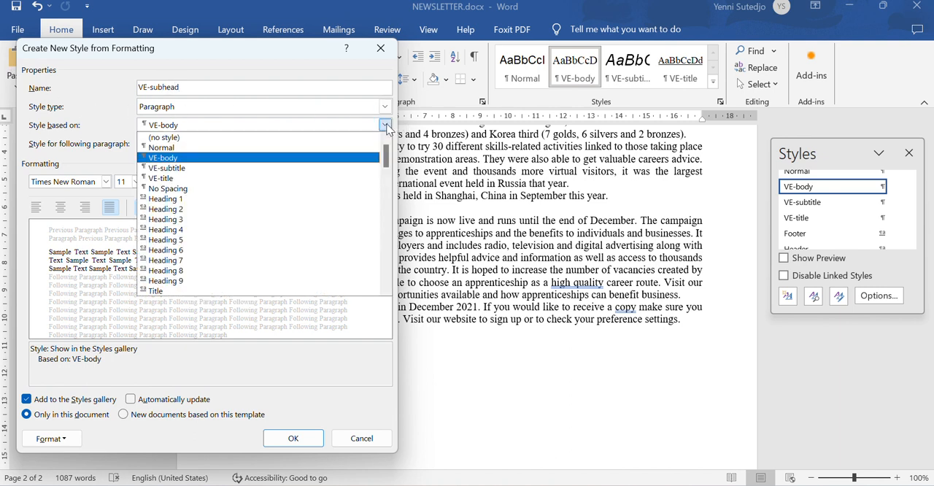
pyautogui.click(348, 146)
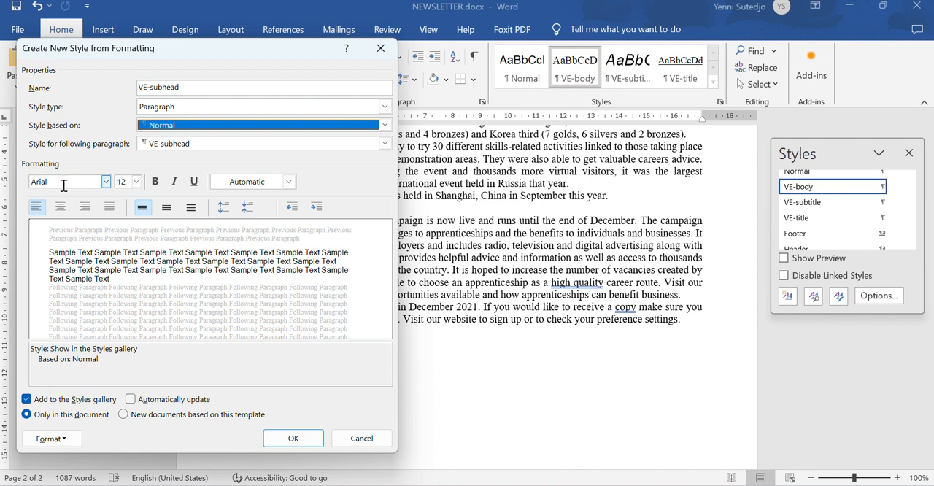
# - Format the VE-subhead style with font size 14, centre alignment, bold and italic
pyautogui.click(127, 181)
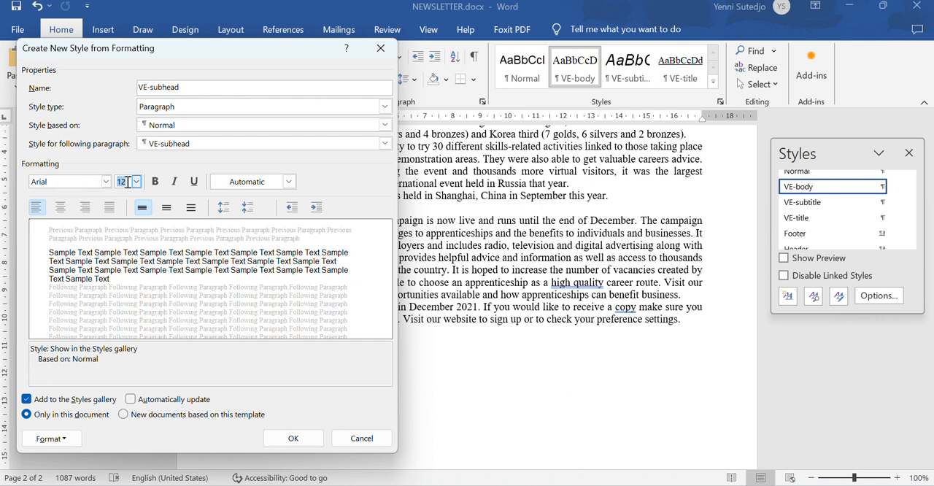
pyautogui.write('14')
pyautogui.click(61, 207)
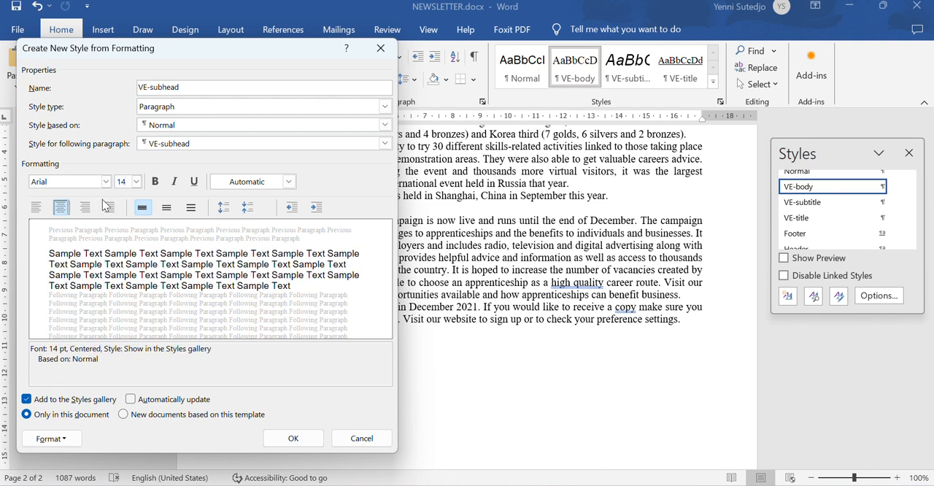
pyautogui.click(154, 182)
pyautogui.click(175, 182)
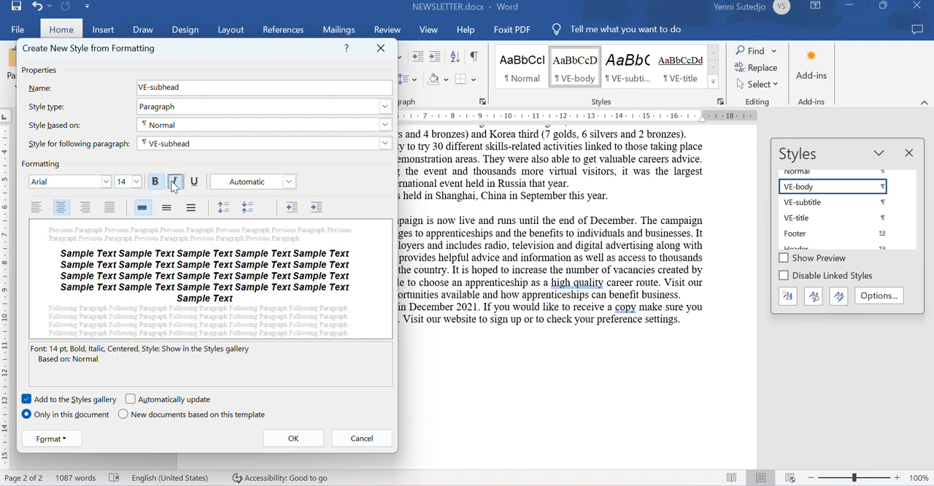
# - Set the VE-subhead style's spacing after to 6 pt and create the style
pyautogui.click(65, 439)
pyautogui.click(80, 299)
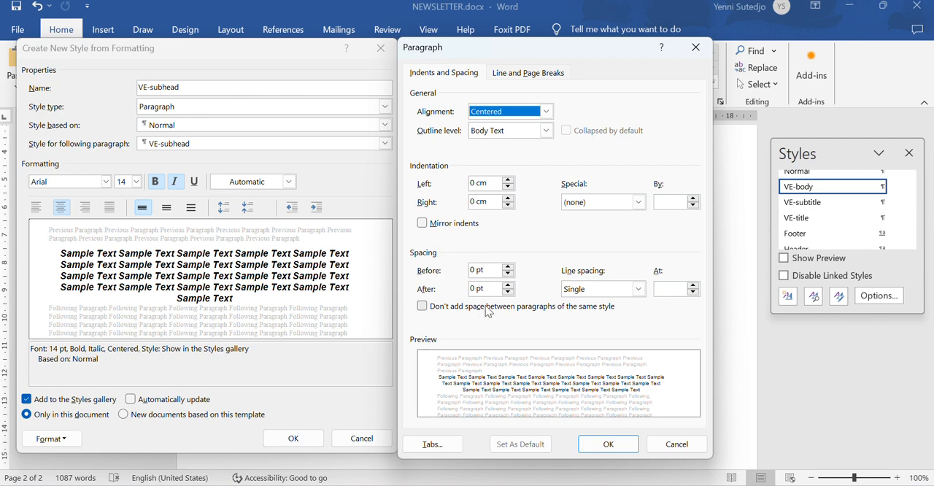
pyautogui.click(507, 285)
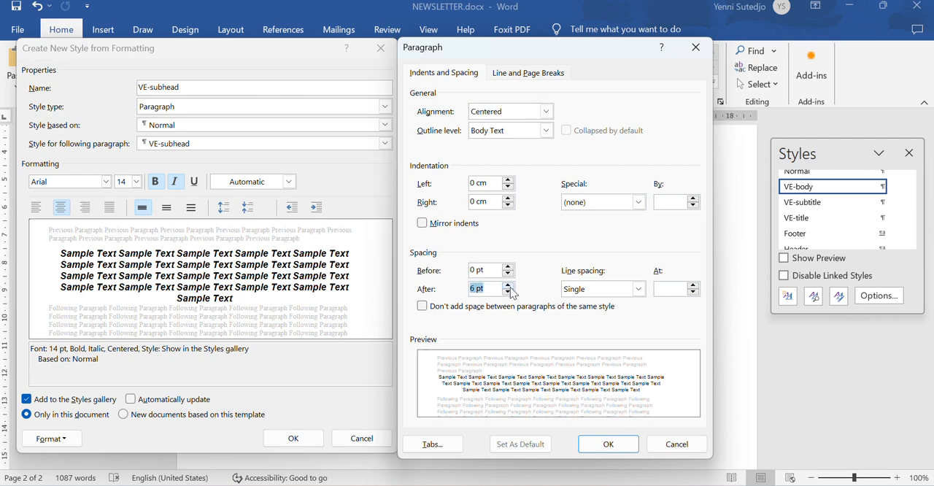
pyautogui.click(608, 443)
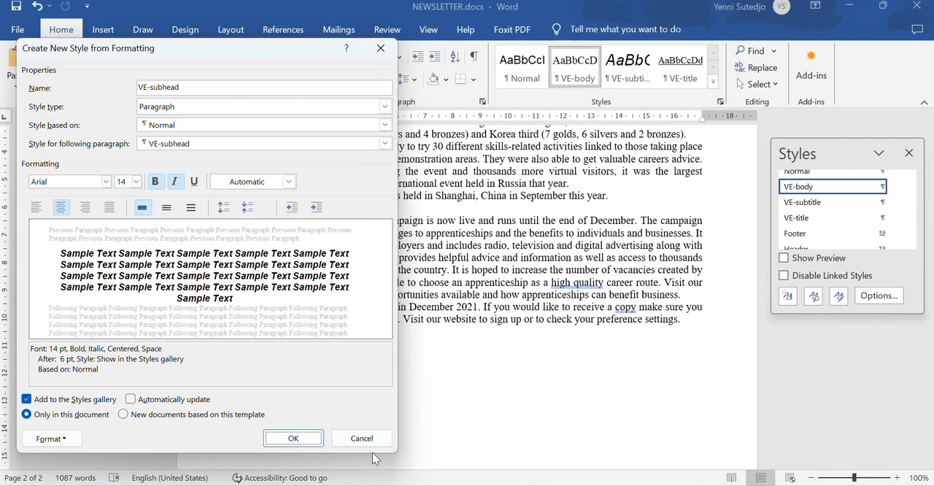
pyautogui.click(293, 438)
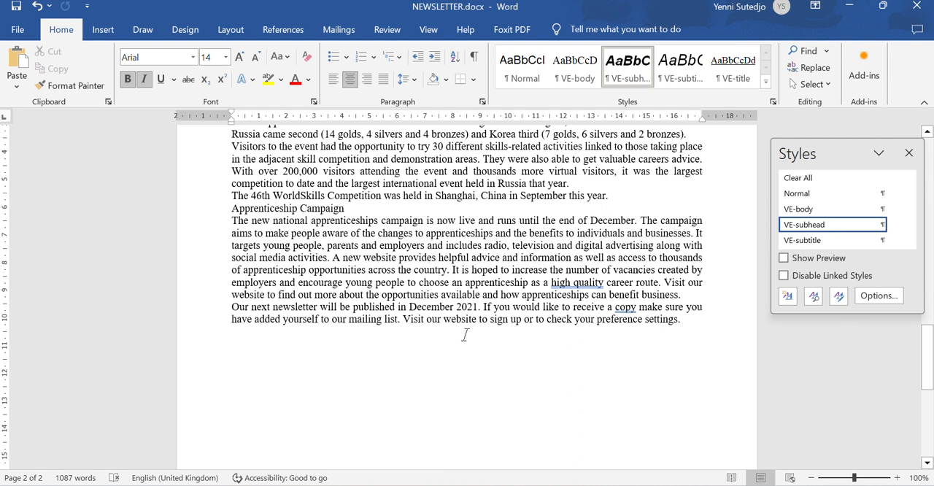
# - Undo the empty VE-subhead paragraph at the end of the newsletter and enlarge the Styles list to show every style
pyautogui.click(544, 235)
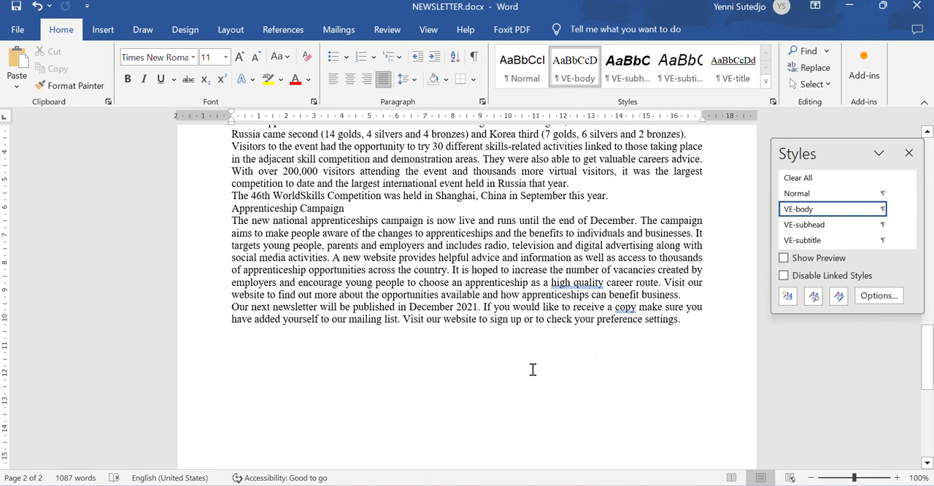
pyautogui.click(513, 345)
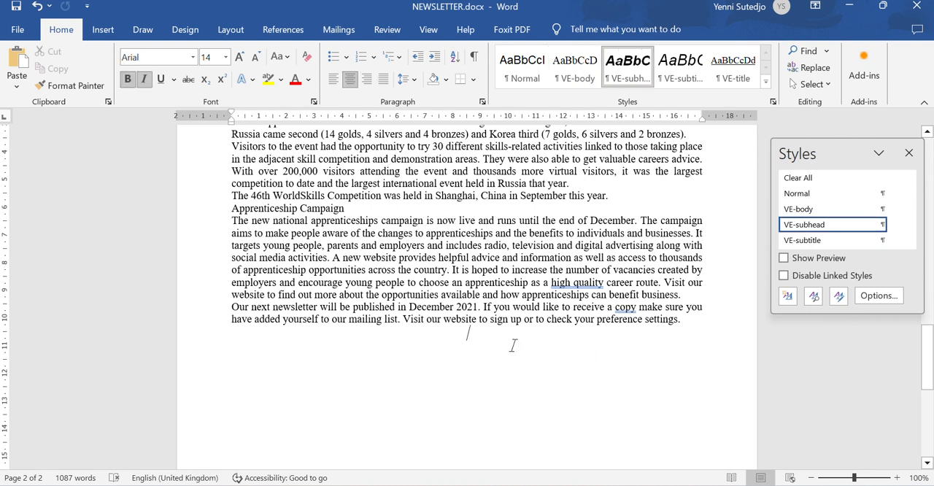
pyautogui.hotkey('ctrl', 'z')
pyautogui.hotkey('ctrl', 'z')
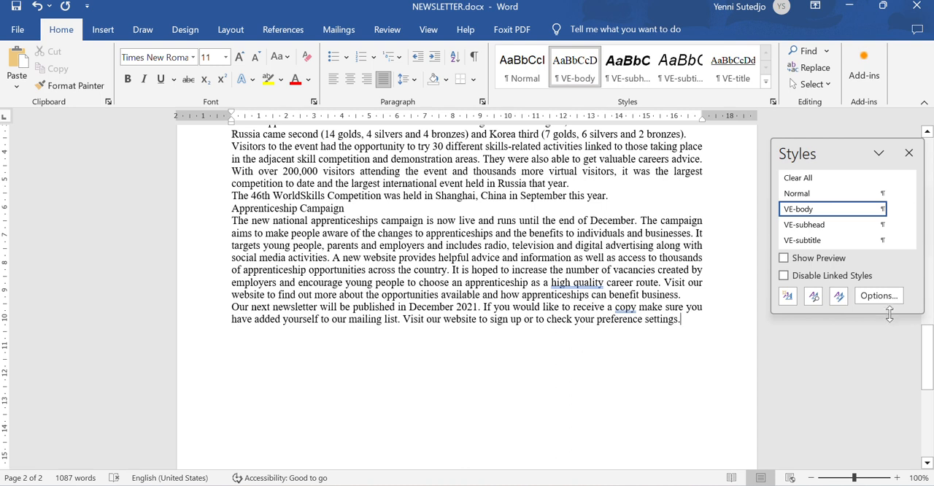
pyautogui.moveTo(885, 313); pyautogui.dragTo(878, 441)
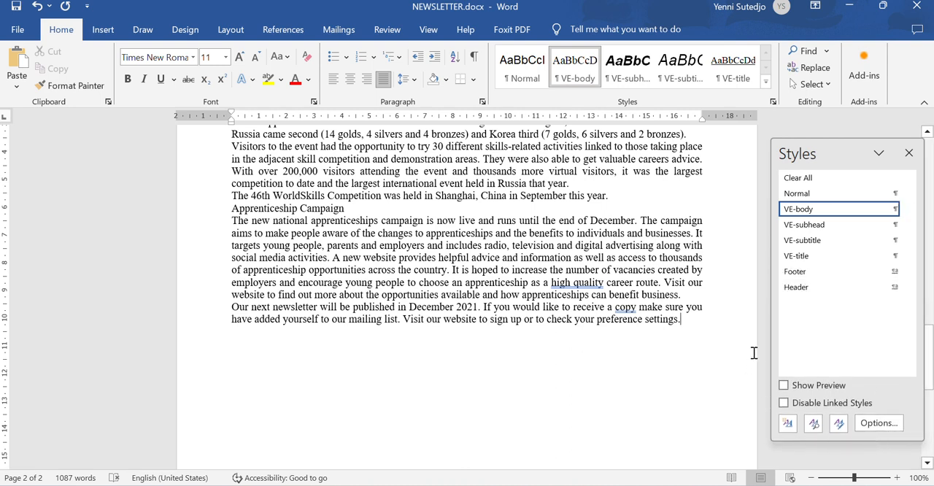
pyautogui.moveTo(842, 230)
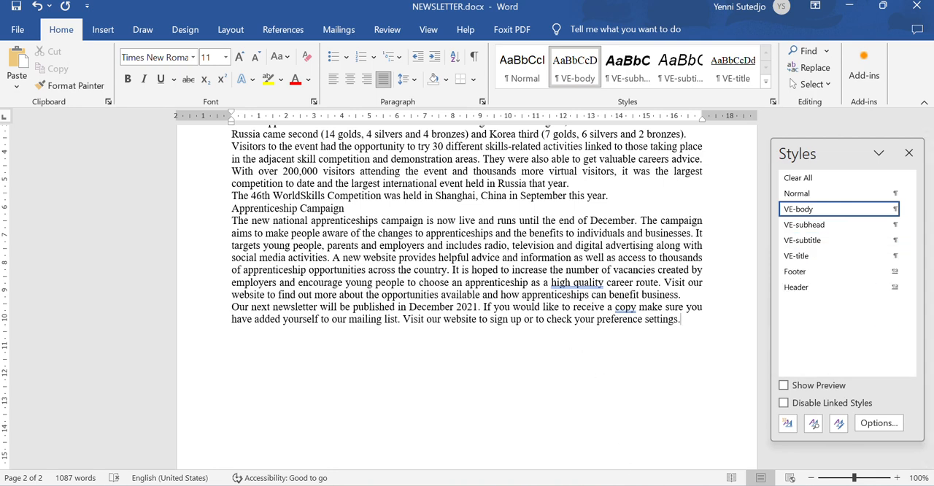
# - Check the EVIDENCE 2 requirement in the exam paper and open the VE-subhead style for modification together with its paragraph settings
pyautogui.hotkey('alt', 'Tab')
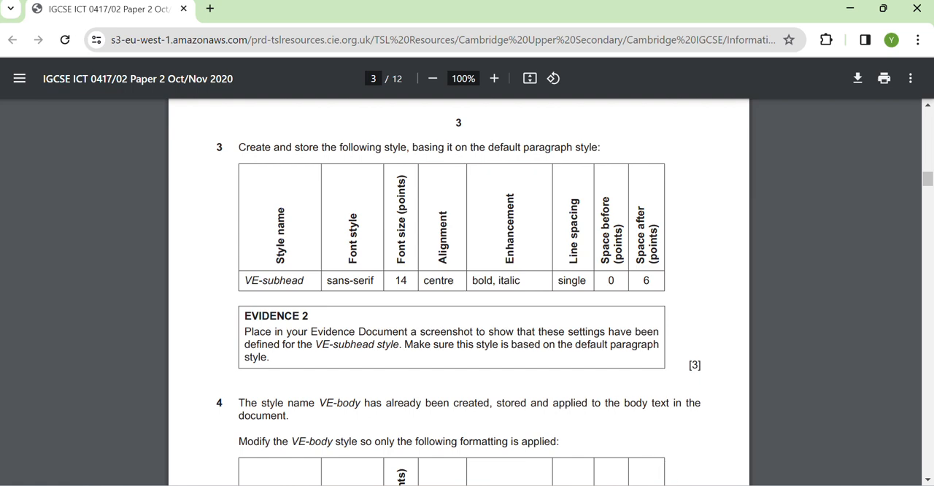
pyautogui.click(631, 485)
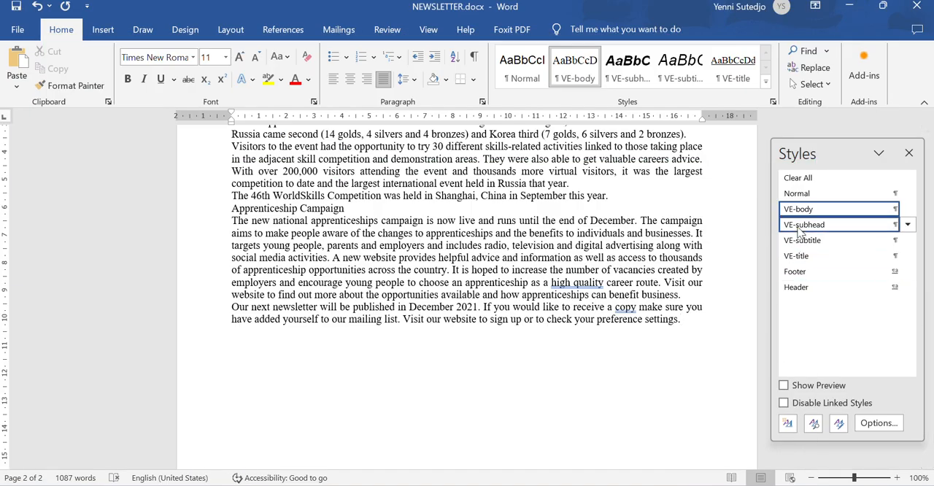
pyautogui.rightClick(799, 232)
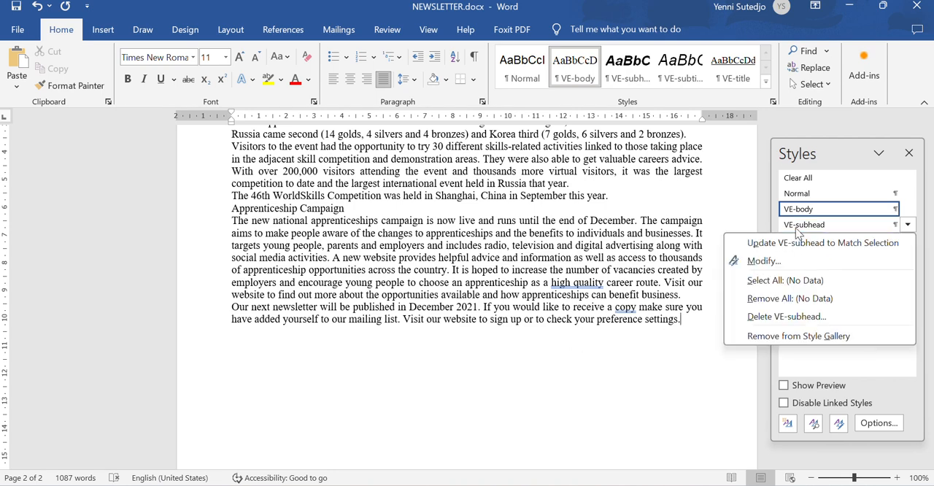
pyautogui.click(763, 261)
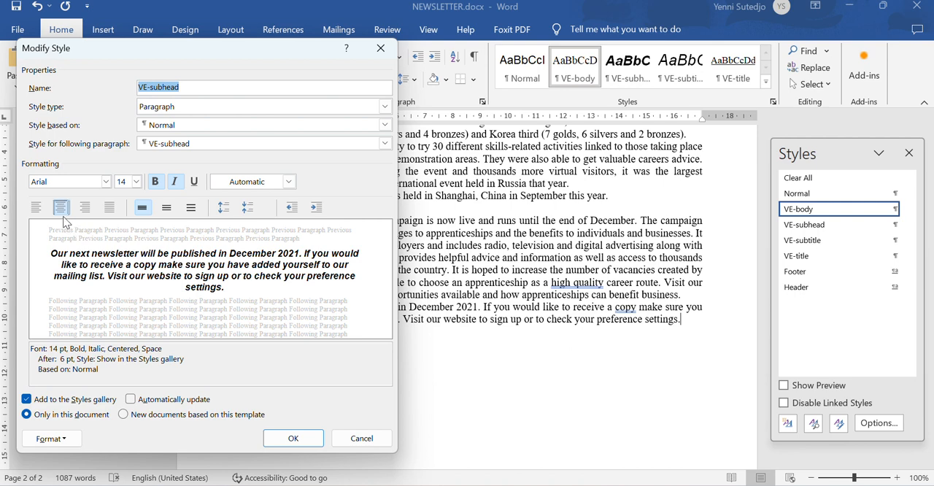
pyautogui.click(40, 441)
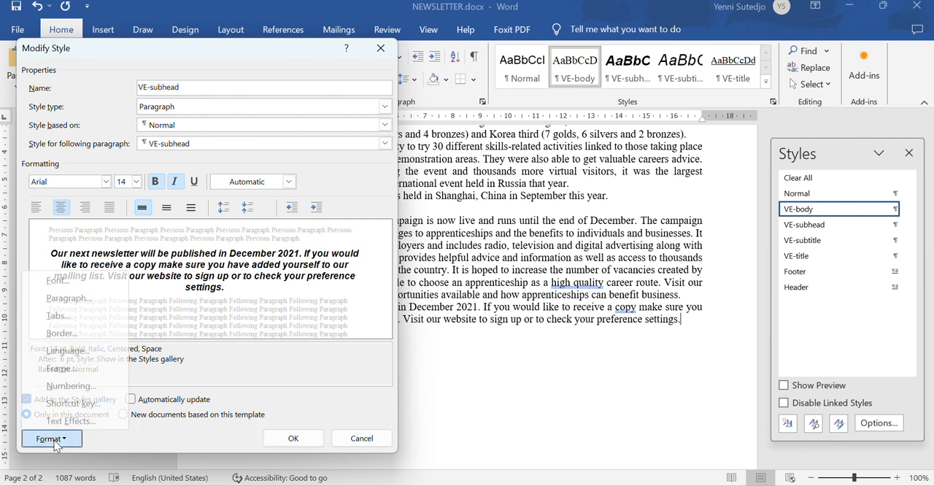
pyautogui.click(80, 307)
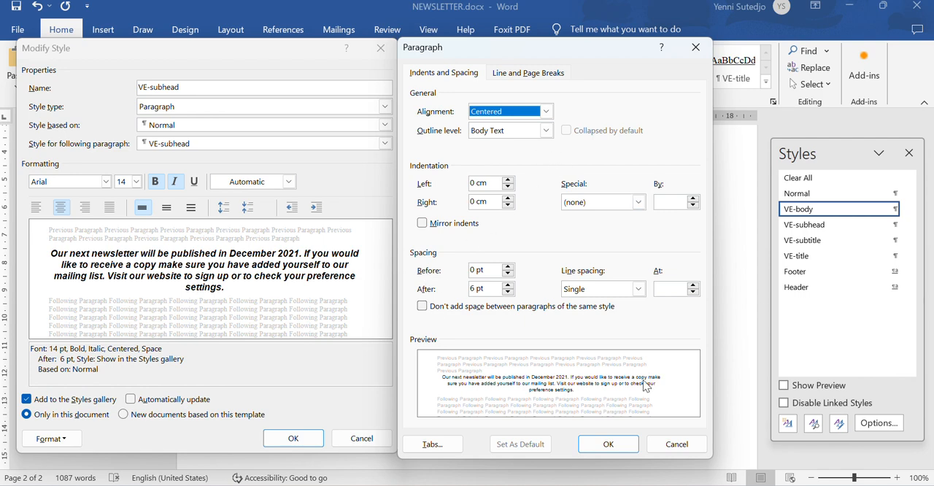
# - Capture a screenshot of the VE-subhead Modify Style and Paragraph dialogs side by side, and close both dialogs
pyautogui.press('super+shift+s')
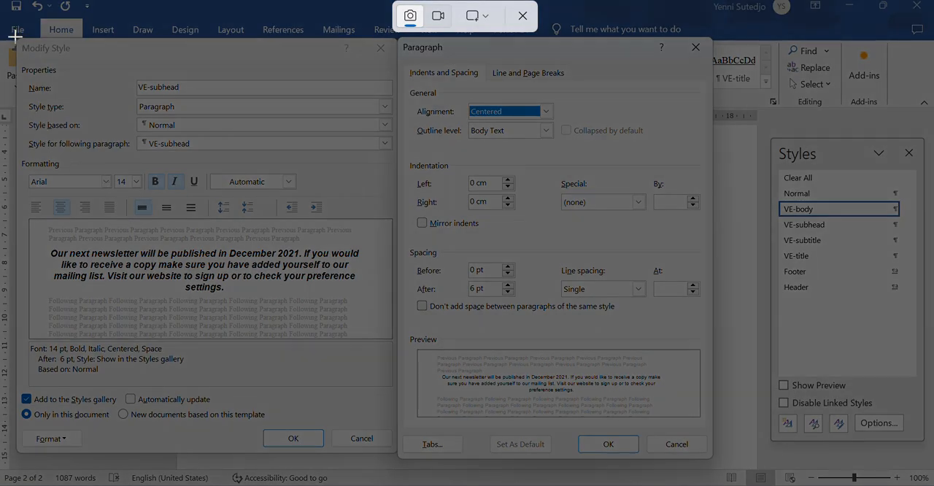
pyautogui.moveTo(14, 34); pyautogui.dragTo(713, 462)
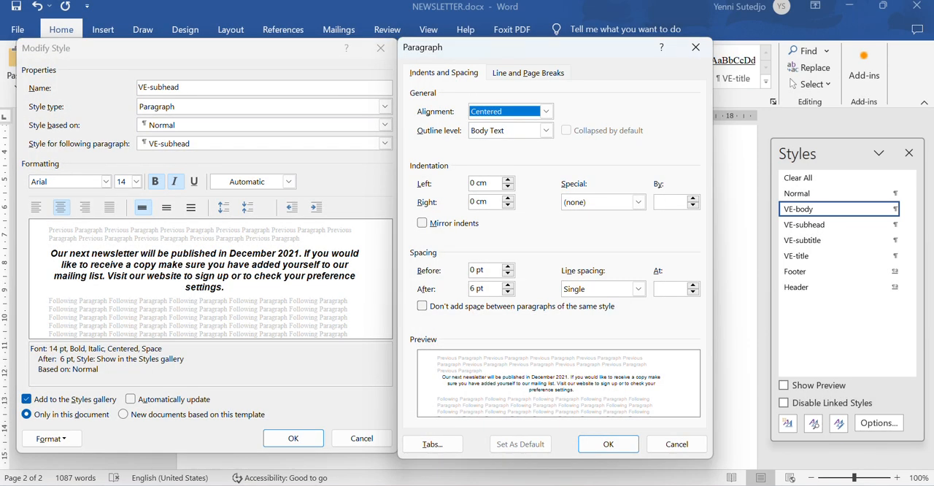
pyautogui.moveTo(666, 479)
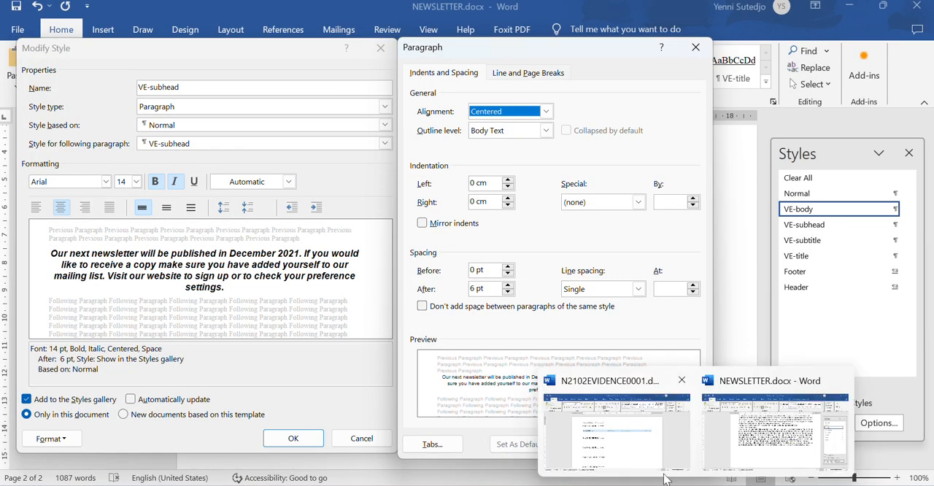
pyautogui.click(634, 440)
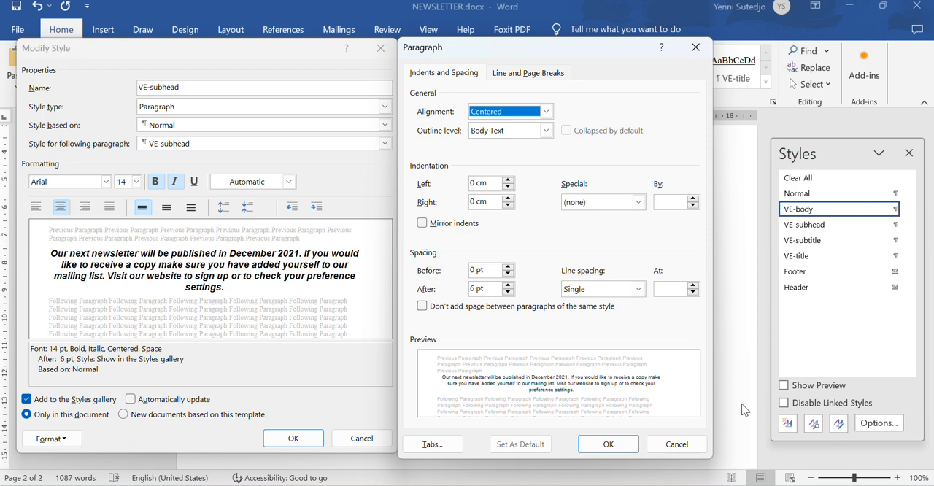
pyautogui.click(623, 442)
pyautogui.click(285, 442)
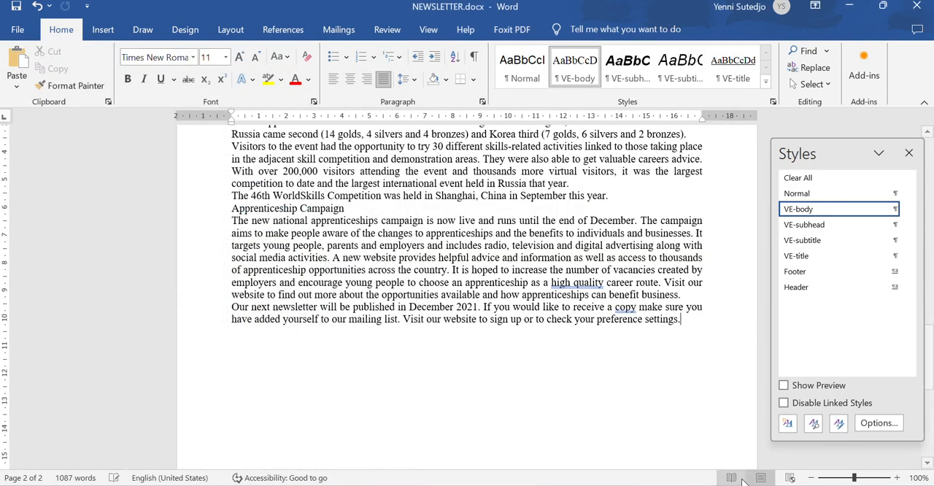
# - Paste the screenshot under Step 3 - EVIDENCE 2 in N2102EVIDENCE0001.docx and save the document
pyautogui.moveTo(667, 479)
pyautogui.click(624, 446)
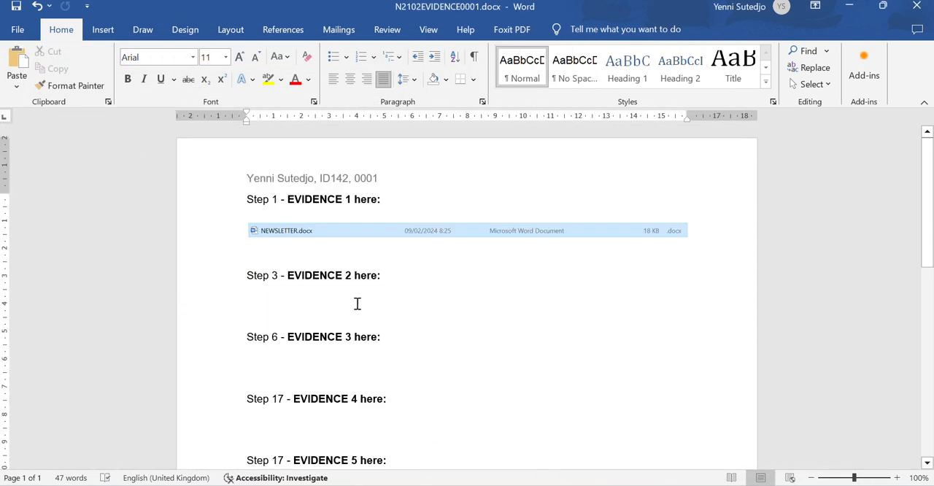
pyautogui.hotkey('ctrl', 'v')
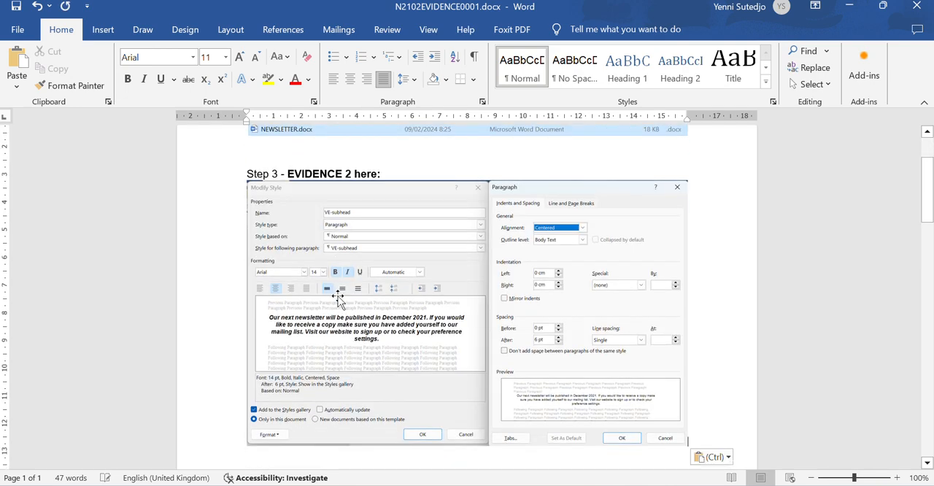
pyautogui.click(16, 8)
# - Read step 4 in the exam paper and open the VE-body style's paragraph settings for modification in NEWSLETTER.docx
pyautogui.click(620, 483)
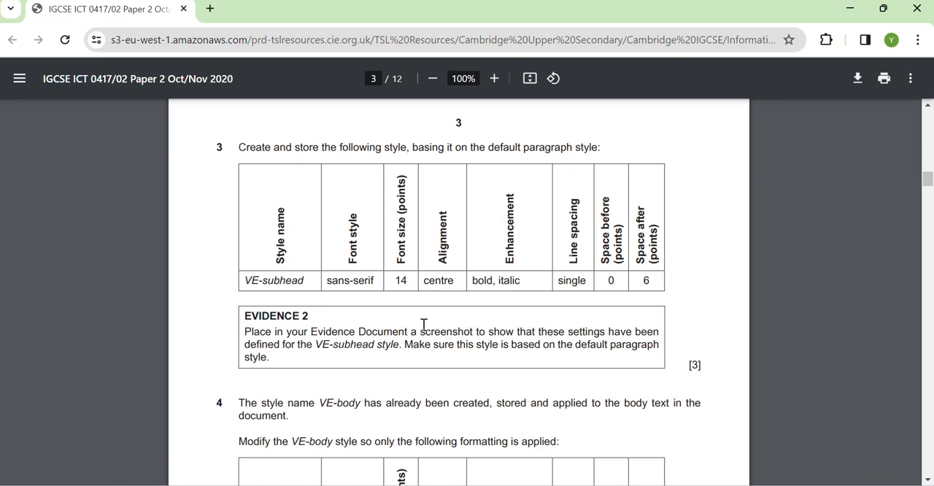
pyautogui.scroll(-3, 423, 323)
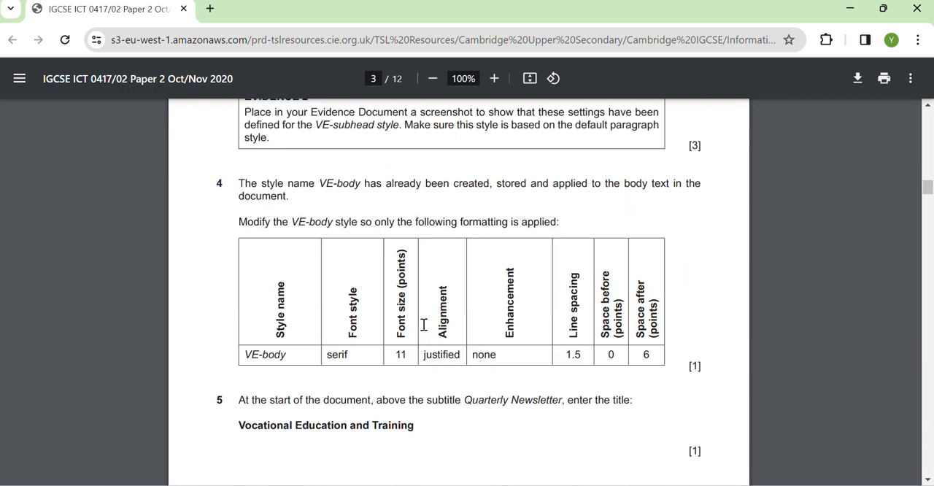
pyautogui.scroll(-1, 423, 324)
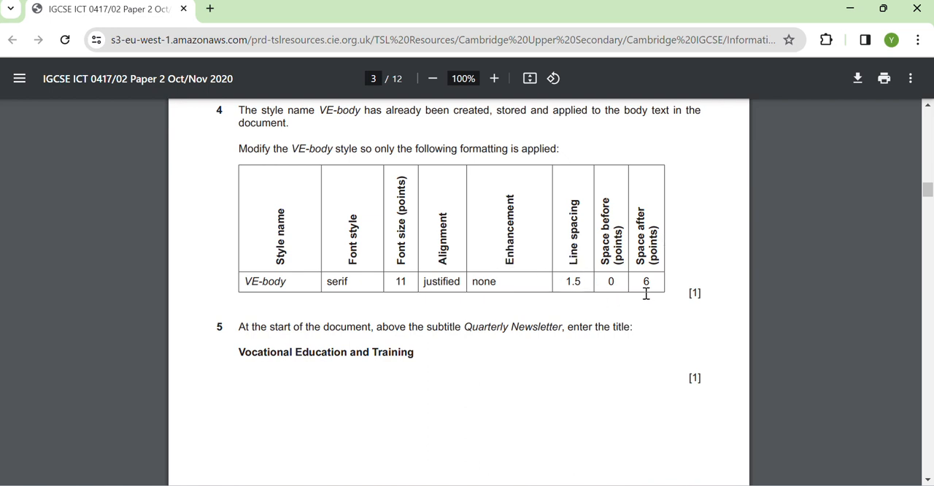
pyautogui.moveTo(695, 484)
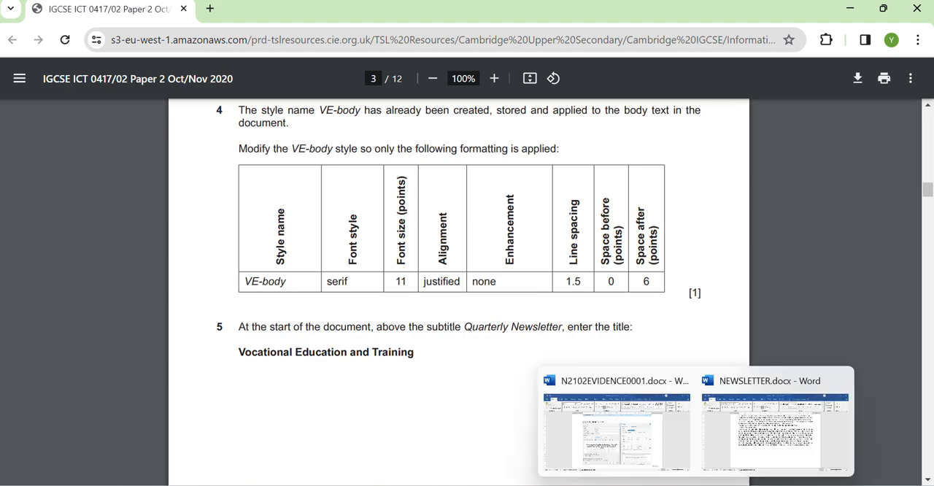
pyautogui.click(766, 450)
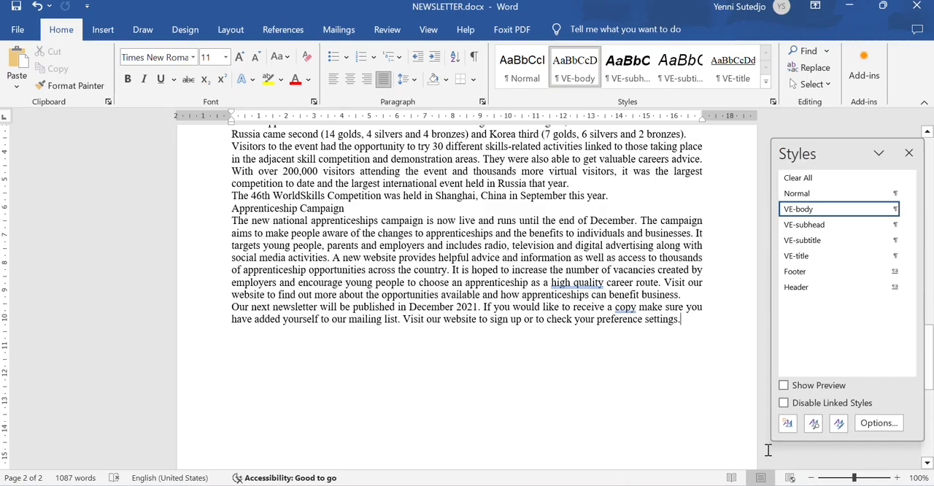
pyautogui.rightClick(808, 212)
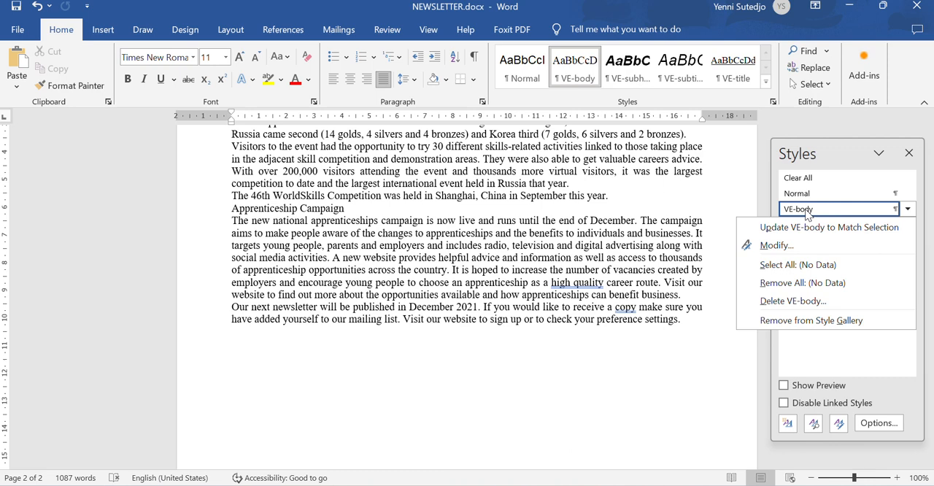
pyautogui.click(804, 248)
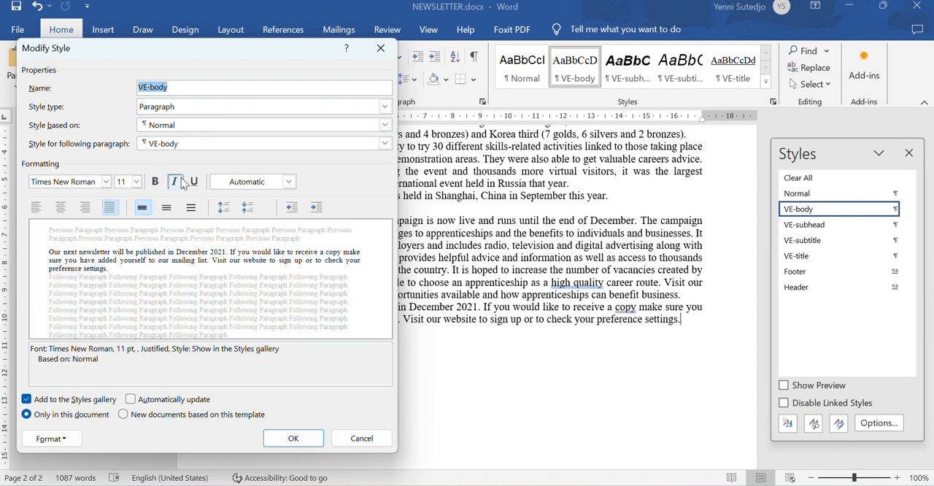
pyautogui.click(52, 438)
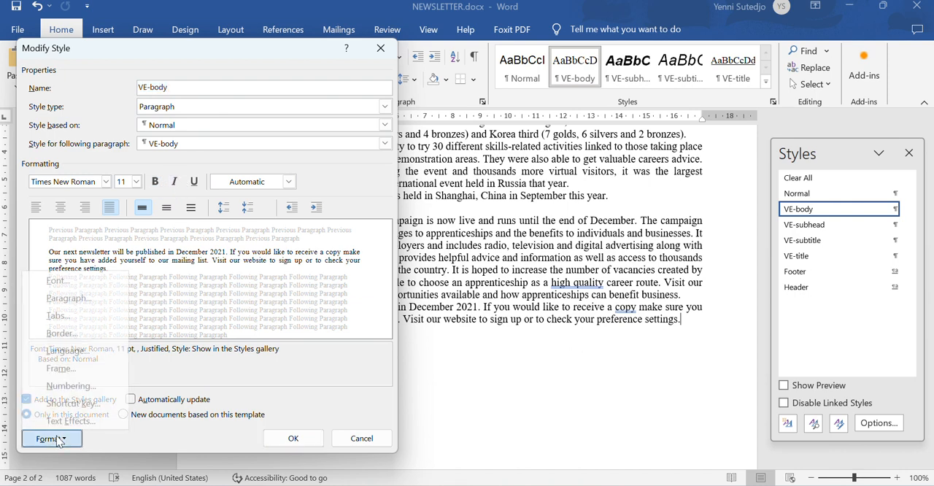
pyautogui.click(98, 296)
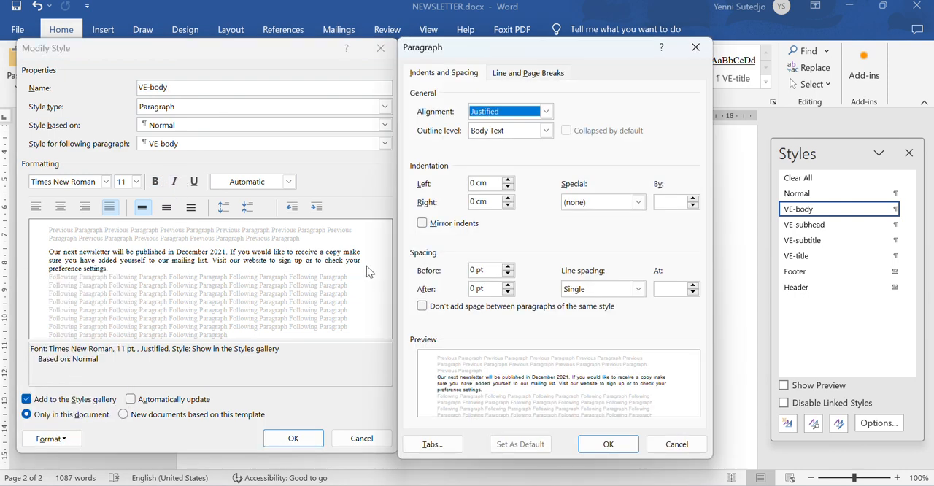
# - Set the VE-body style's line spacing to 1.5 lines and its spacing after to 6 pt
pyautogui.click(602, 294)
pyautogui.click(600, 313)
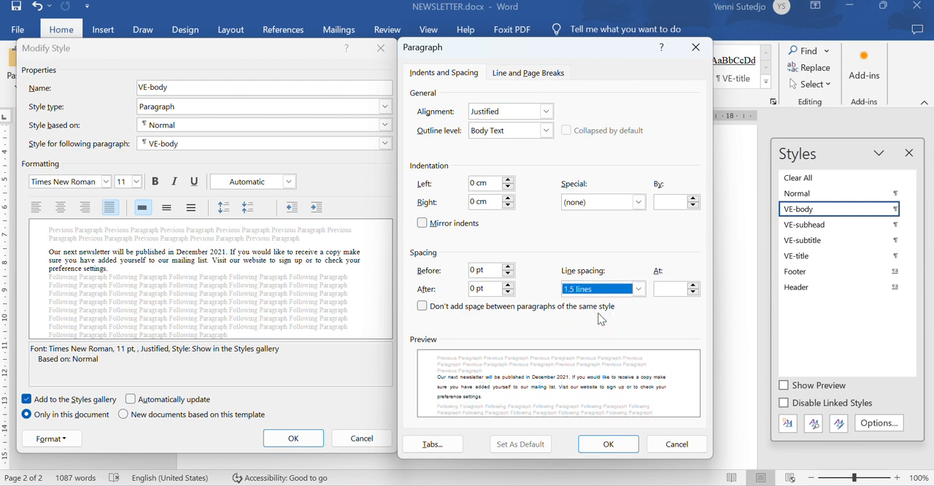
pyautogui.click(508, 284)
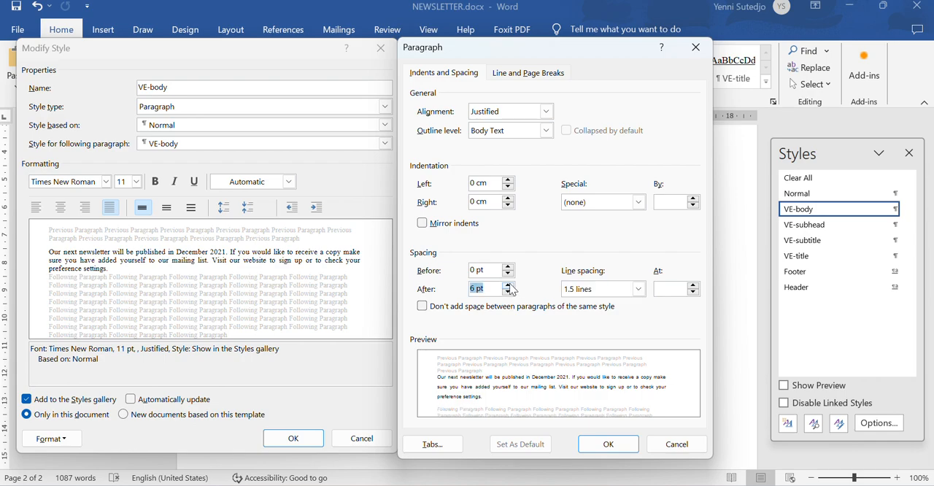
pyautogui.click(606, 443)
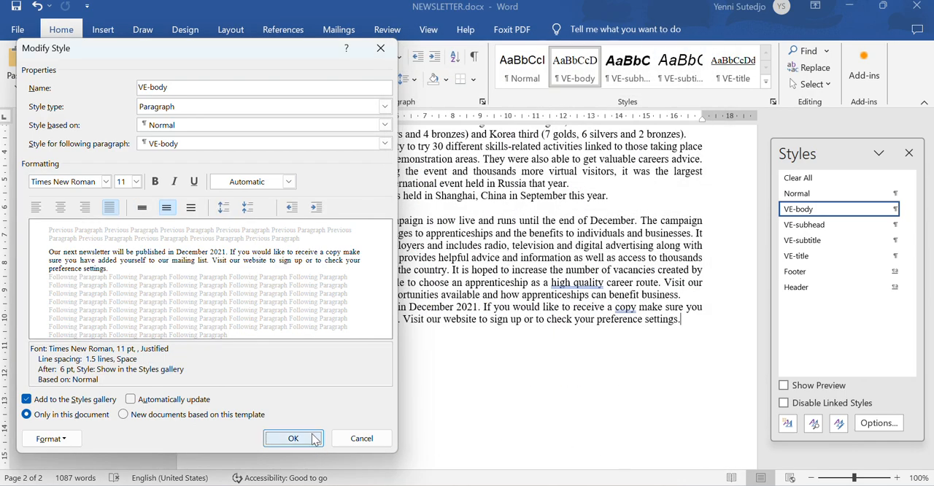
pyautogui.click(306, 435)
pyautogui.scroll(10, 468, 333)
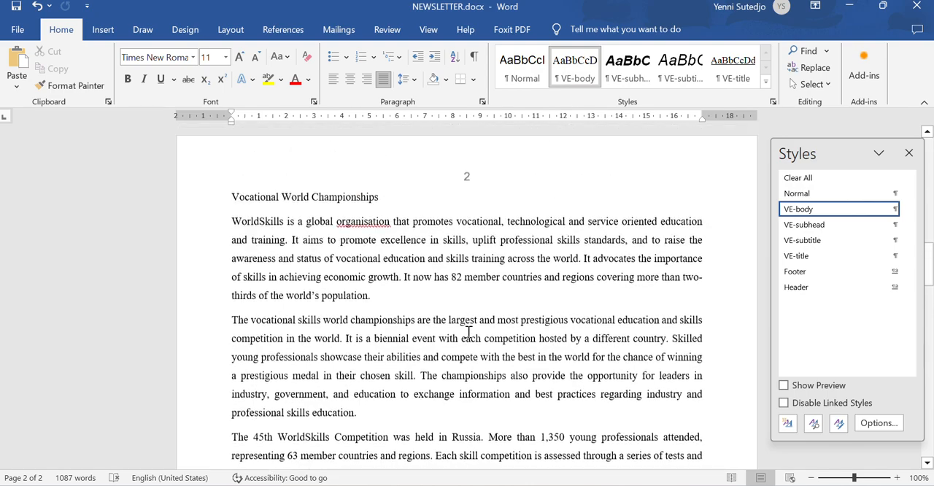
# - Check the restyled body text in NEWSLETTER.docx and read step 5 in the exam paper
pyautogui.scroll(5, 468, 332)
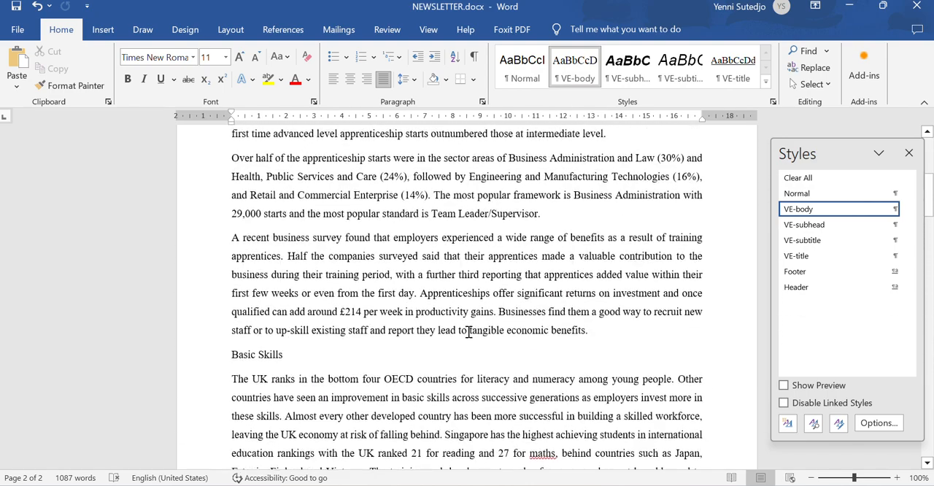
pyautogui.scroll(3, 468, 333)
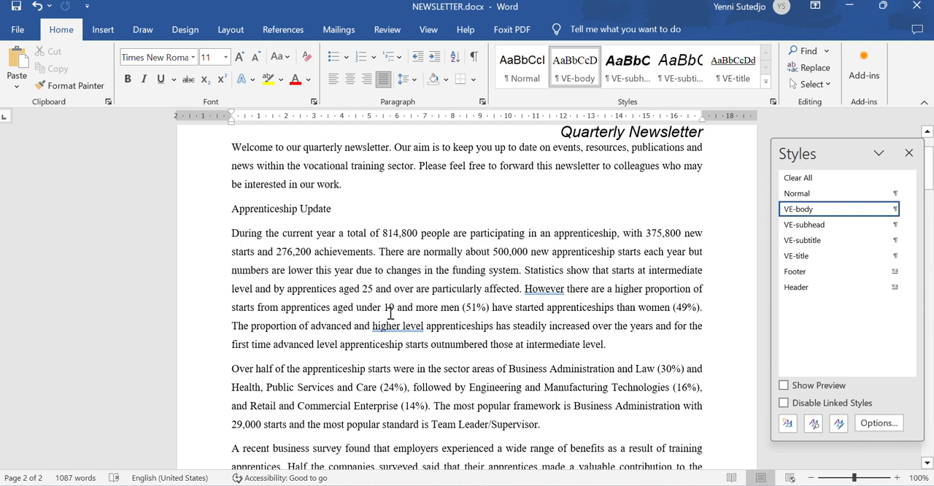
pyautogui.click(16, 9)
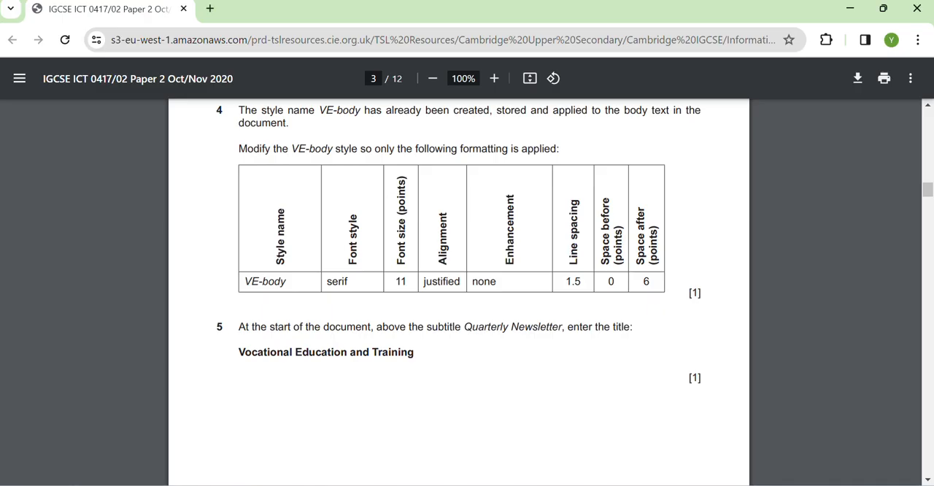
pyautogui.scroll(1, 436, 252)
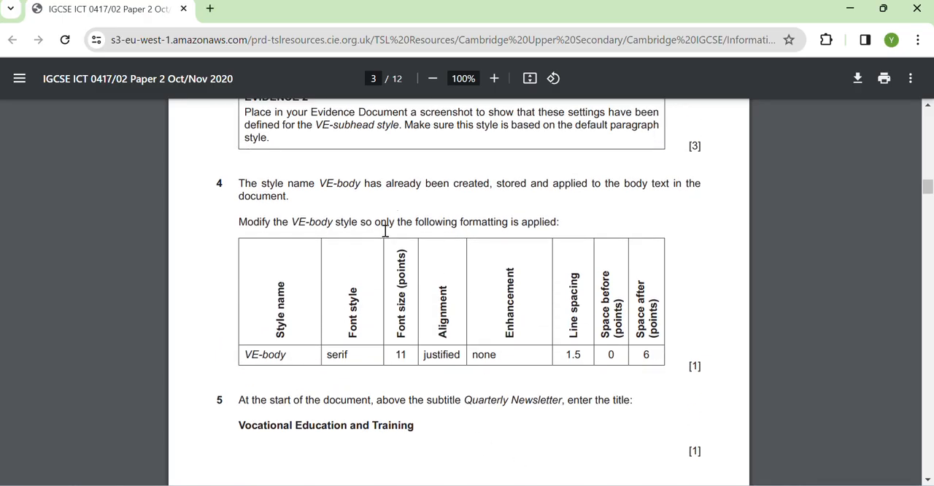
pyautogui.scroll(-2, 454, 357)
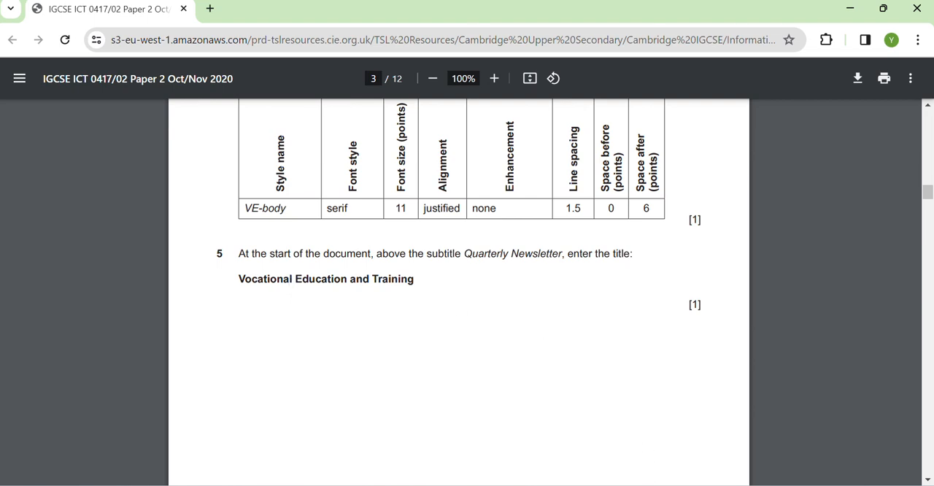
# - Enter the title "Vocational Education and Training" on its own line above the subtitle Quarterly Newsletter in NEWSLETTER.docx
pyautogui.moveTo(696, 484)
pyautogui.click(633, 484)
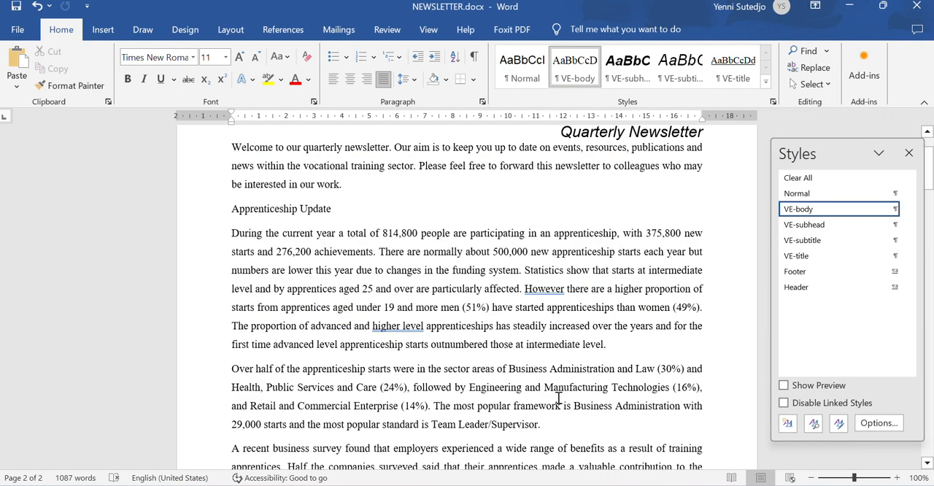
pyautogui.scroll(2, 556, 396)
pyautogui.click(559, 202)
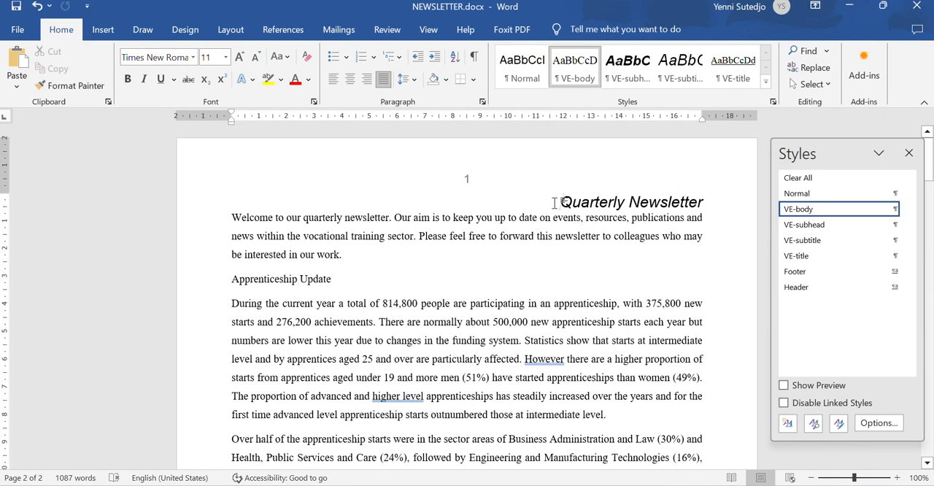
pyautogui.press('Return')
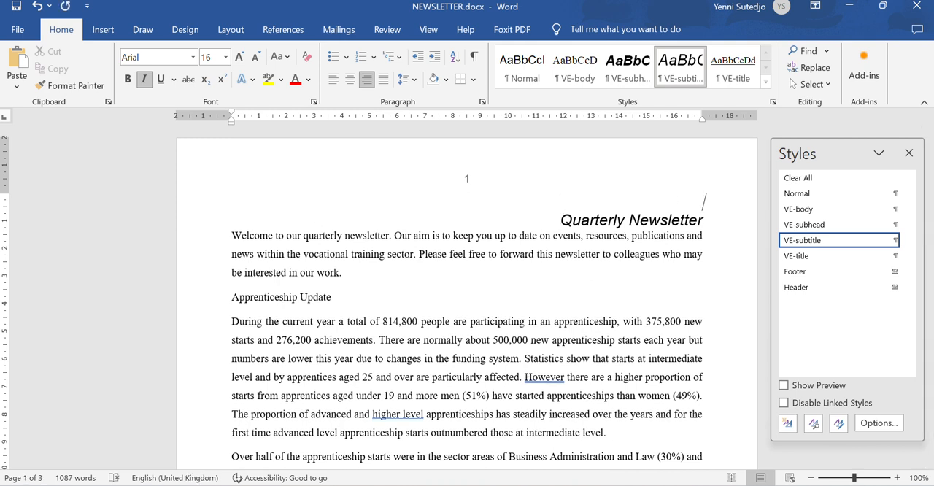
pyautogui.write('Vocational Educatin')
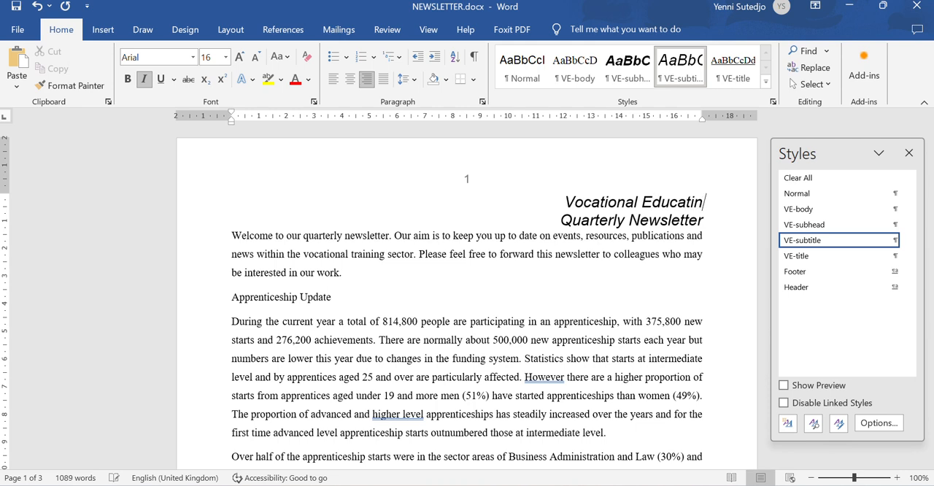
pyautogui.press('BackSpace')
pyautogui.write('on and Training')
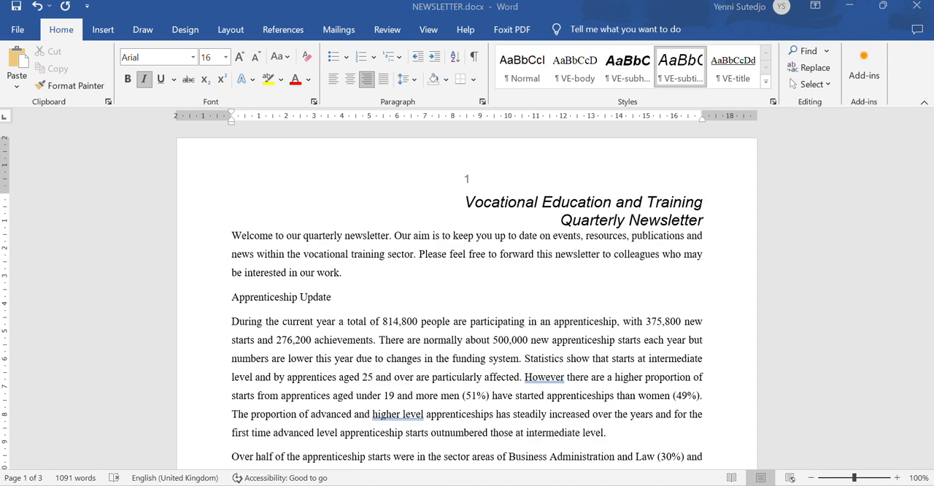
# - Read step 6 in the exam paper and set the VE-title style's font to Arial, 22 pt in NEWSLETTER.docx
pyautogui.hotkey('alt', 'Tab')
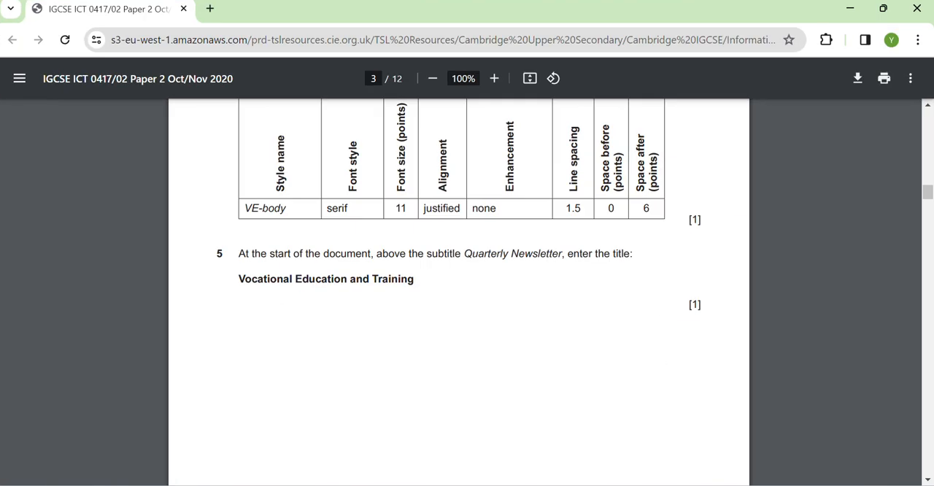
pyautogui.scroll(-5, 408, 369)
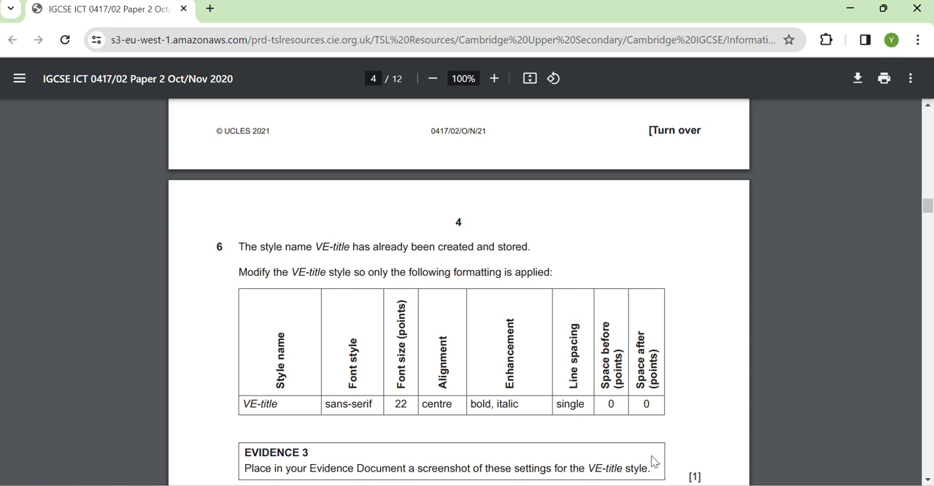
pyautogui.hotkey('alt', 'Tab')
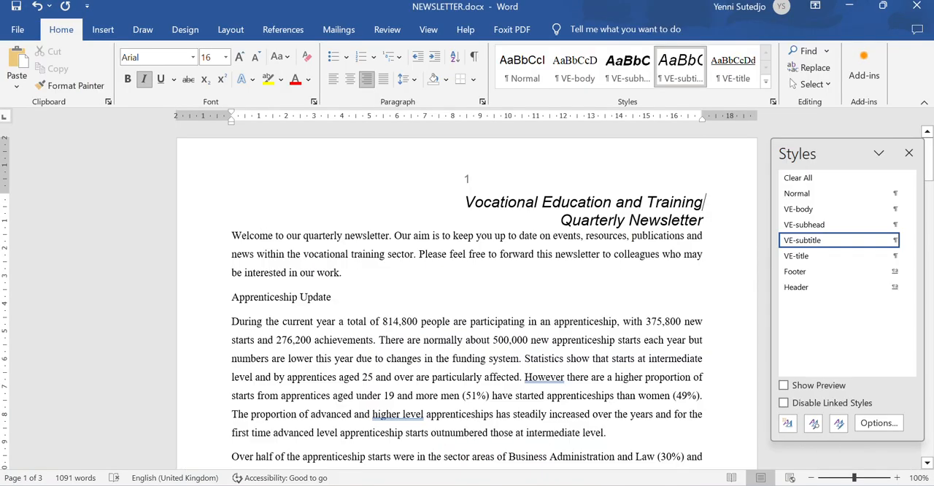
pyautogui.rightClick(802, 257)
pyautogui.click(808, 291)
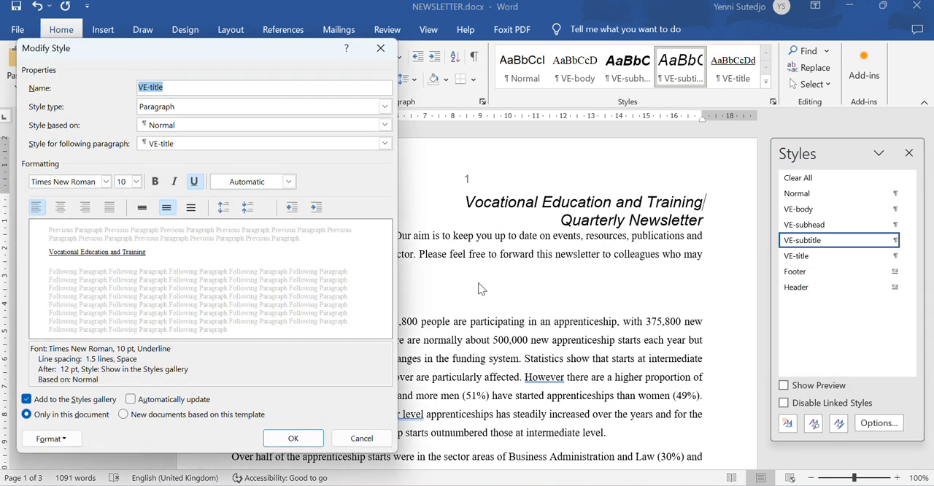
pyautogui.click(88, 182)
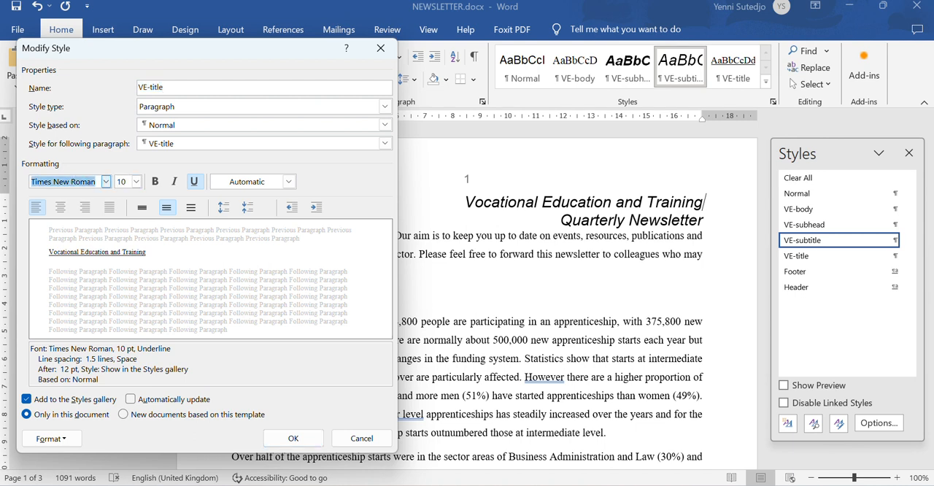
pyautogui.write('Arial')
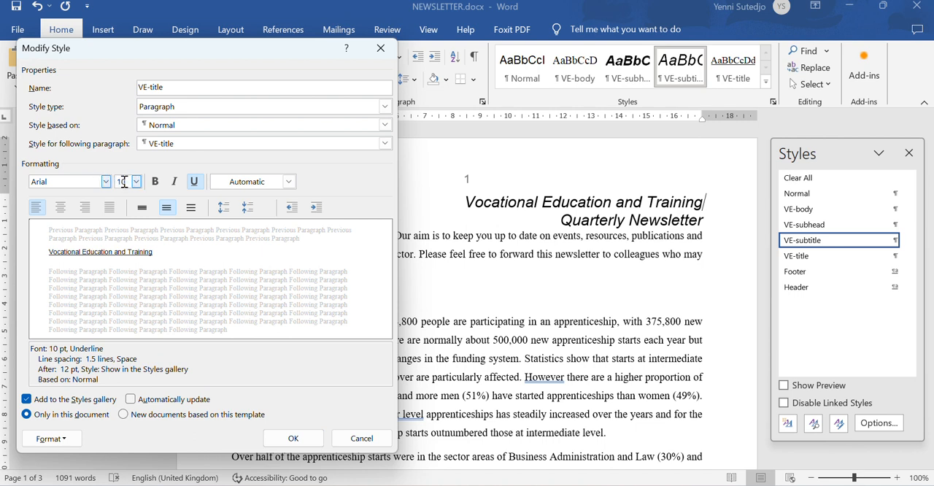
pyautogui.click(123, 182)
pyautogui.write('22')
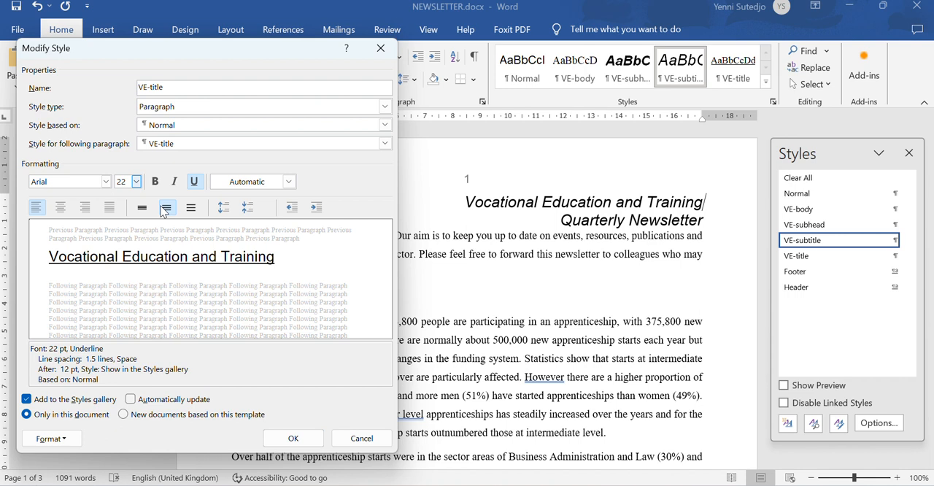
# - Centre the VE-title style, make it bold and italic, and remove its underline
pyautogui.click(58, 209)
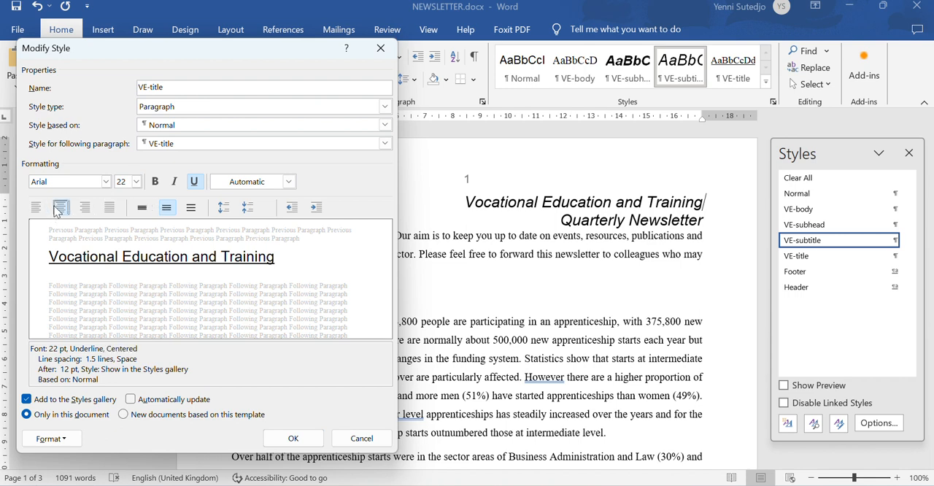
pyautogui.click(155, 182)
pyautogui.click(174, 182)
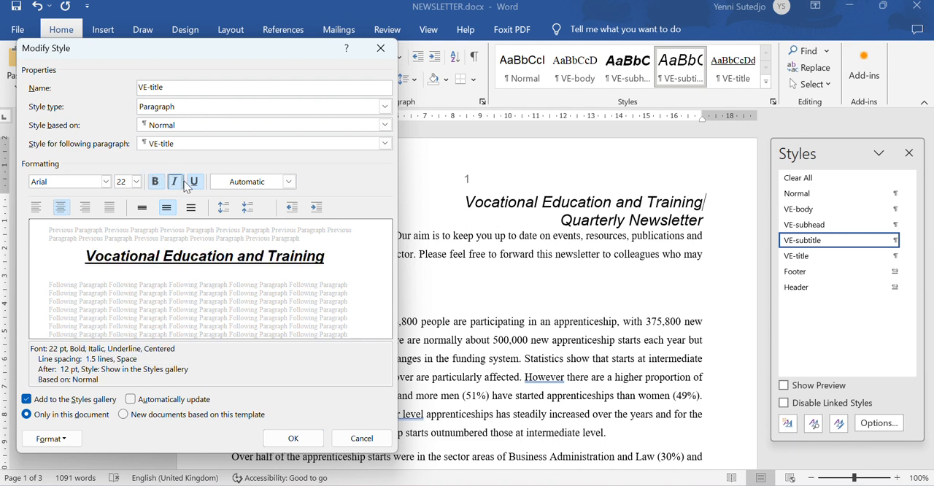
pyautogui.click(195, 183)
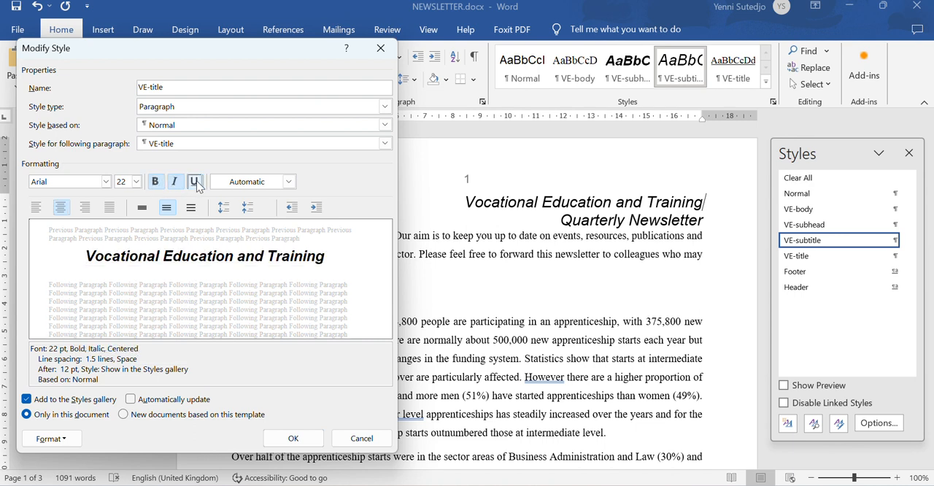
# - Set the VE-title style's line spacing to single and its spacing after to 0 pt, and confirm the style changes
pyautogui.click(51, 439)
pyautogui.click(100, 298)
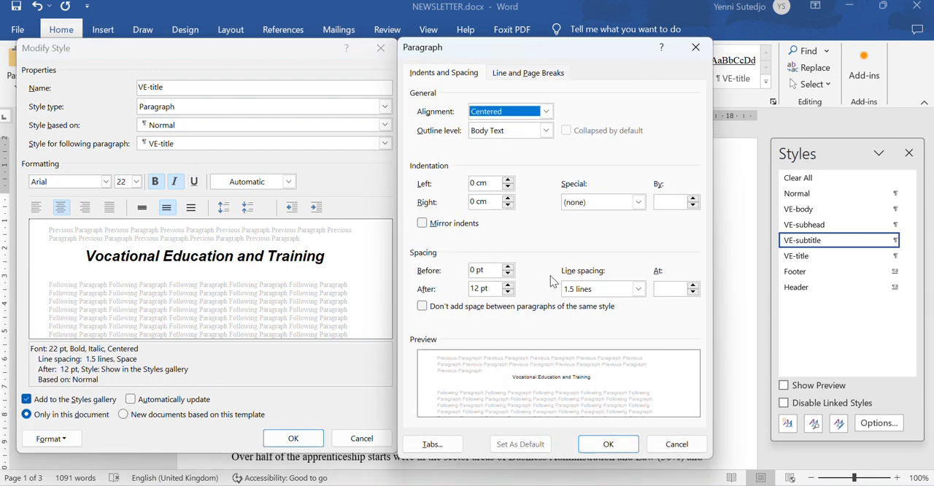
pyautogui.click(595, 289)
pyautogui.click(595, 300)
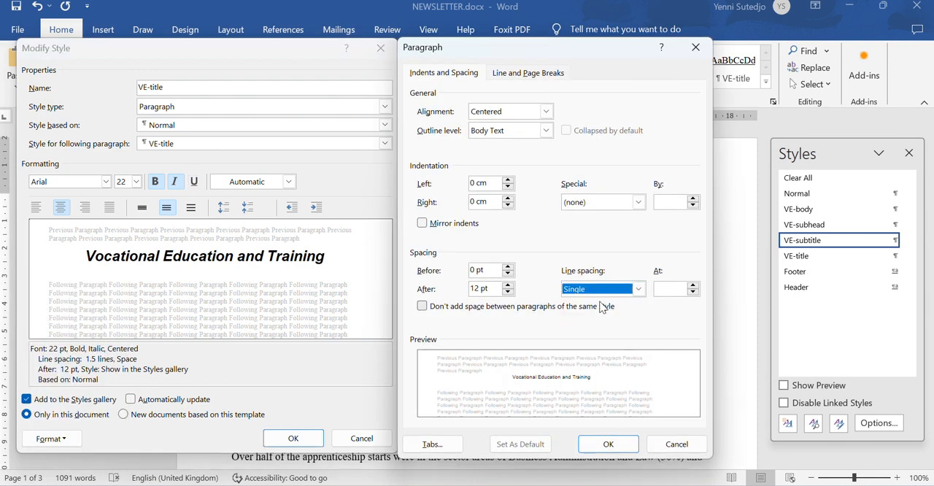
pyautogui.doubleClick(508, 293)
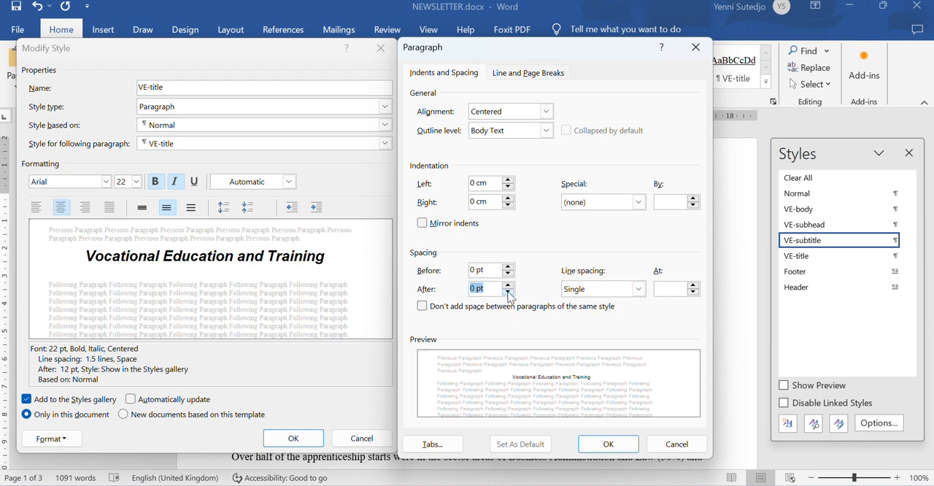
pyautogui.click(608, 444)
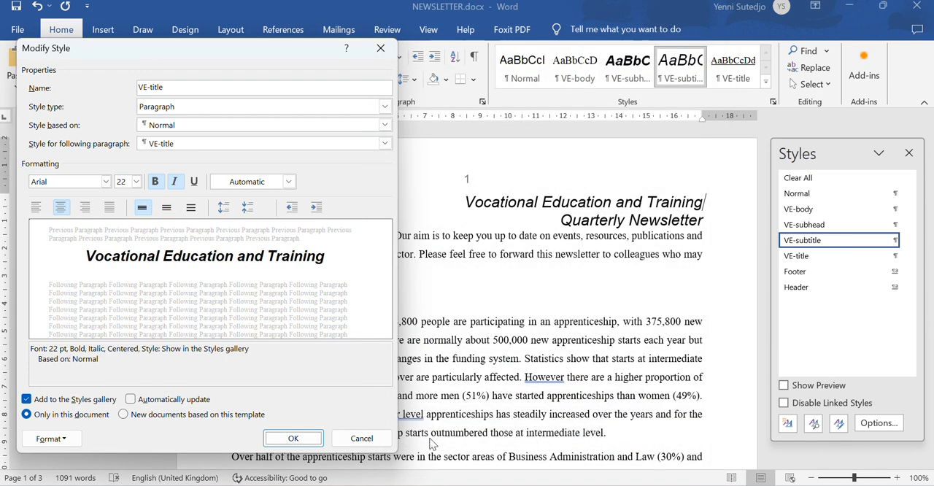
pyautogui.click(292, 438)
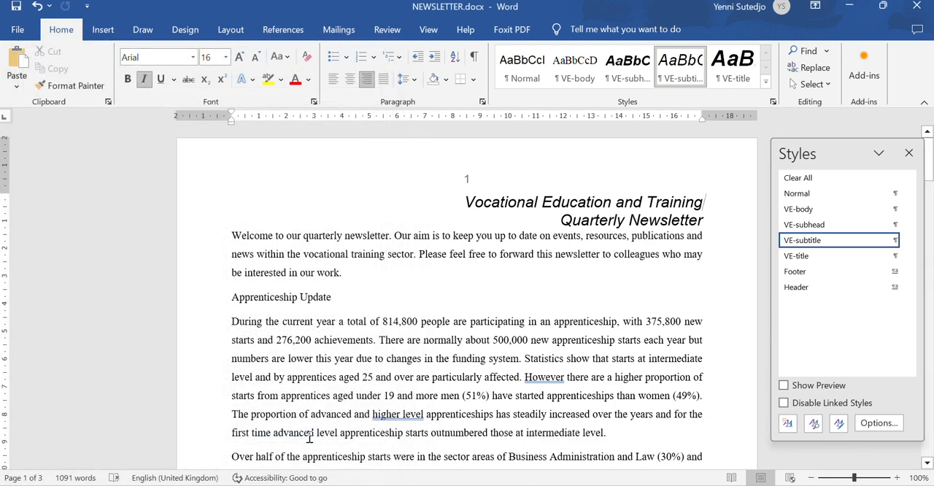
# - Read the EVIDENCE 3 instructions in the exam paper and reopen the VE-title style's paragraph settings in NEWSLETTER.docx
pyautogui.hotkey('alt', 'Tab')
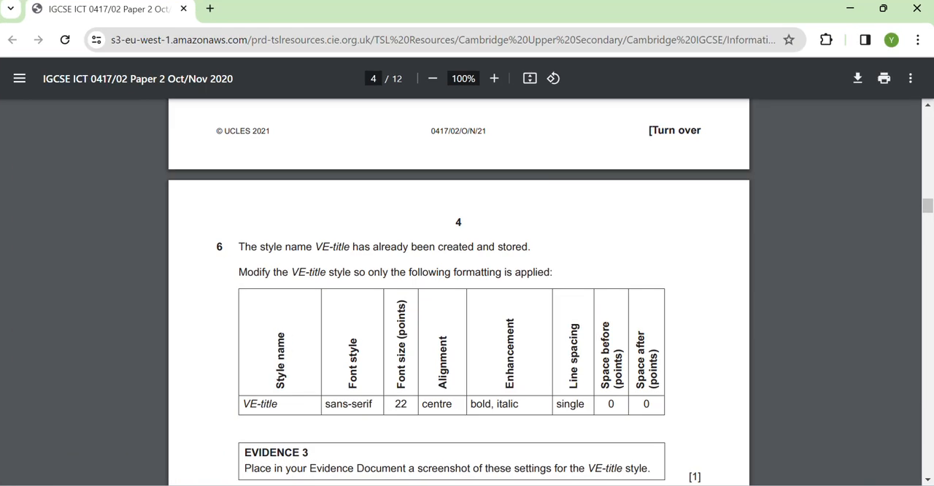
pyautogui.scroll(-3, 429, 360)
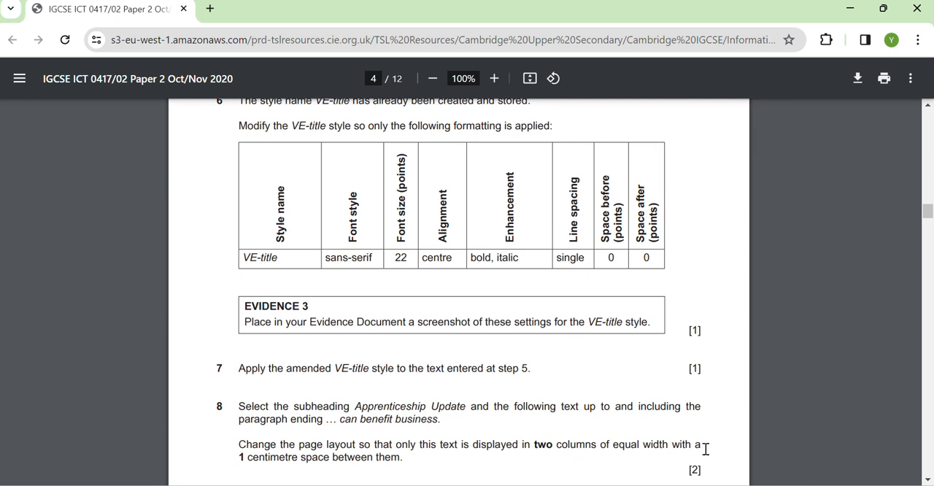
pyautogui.hotkey('alt', 'Tab')
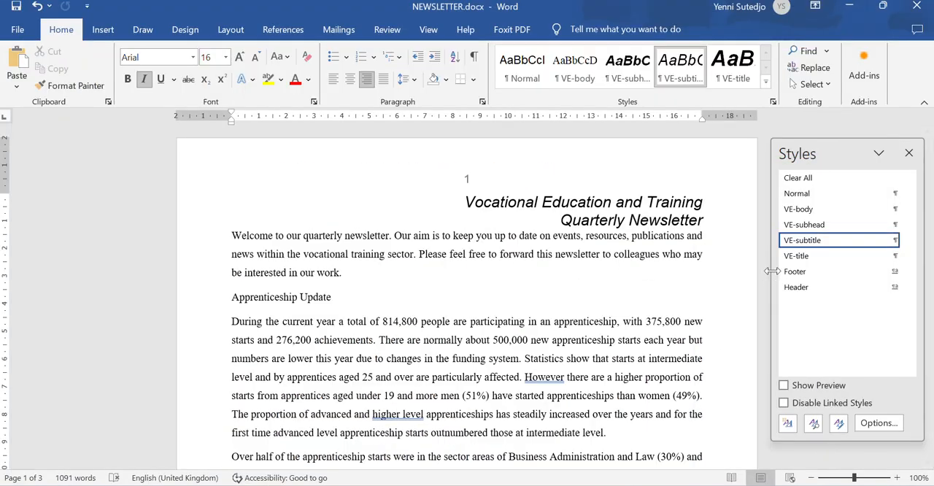
pyautogui.rightClick(817, 261)
pyautogui.click(814, 290)
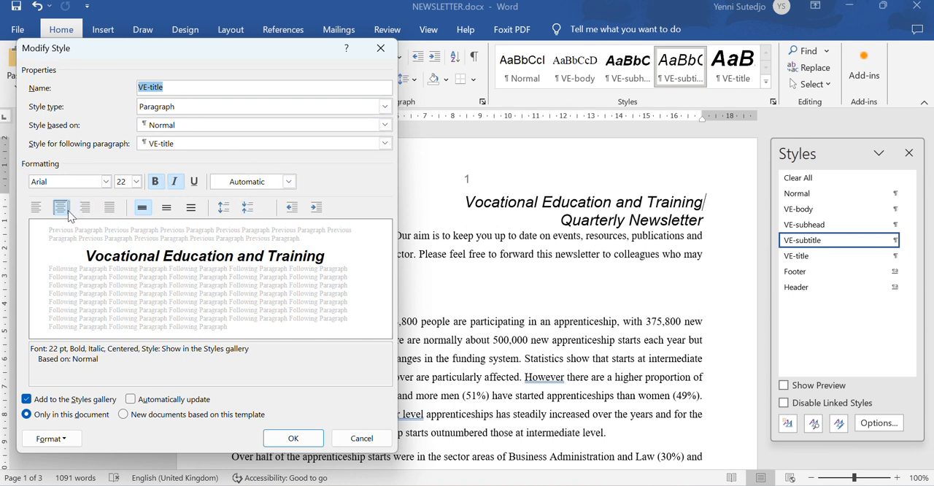
pyautogui.click(50, 438)
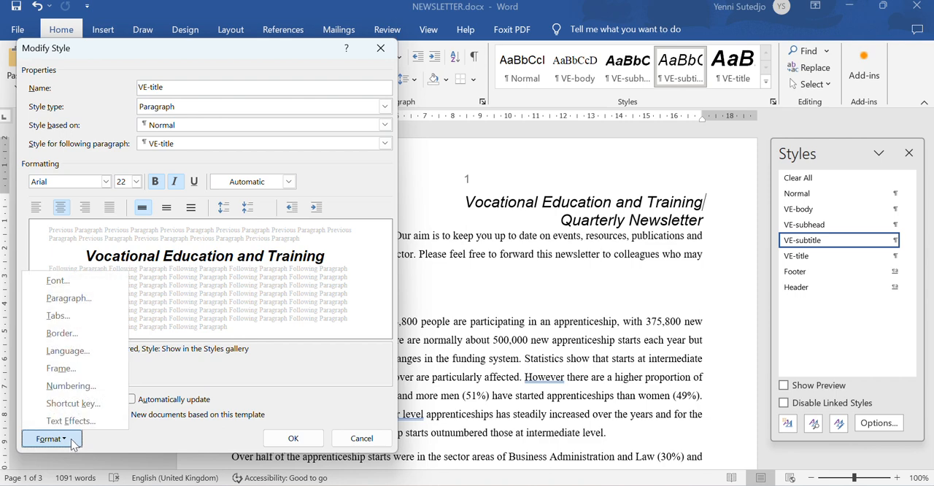
pyautogui.click(107, 297)
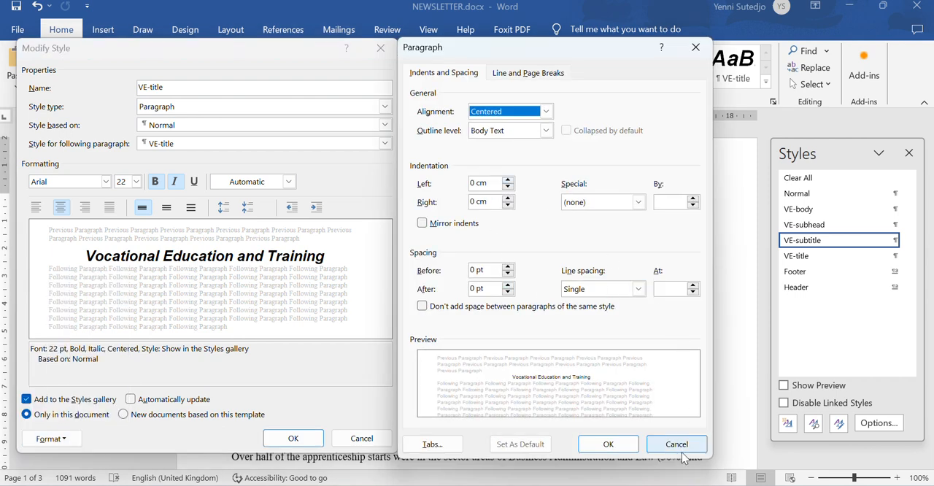
# - Capture a screenshot of the VE-title Modify Style and Paragraph dialogs side by side, and confirm the paragraph settings
pyautogui.press('super+shift+s')
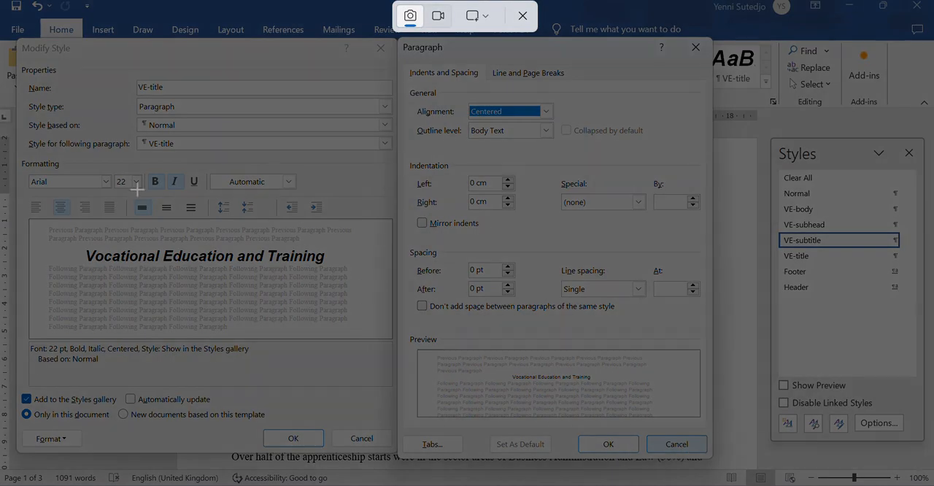
pyautogui.moveTo(13, 35); pyautogui.dragTo(715, 462)
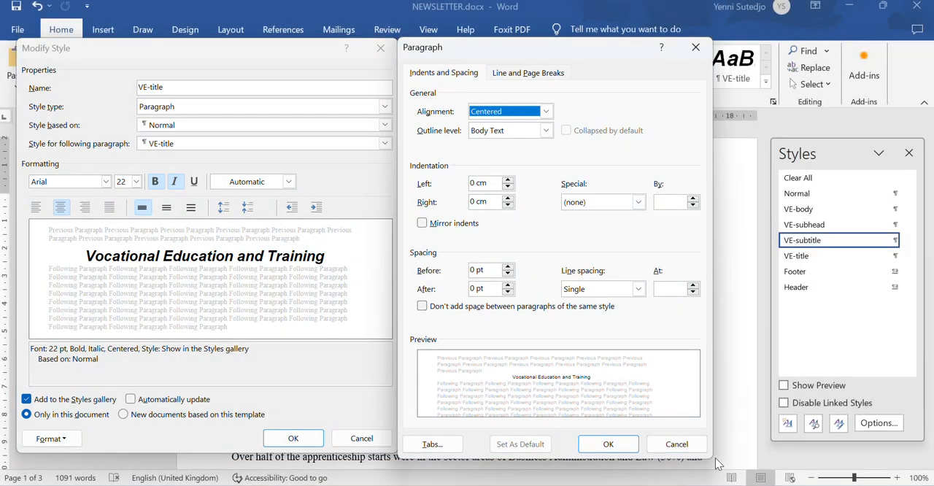
pyautogui.click(610, 446)
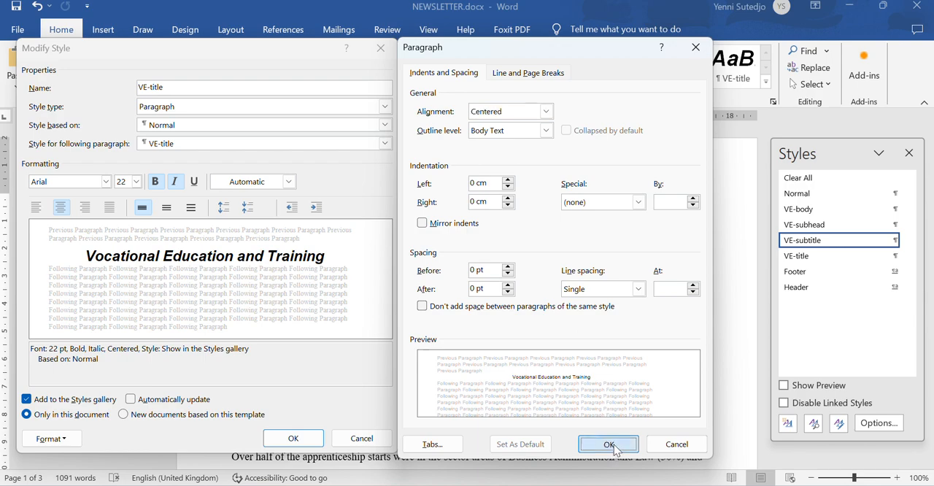
# - Confirm the VE-title style changes, then paste the settings screenshot under the EVIDENCE 3 heading in N2102EVIDENCE0001.docx and save it
pyautogui.click(293, 438)
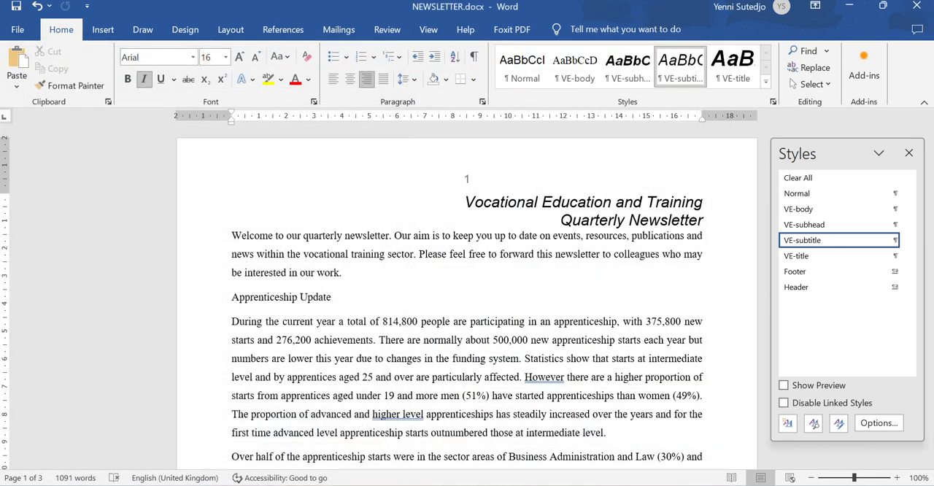
pyautogui.click(628, 446)
pyautogui.scroll(-4, 428, 389)
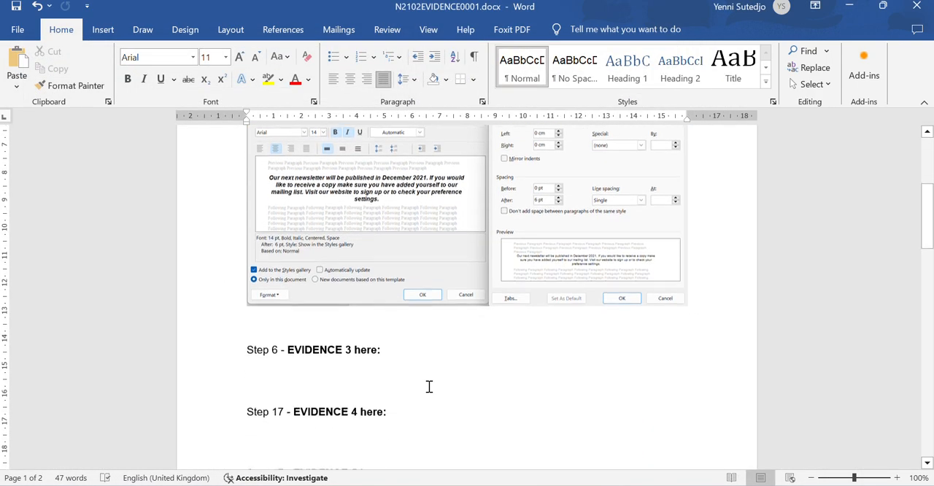
pyautogui.click(341, 368)
pyautogui.hotkey('ctrl', 'v')
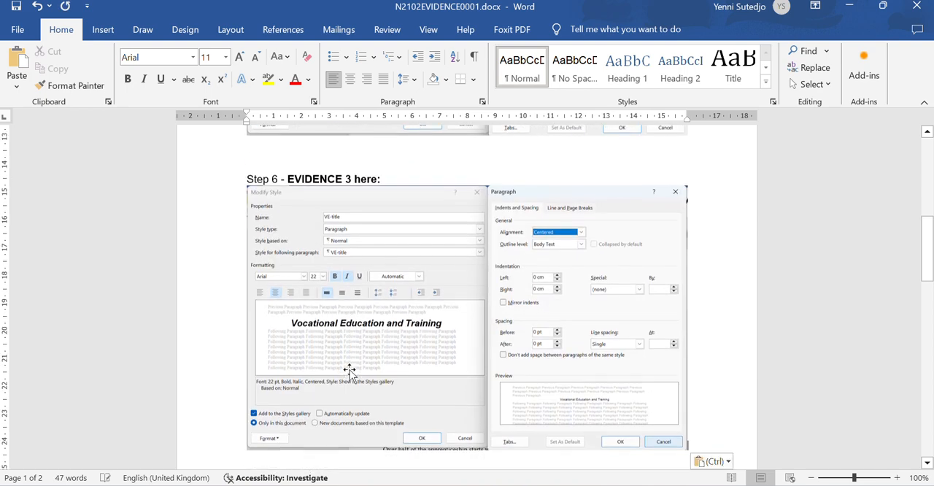
pyautogui.click(16, 7)
# - Check step 7 in the exam paper, apply the VE-title style to "Vocational Education and Training" in NEWSLETTER.docx, and save the document
pyautogui.click(630, 485)
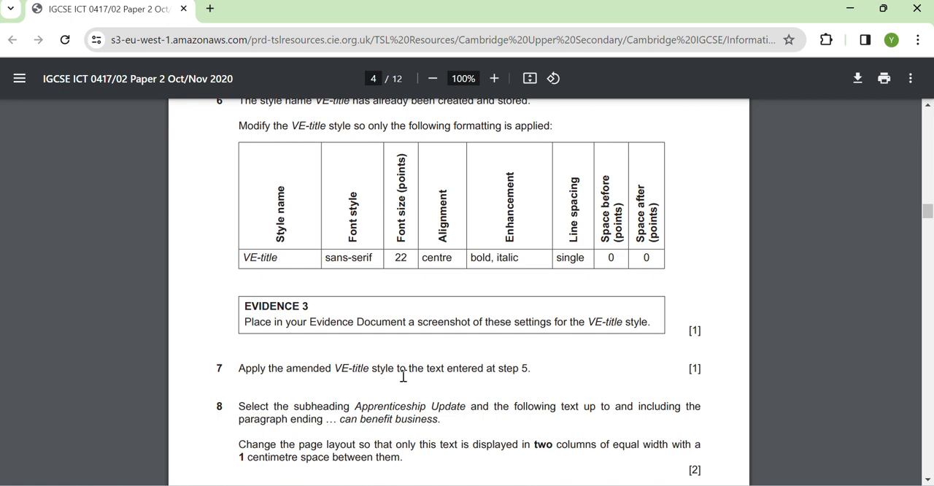
pyautogui.scroll(8, 424, 377)
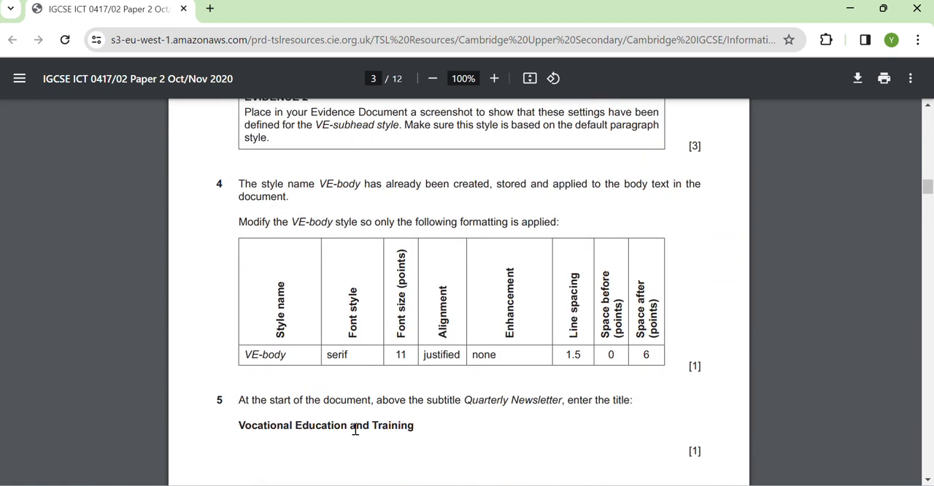
pyautogui.scroll(-10, 324, 428)
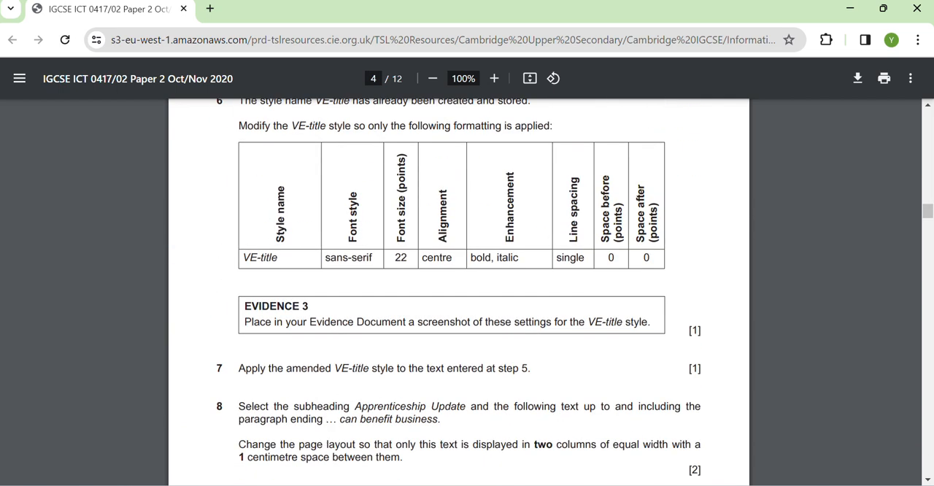
pyautogui.hotkey('alt', 'Tab')
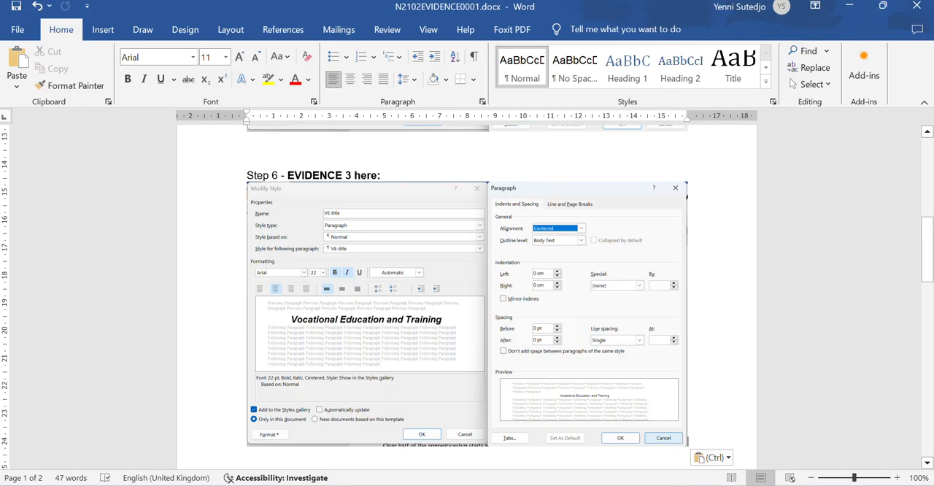
pyautogui.moveTo(696, 485)
pyautogui.click(761, 431)
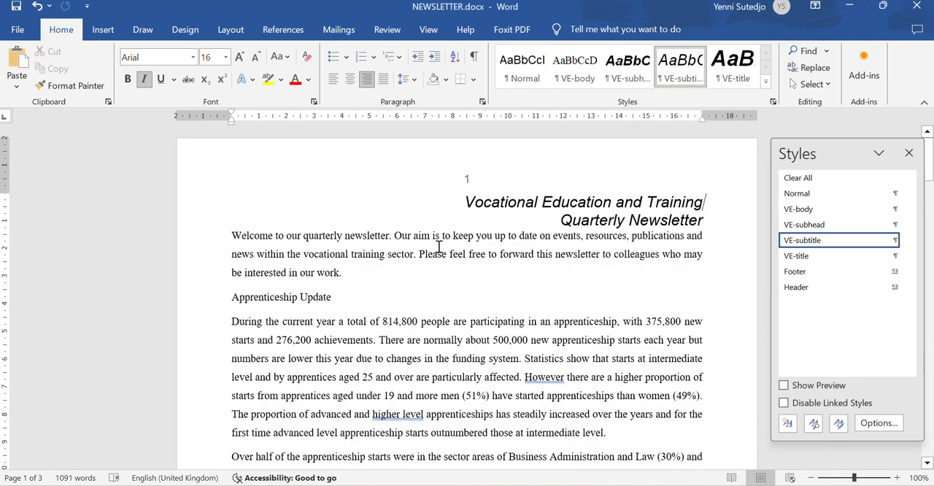
pyautogui.click(192, 206)
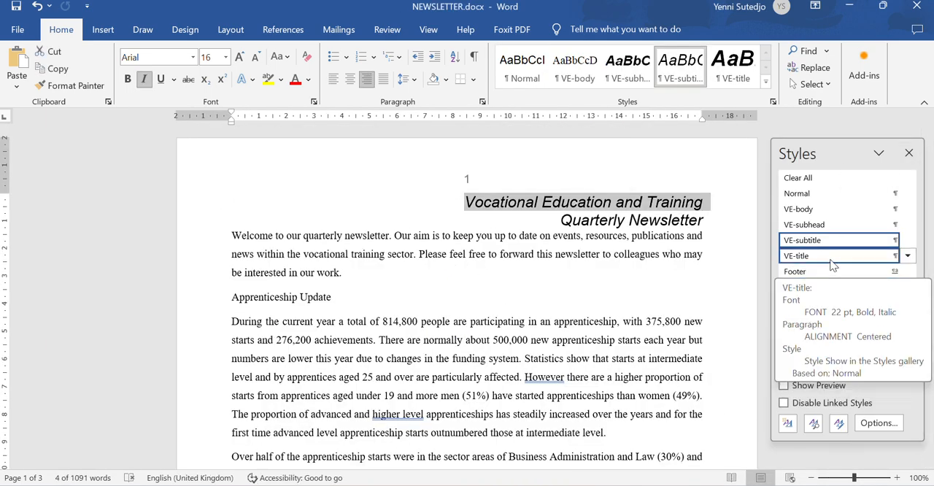
pyautogui.click(830, 258)
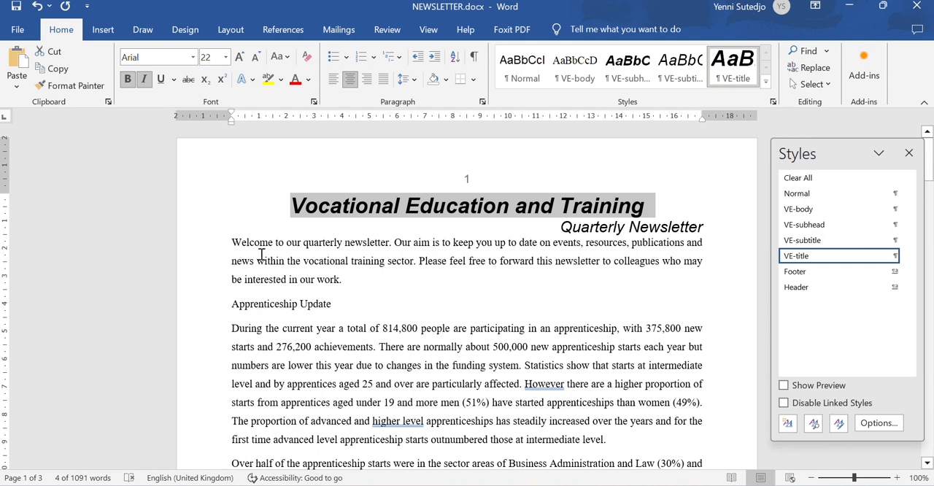
pyautogui.click(15, 6)
# - Following step 8 of the exam paper, format the text from "Apprenticeship Update" to "can benefit business." in two equal columns with 1 cm spacing
pyautogui.hotkey('alt', 'Tab')
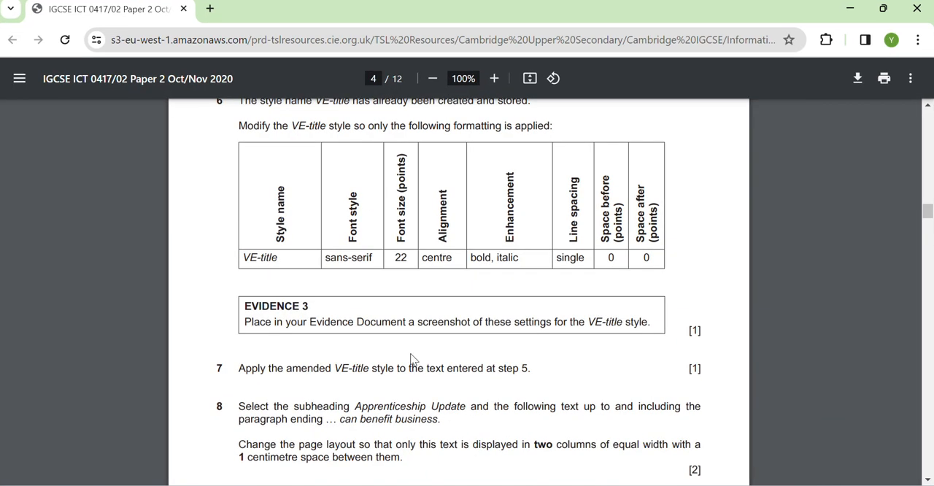
pyautogui.scroll(-5, 411, 358)
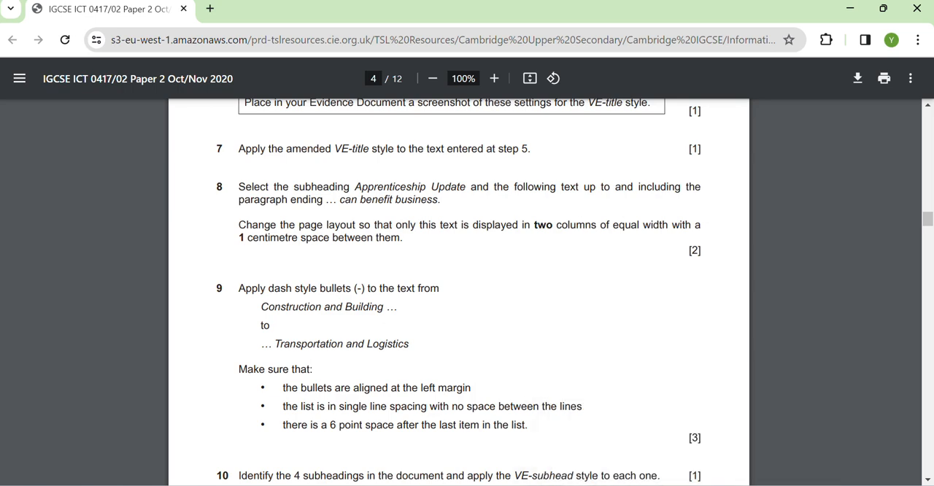
pyautogui.click(552, 481)
pyautogui.moveTo(234, 305); pyautogui.dragTo(527, 475)
pyautogui.press('Delete')
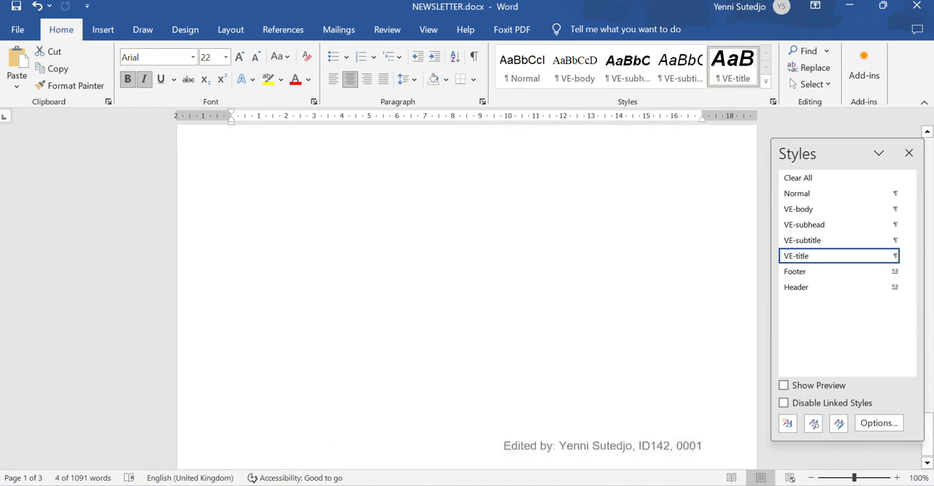
pyautogui.hotkey('ctrl', 'z')
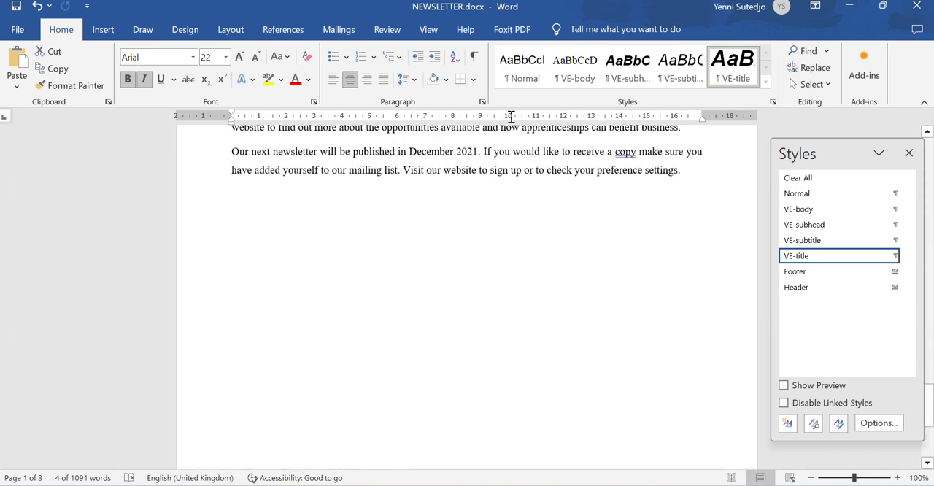
pyautogui.keyDown('shift'); pyautogui.click(678, 295); pyautogui.keyUp('shift')
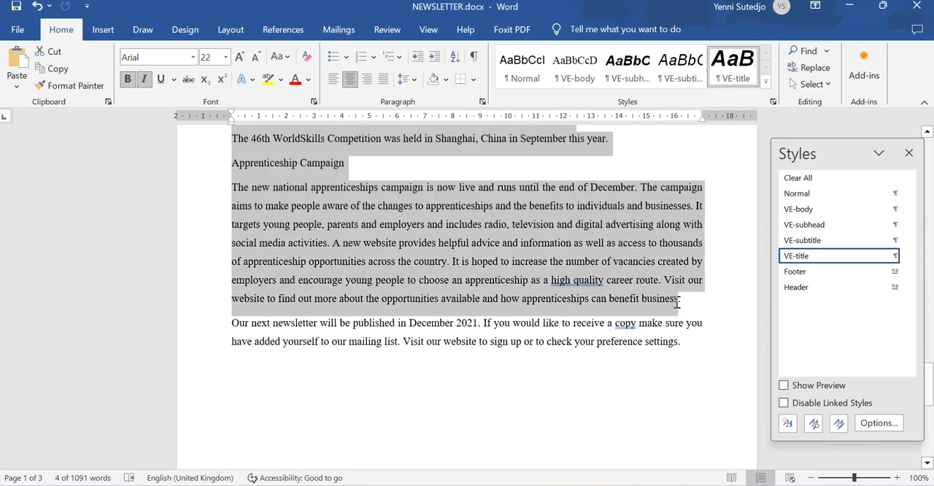
pyautogui.moveTo(684, 304); pyautogui.dragTo(679, 301)
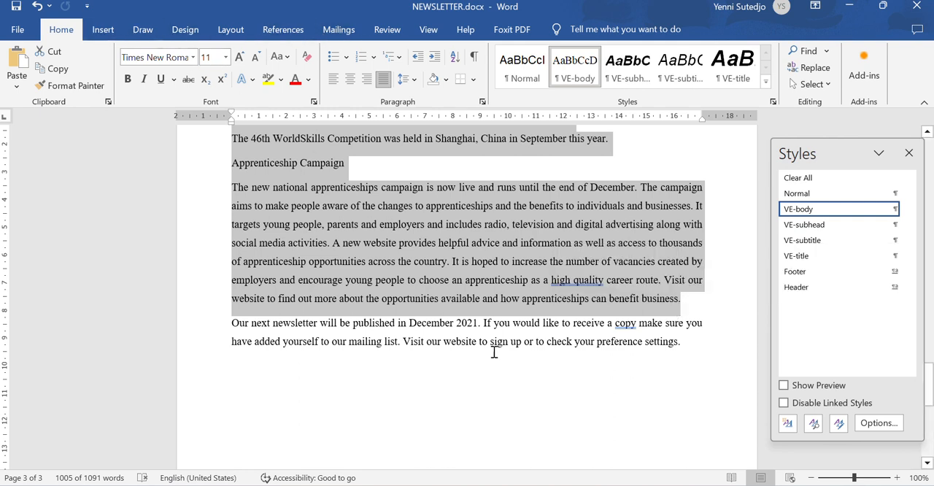
pyautogui.hotkey('alt', 'Tab')
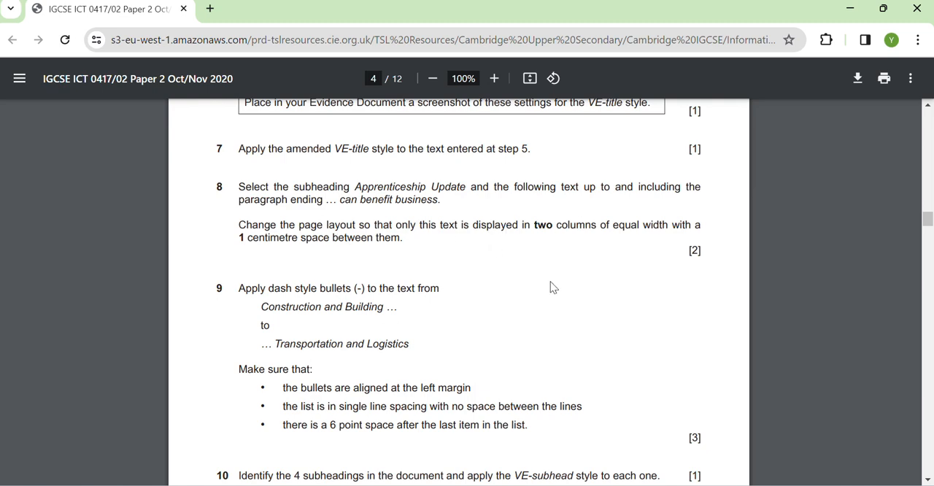
pyautogui.click(580, 482)
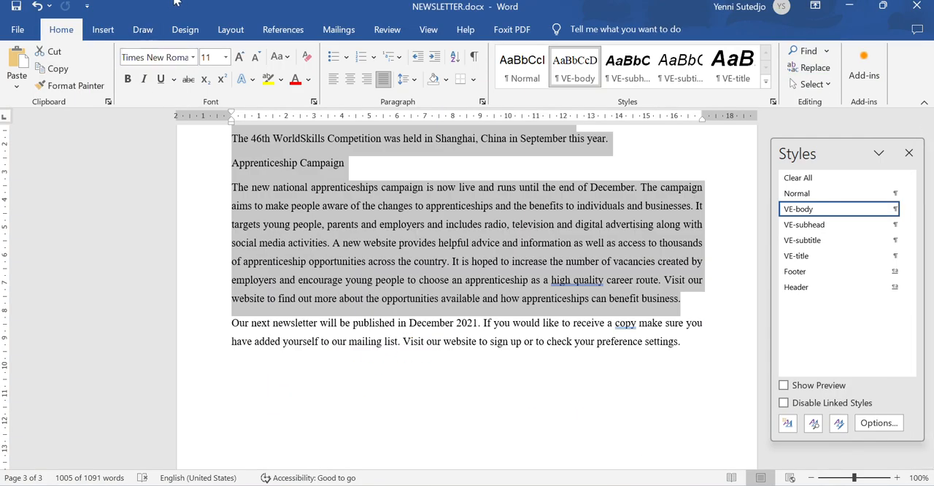
pyautogui.click(230, 29)
pyautogui.click(140, 88)
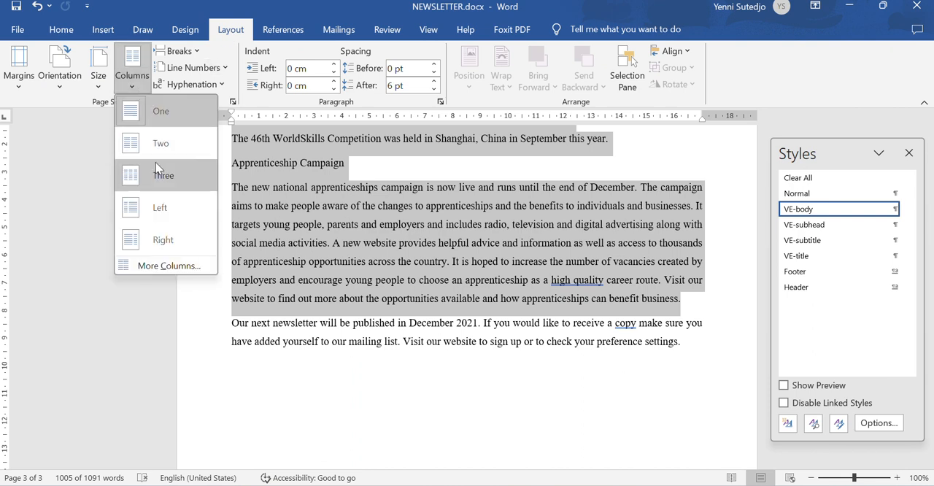
pyautogui.click(164, 266)
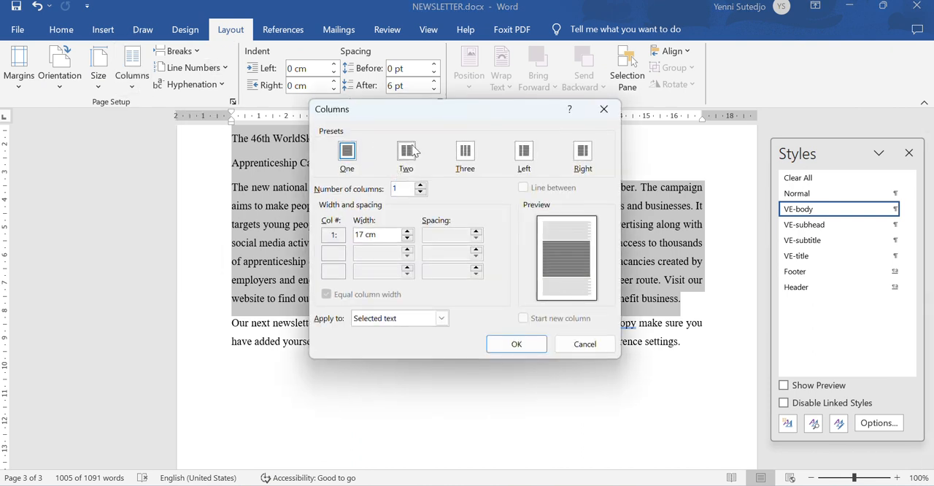
pyautogui.click(406, 152)
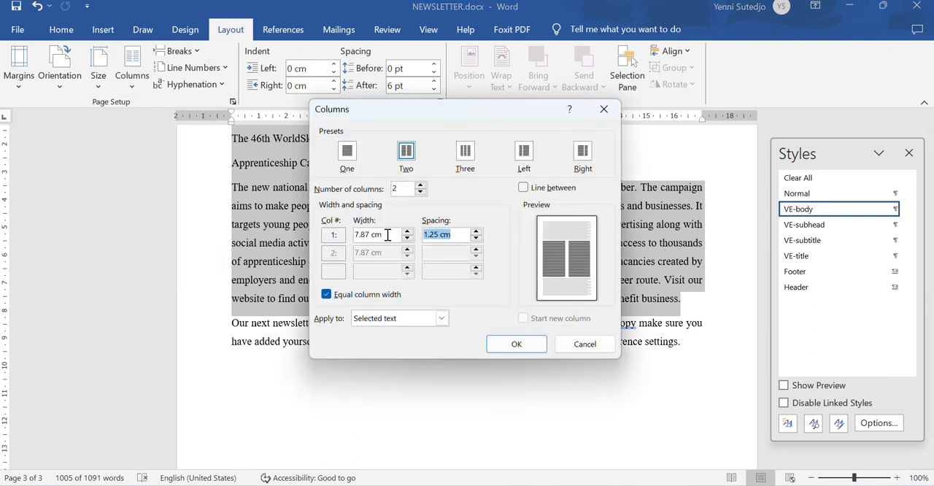
pyautogui.write('1')
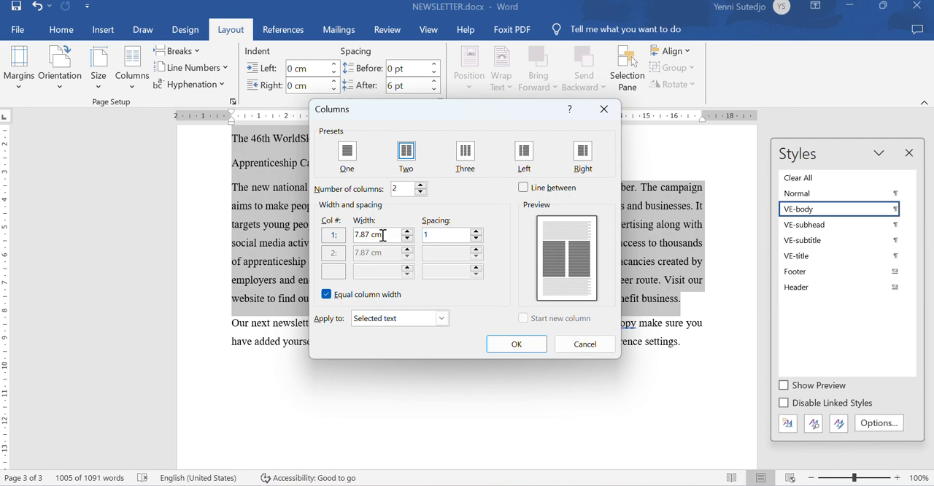
pyautogui.click(503, 343)
# - Review the two-column layout back to the start of the newsletter, deselect the text, and save NEWSLETTER.docx
pyautogui.scroll(7, 467, 315)
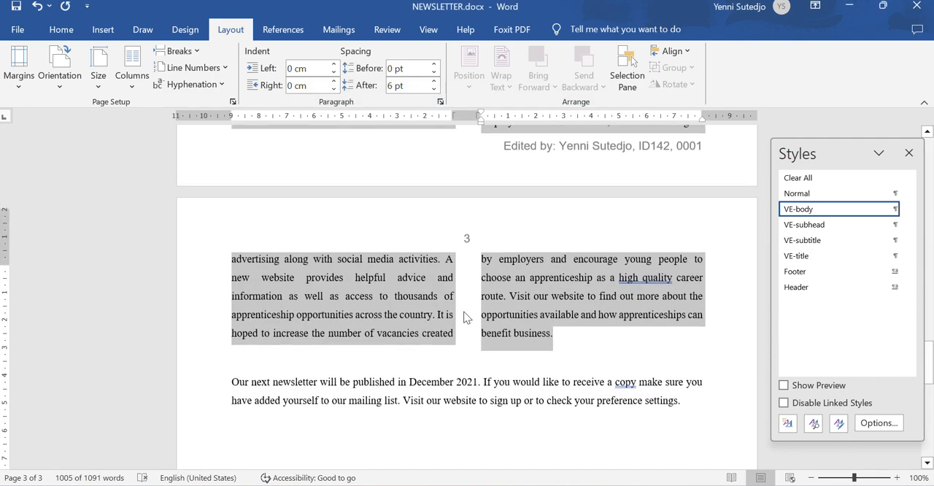
pyautogui.scroll(15, 460, 321)
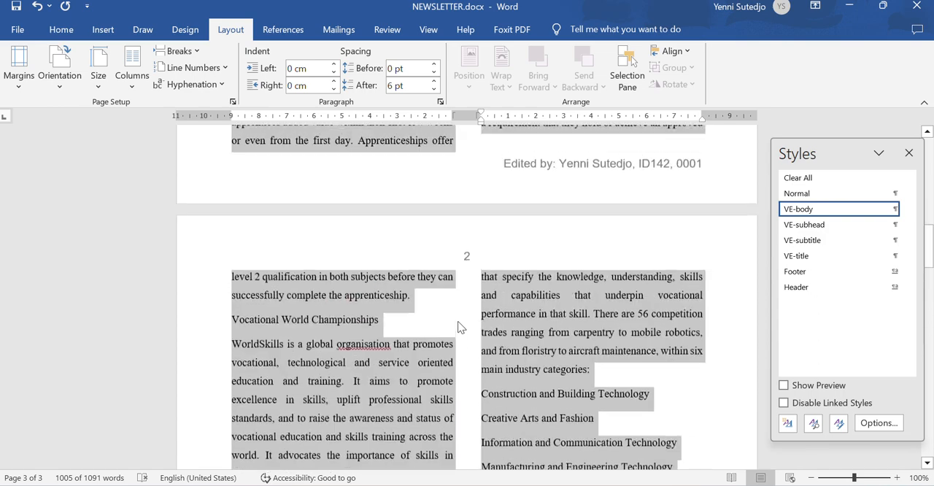
pyautogui.scroll(5, 460, 338)
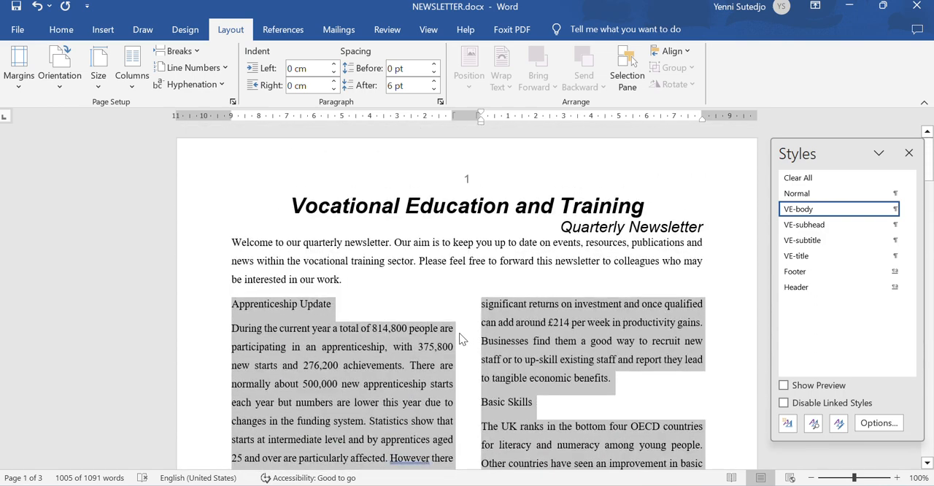
pyautogui.click(351, 347)
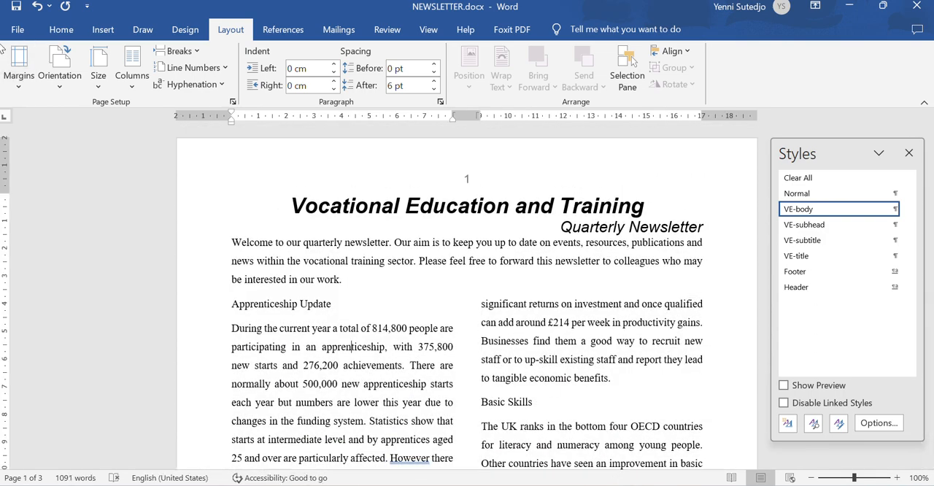
pyautogui.click(13, 11)
# - Following step 9 of the exam paper, apply dash bullets (Symbol font, character code 45) to the lines from "Construction and Building Technology" to "Transportation and Logistics"
pyautogui.click(595, 484)
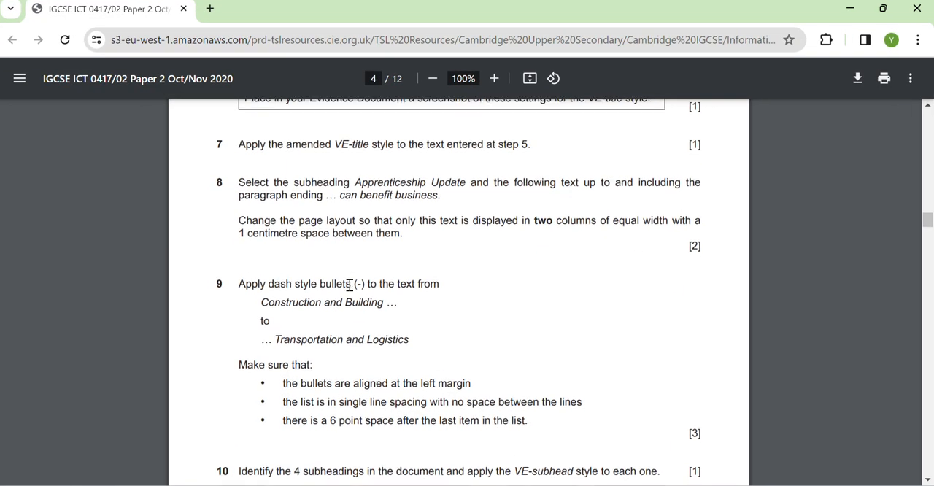
pyautogui.scroll(-2, 349, 284)
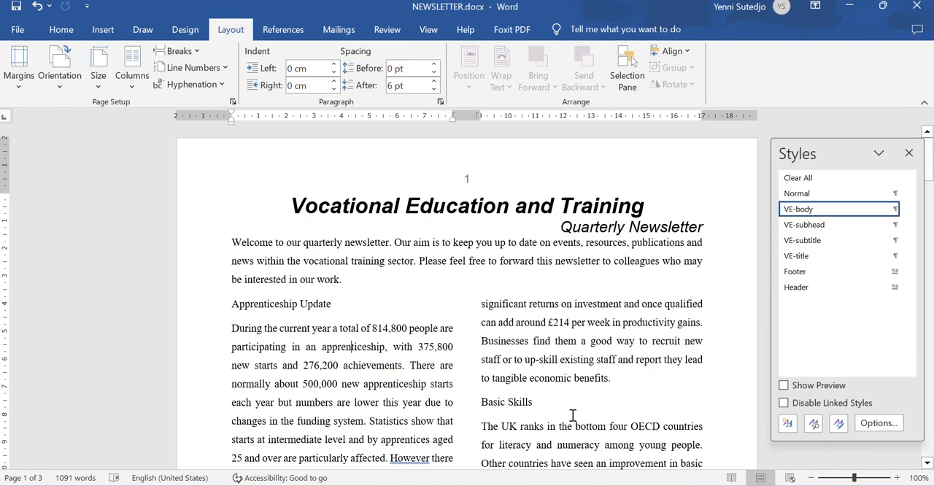
pyautogui.scroll(-7, 571, 410)
pyautogui.scroll(-7, 570, 410)
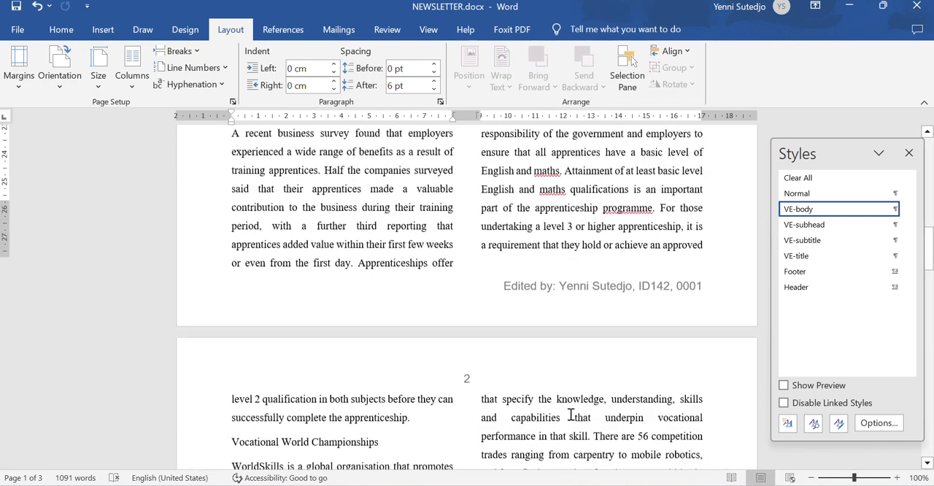
pyautogui.scroll(2, 578, 333)
pyautogui.moveTo(476, 310); pyautogui.dragTo(617, 423)
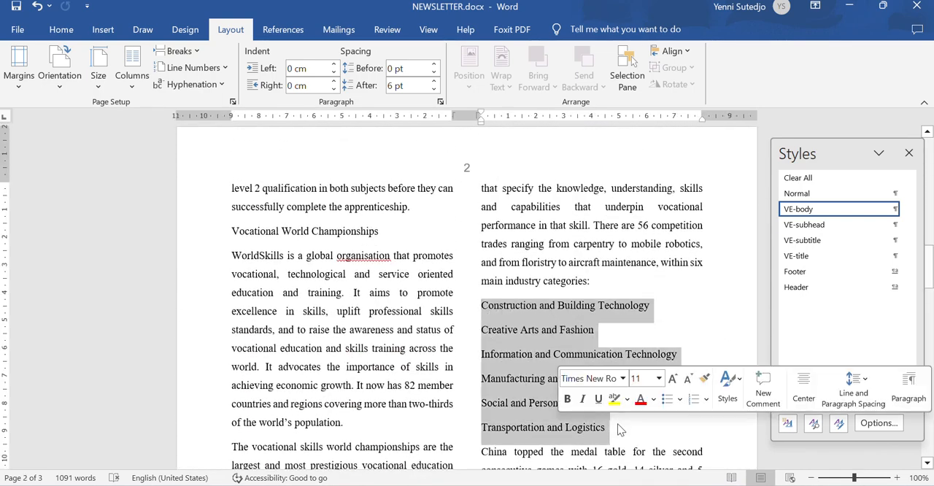
pyautogui.click(64, 30)
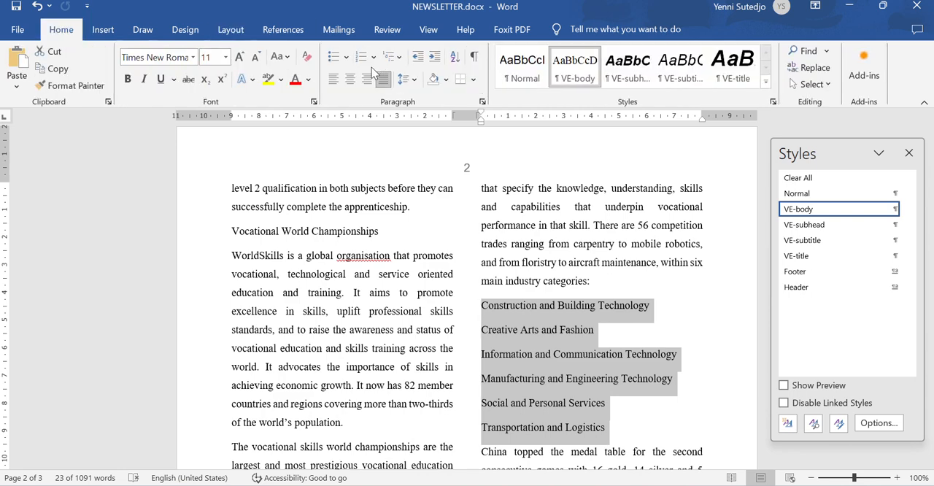
pyautogui.click(346, 59)
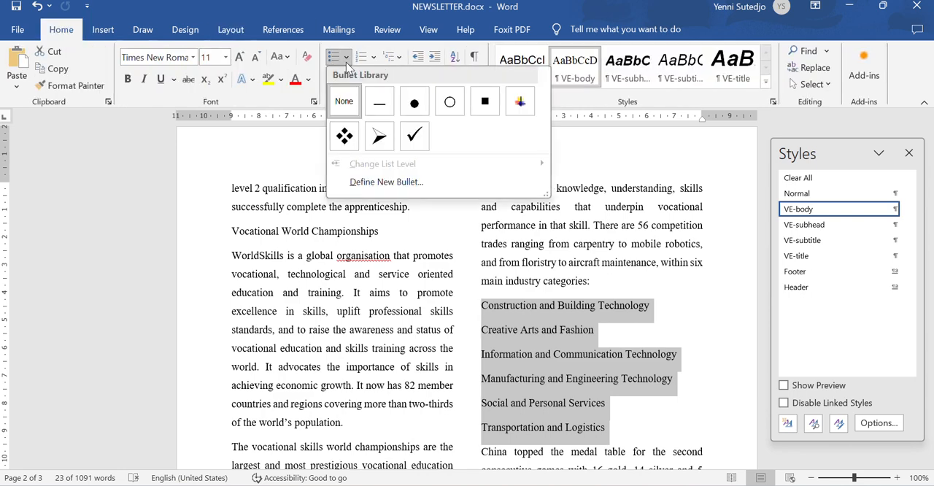
pyautogui.click(372, 182)
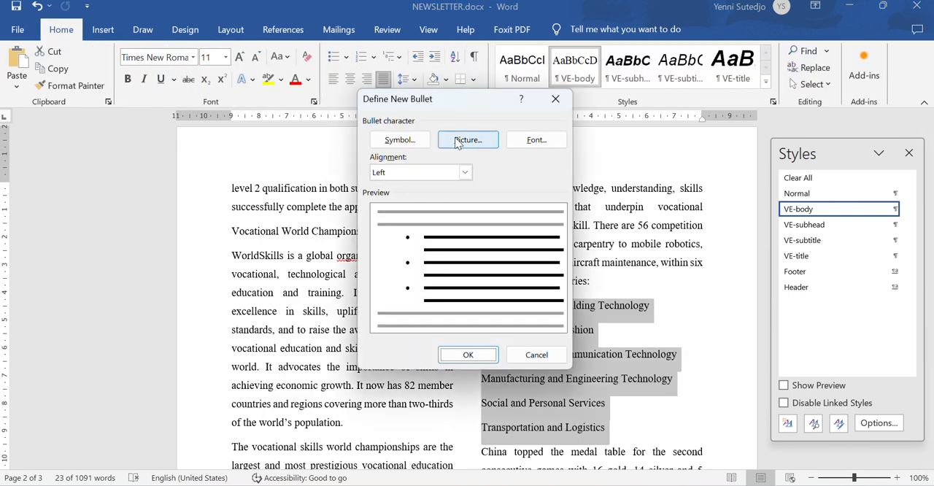
pyautogui.click(394, 139)
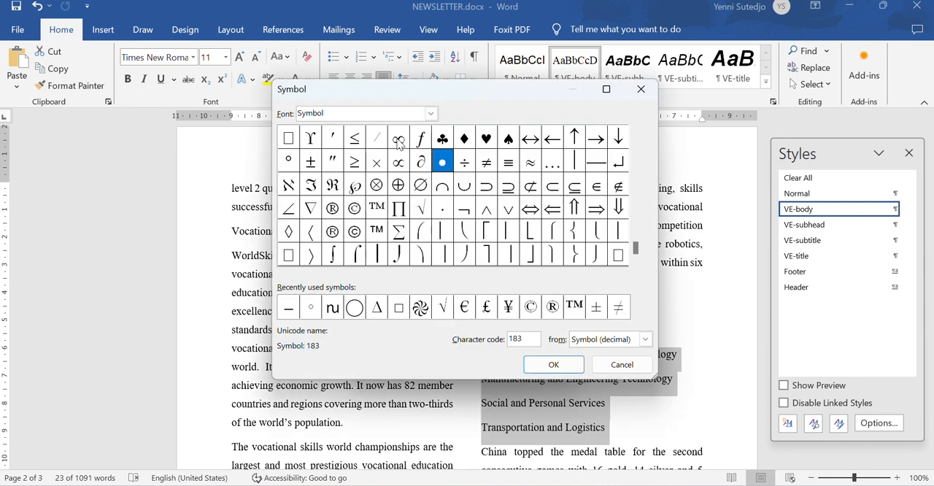
pyautogui.moveTo(632, 216); pyautogui.dragTo(634, 142)
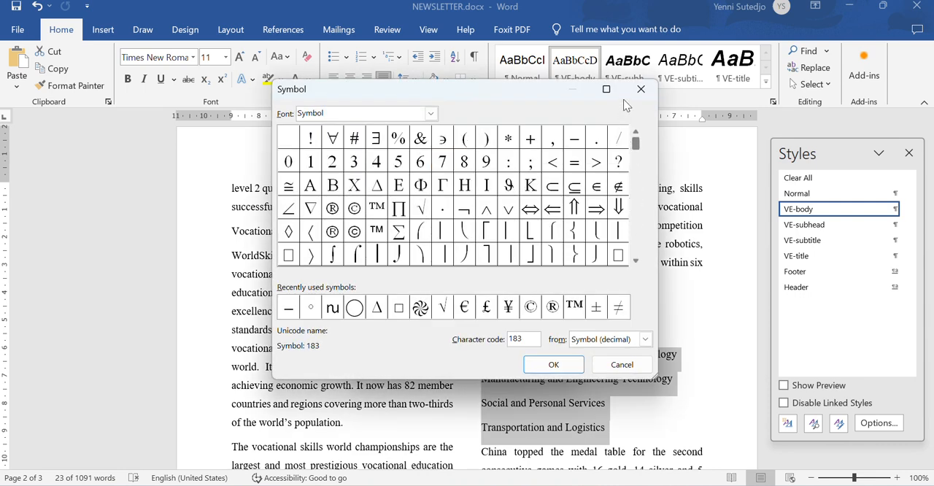
pyautogui.click(576, 140)
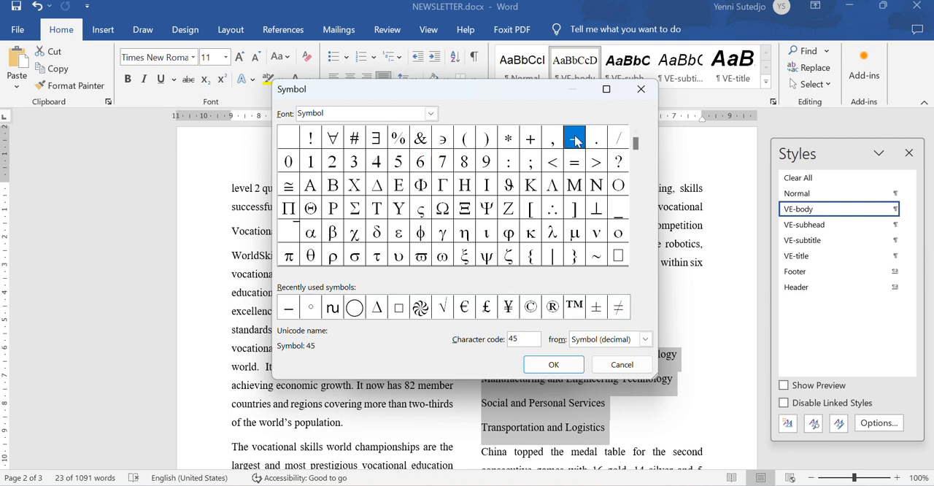
pyautogui.click(560, 364)
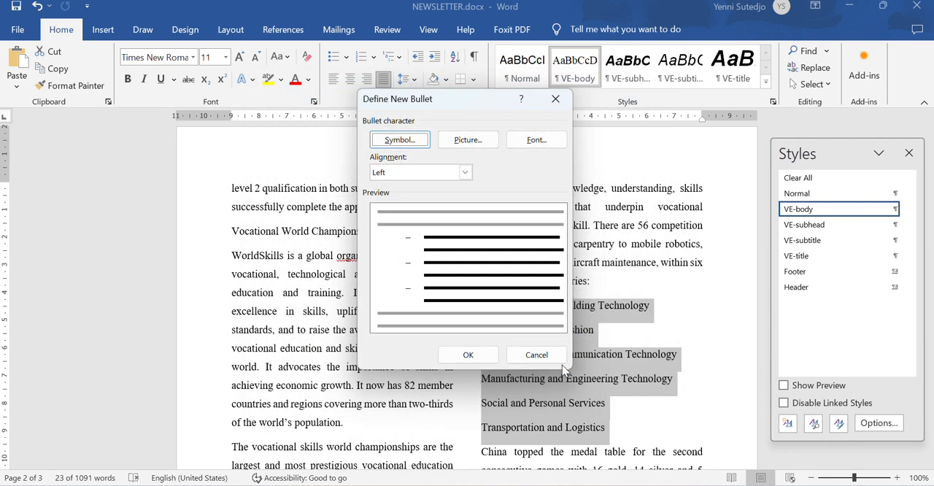
pyautogui.click(482, 356)
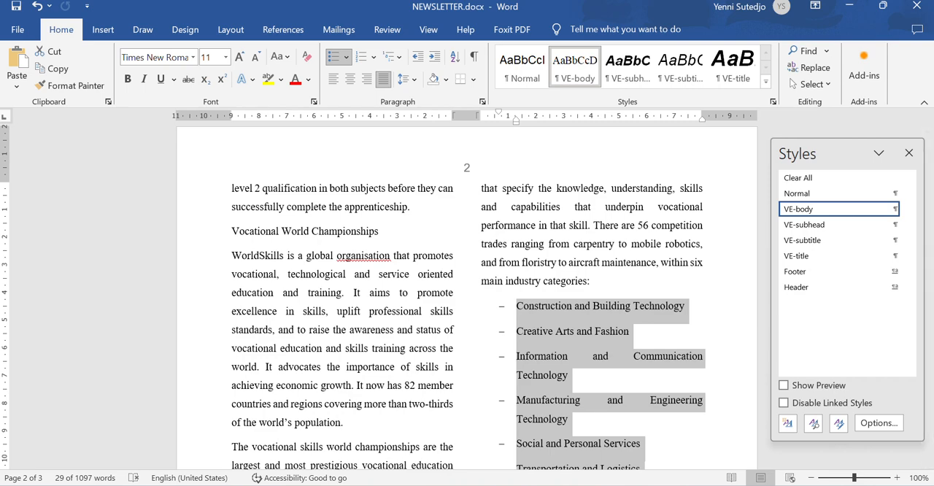
# - Check the bullet alignment requirement in the exam paper, then align the dash bullets at the left margin with a 0.5 cm hanging indent
pyautogui.click(631, 484)
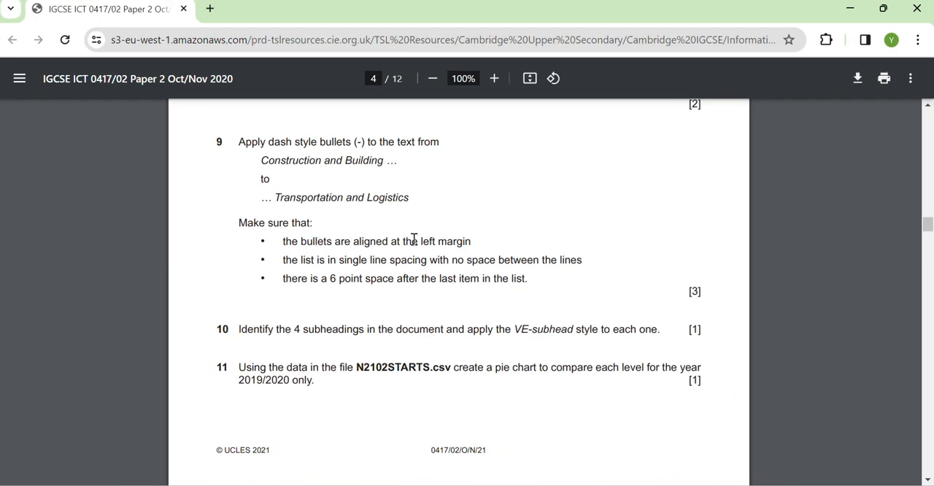
pyautogui.click(631, 485)
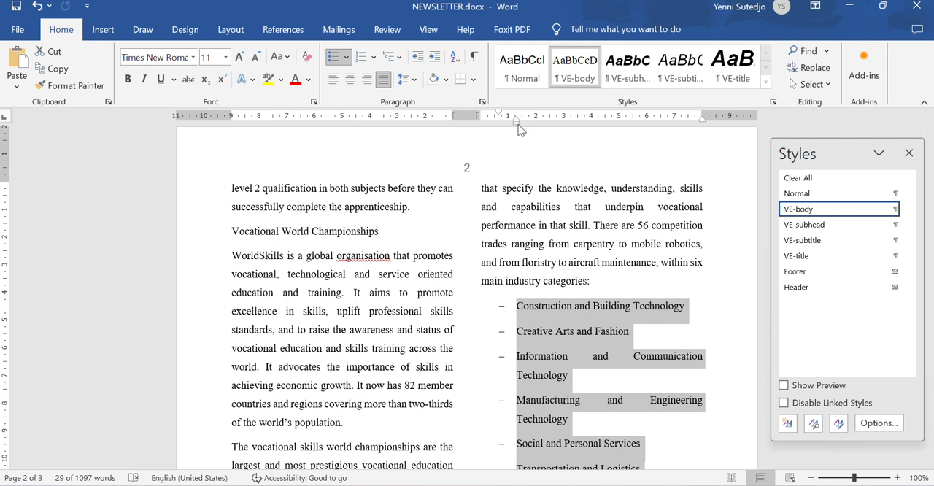
pyautogui.moveTo(517, 121)
pyautogui.mouseDown()
pyautogui.moveTo(482, 116)
pyautogui.moveTo(496, 123)
pyautogui.mouseUp()
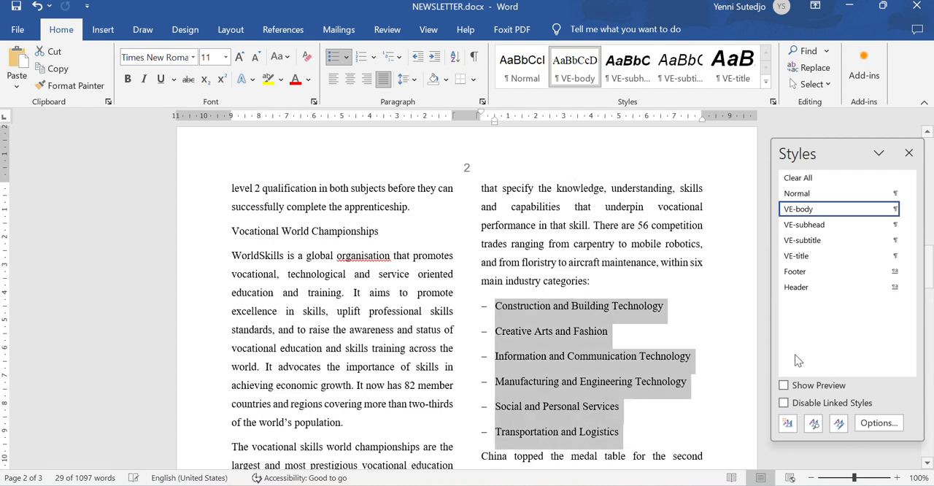
pyautogui.click(705, 304)
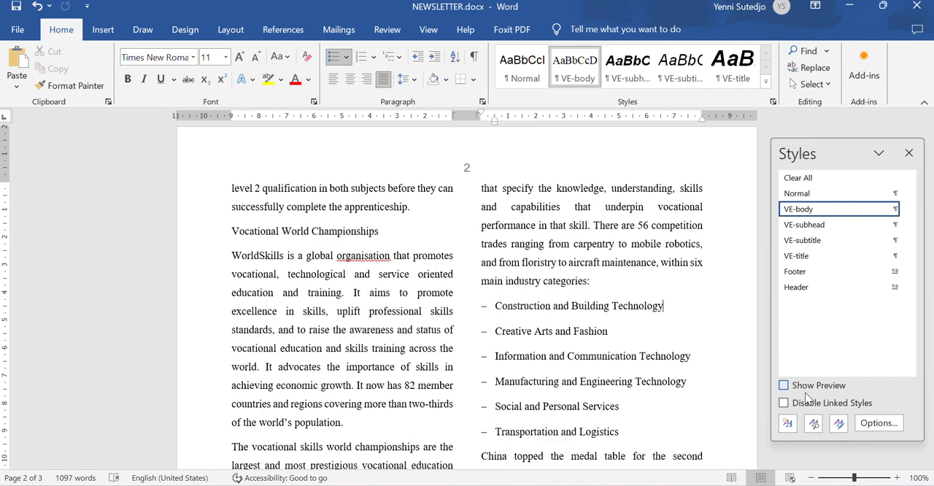
# - As step 9 of the exam paper requires, set the whole dash list to single line spacing with 0 pt after each paragraph
pyautogui.hotkey('alt', 'Tab')
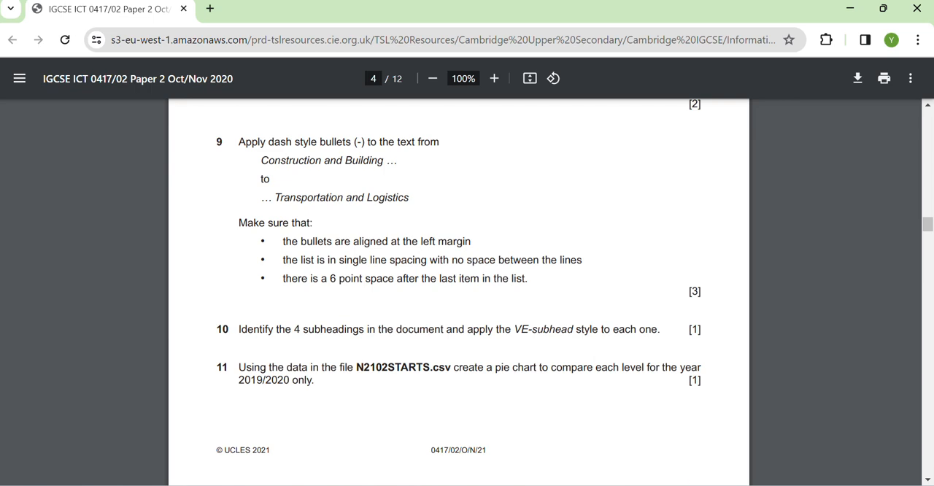
pyautogui.hotkey('alt', 'Tab')
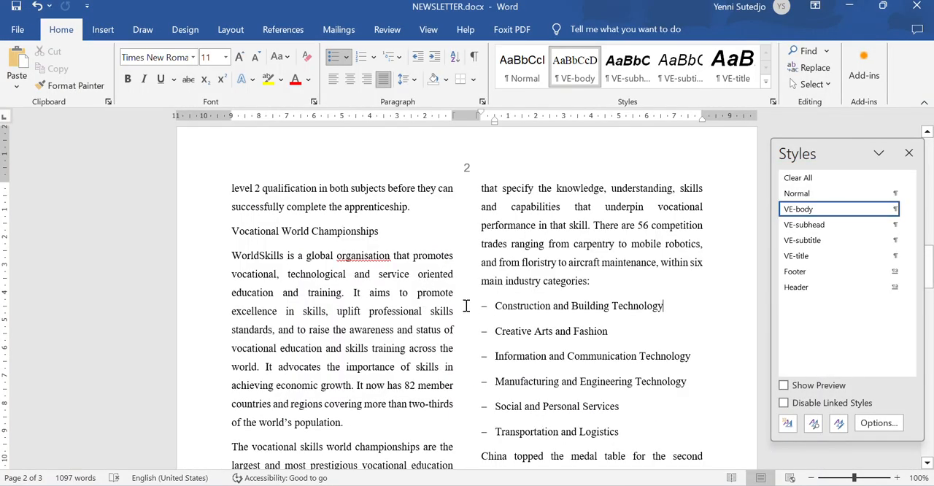
pyautogui.moveTo(471, 307); pyautogui.dragTo(487, 438)
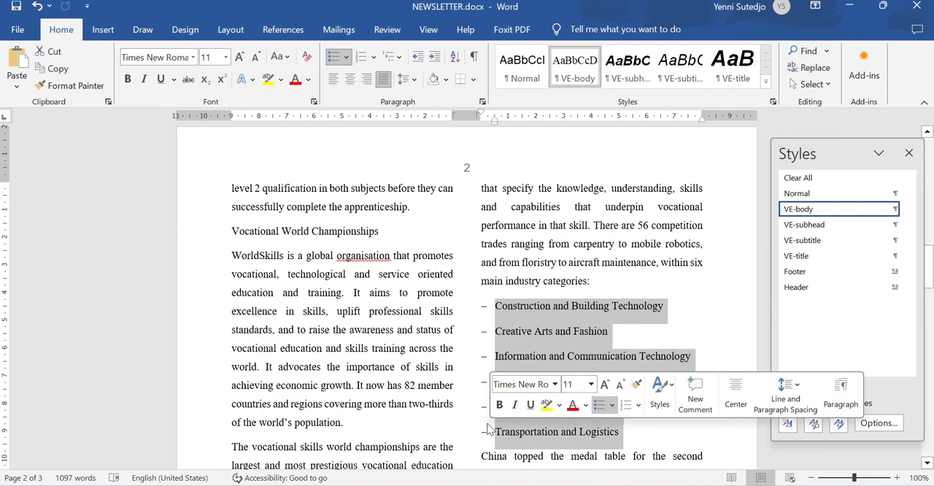
pyautogui.click(413, 79)
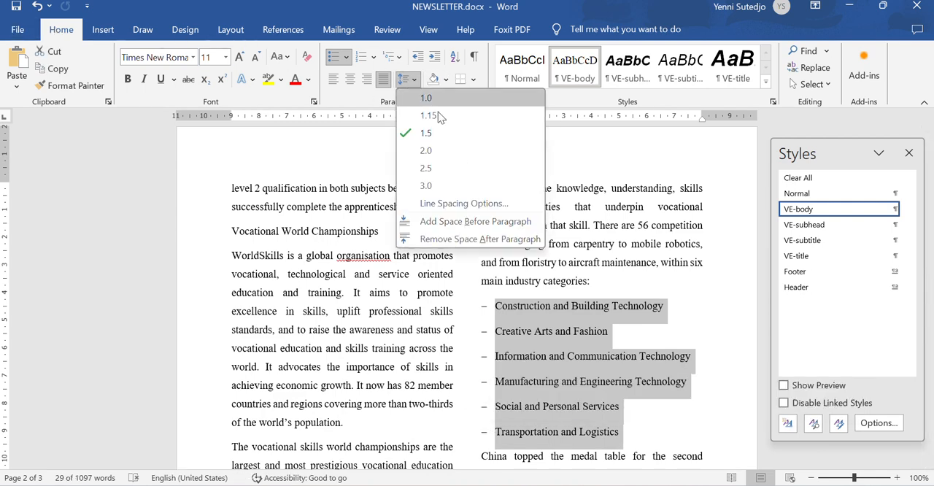
pyautogui.click(463, 202)
pyautogui.click(594, 291)
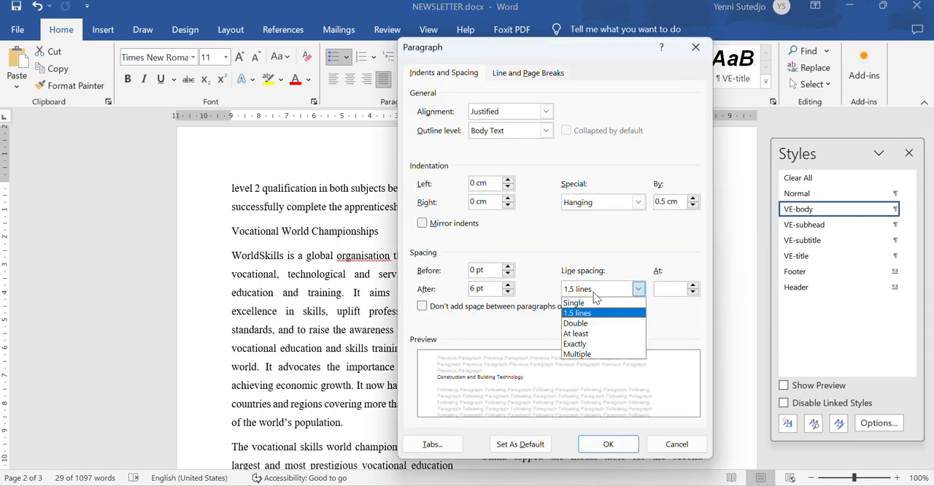
pyautogui.click(574, 302)
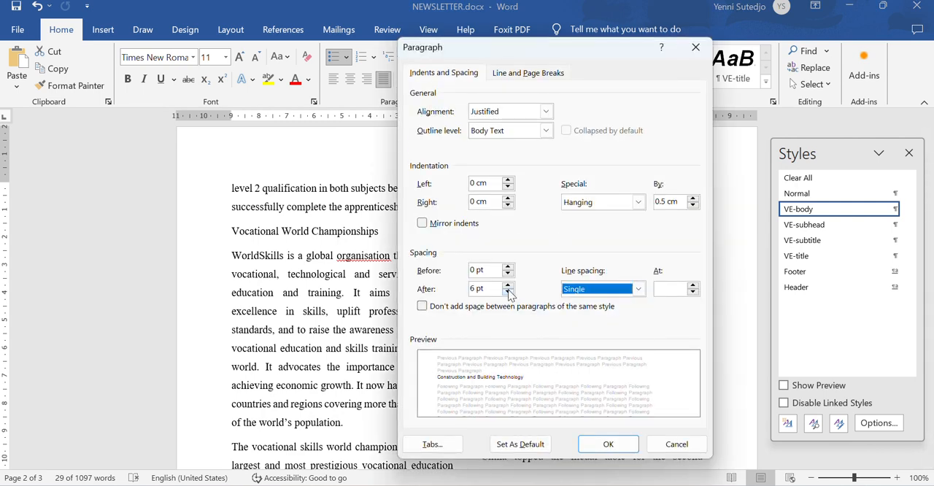
pyautogui.click(508, 292)
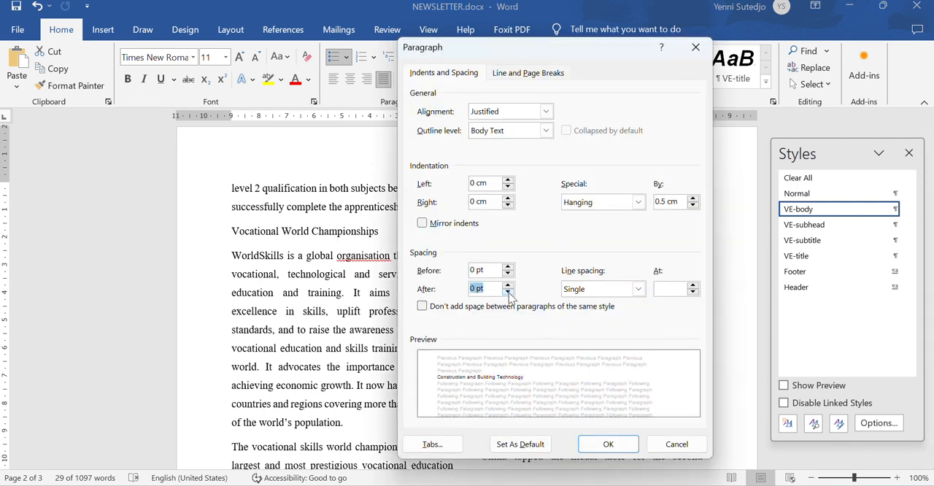
pyautogui.click(607, 444)
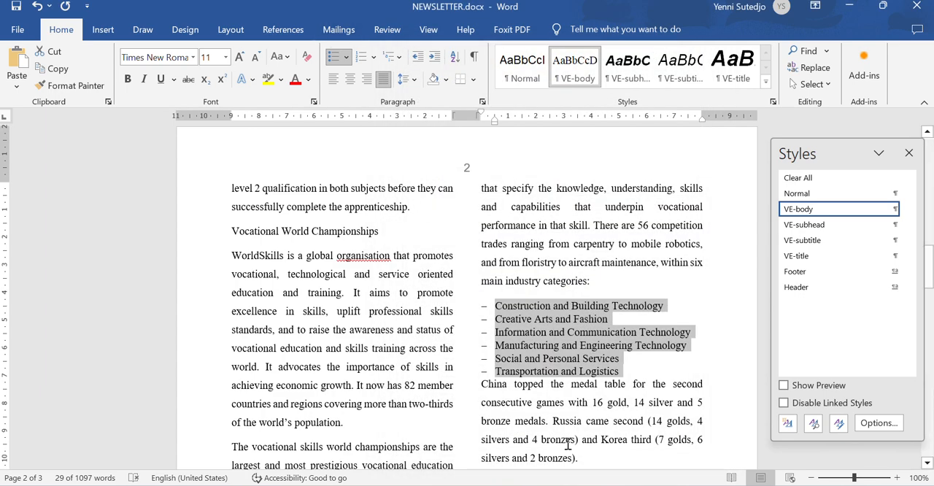
# - Check the last-item requirement in the exam paper and set the spacing after "Transportation and Logistics" to 6 pt
pyautogui.hotkey('alt', 'Tab')
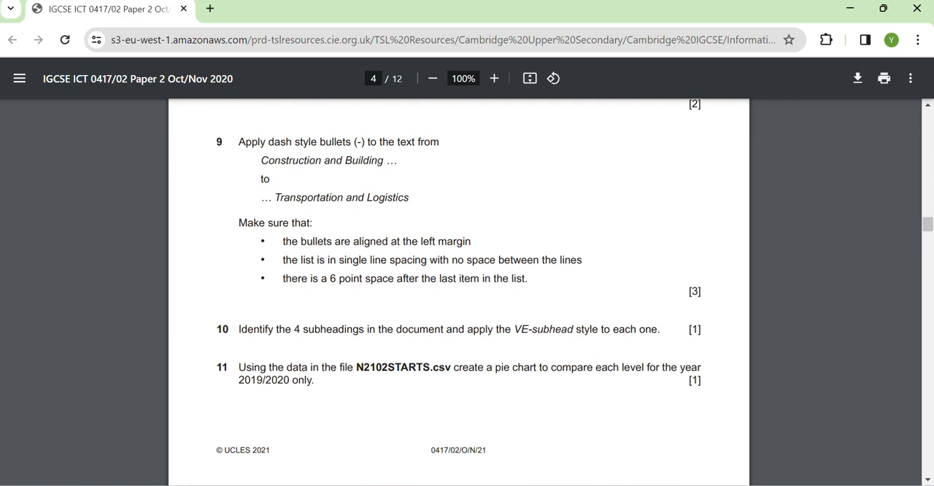
pyautogui.hotkey('alt', 'Tab')
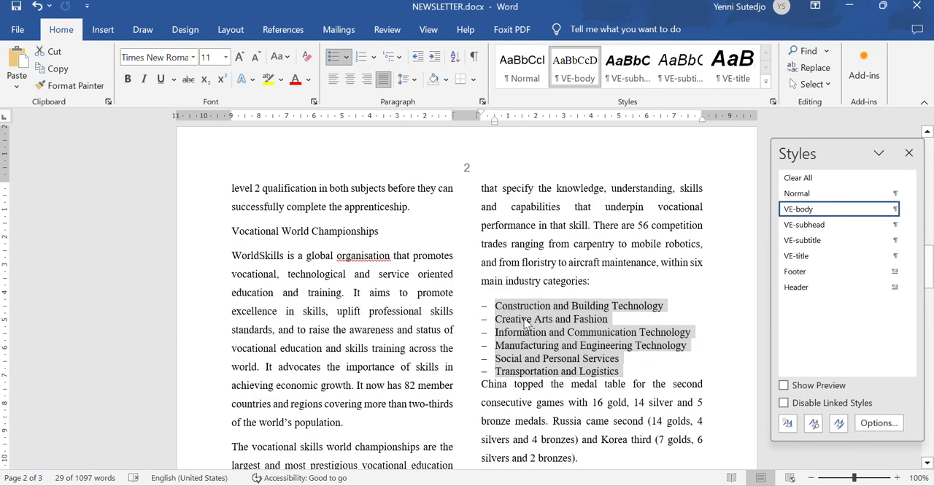
pyautogui.click(464, 376)
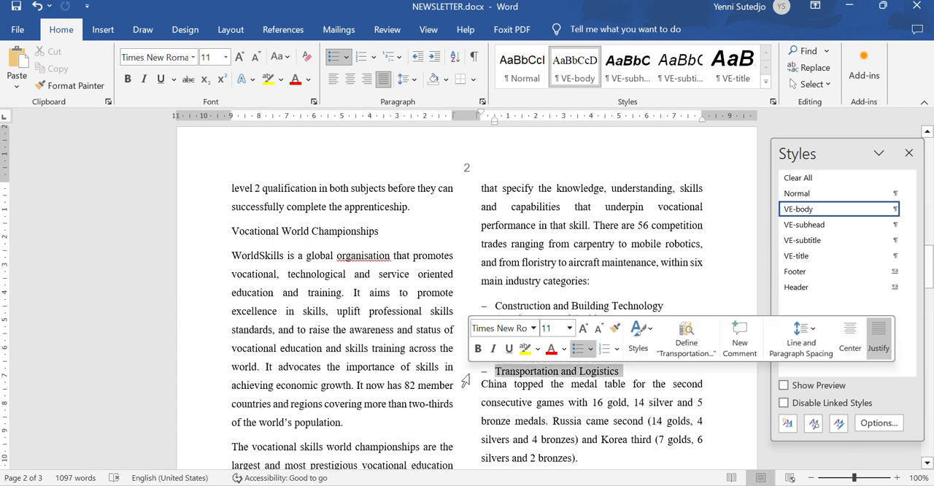
pyautogui.click(414, 80)
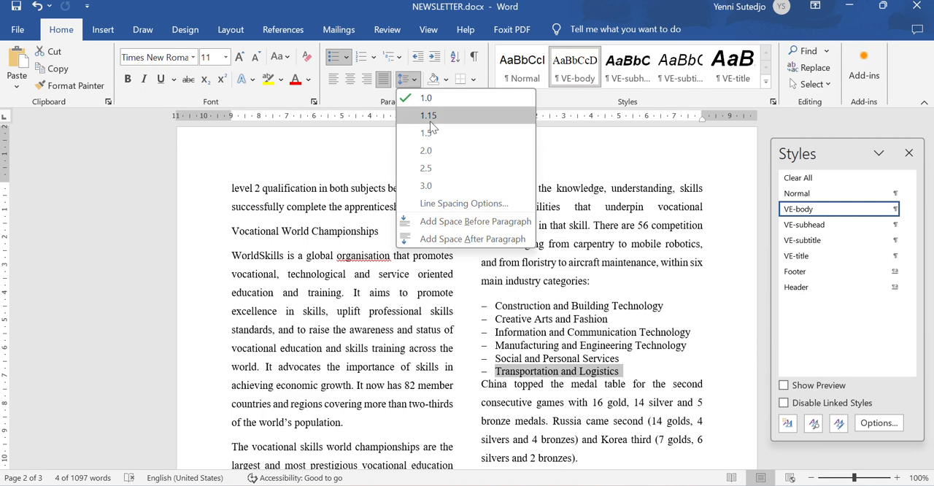
pyautogui.click(456, 210)
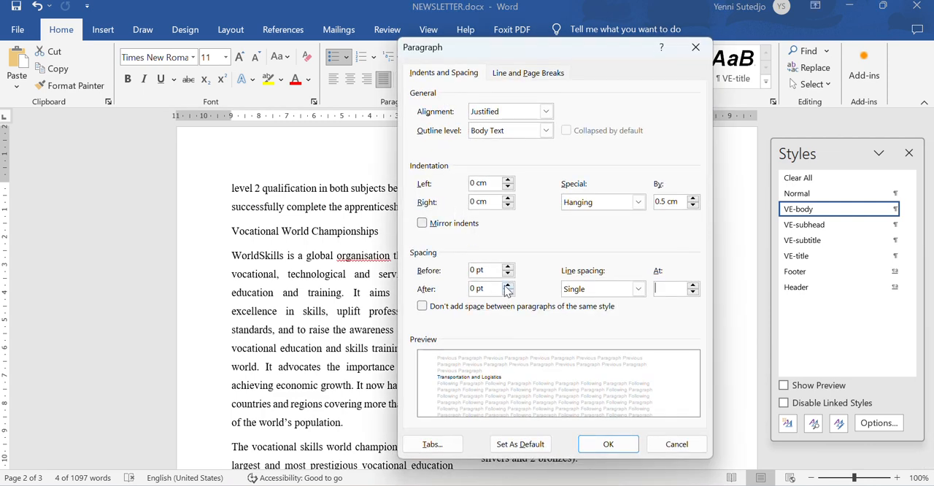
pyautogui.click(507, 284)
pyautogui.click(607, 444)
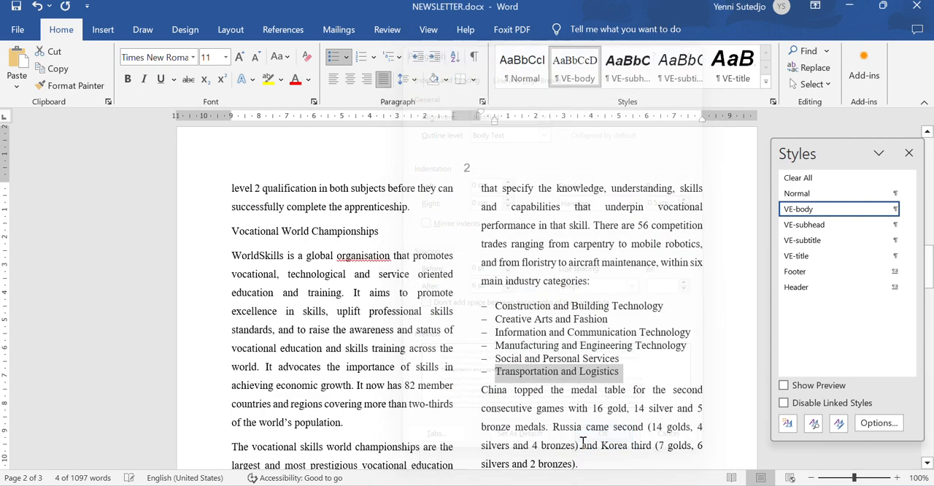
pyautogui.click(678, 368)
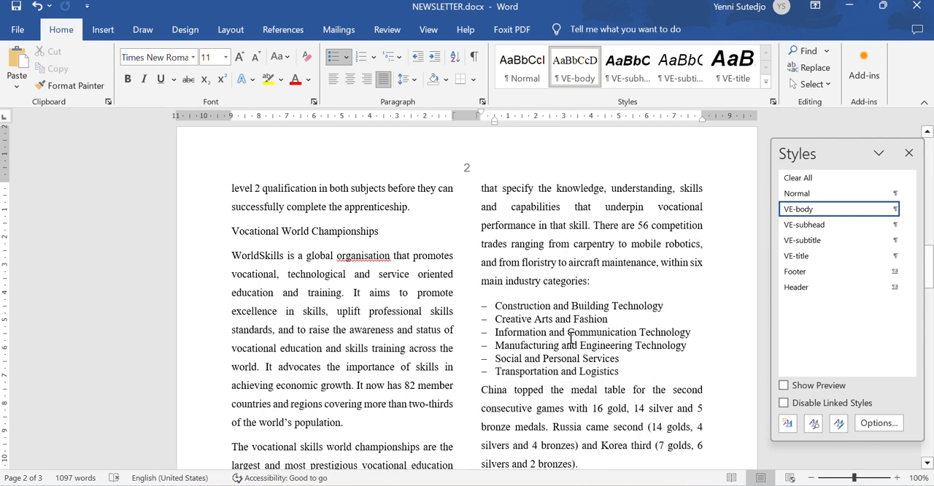
# - As step 10 of the exam paper requires, apply the VE-subhead style to the Apprenticeship Update, Basic Skills, Vocational World Championships and Apprenticeship Campaign subheadings
pyautogui.hotkey('alt', 'Tab')
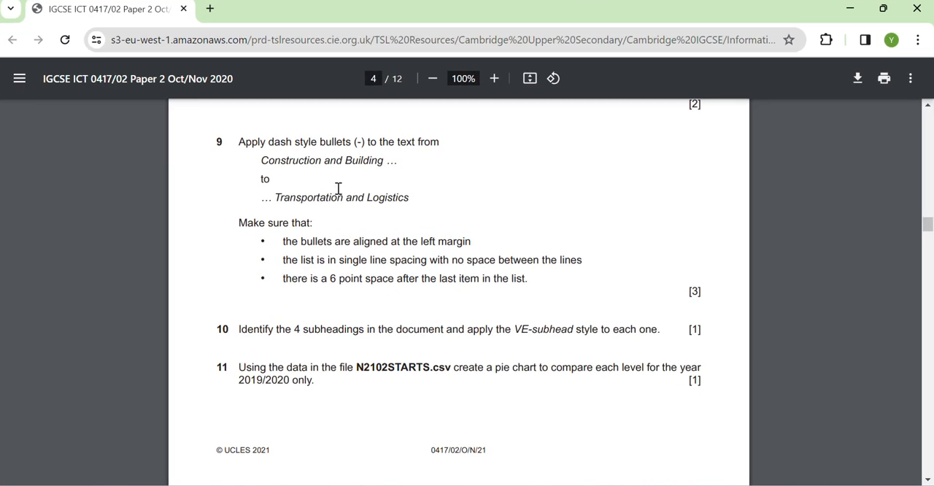
pyautogui.scroll(-1, 410, 249)
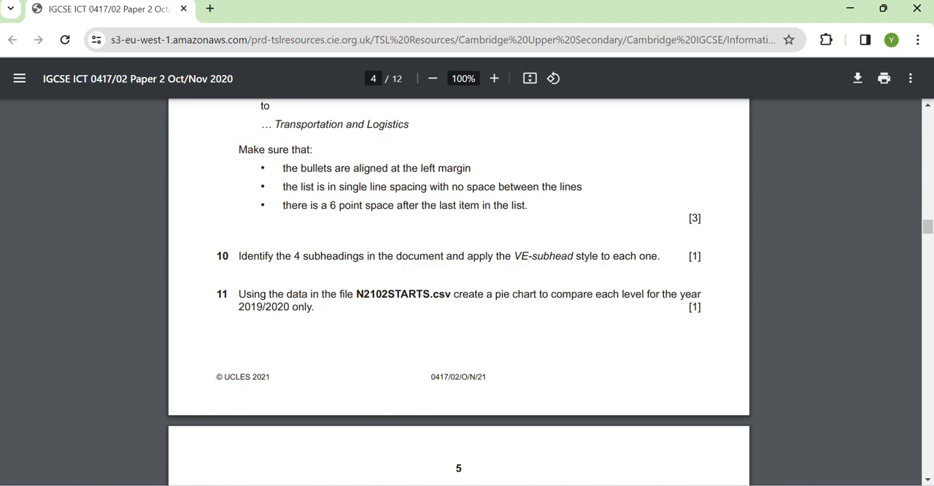
pyautogui.hotkey('alt', 'Tab')
pyautogui.scroll(10, 362, 283)
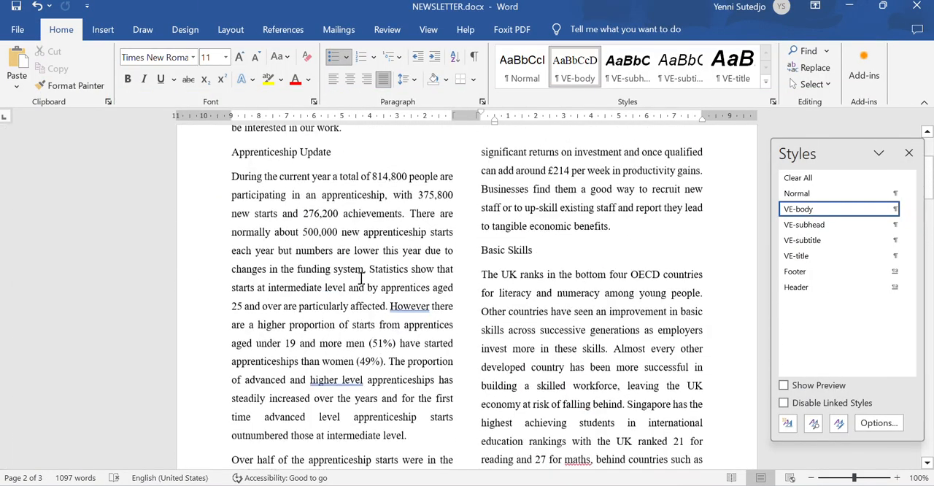
pyautogui.scroll(4, 360, 279)
pyautogui.click(207, 309)
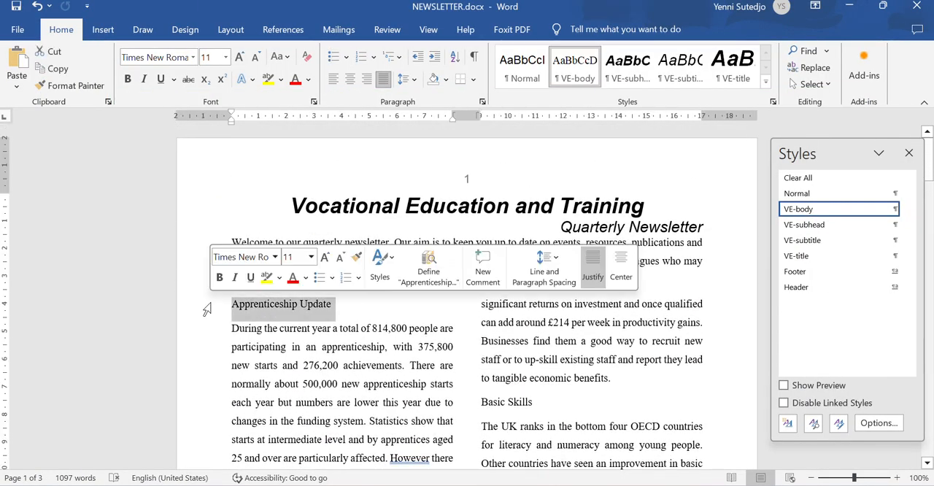
pyautogui.scroll(-2, 438, 357)
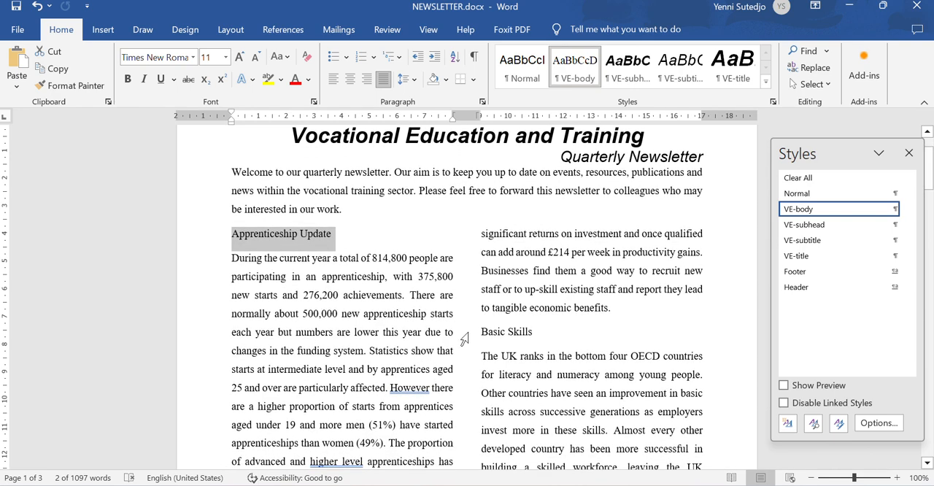
pyautogui.keyDown('ctrl'); pyautogui.click(463, 338); pyautogui.keyUp('ctrl')
pyautogui.scroll(-6, 464, 340)
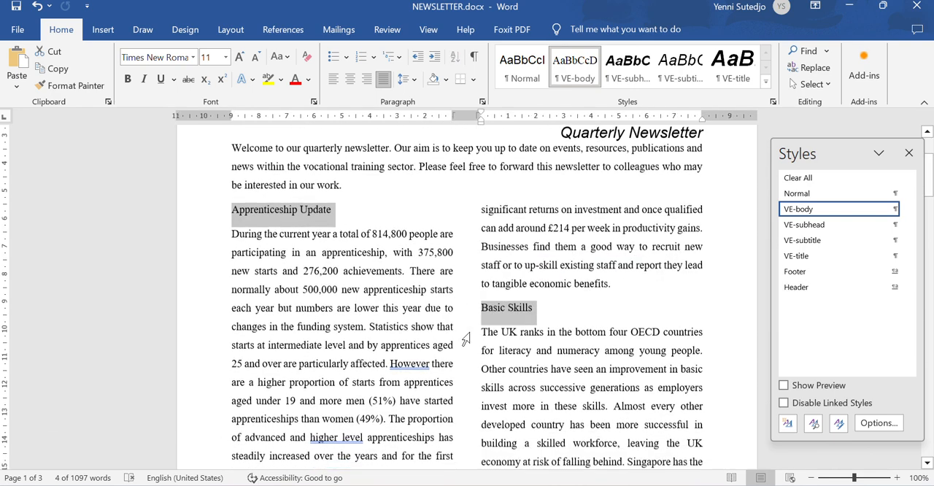
pyautogui.scroll(-10, 465, 339)
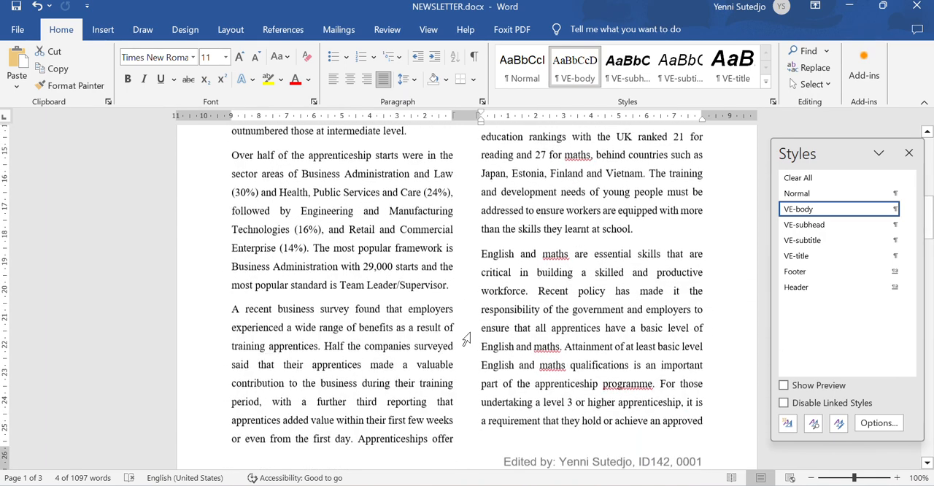
pyautogui.scroll(-5, 470, 337)
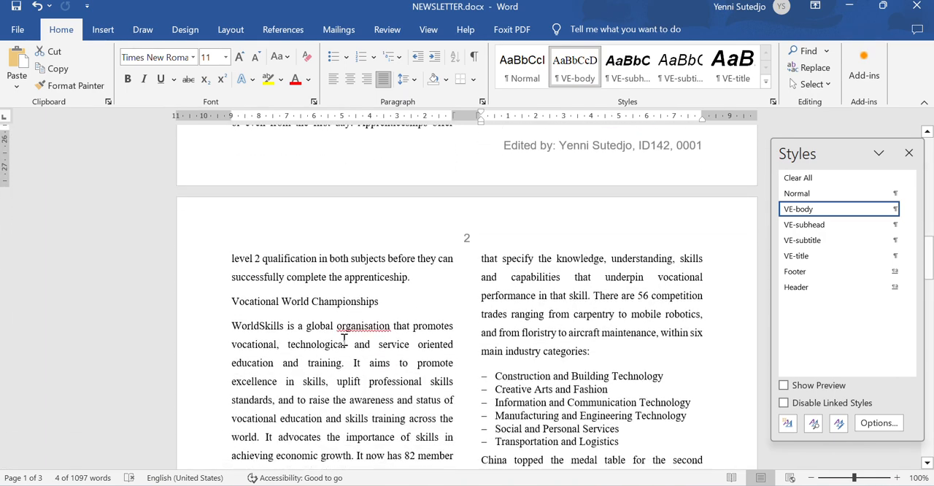
pyautogui.keyDown('ctrl'); pyautogui.click(212, 307); pyautogui.keyUp('ctrl')
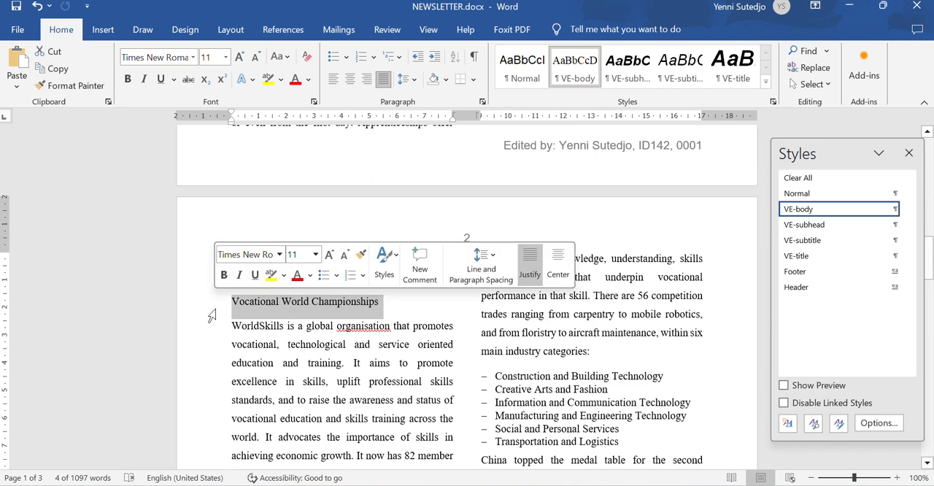
pyautogui.scroll(-4, 214, 314)
pyautogui.scroll(-8, 216, 322)
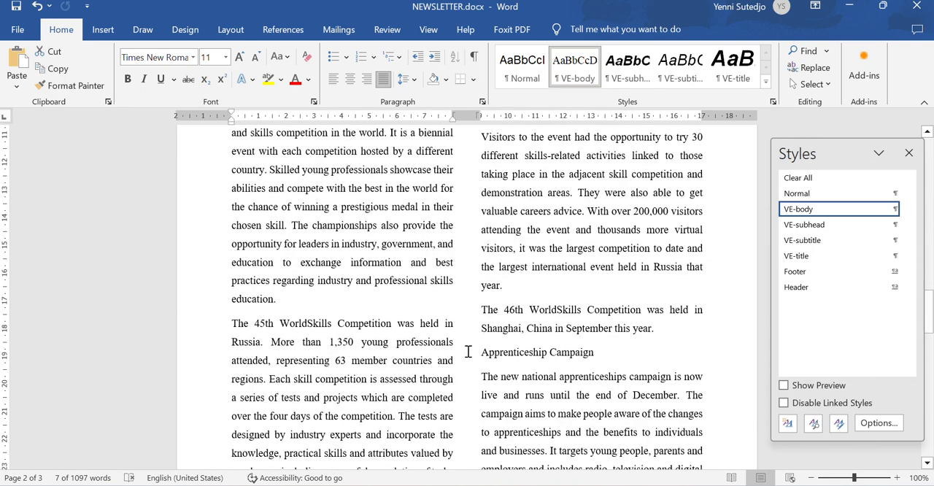
pyautogui.keyDown('ctrl'); pyautogui.click(468, 354); pyautogui.keyUp('ctrl')
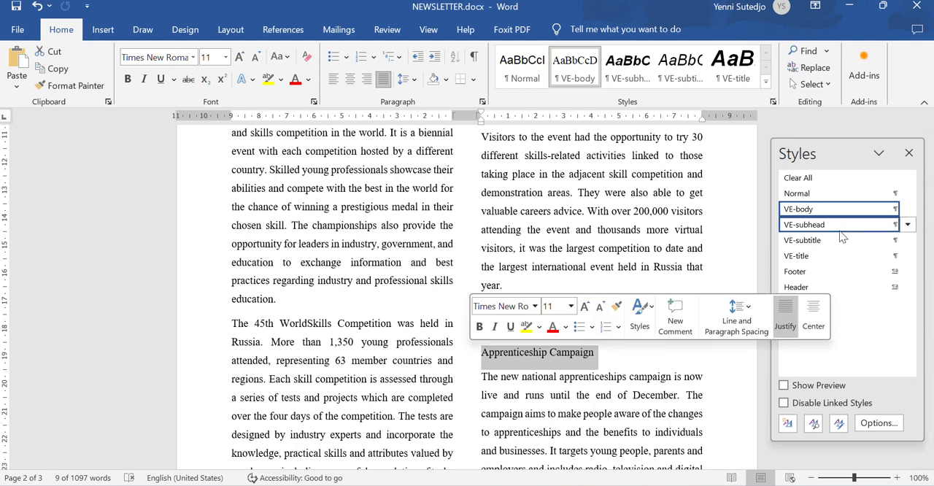
pyautogui.click(808, 227)
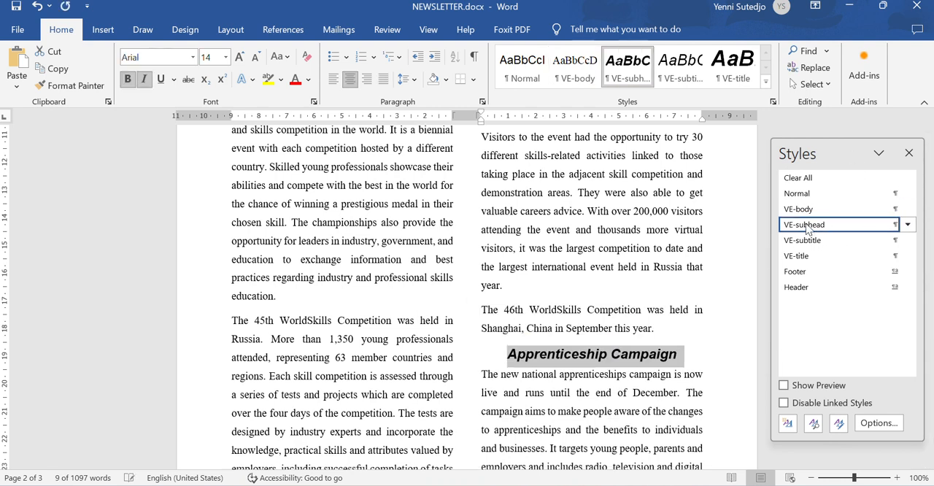
# - Review the restyled subheadings back to the first page and save the newsletter document
pyautogui.click(552, 272)
pyautogui.scroll(20, 552, 275)
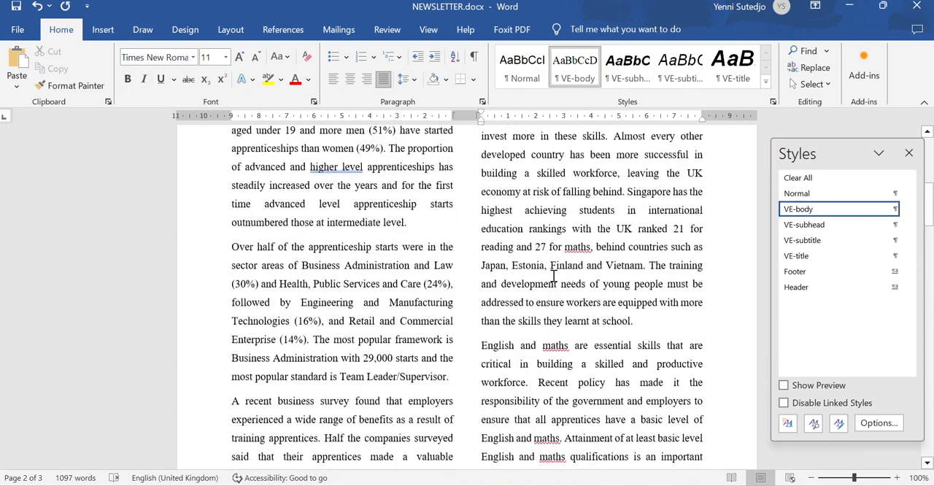
pyautogui.scroll(3, 553, 276)
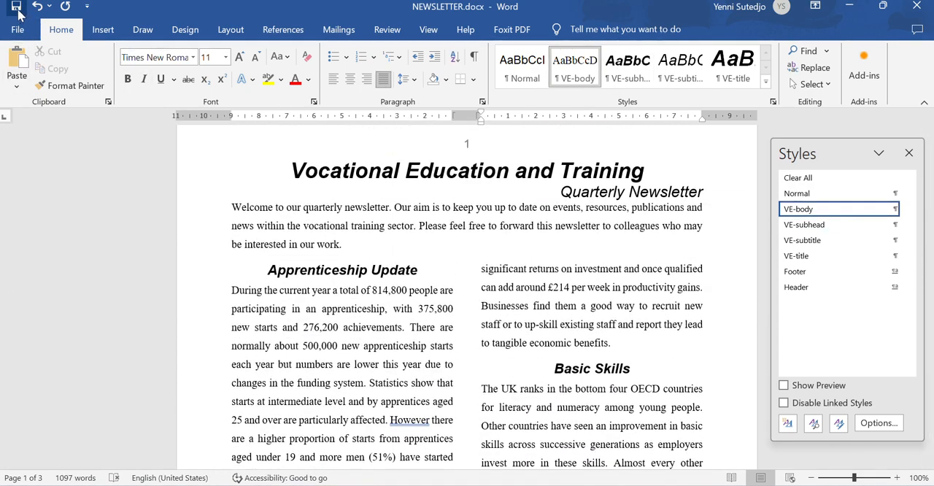
pyautogui.click(18, 9)
# - Check step 11 in the exam paper and open N2102STARTS.csv from workingfolder in Excel
pyautogui.click(632, 484)
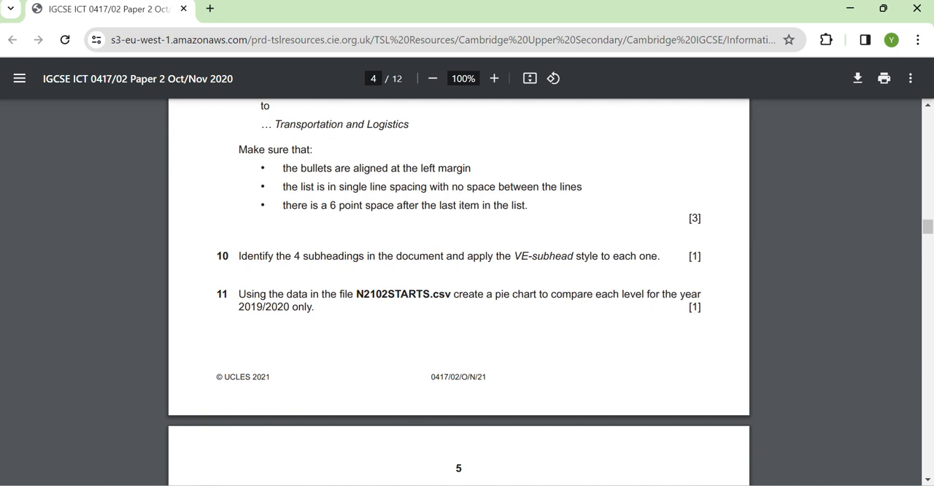
pyautogui.hotkey('alt', 'Tab')
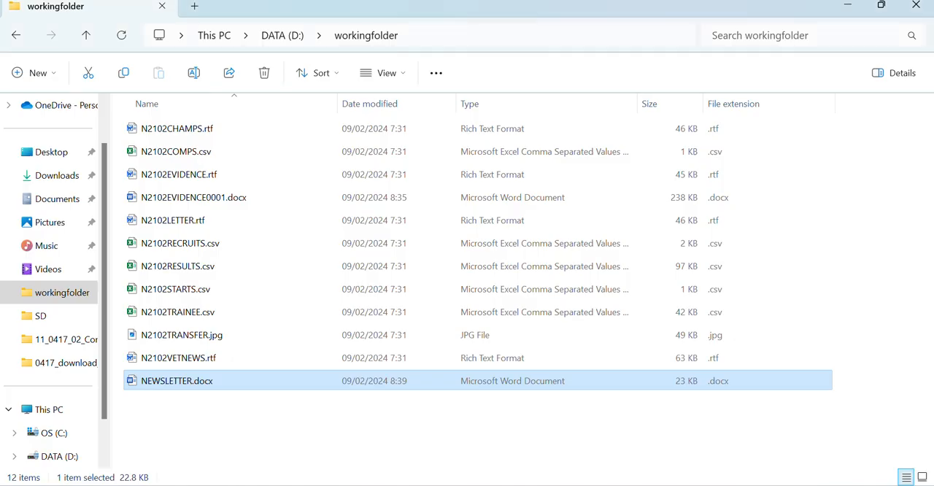
pyautogui.click(234, 291)
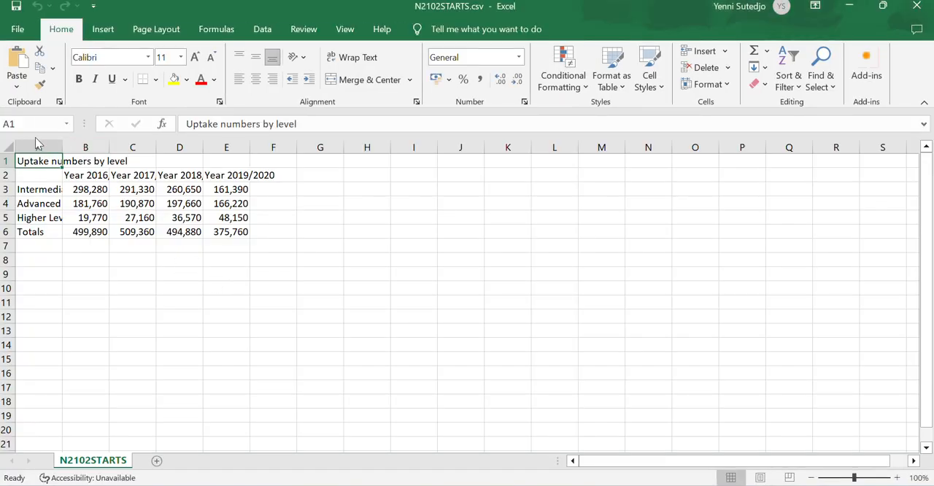
# - Auto-fit the widths of columns A to F and select the uptake numbers in B3:E6
pyautogui.moveTo(36, 143); pyautogui.dragTo(273, 145)
pyautogui.doubleClick(252, 144)
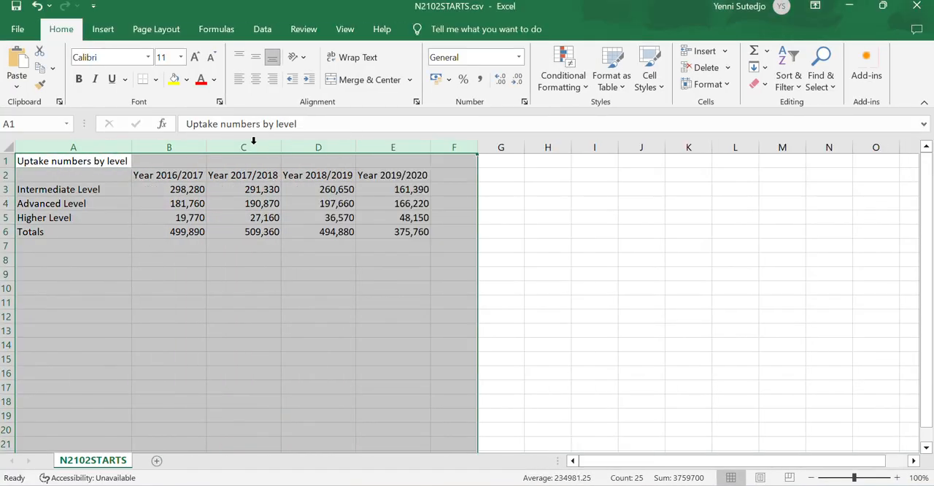
pyautogui.click(367, 314)
pyautogui.moveTo(160, 188); pyautogui.dragTo(423, 230)
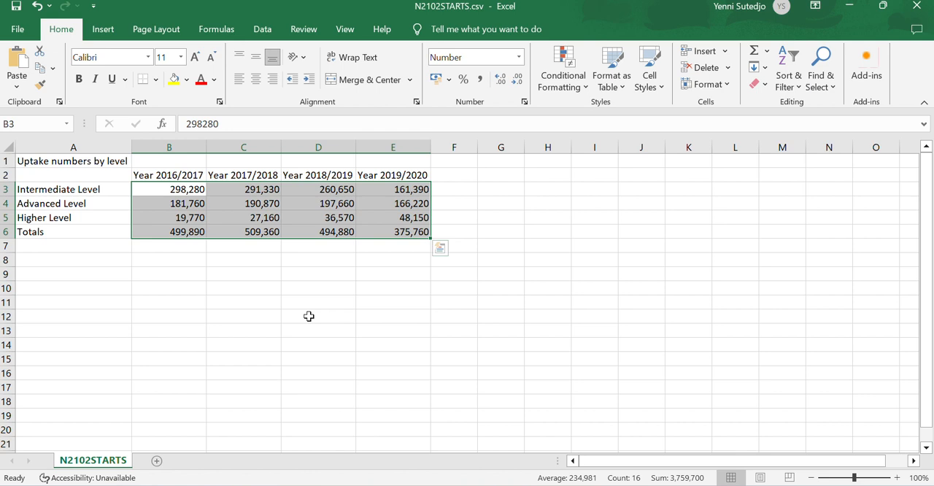
# - Examine the decimal, digit grouping and list separator symbols in the Windows Control Panel's additional region settings, and return to the workbook
pyautogui.click(296, 299)
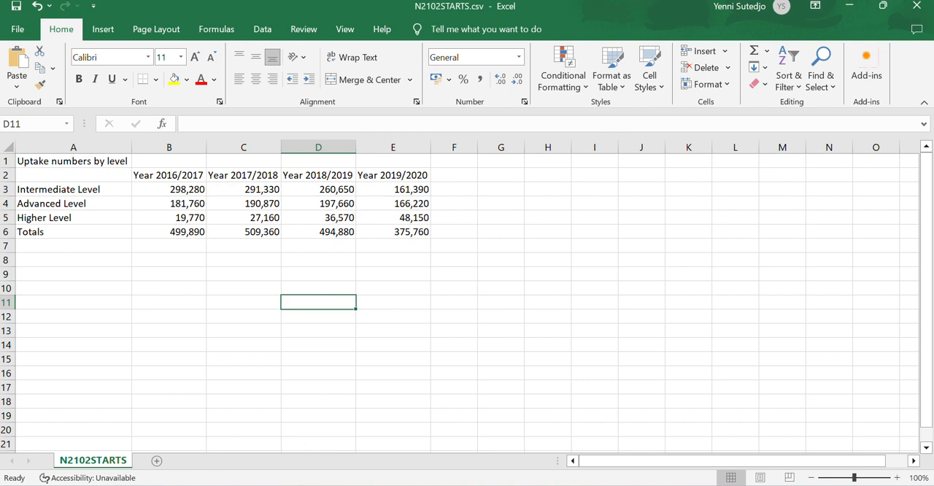
pyautogui.press('super+s')
pyautogui.write('contro')
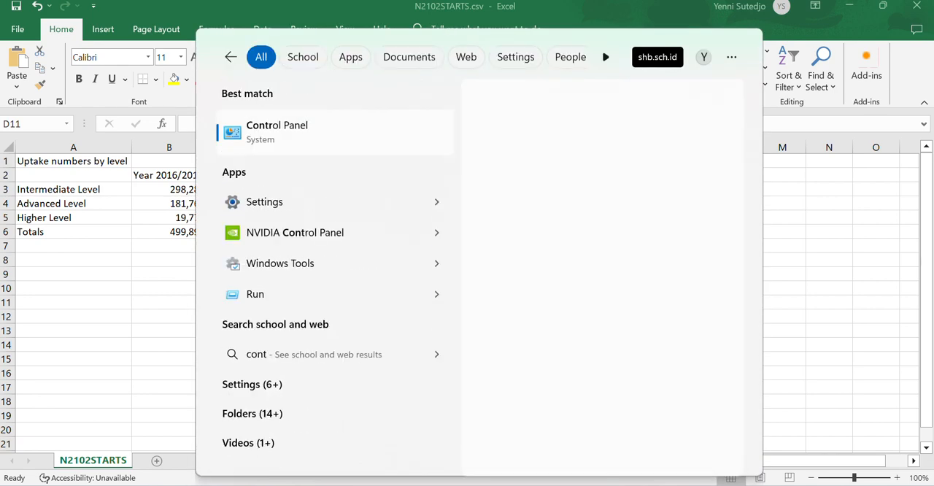
pyautogui.click(276, 133)
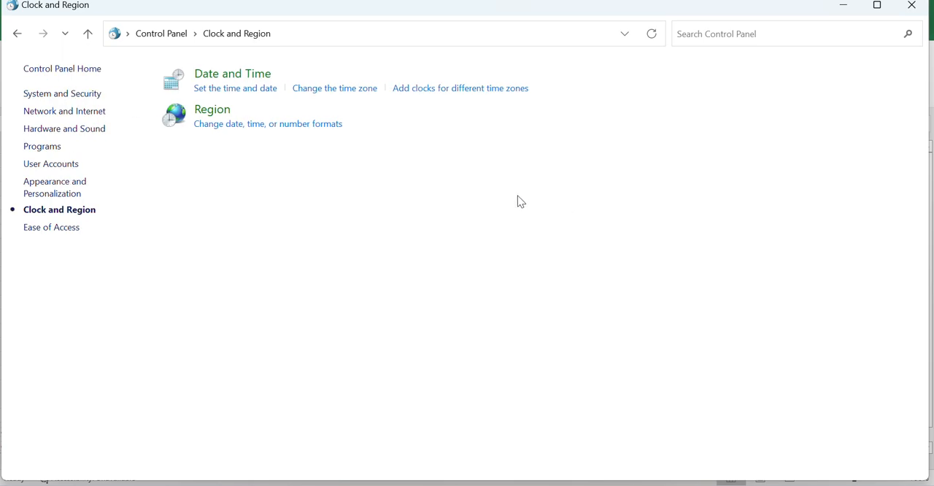
pyautogui.click(207, 110)
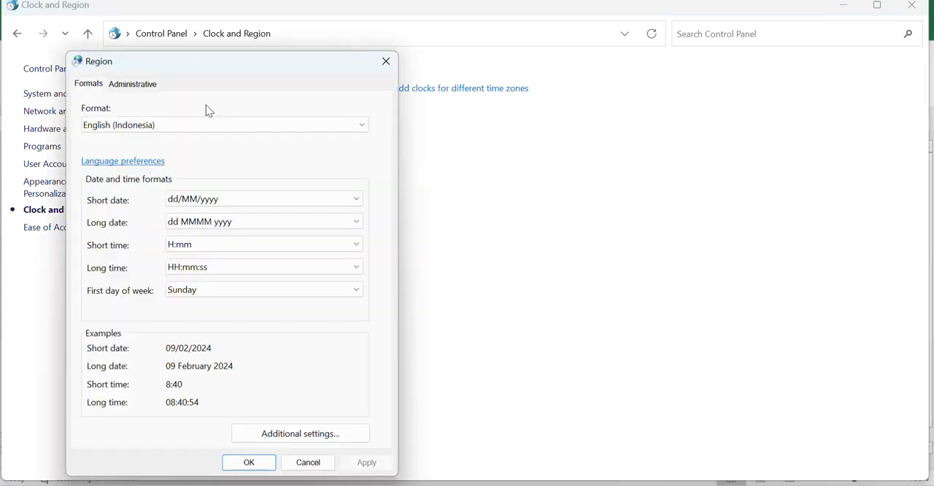
pyautogui.click(301, 434)
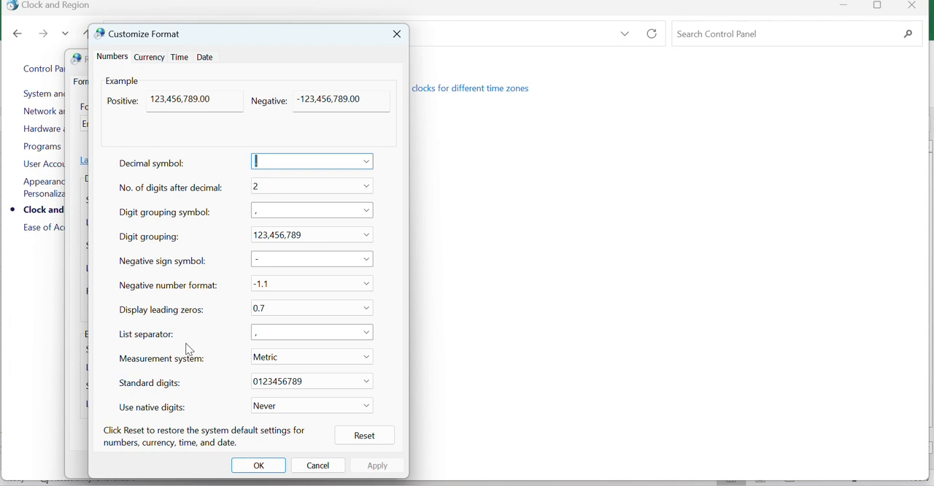
pyautogui.click(260, 466)
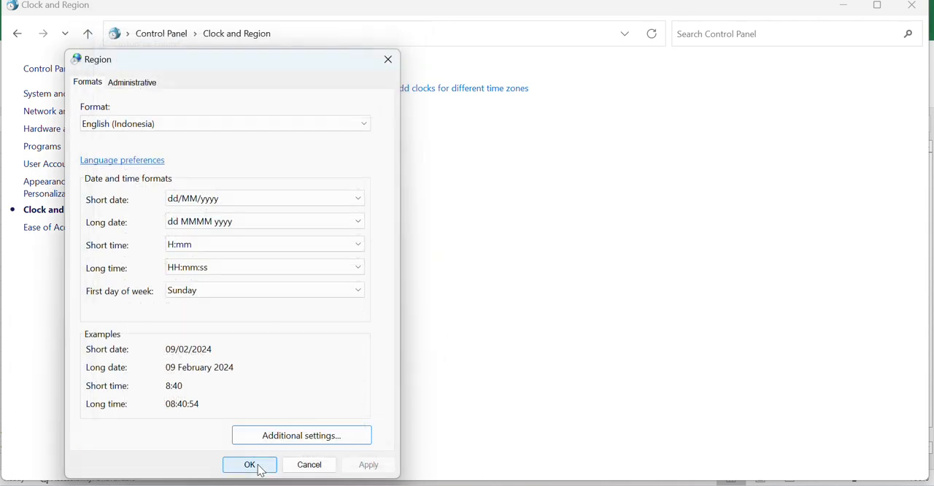
pyautogui.click(263, 471)
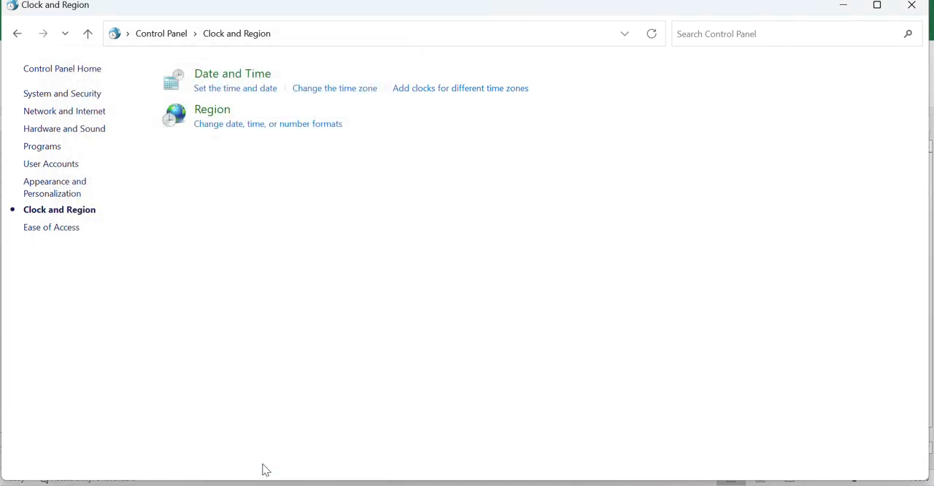
pyautogui.click(910, 5)
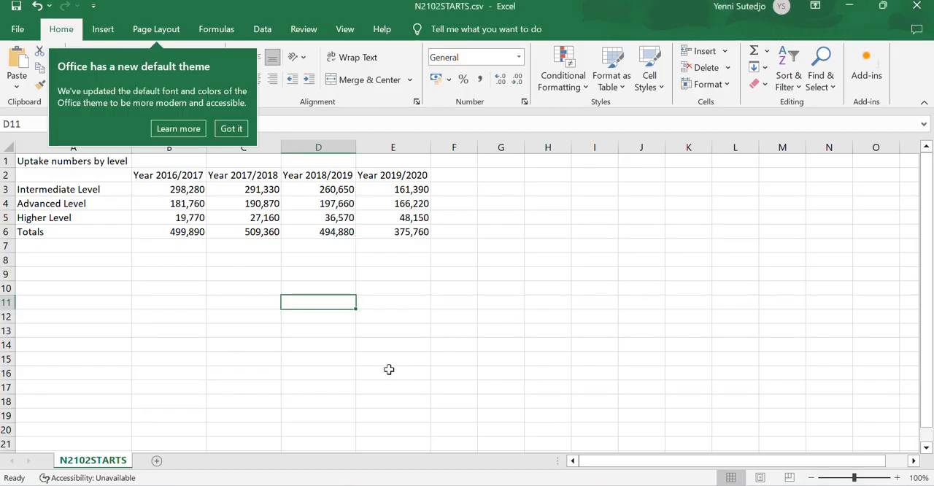
# - Dismiss the Office theme notice and insert a 2-D pie chart from the level names in A2:A5 and the 2019/2020 figures in E2:E5
pyautogui.click(231, 128)
pyautogui.click(531, 329)
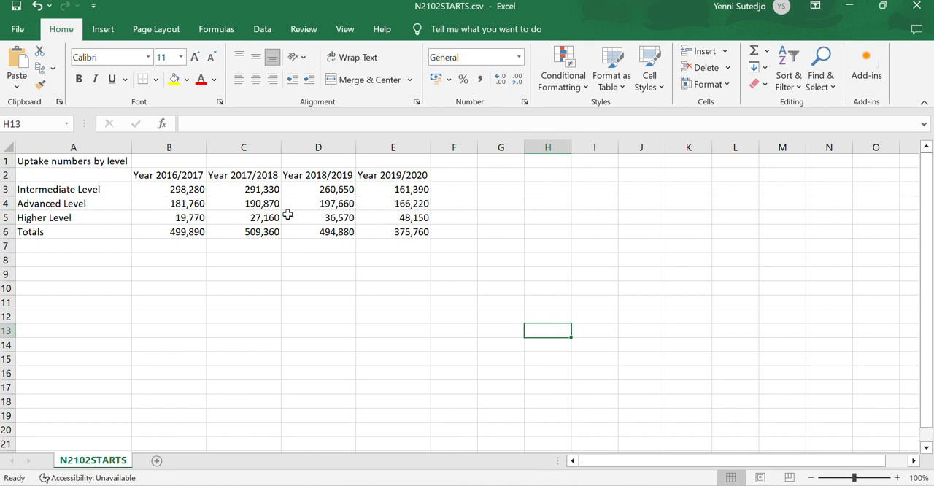
pyautogui.moveTo(75, 177); pyautogui.dragTo(83, 215)
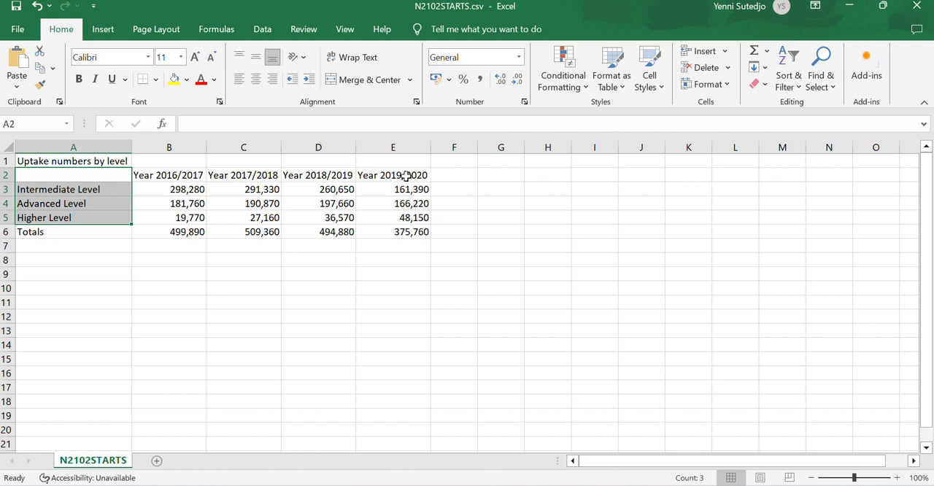
pyautogui.moveTo(406, 175); pyautogui.dragTo(409, 218)
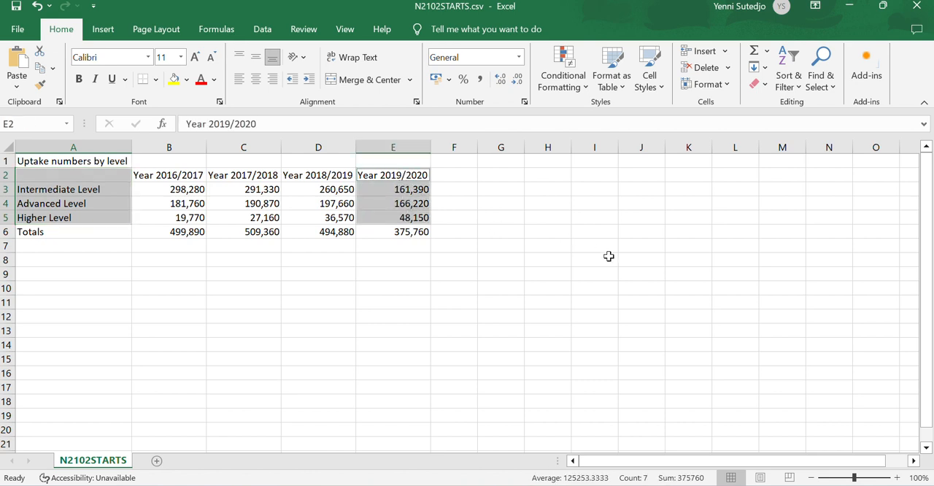
pyautogui.click(103, 31)
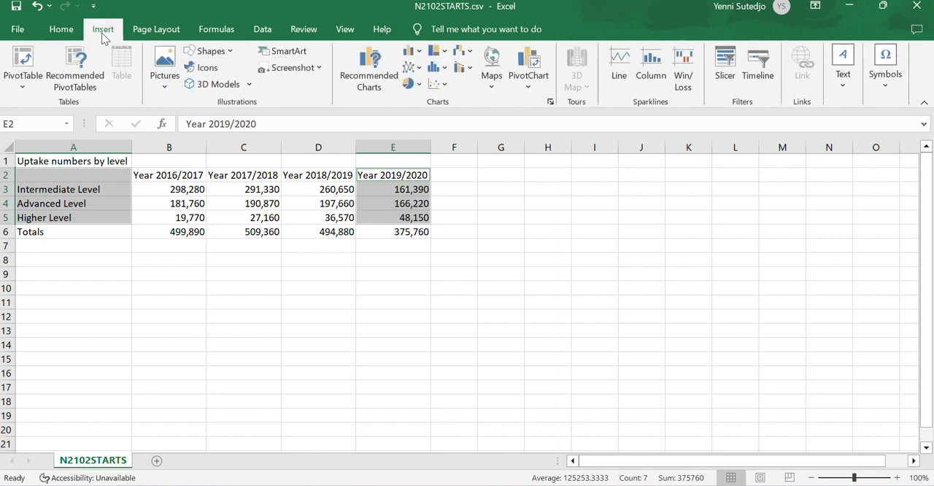
pyautogui.click(419, 86)
pyautogui.click(420, 130)
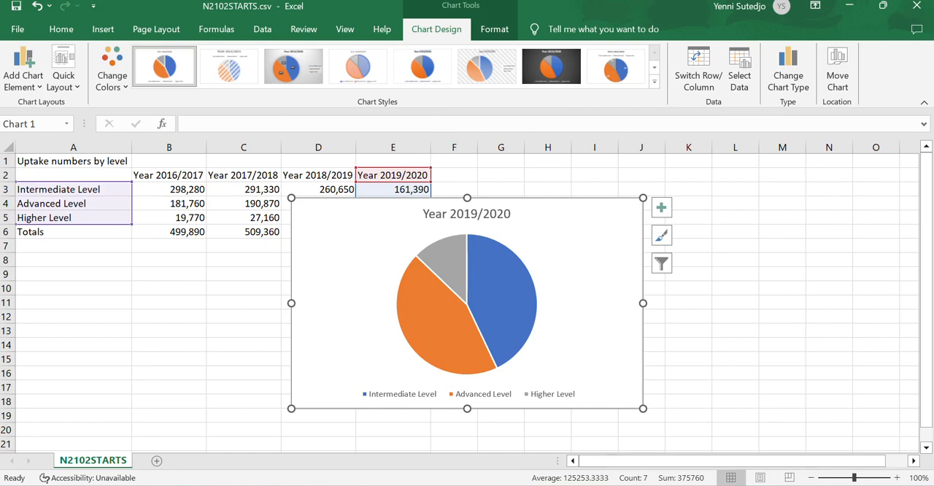
# - Switch to the exam paper in the browser, read step 12 on formatting the chart, and return to Excel
pyautogui.click(570, 485)
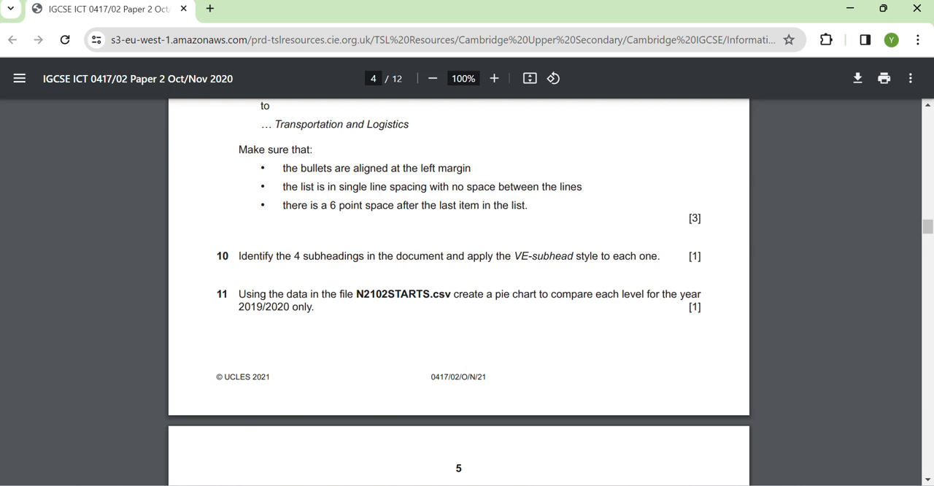
pyautogui.scroll(-4, 501, 412)
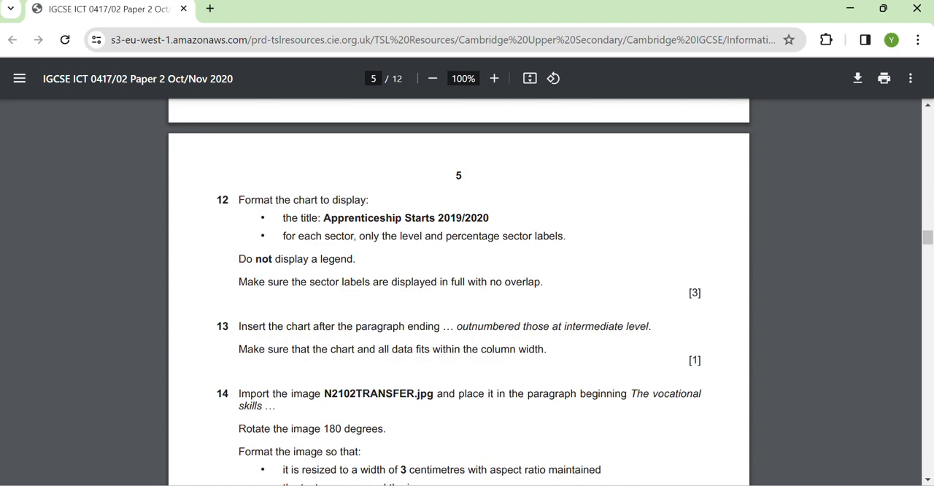
pyautogui.hotkey('alt', 'Tab')
# - Replace the pie chart's title with "Apprenticeship Starts 2019/2020"
pyautogui.doubleClick(501, 216)
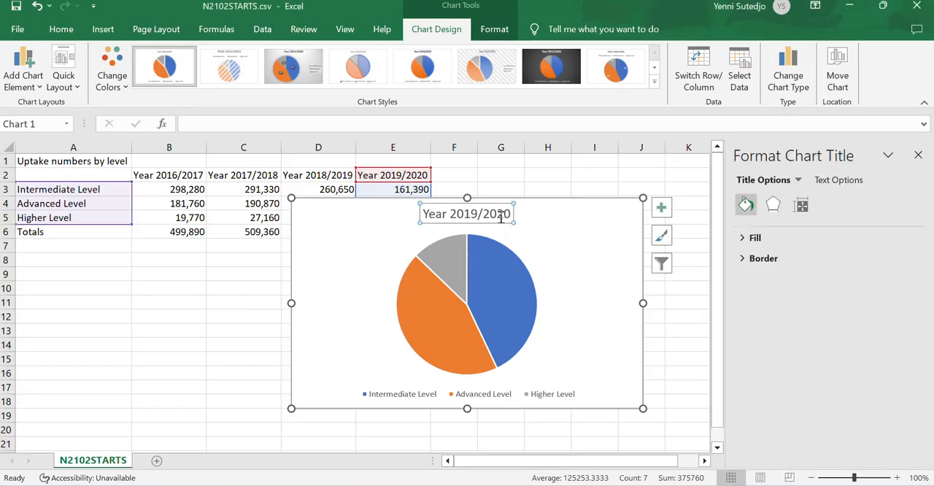
pyautogui.doubleClick(501, 216)
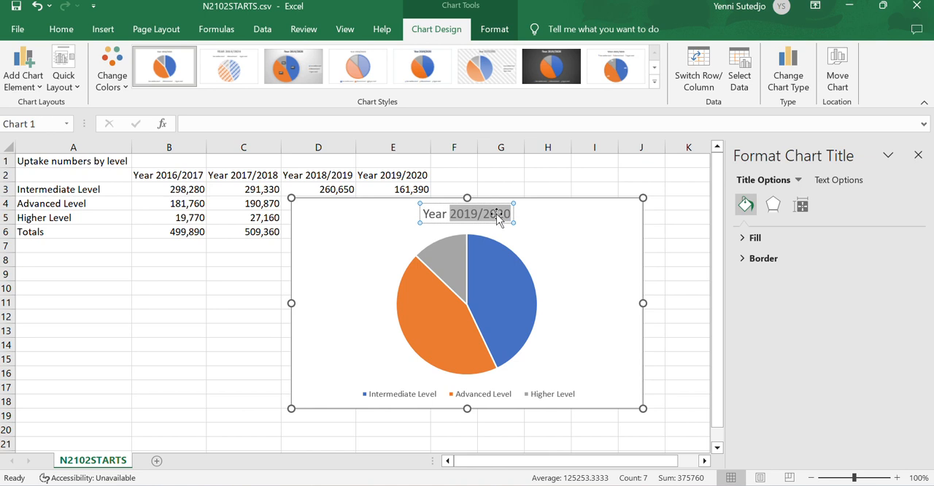
pyautogui.press('BackSpace')
pyautogui.press('BackSpace')
pyautogui.press('BackSpace')
pyautogui.press('BackSpace')
pyautogui.press('BackSpace')
pyautogui.press('BackSpace')
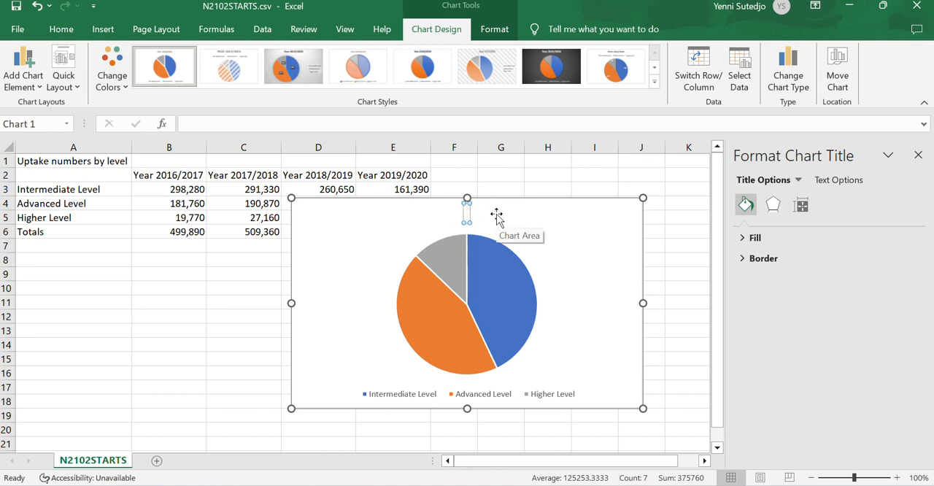
pyautogui.write('Apprentices')
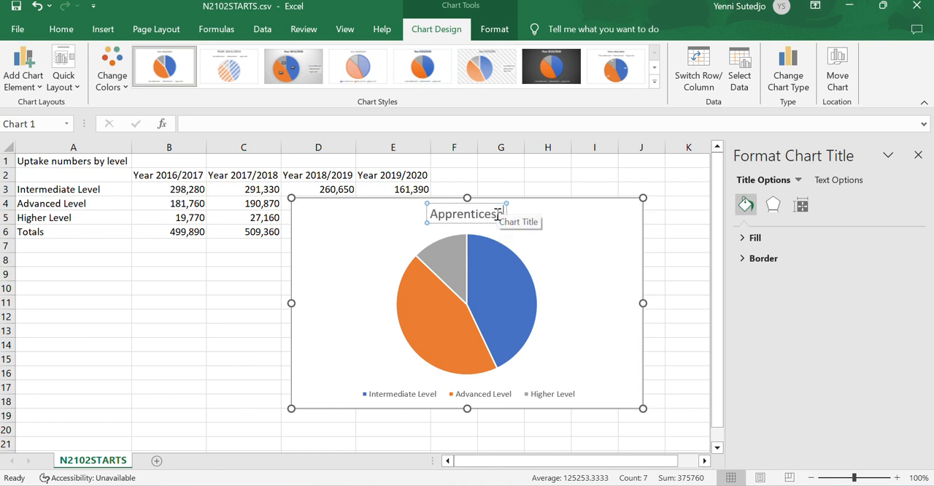
pyautogui.write('hip Start')
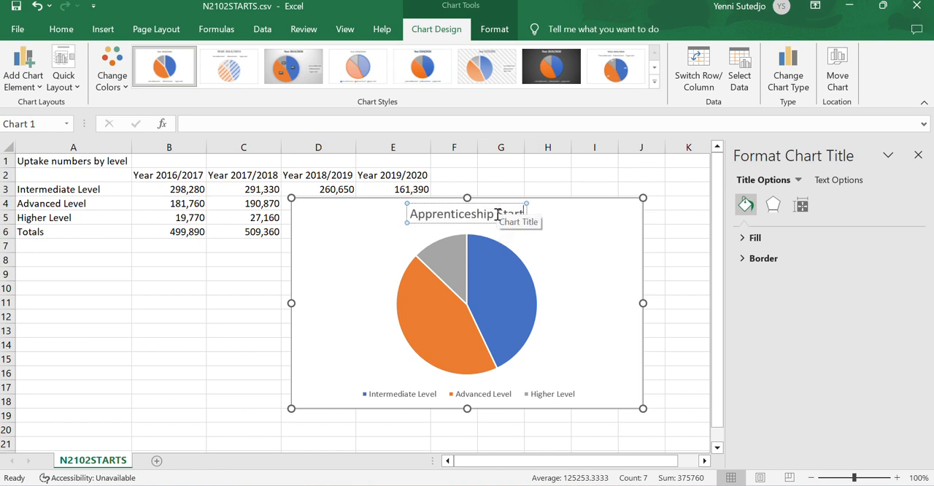
pyautogui.write('s 2019/2020')
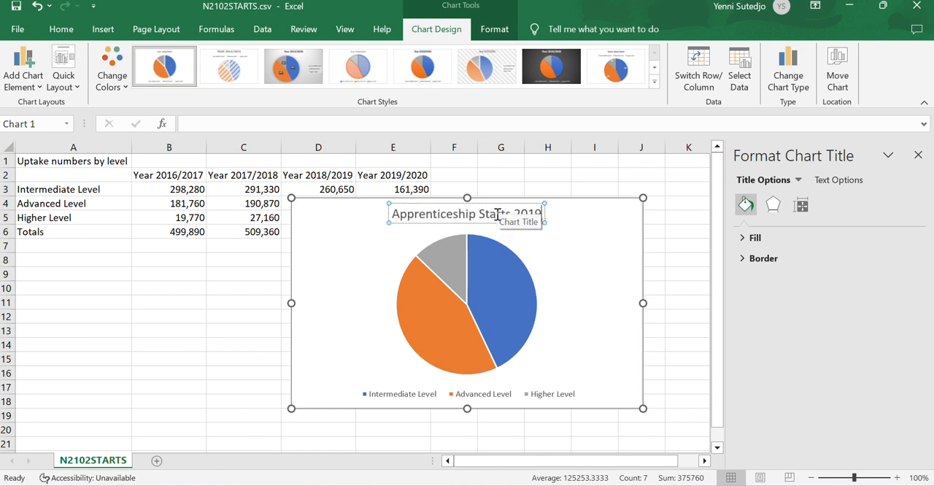
pyautogui.click(610, 311)
# - Check the sector label requirement in step 12 of the exam paper and add data labels to the pie chart in Excel
pyautogui.hotkey('alt', 'Tab')
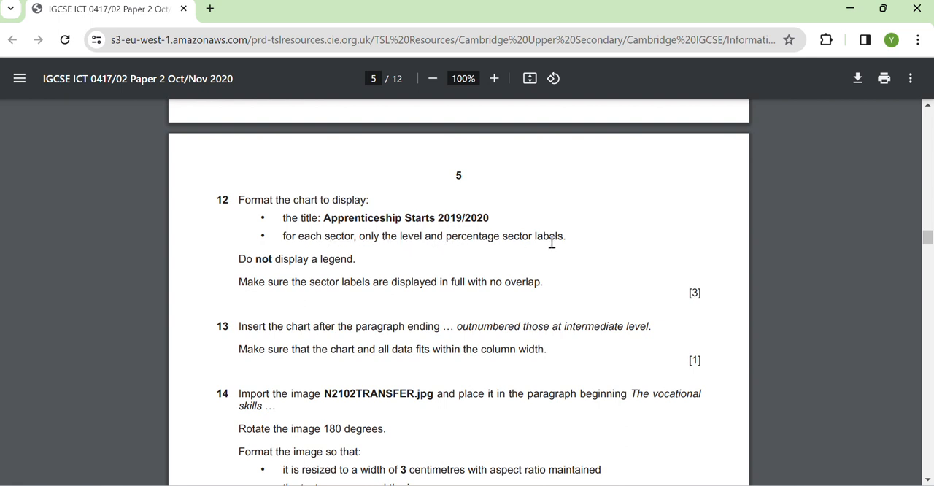
pyautogui.hotkey('alt', 'Tab')
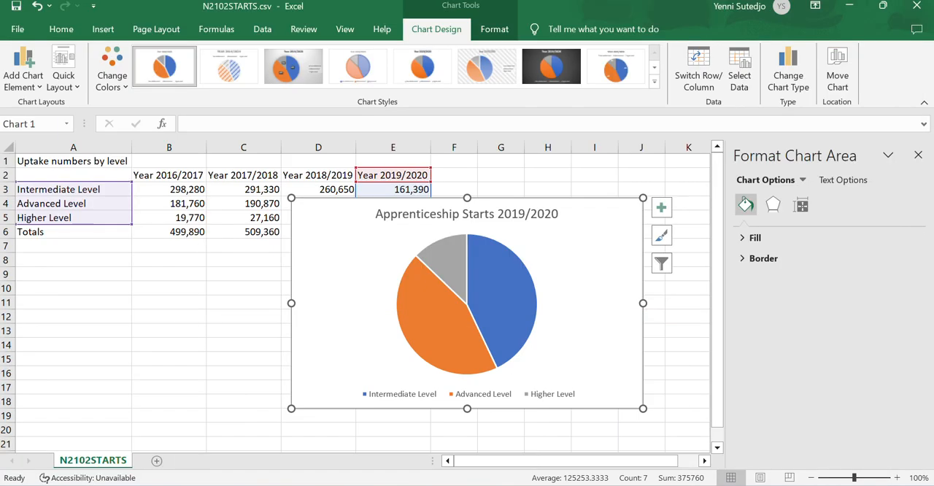
pyautogui.click(417, 293)
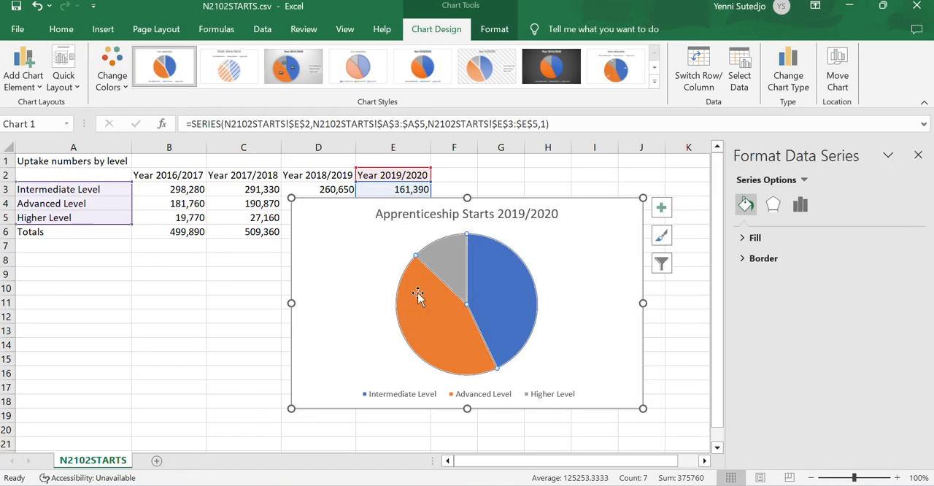
pyautogui.rightClick(472, 321)
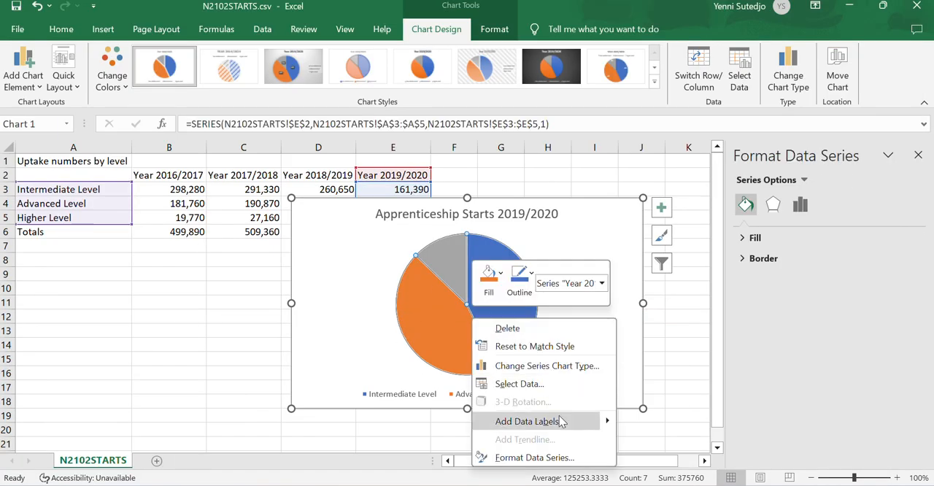
pyautogui.moveTo(610, 421)
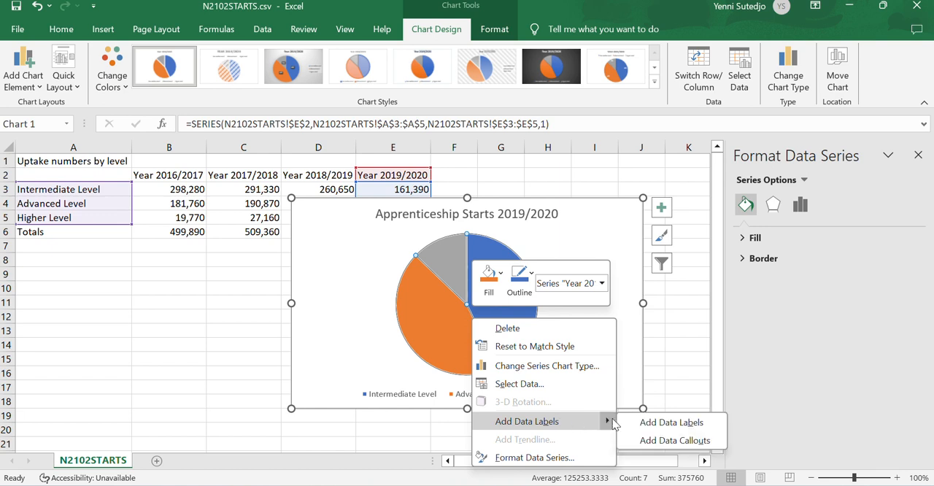
pyautogui.click(659, 424)
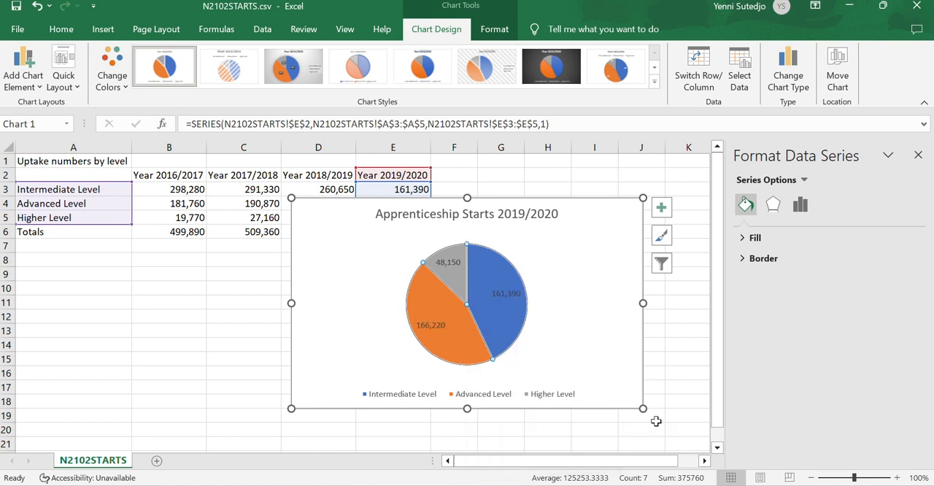
# - Make the pie chart's data labels contain only the category name and percentage, without the value, and recheck step 12 in the exam paper
pyautogui.click(440, 331)
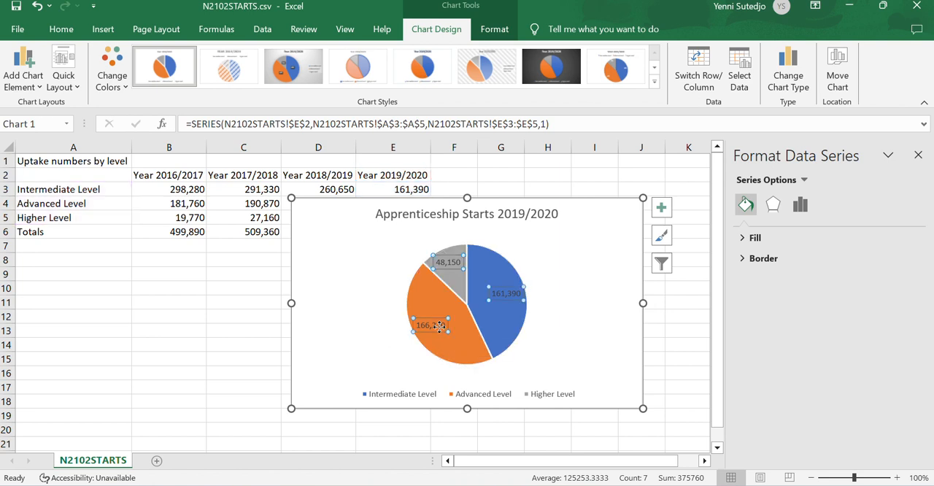
pyautogui.rightClick(440, 330)
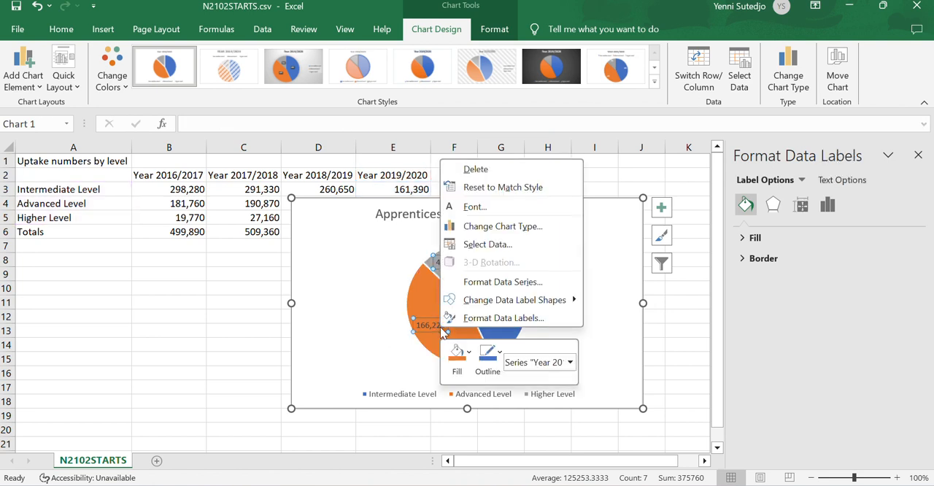
pyautogui.click(525, 317)
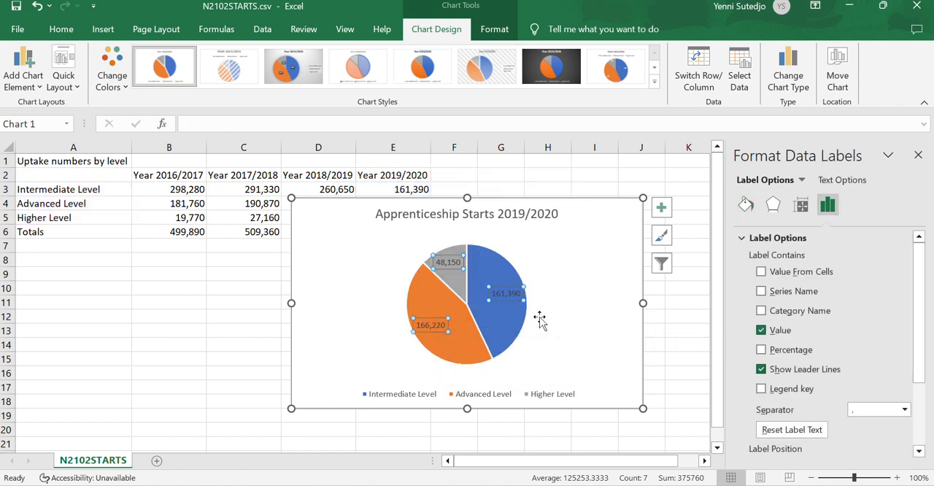
pyautogui.click(761, 311)
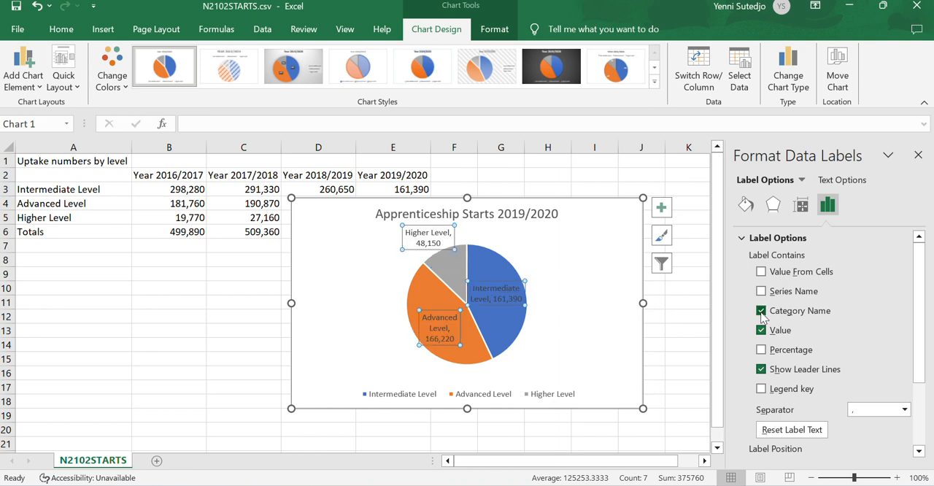
pyautogui.click(760, 351)
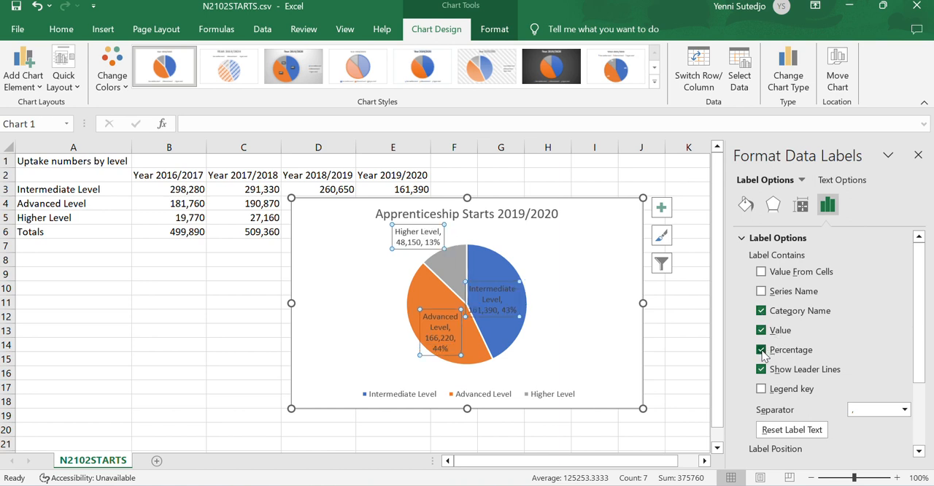
pyautogui.click(761, 330)
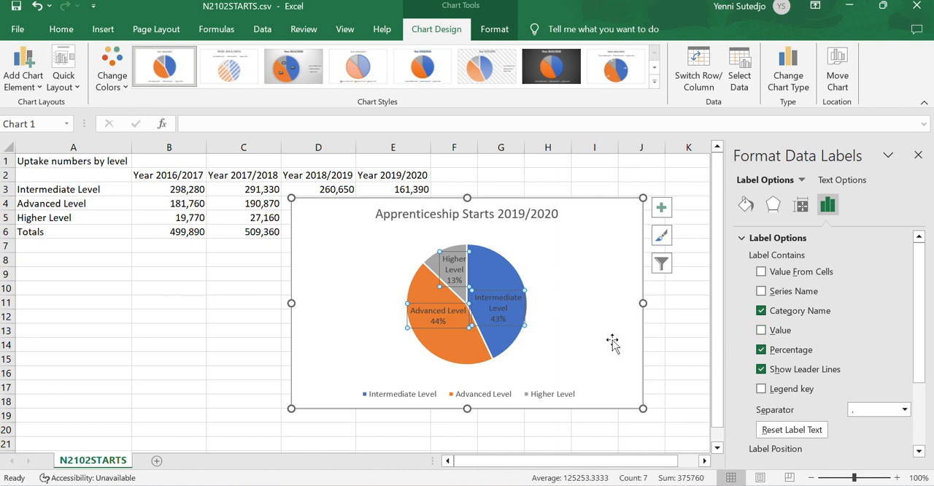
pyautogui.click(584, 327)
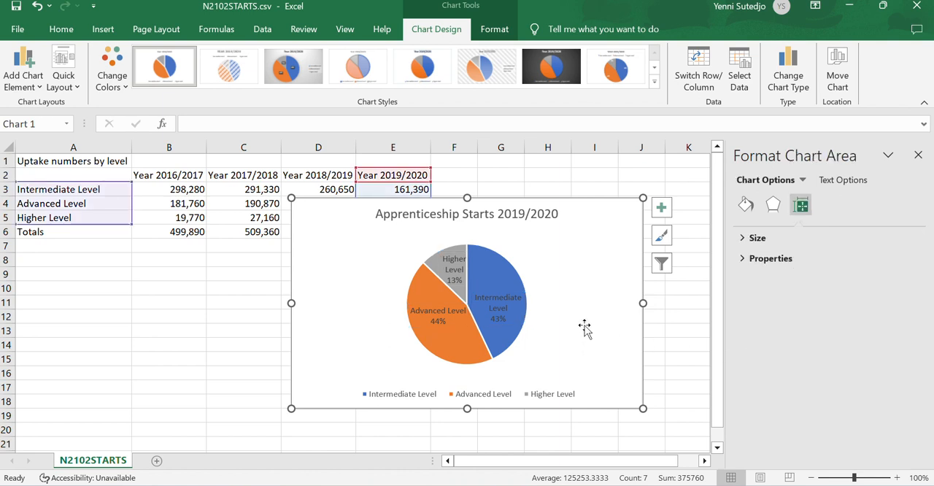
pyautogui.click(620, 484)
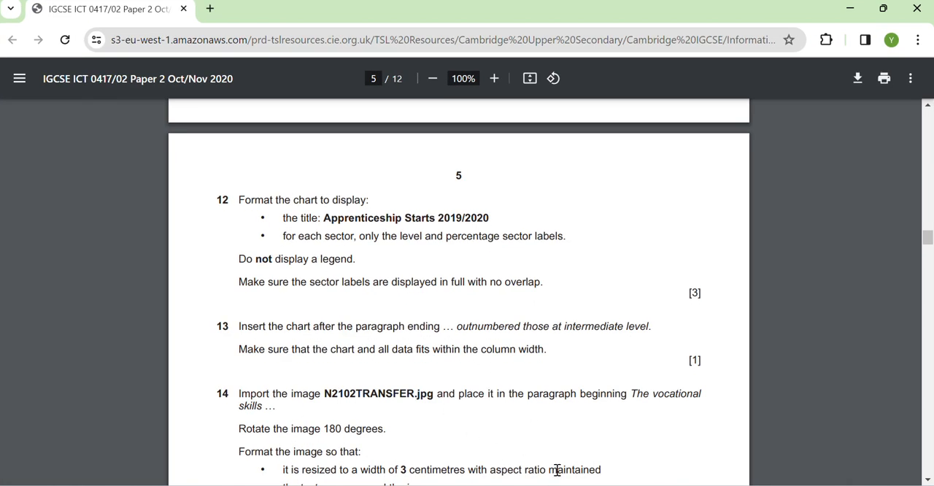
# - Remove the legend from the pie chart in Excel and recheck step 12 in the exam paper
pyautogui.click(620, 484)
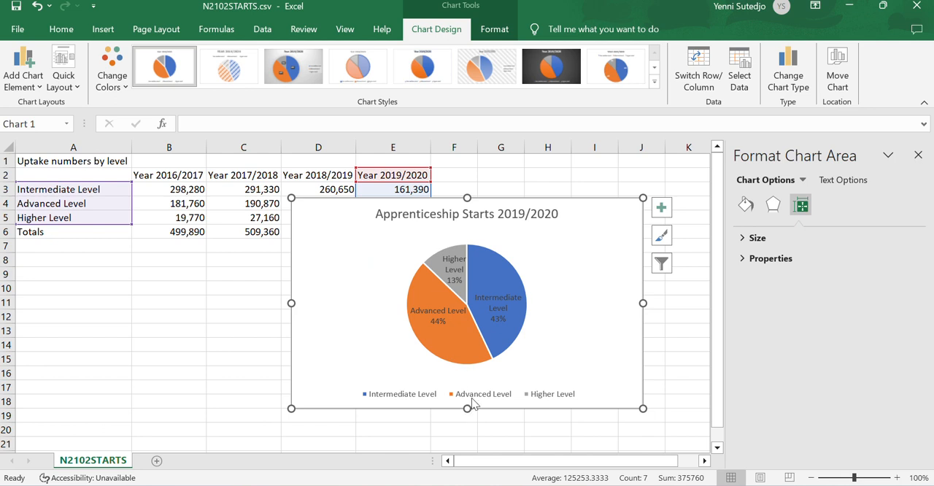
pyautogui.click(476, 395)
pyautogui.press('Delete')
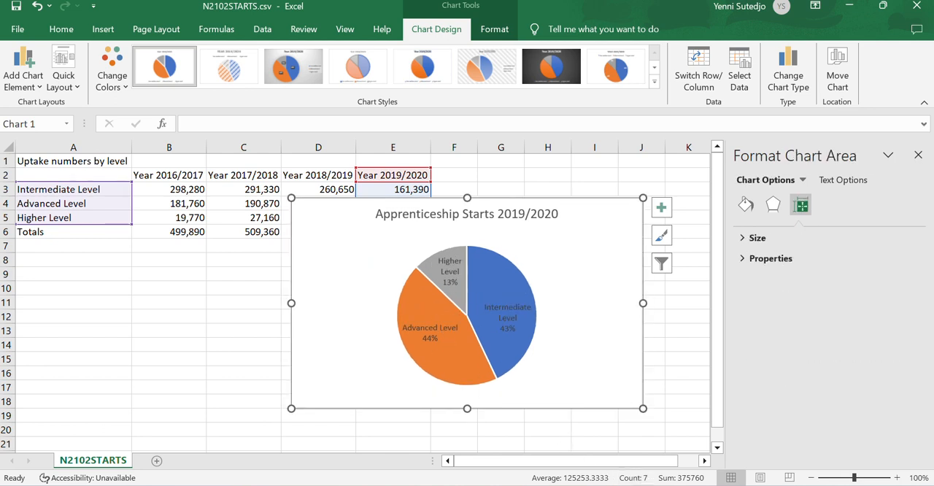
pyautogui.click(597, 484)
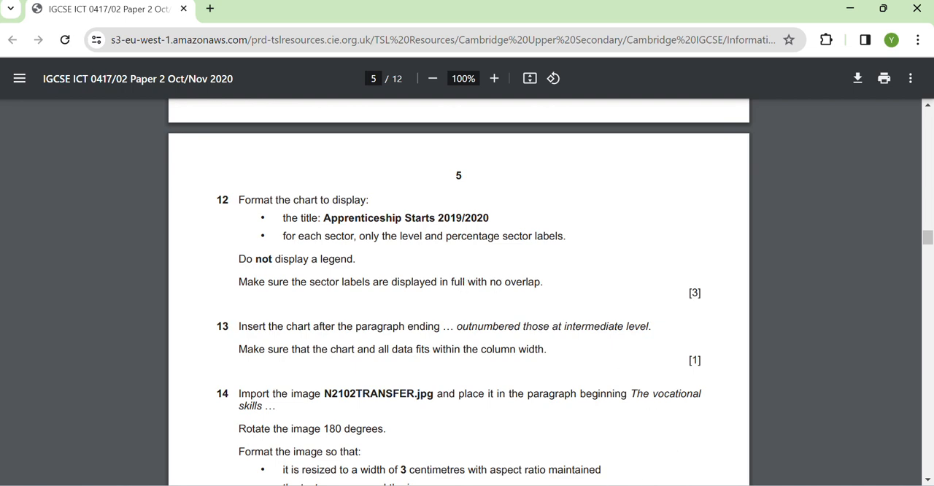
pyautogui.click(599, 484)
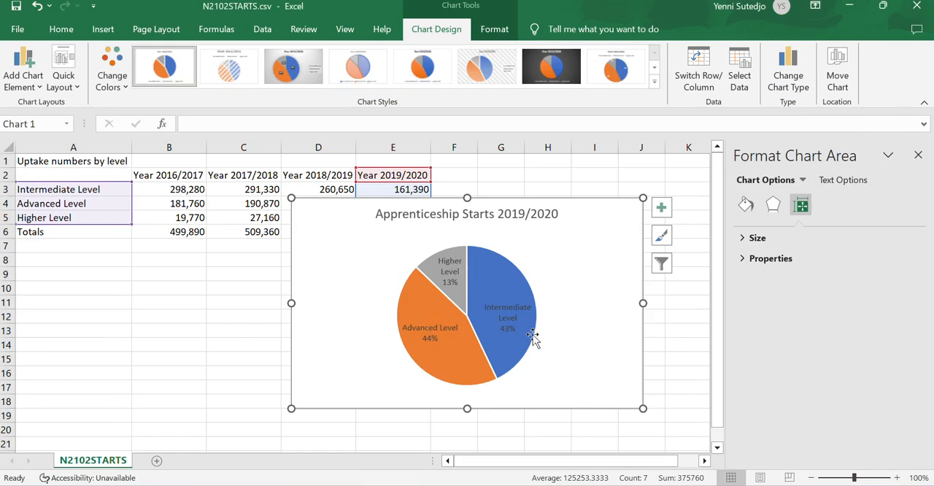
# - Try moving the Advanced Level data label outside its pie sector and undo the move
pyautogui.moveTo(467, 347)
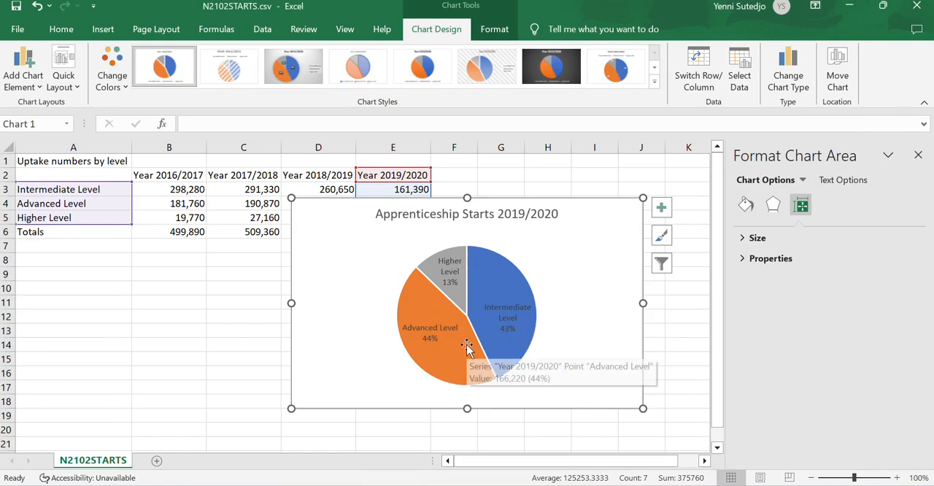
pyautogui.click(429, 330)
pyautogui.moveTo(464, 365)
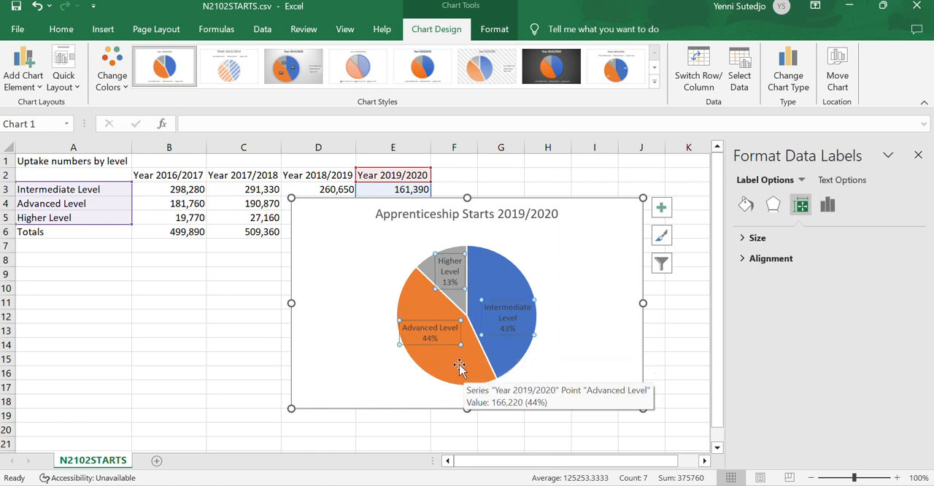
pyautogui.click(429, 331)
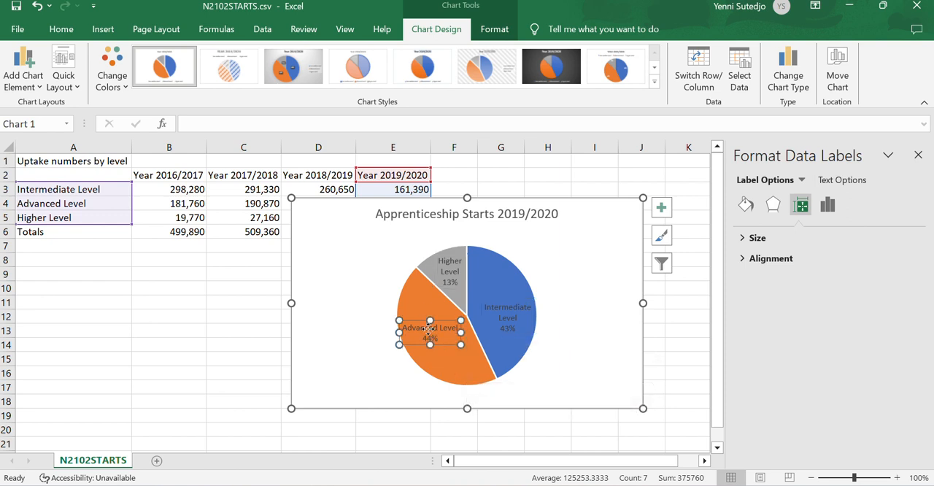
pyautogui.moveTo(429, 331); pyautogui.dragTo(358, 336)
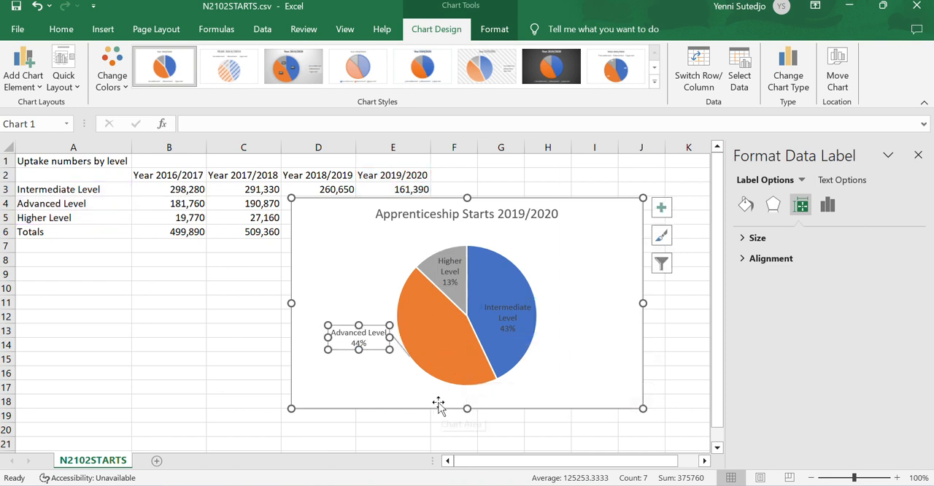
pyautogui.hotkey('ctrl', 'z')
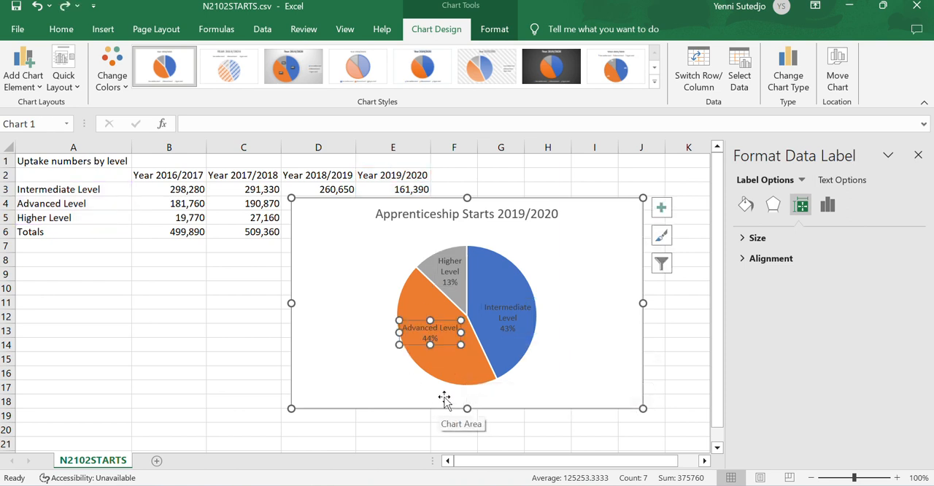
# - Try setting only the Advanced Level data label to the Outside End position and undo that change
pyautogui.rightClick(437, 339)
pyautogui.click(482, 327)
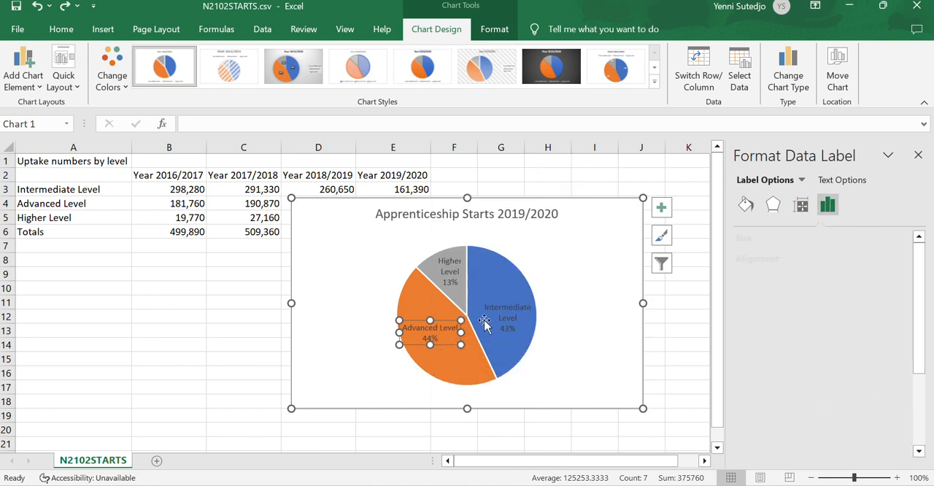
pyautogui.moveTo(921, 306); pyautogui.dragTo(922, 352)
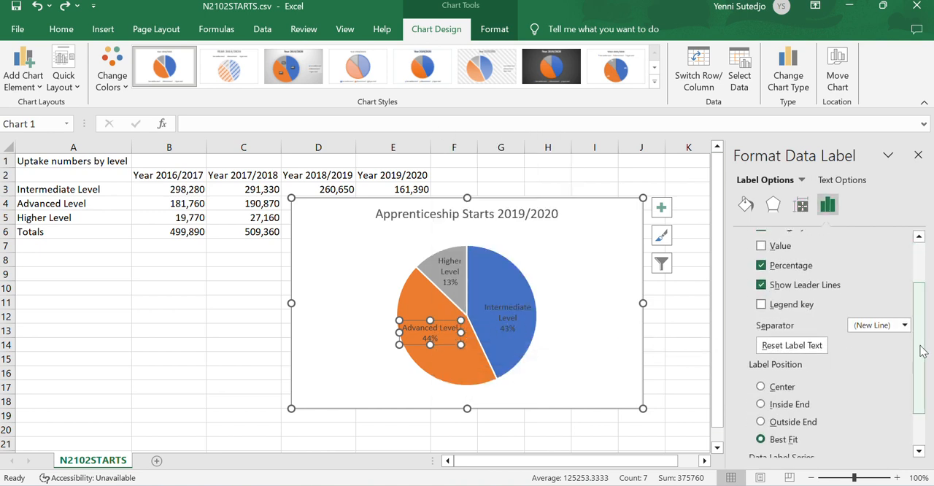
pyautogui.click(798, 424)
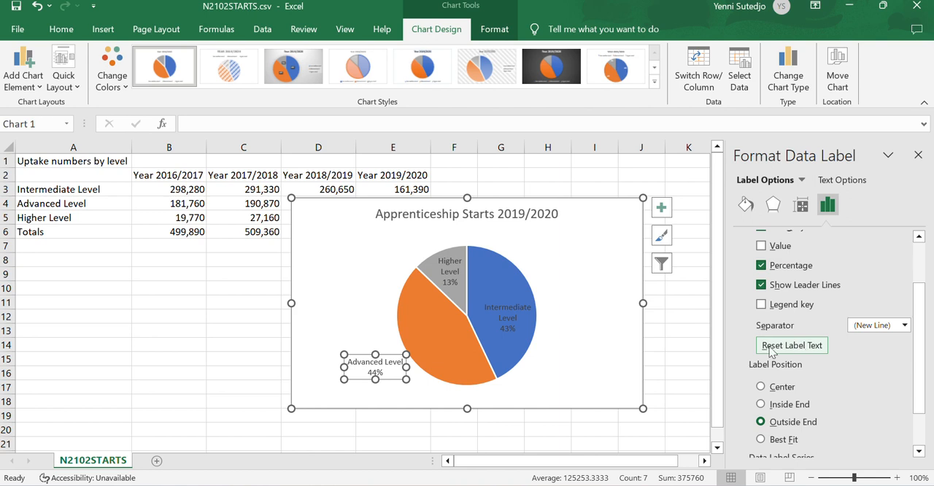
pyautogui.click(610, 343)
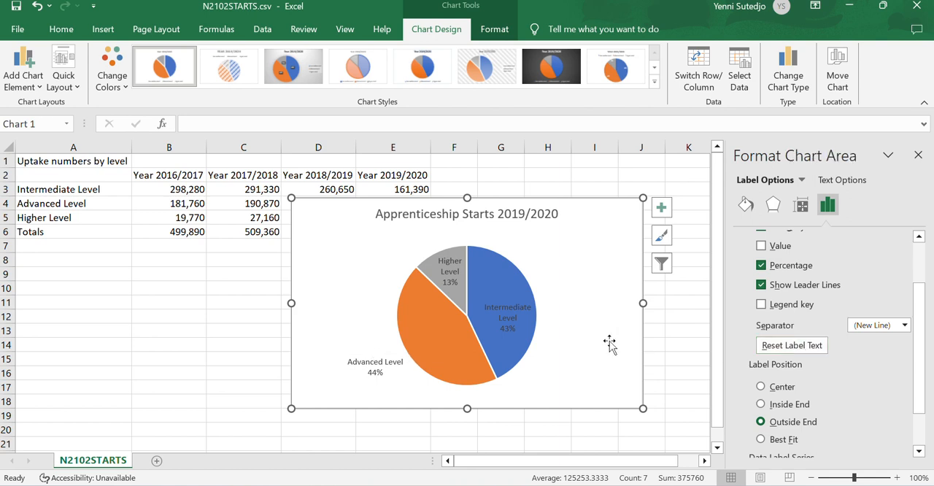
pyautogui.click(524, 348)
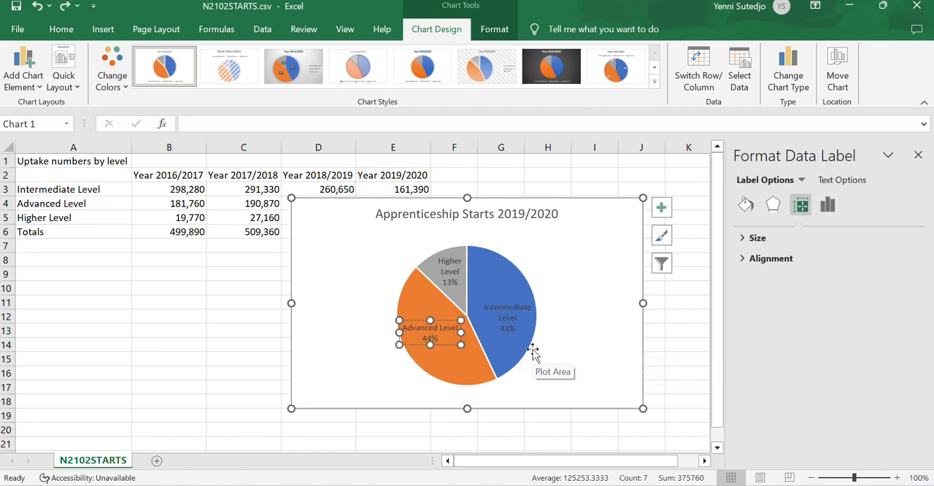
# - Set the label position of all the pie chart's data labels to Outside End
pyautogui.click(559, 327)
pyautogui.click(516, 321)
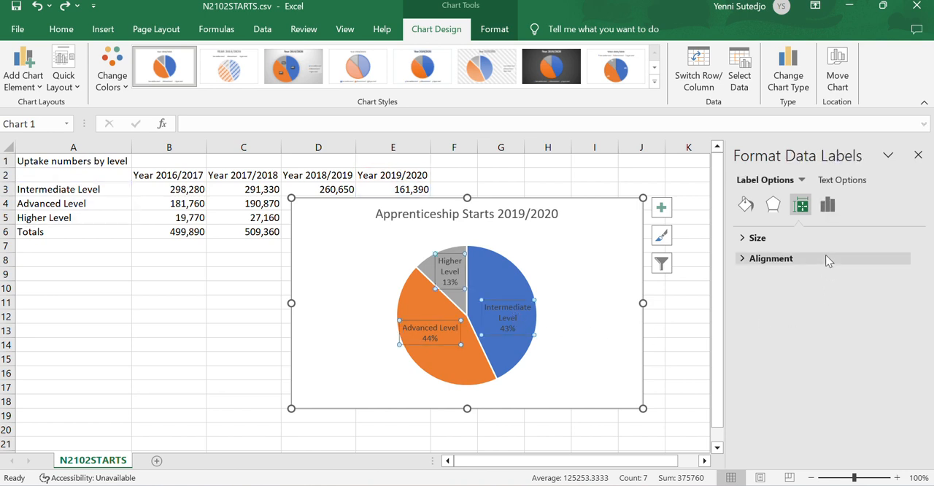
pyautogui.rightClick(503, 315)
pyautogui.click(546, 312)
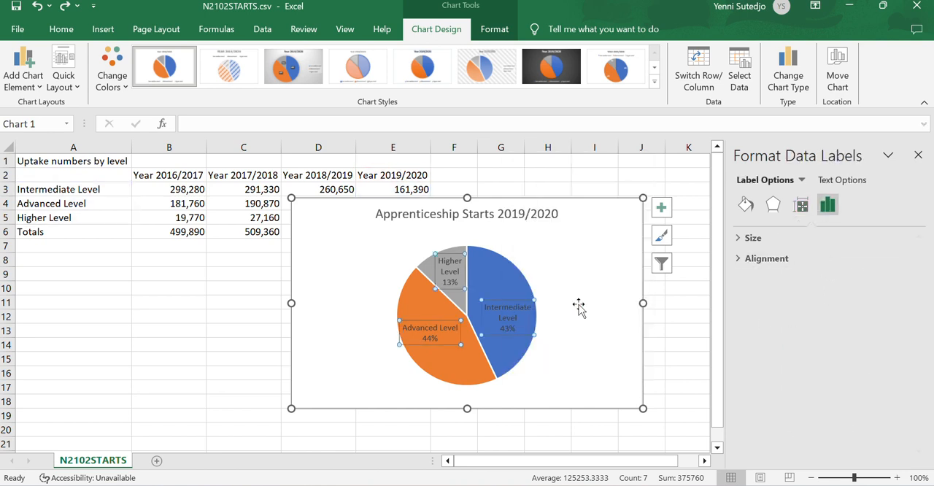
pyautogui.scroll(-3, 816, 388)
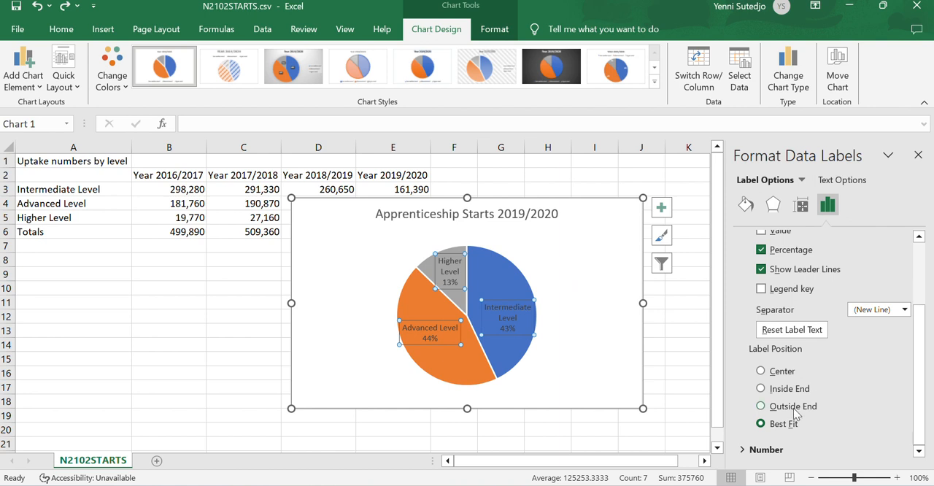
pyautogui.click(794, 407)
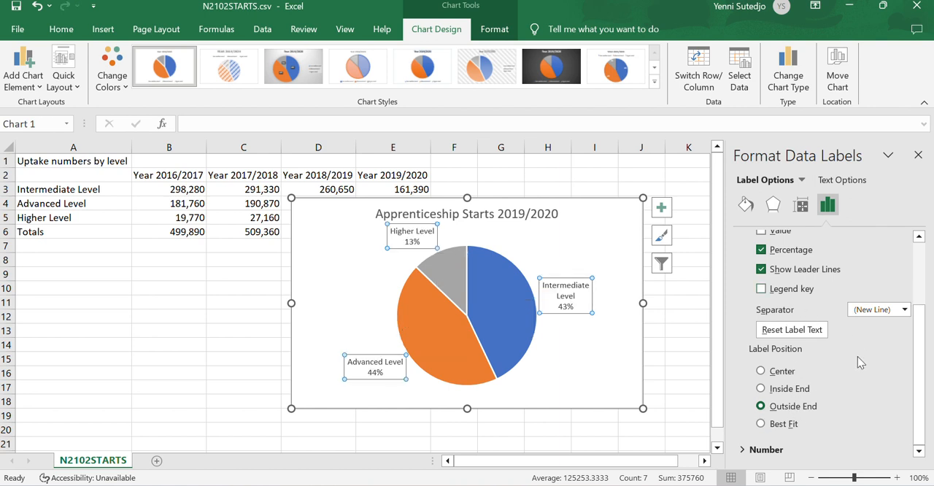
# - Try the Best Fit, Inside End and Center positions for the data labels and return to Outside End
pyautogui.click(782, 424)
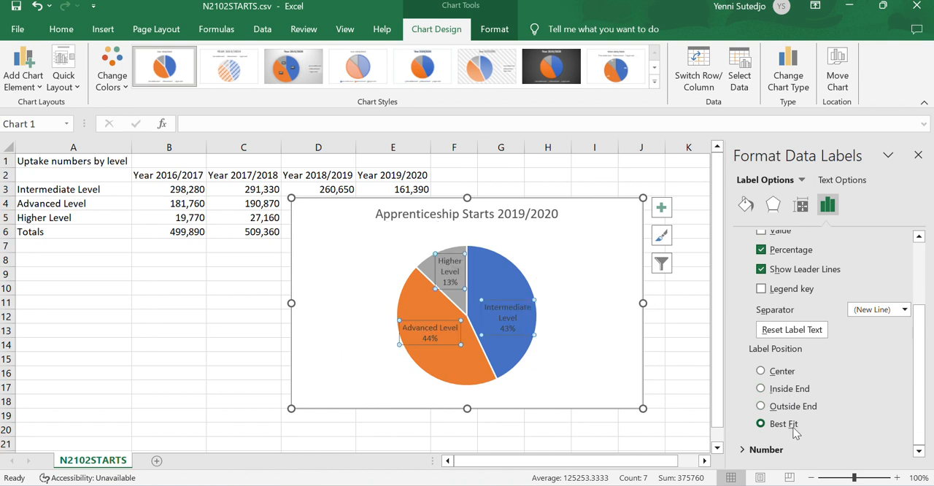
pyautogui.click(795, 408)
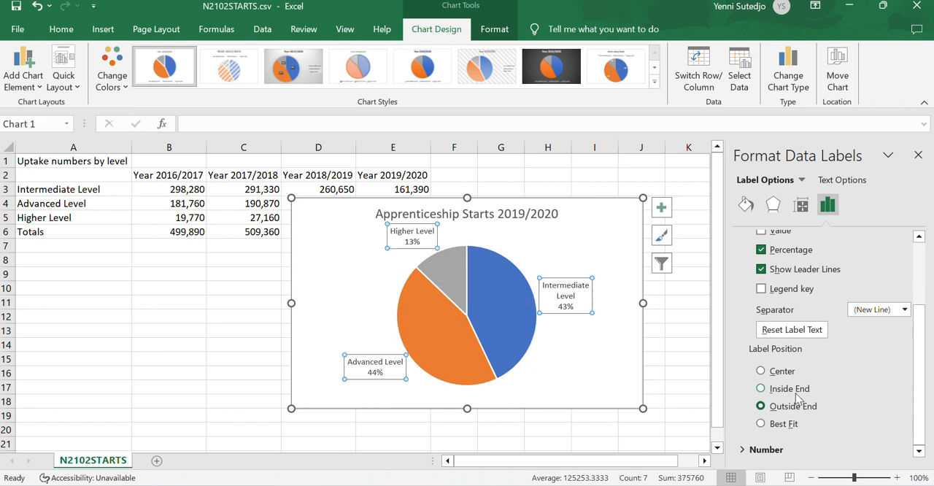
pyautogui.click(797, 391)
pyautogui.click(796, 378)
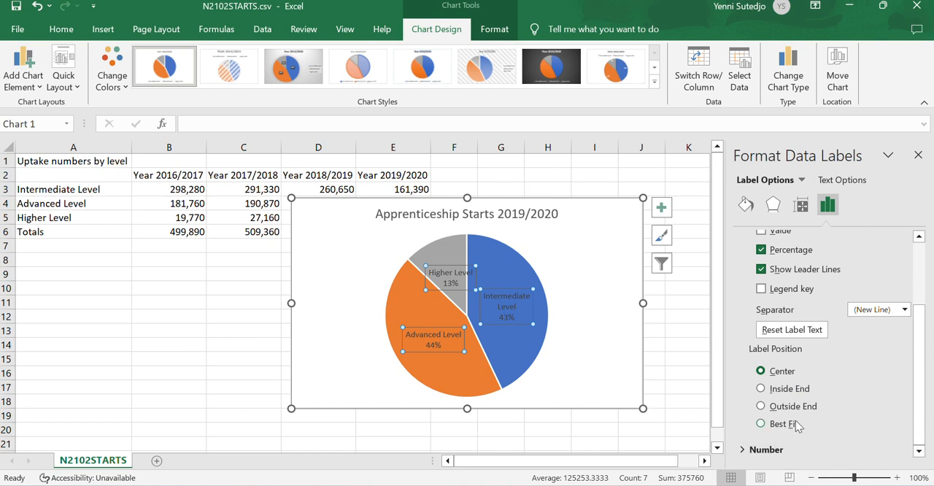
pyautogui.click(800, 412)
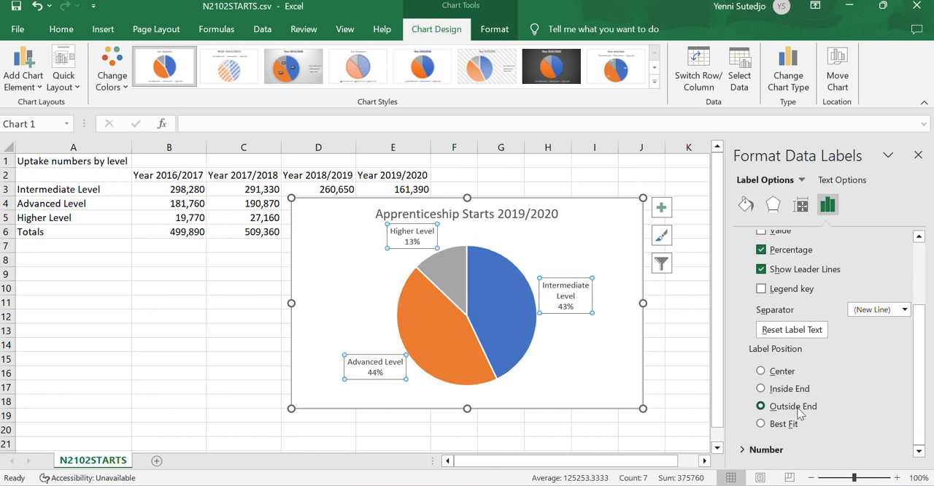
# - Examine the separator, label position and number format options for the pie chart's data labels
pyautogui.moveTo(919, 396); pyautogui.dragTo(929, 435)
pyautogui.click(905, 309)
pyautogui.click(908, 314)
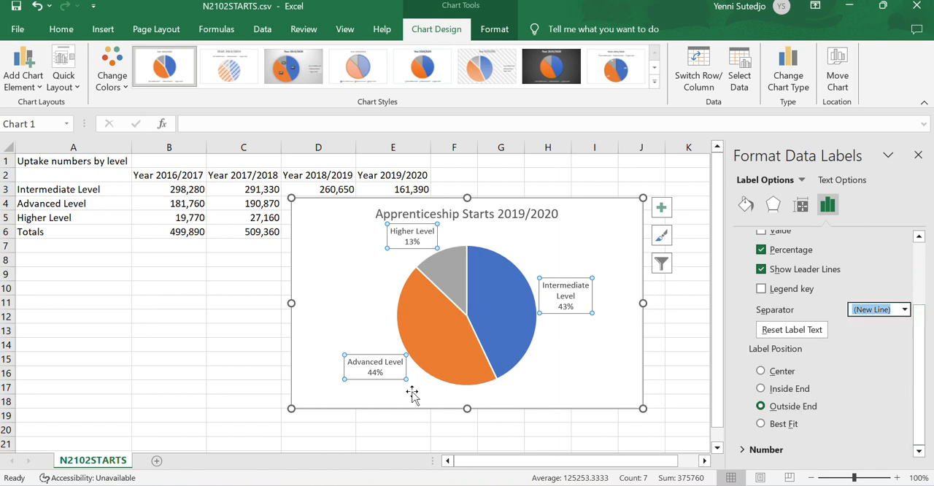
pyautogui.click(425, 392)
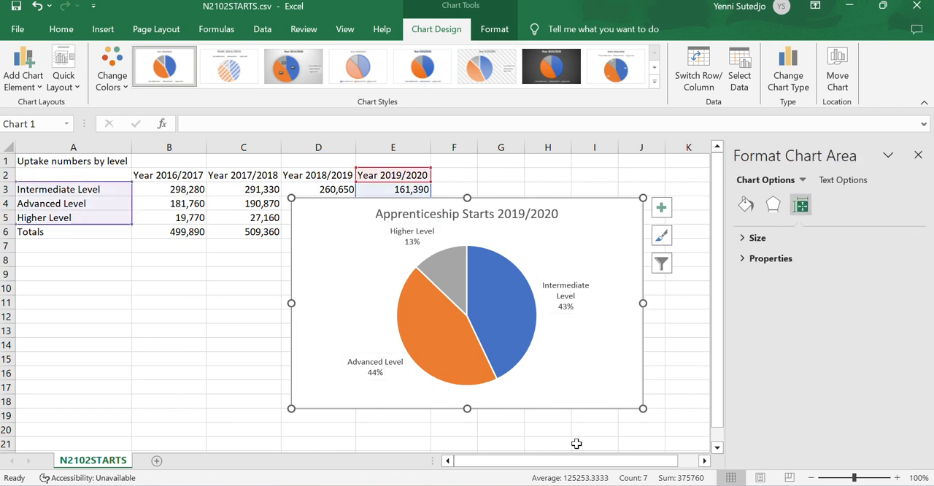
pyautogui.click(375, 370)
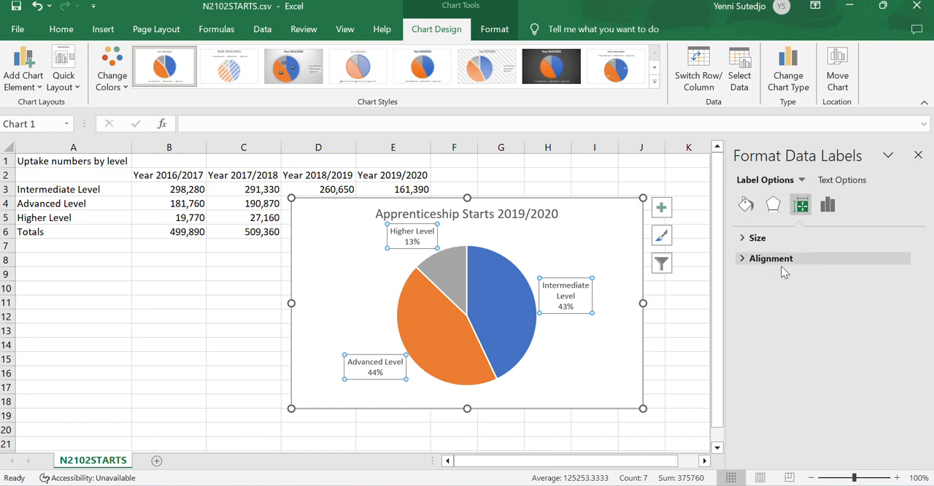
pyautogui.rightClick(385, 373)
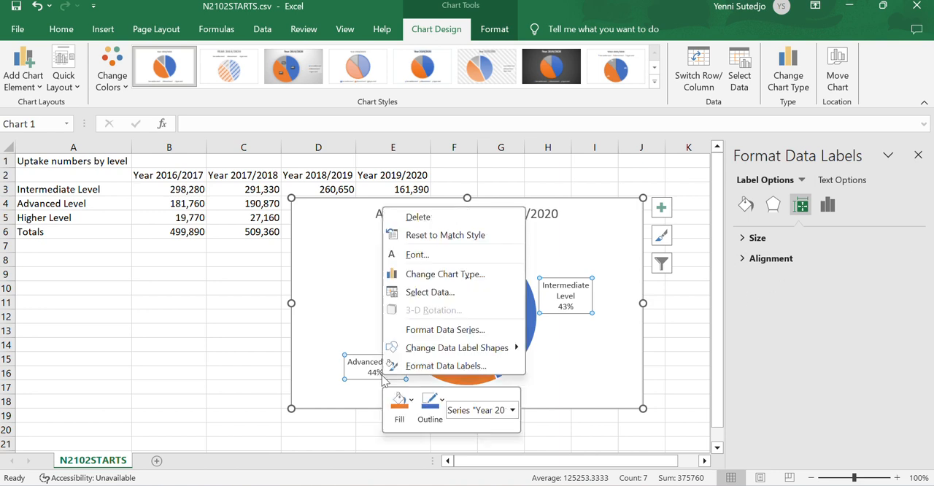
pyautogui.click(428, 366)
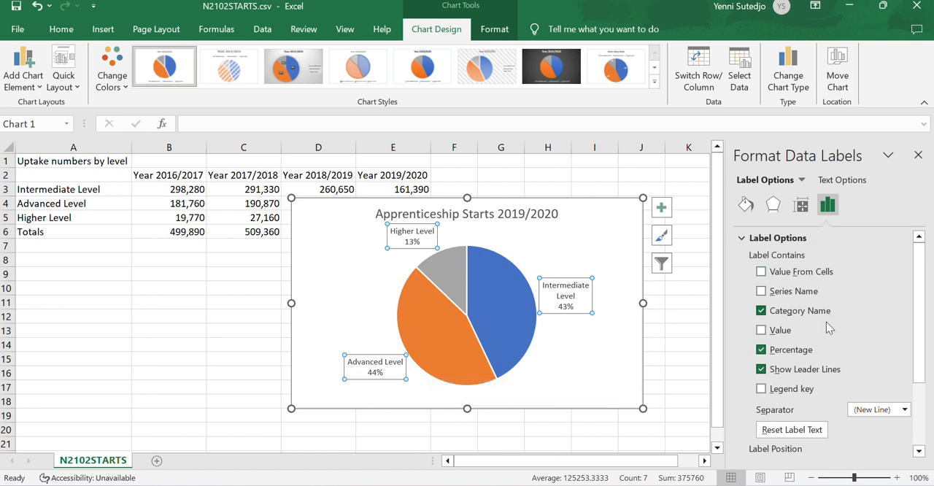
pyautogui.scroll(-1, 919, 329)
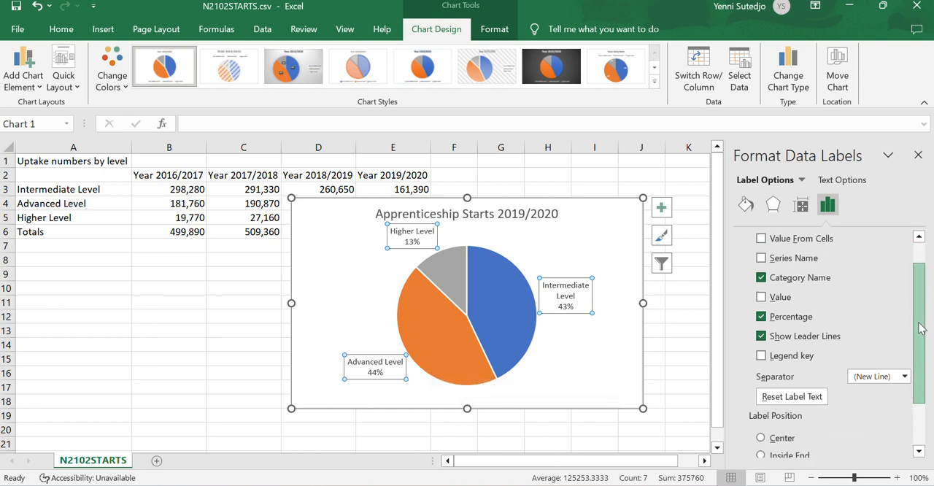
pyautogui.moveTo(919, 328); pyautogui.dragTo(921, 370)
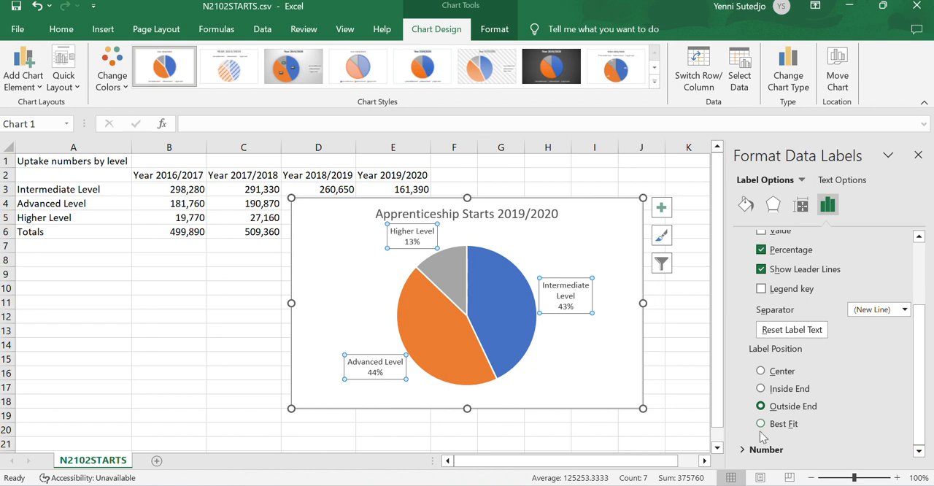
pyautogui.click(891, 446)
pyautogui.moveTo(920, 378); pyautogui.dragTo(920, 445)
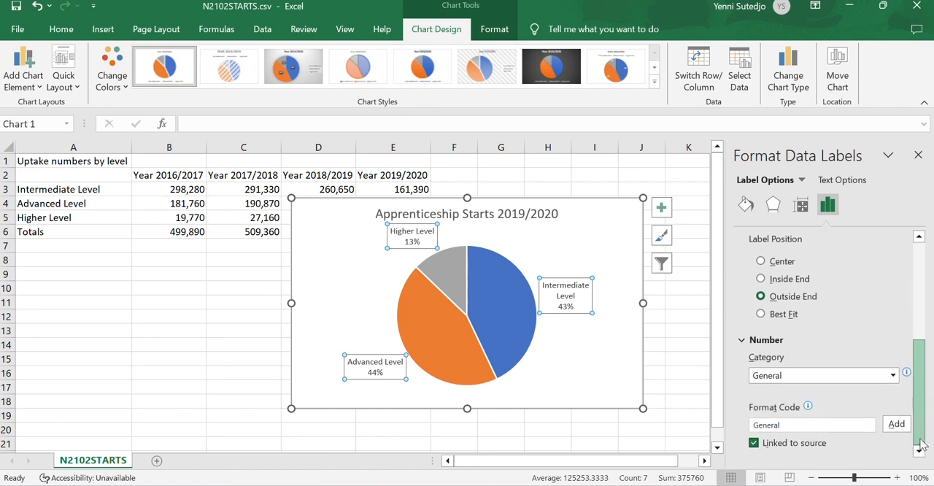
pyautogui.scroll(5, 920, 444)
pyautogui.click(587, 367)
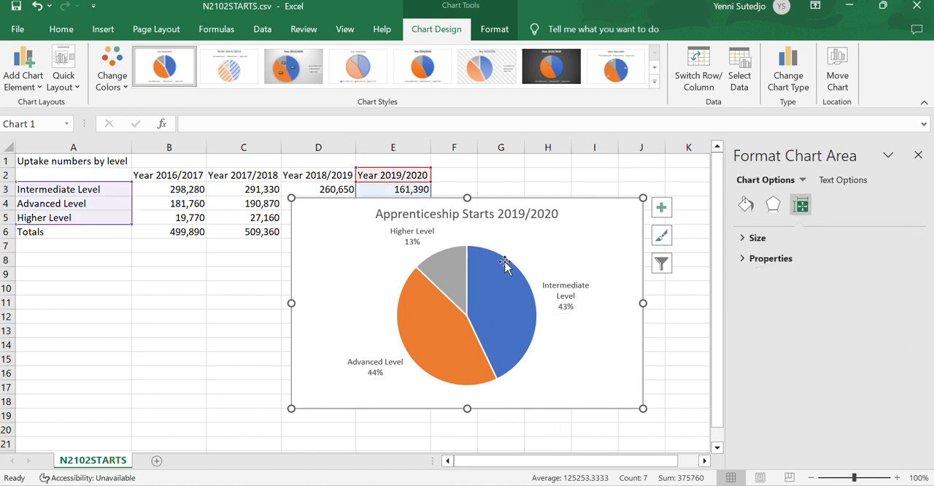
# - Try changing the shape of the pie chart's data labels to Callout: Line
pyautogui.moveTo(505, 265)
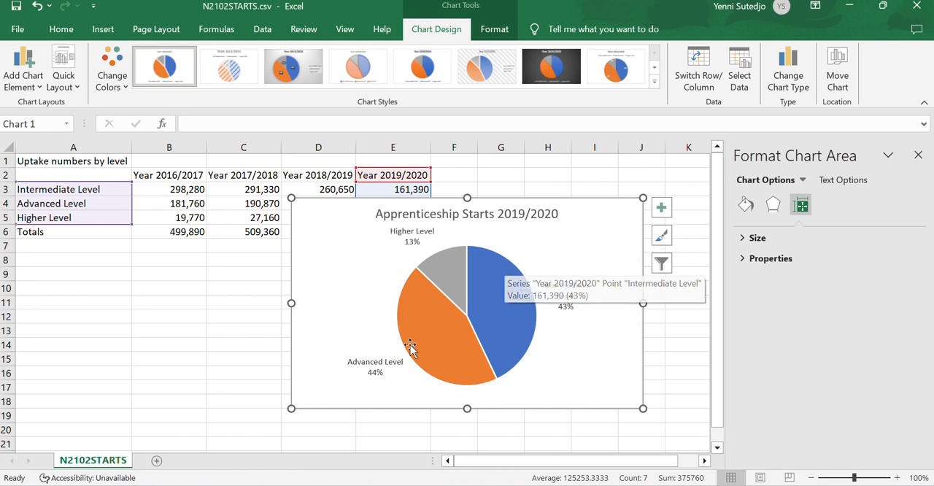
pyautogui.click(372, 366)
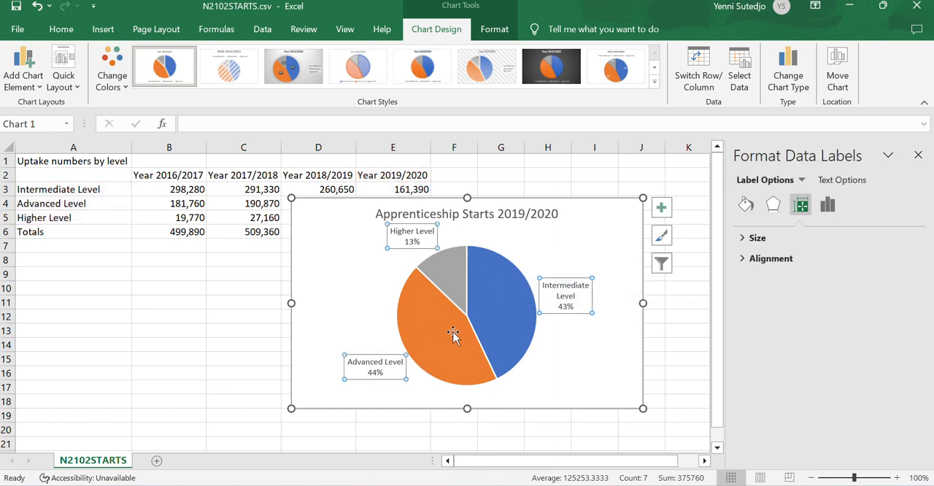
pyautogui.rightClick(375, 372)
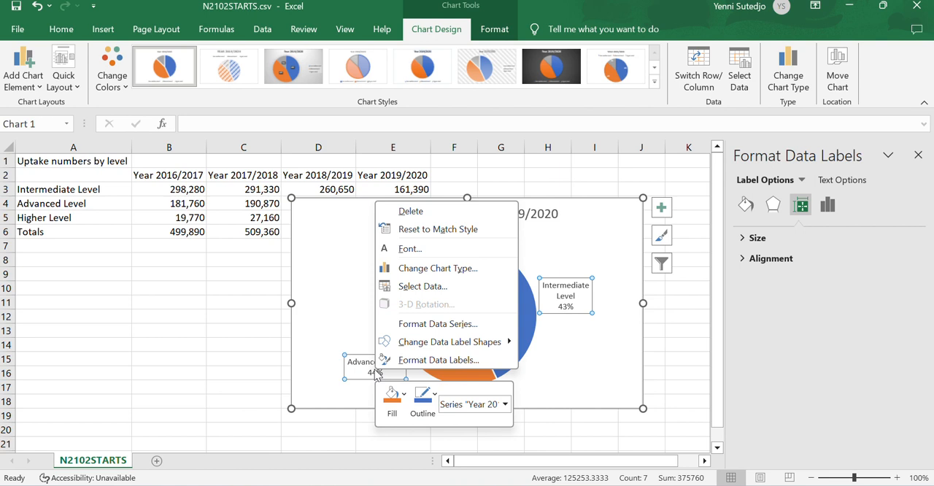
pyautogui.moveTo(436, 341)
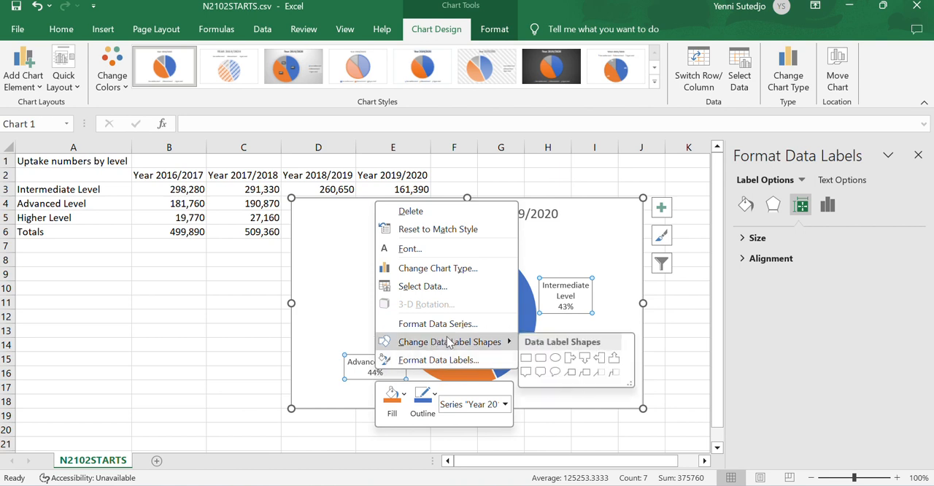
pyautogui.click(570, 373)
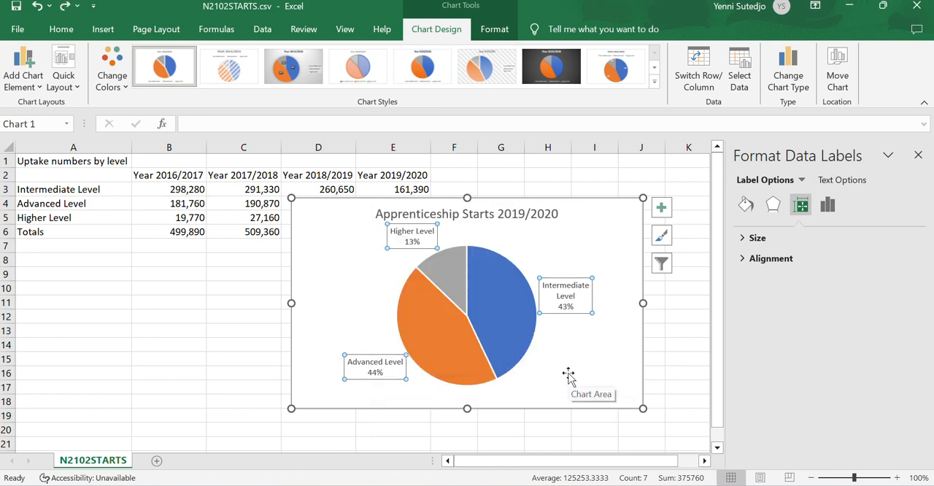
# - Examine the outline options of the pie chart's data labels and the formatting options of the pie series
pyautogui.rightClick(372, 372)
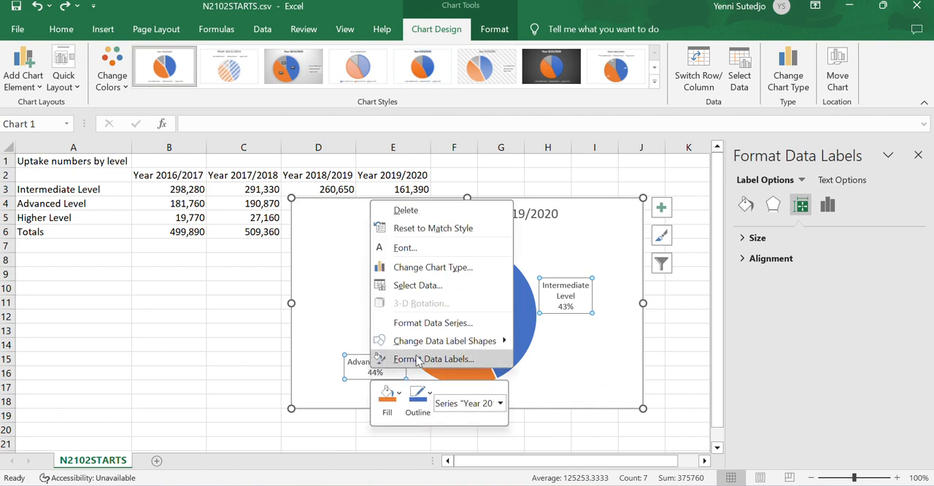
pyautogui.click(429, 396)
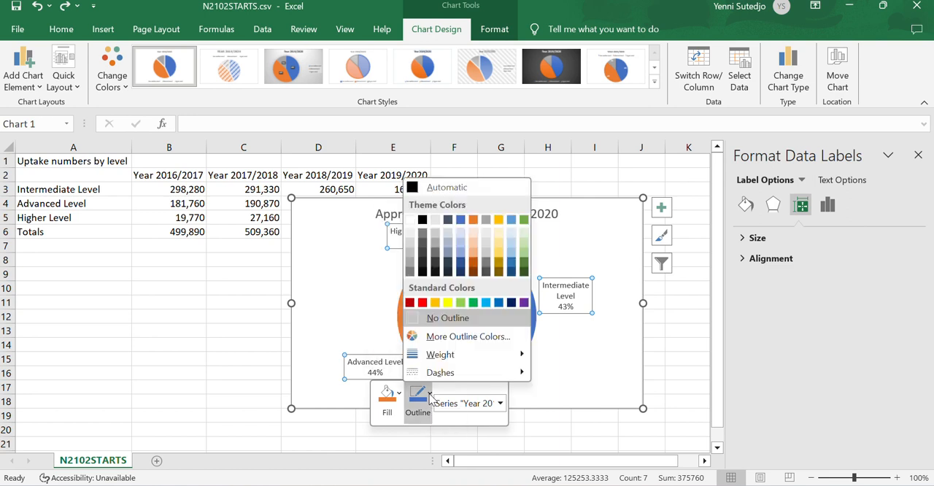
pyautogui.click(576, 376)
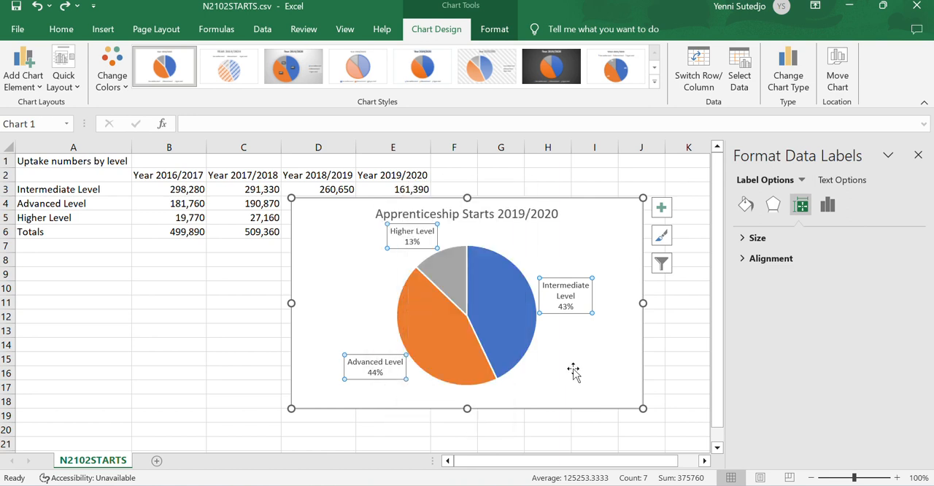
pyautogui.click(607, 365)
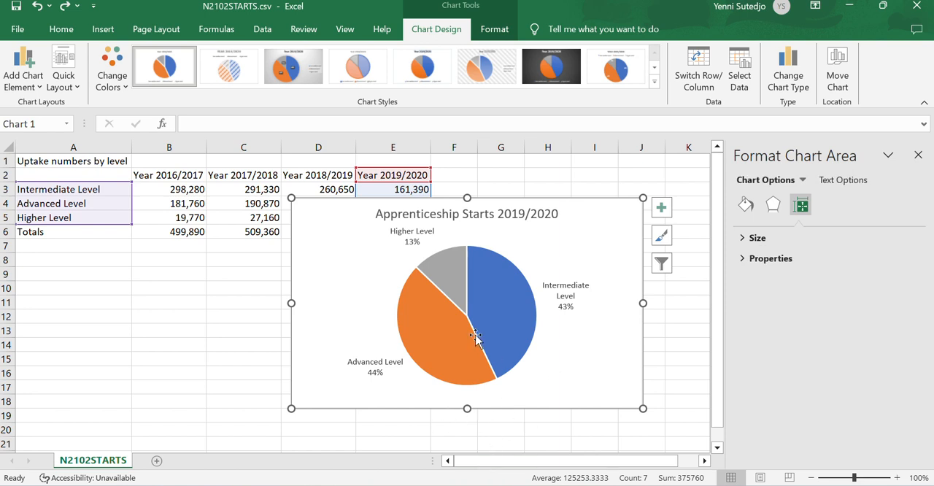
pyautogui.click(459, 279)
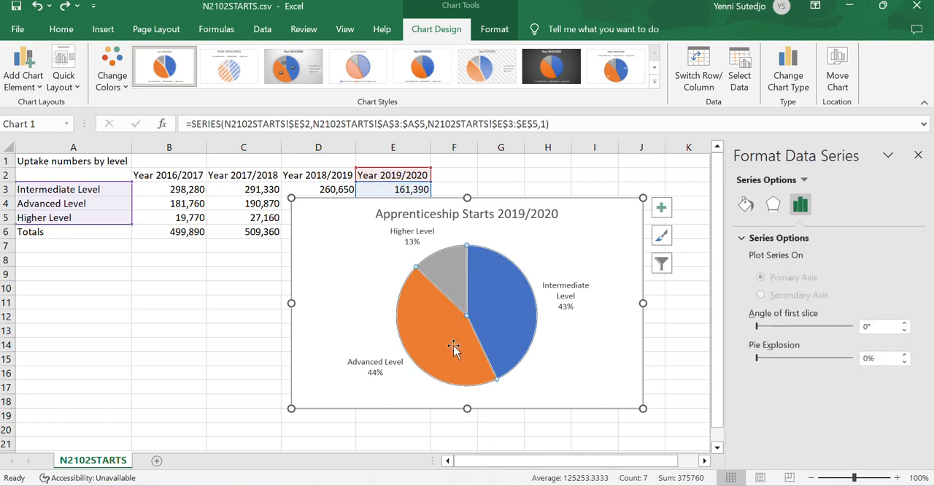
pyautogui.click(745, 205)
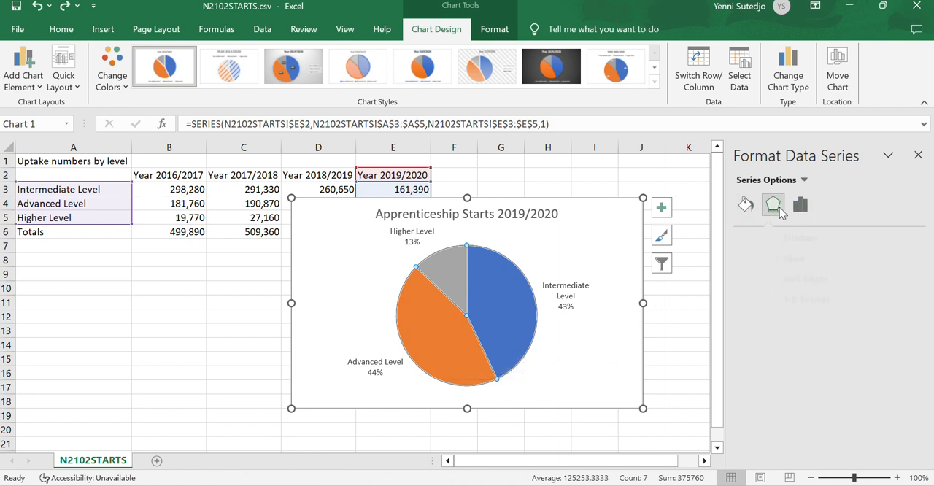
pyautogui.click(773, 205)
pyautogui.click(745, 206)
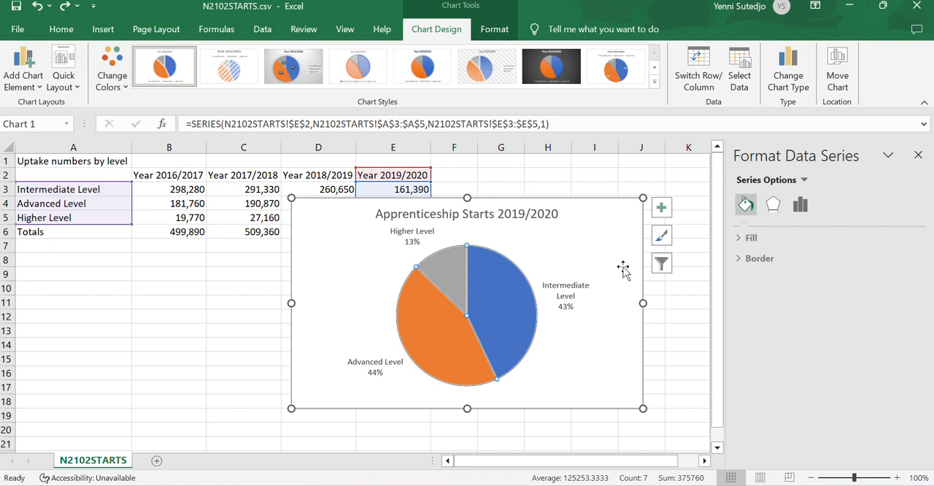
# - Turn off leader lines for the pie chart's data labels and set their label position to Center
pyautogui.click(567, 298)
pyautogui.rightClick(568, 299)
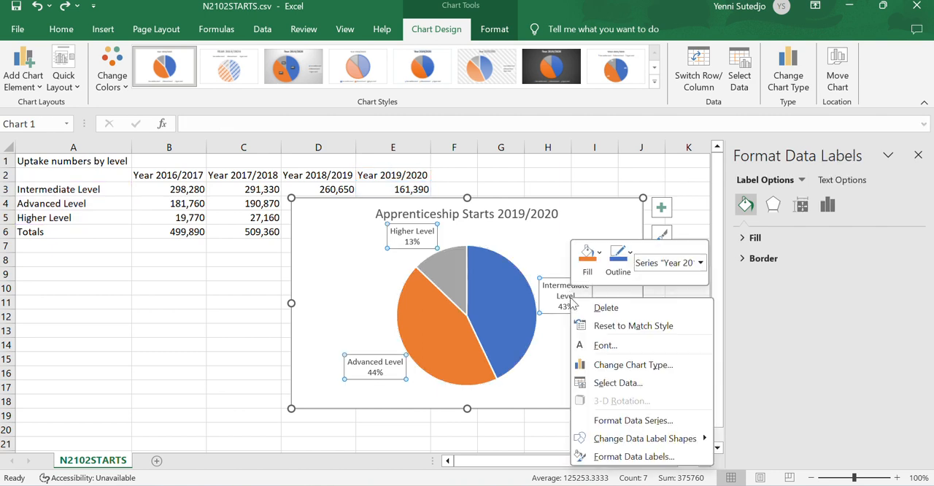
pyautogui.click(671, 455)
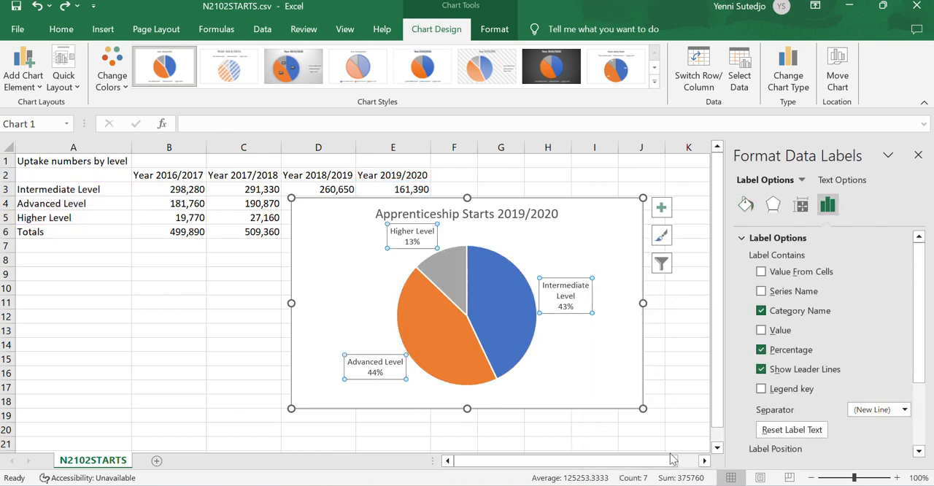
pyautogui.click(761, 369)
pyautogui.scroll(-3, 761, 374)
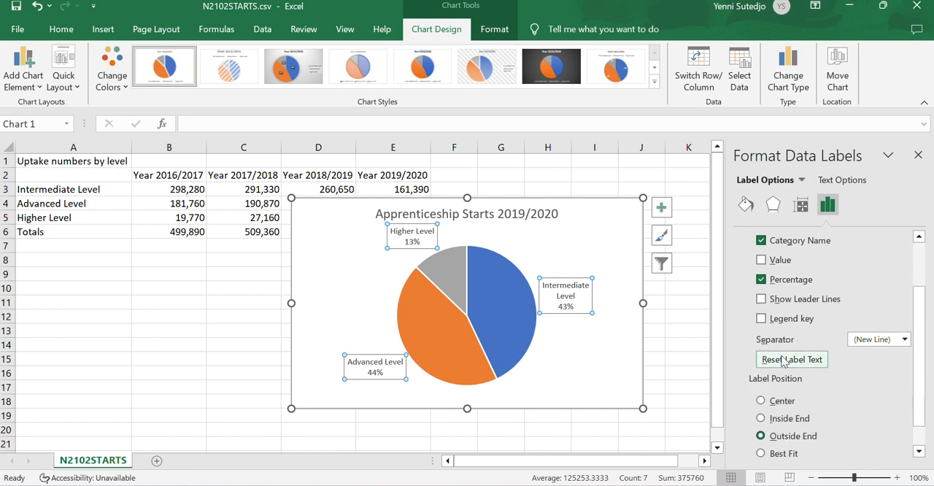
pyautogui.click(782, 361)
pyautogui.click(787, 404)
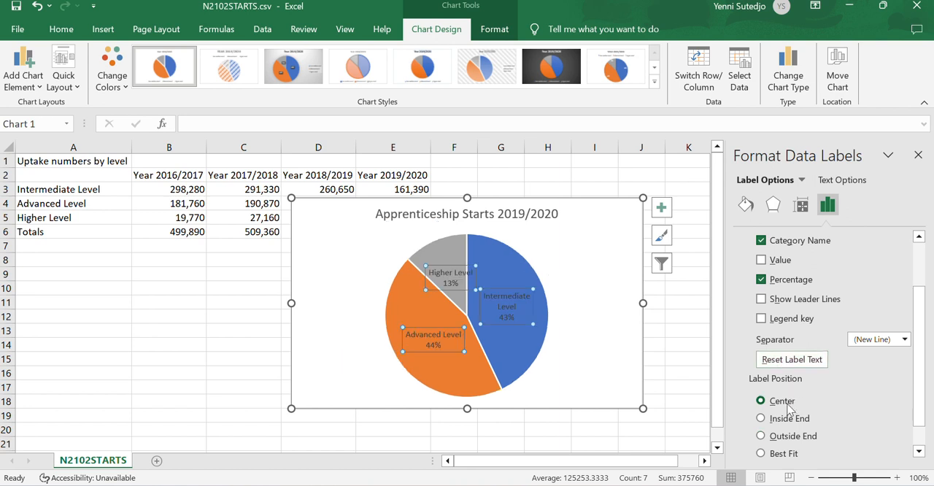
# - Try moving the Advanced Level data label outside the pie and undo the move
pyautogui.click(427, 340)
pyautogui.moveTo(427, 340); pyautogui.dragTo(342, 367)
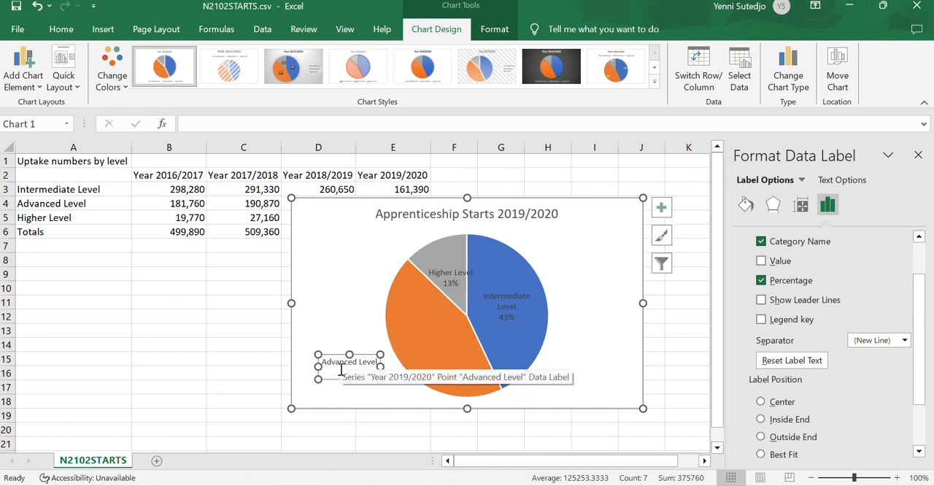
pyautogui.hotkey('ctrl', 'z')
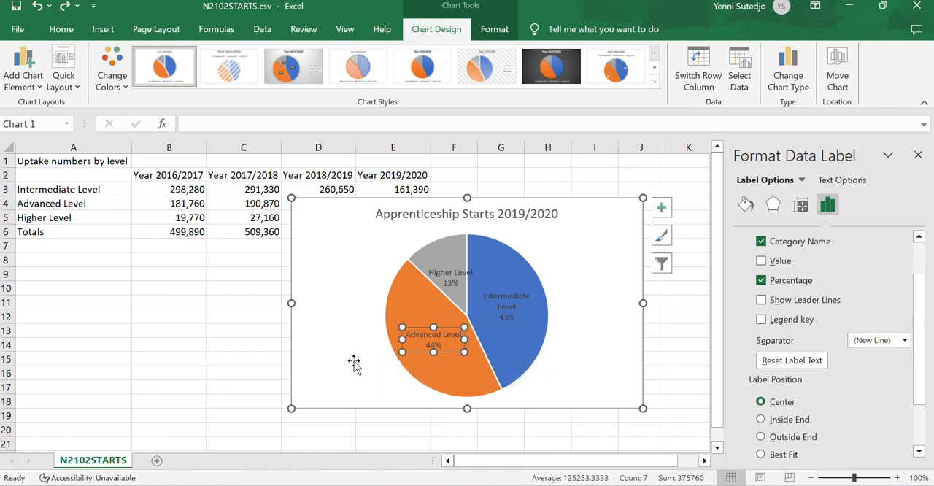
pyautogui.click(452, 281)
pyautogui.click(509, 312)
pyautogui.click(417, 339)
pyautogui.click(505, 310)
pyautogui.click(591, 332)
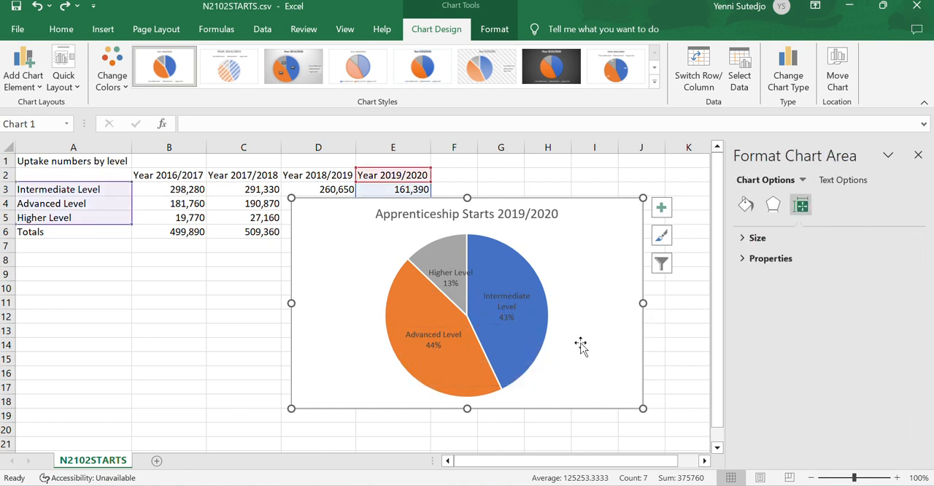
# - Move the Advanced Level, Intermediate Level and Higher Level data labels individually outside the pie, each beside its own sector
pyautogui.click(507, 312)
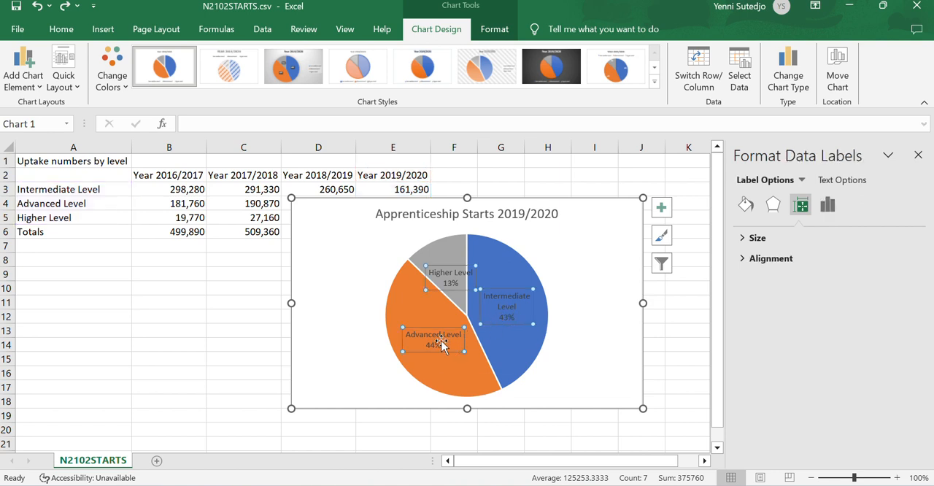
pyautogui.moveTo(435, 341); pyautogui.dragTo(359, 379)
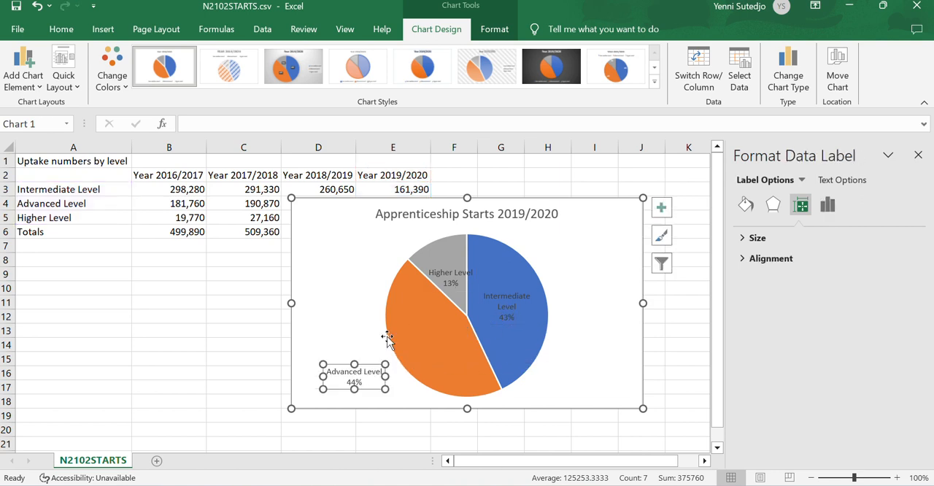
pyautogui.click(448, 283)
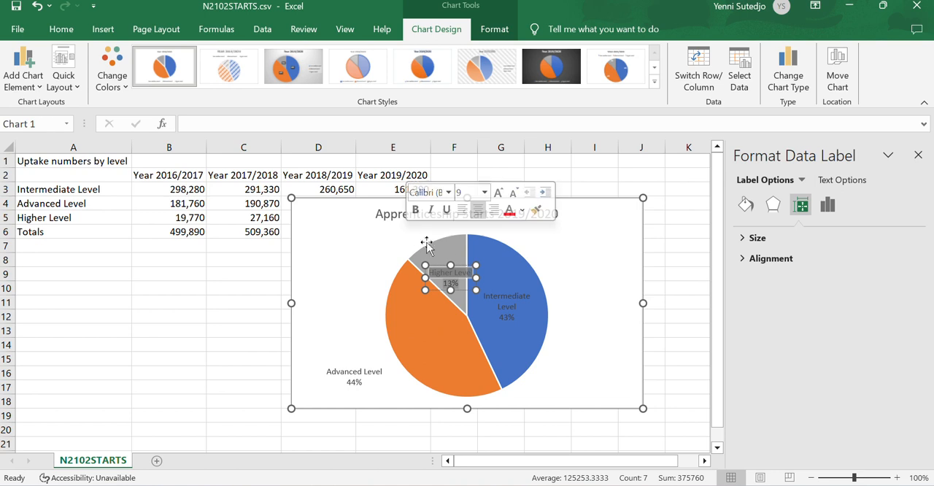
pyautogui.click(507, 306)
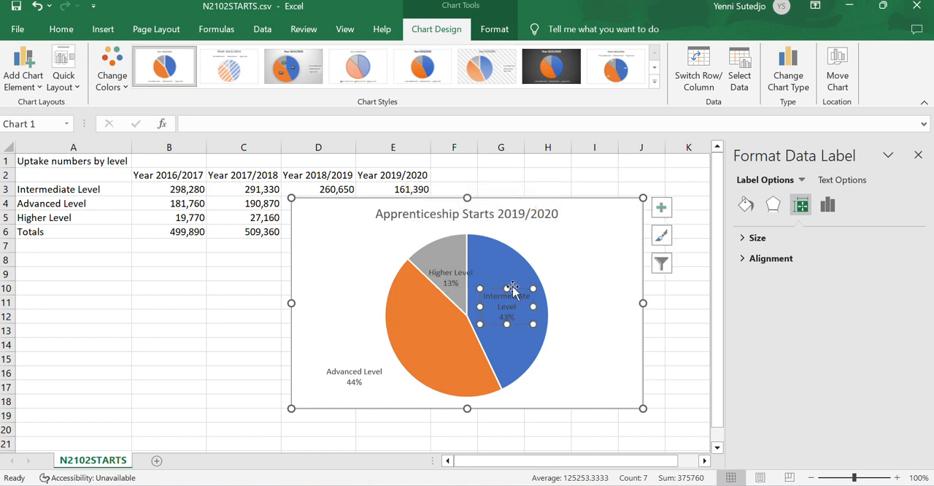
pyautogui.moveTo(513, 287); pyautogui.dragTo(596, 275)
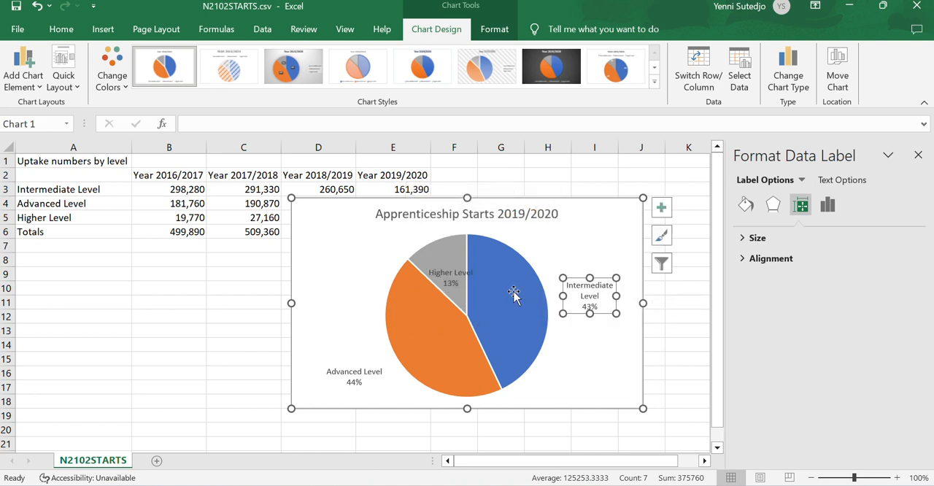
pyautogui.click(452, 280)
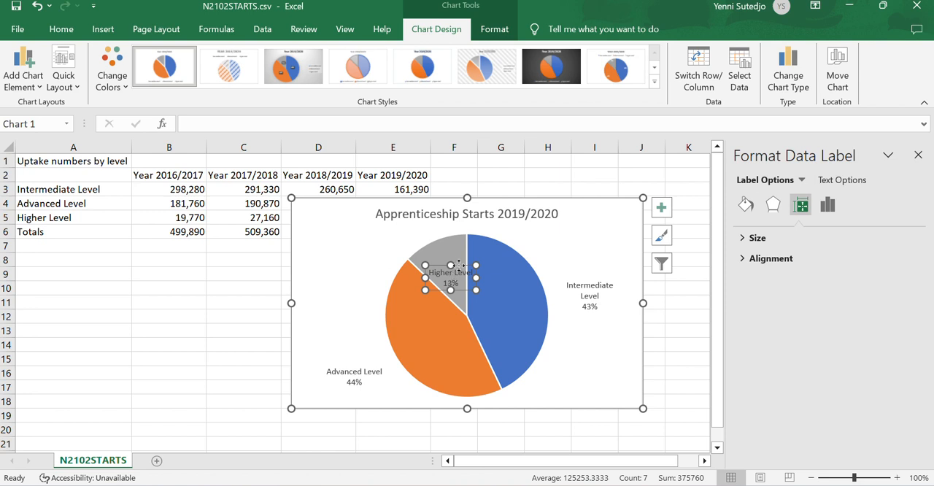
pyautogui.moveTo(458, 264); pyautogui.dragTo(399, 224)
pyautogui.click(677, 348)
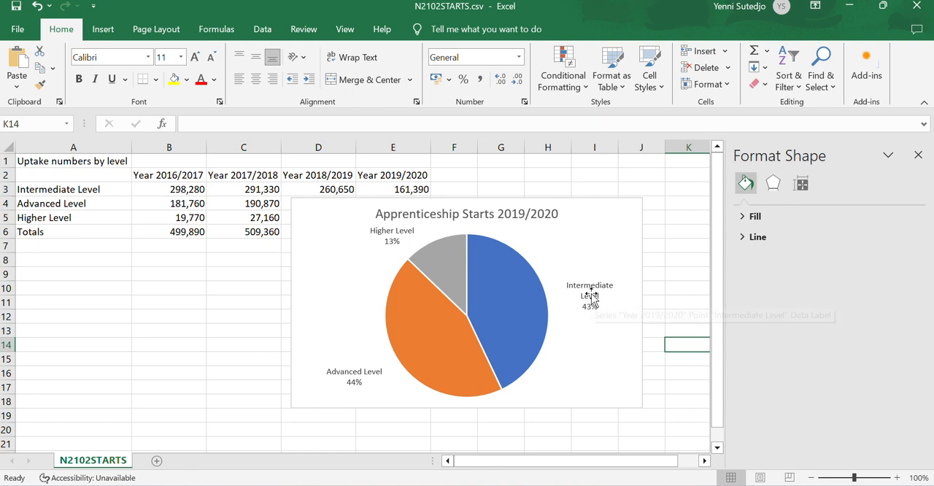
# - Fine-tune the positions of the three data labels so each sits closer to its pie sector without overlapping
pyautogui.click(360, 379)
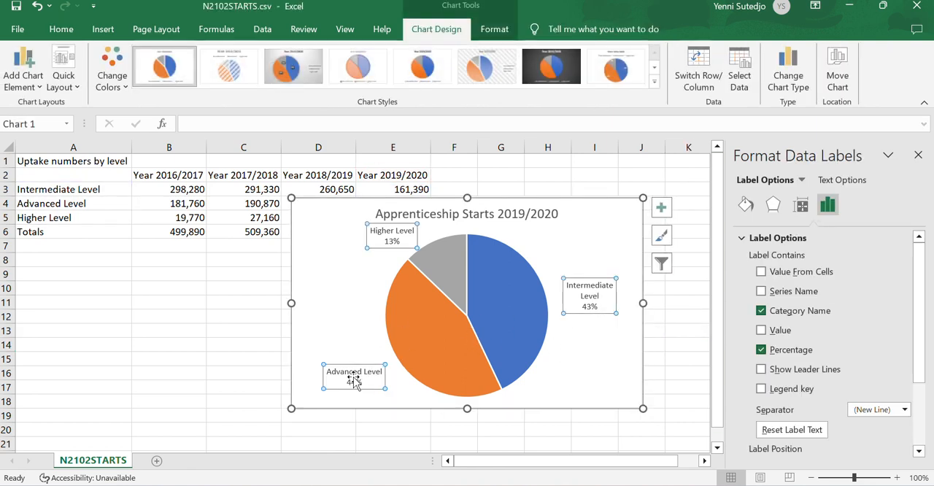
pyautogui.click(359, 368)
pyautogui.moveTo(359, 365); pyautogui.dragTo(358, 365)
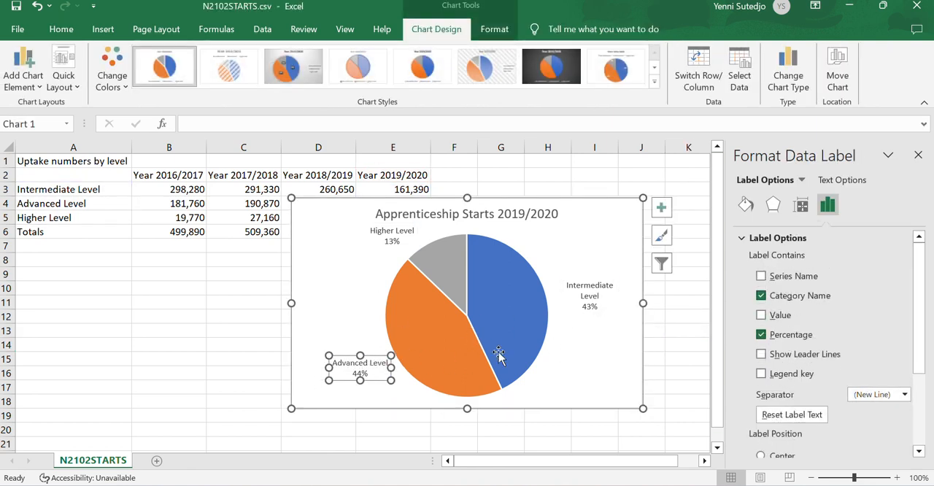
pyautogui.click(585, 290)
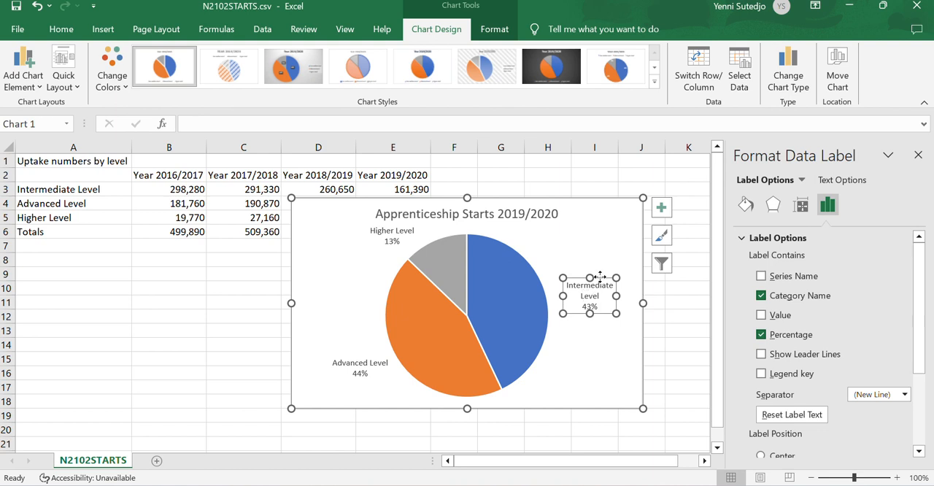
pyautogui.moveTo(600, 278); pyautogui.dragTo(592, 278)
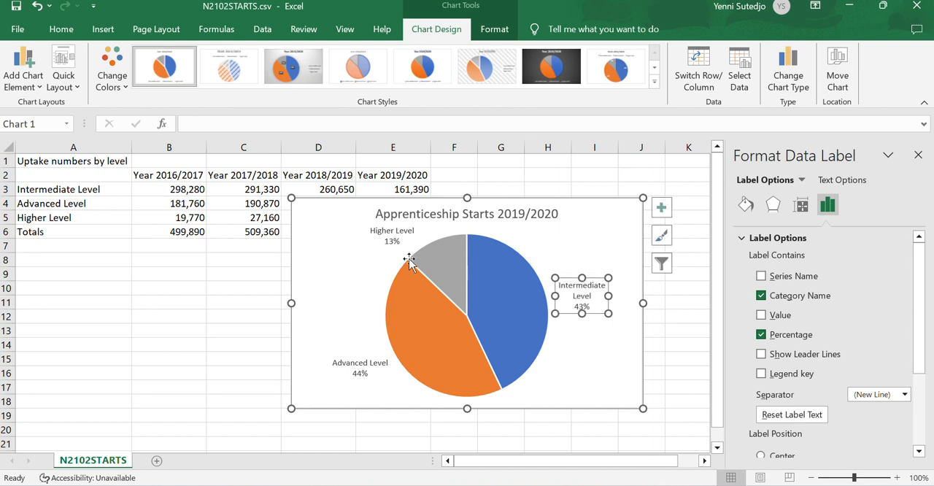
pyautogui.click(392, 235)
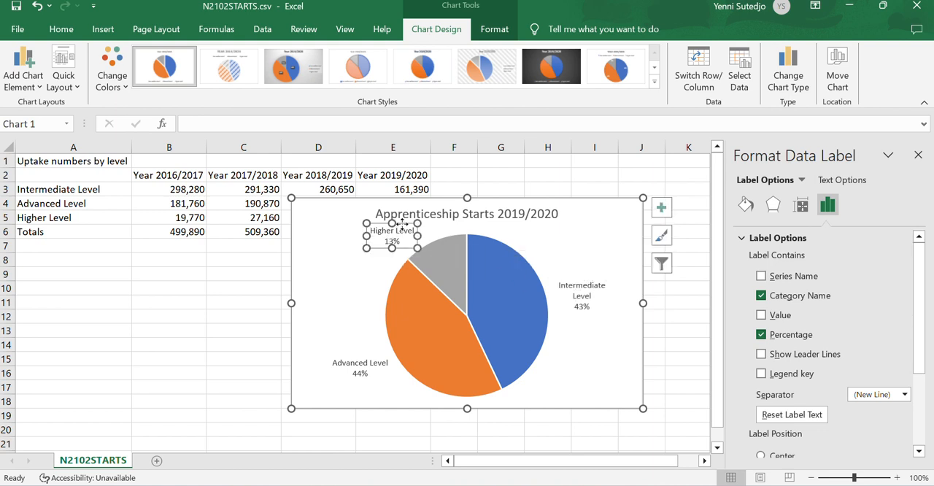
pyautogui.moveTo(402, 224); pyautogui.dragTo(410, 221)
pyautogui.click(610, 370)
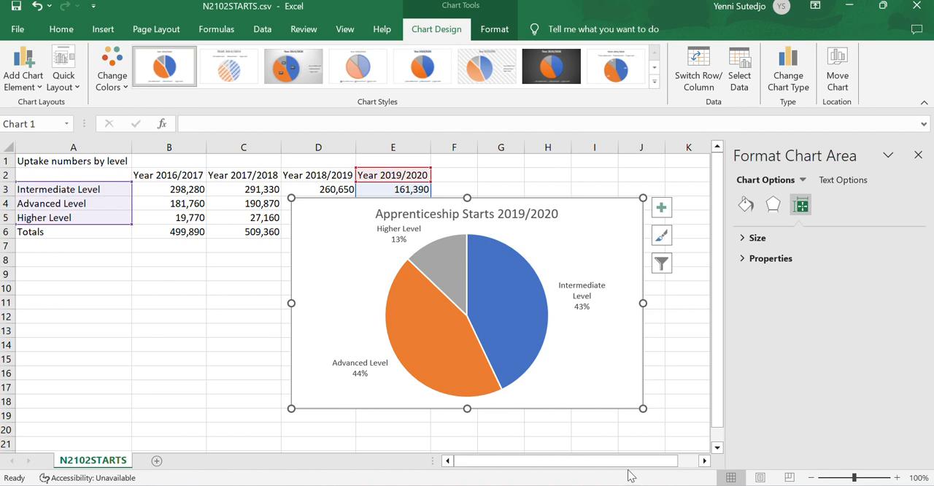
# - Check question 13 in the exam paper, then in the Word newsletter add an empty paragraph after the one ending "outnumbered those at intermediate level."
pyautogui.hotkey('alt', 'Tab')
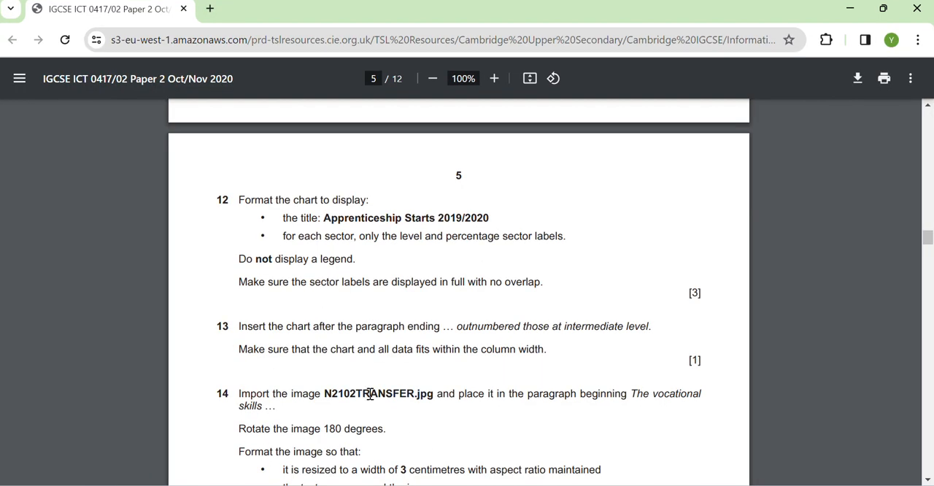
pyautogui.scroll(-1, 375, 292)
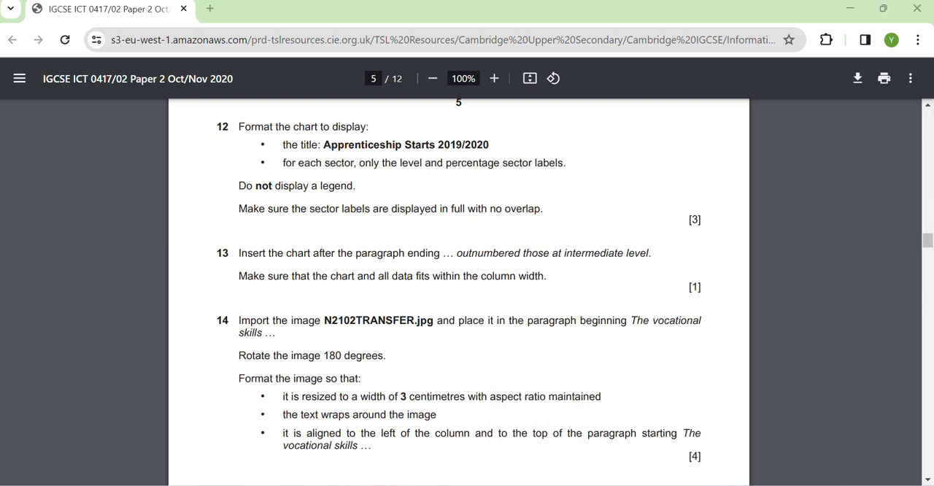
pyautogui.click(802, 431)
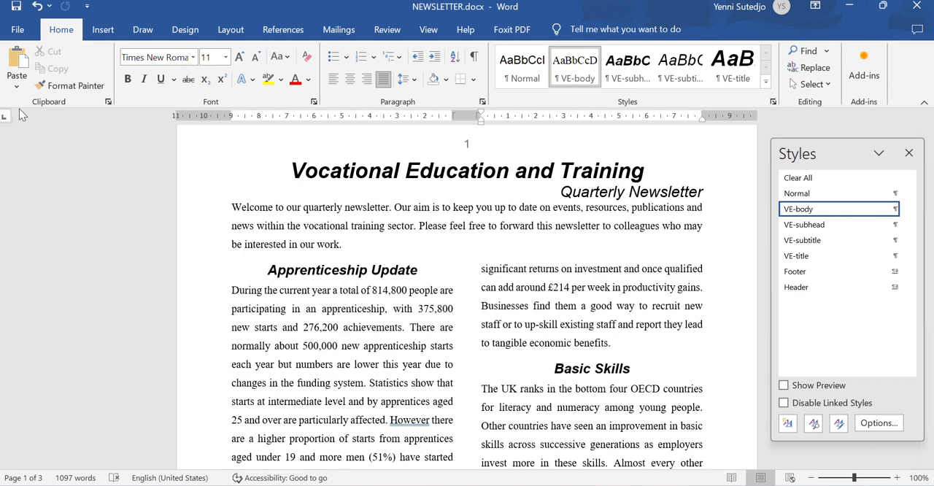
pyautogui.hotkey('ctrl', 'f')
pyautogui.write('outnumbered')
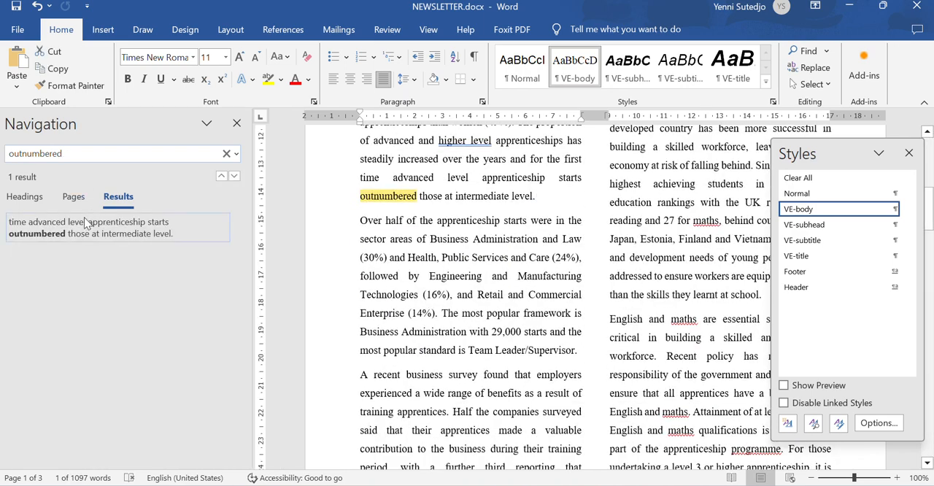
pyautogui.click(85, 231)
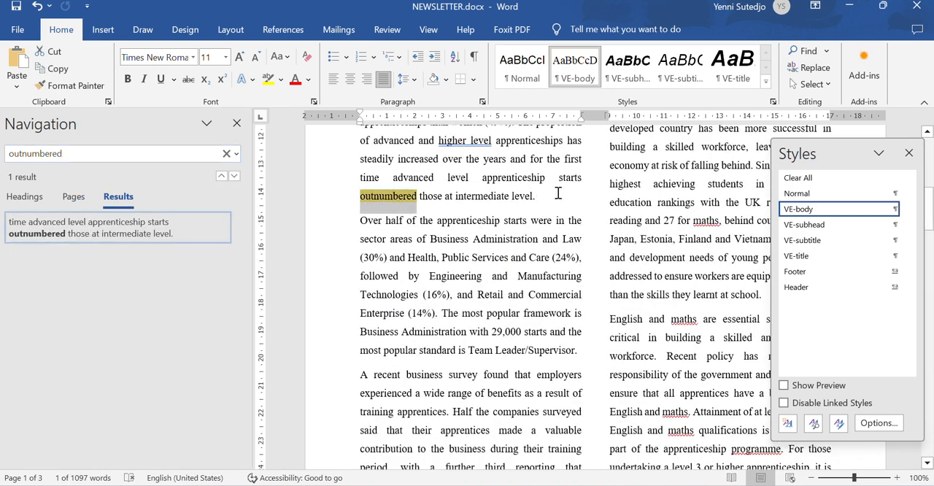
pyautogui.click(237, 122)
pyautogui.click(420, 192)
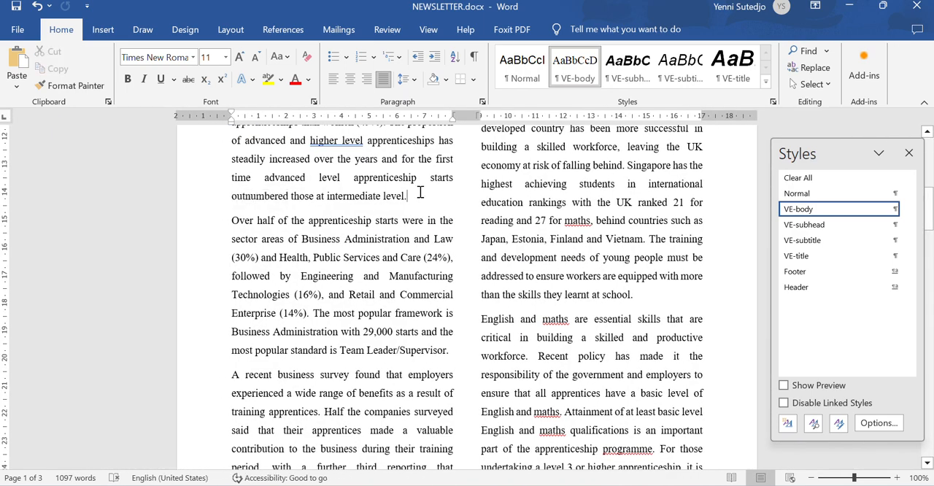
pyautogui.press('Return')
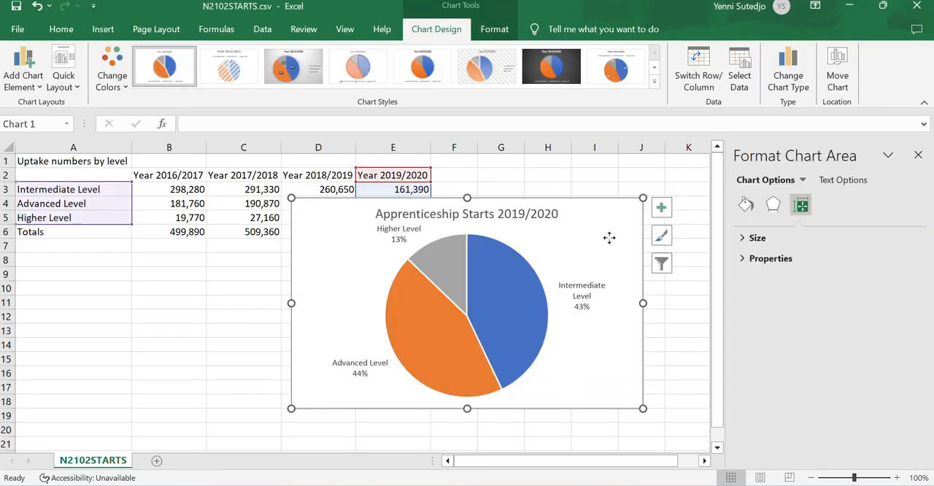
# - Copy the Apprenticeship Starts 2019/2020 pie chart from the Excel sheet and switch to the Word newsletter
pyautogui.rightClick(611, 243)
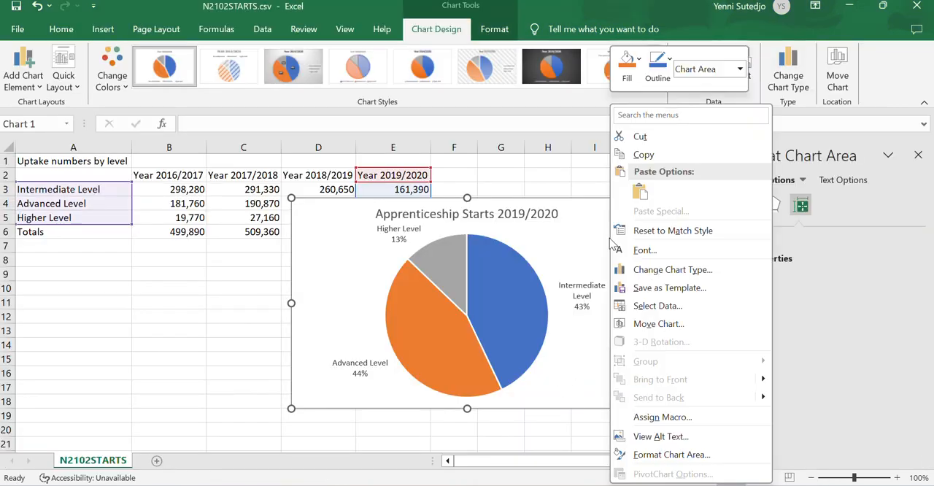
pyautogui.click(660, 154)
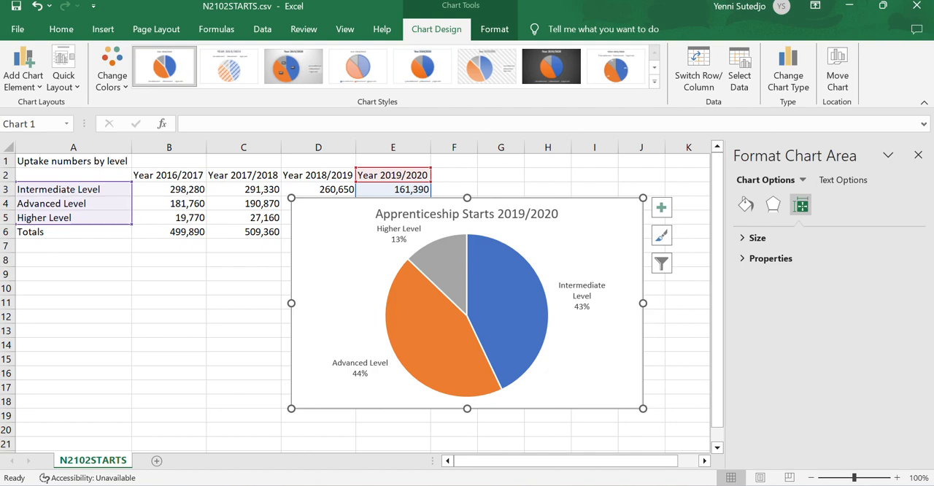
pyautogui.click(773, 381)
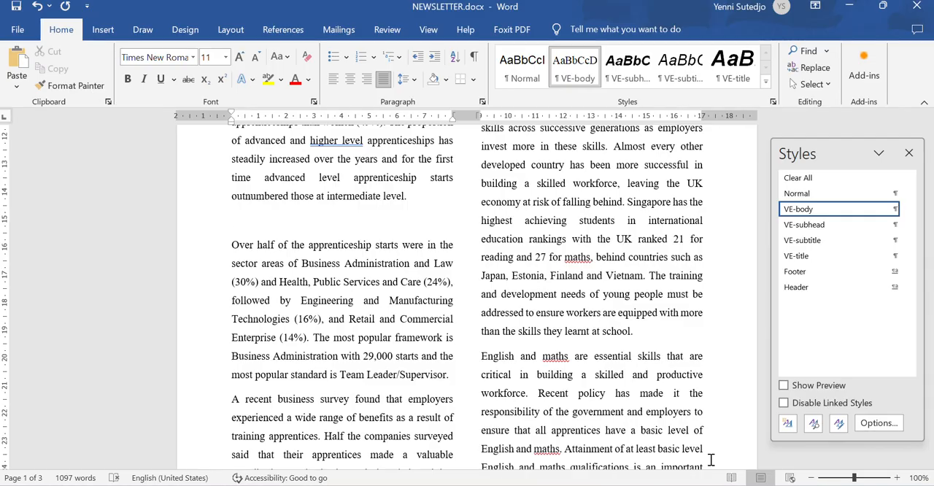
# - Try pasting the chart into the empty paragraph with the default paste format and undo the paste
pyautogui.click(309, 237)
pyautogui.hotkey('ctrl', 'v')
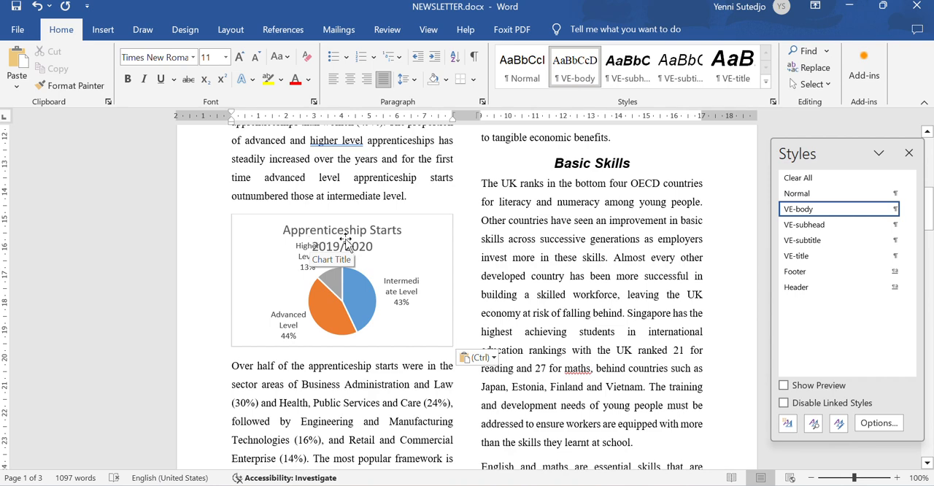
pyautogui.hotkey('ctrl', 'z')
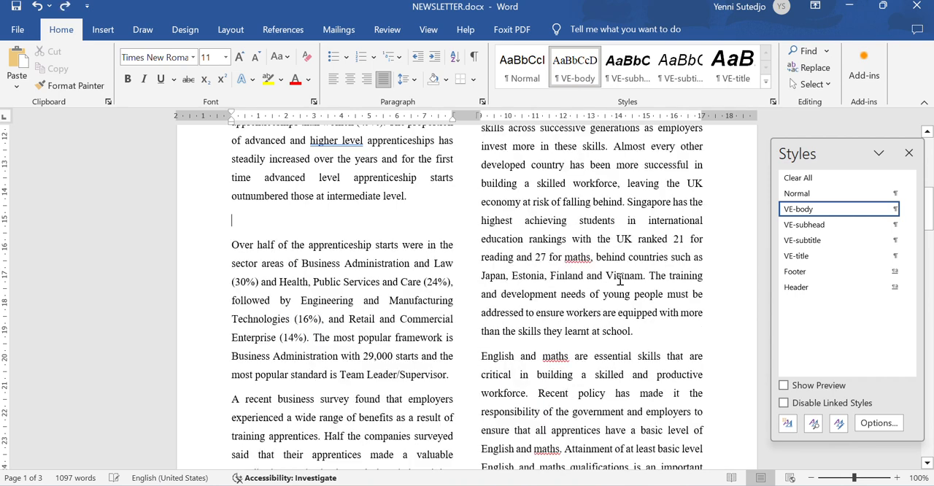
# - Paste the chart as a picture into the empty paragraph and shrink it proportionally to fit the column width
pyautogui.click(16, 85)
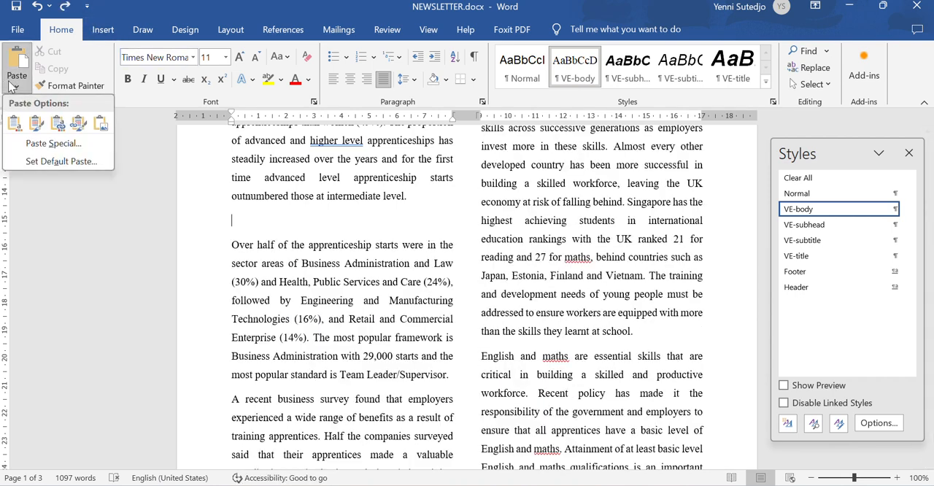
pyautogui.click(103, 125)
pyautogui.click(366, 326)
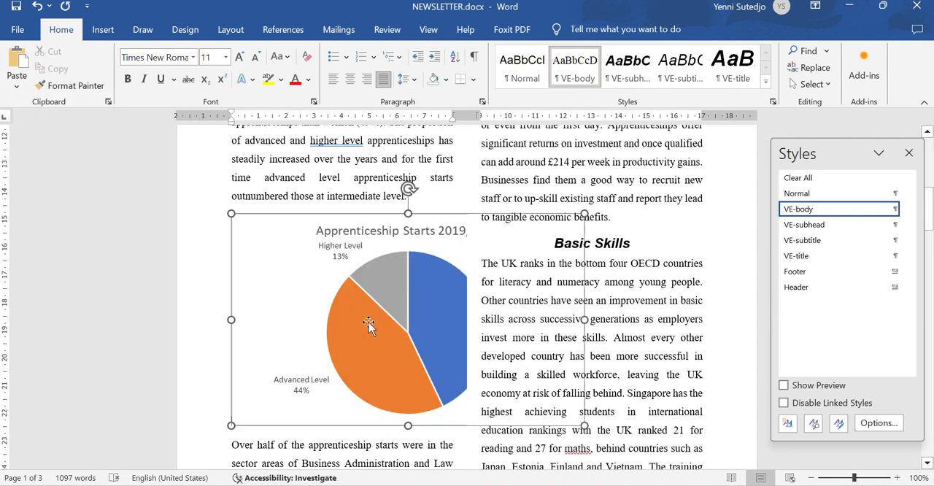
pyautogui.moveTo(585, 425); pyautogui.dragTo(433, 348)
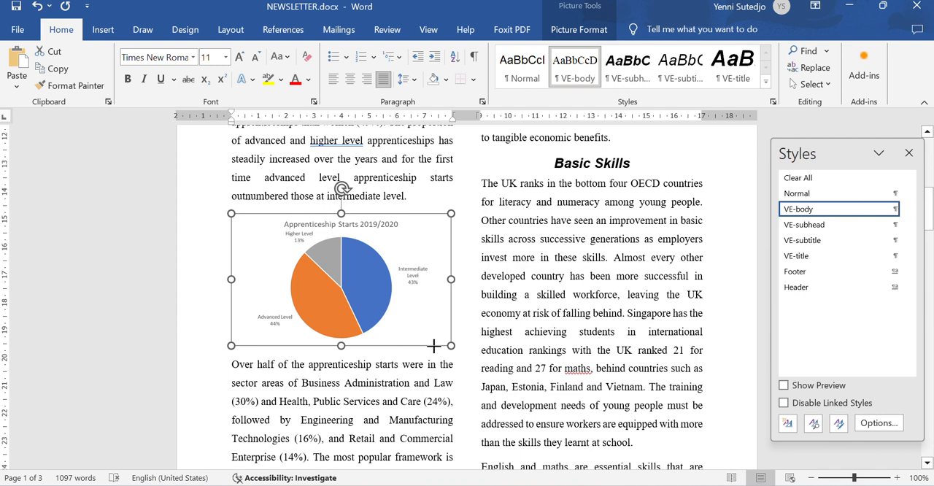
pyautogui.moveTo(433, 345); pyautogui.dragTo(436, 346)
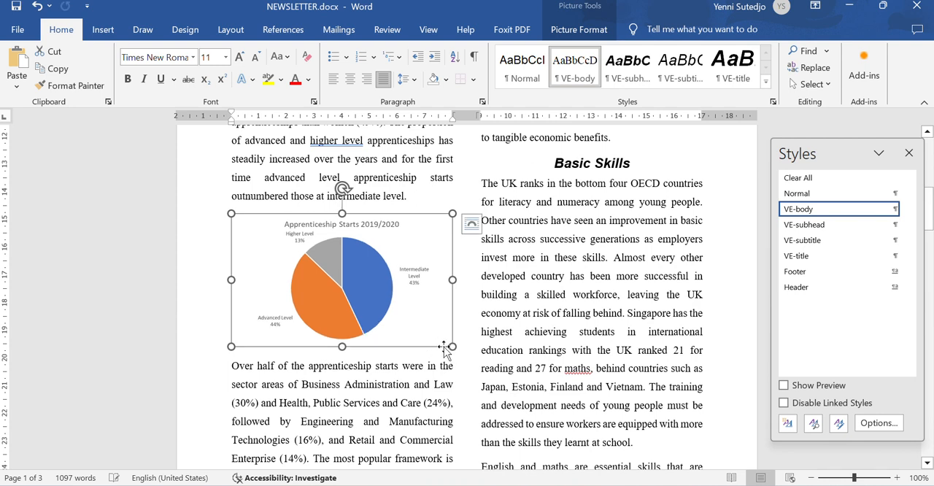
pyautogui.click(473, 313)
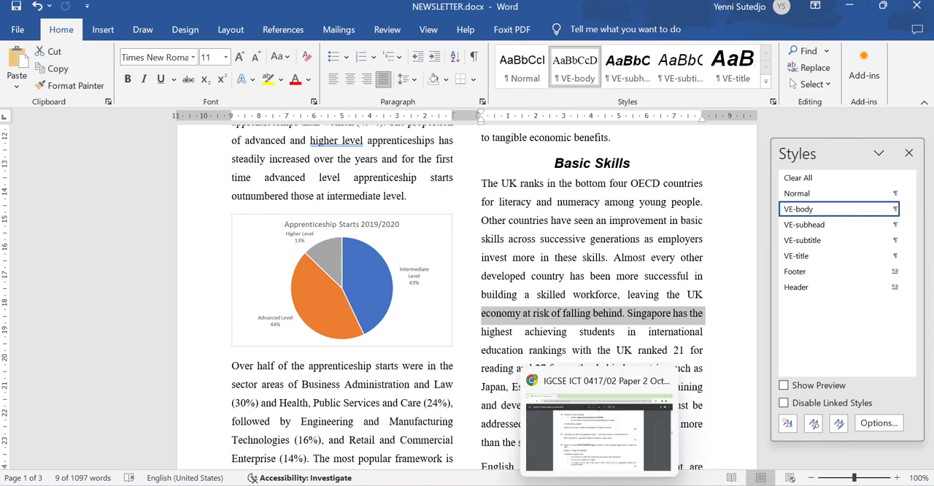
# - Read question 14 in the exam paper and return to the newsletter
pyautogui.click(601, 485)
pyautogui.scroll(-2, 385, 317)
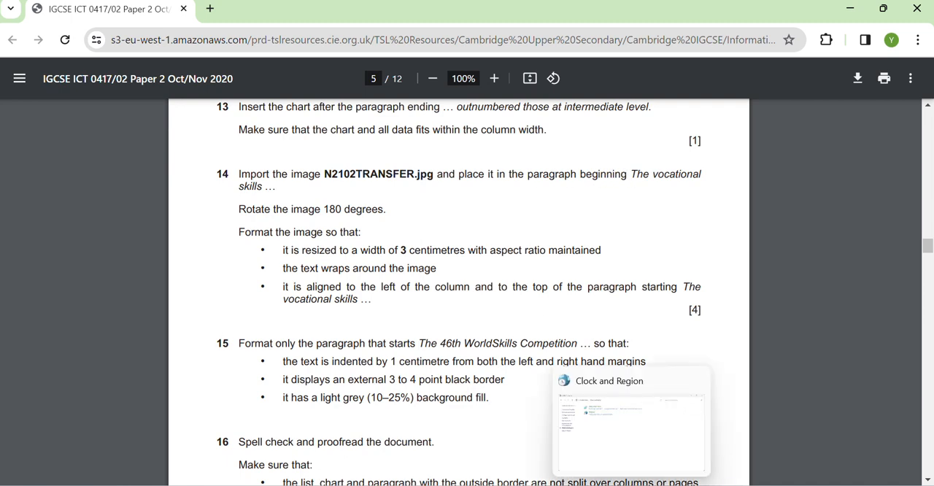
pyautogui.click(565, 484)
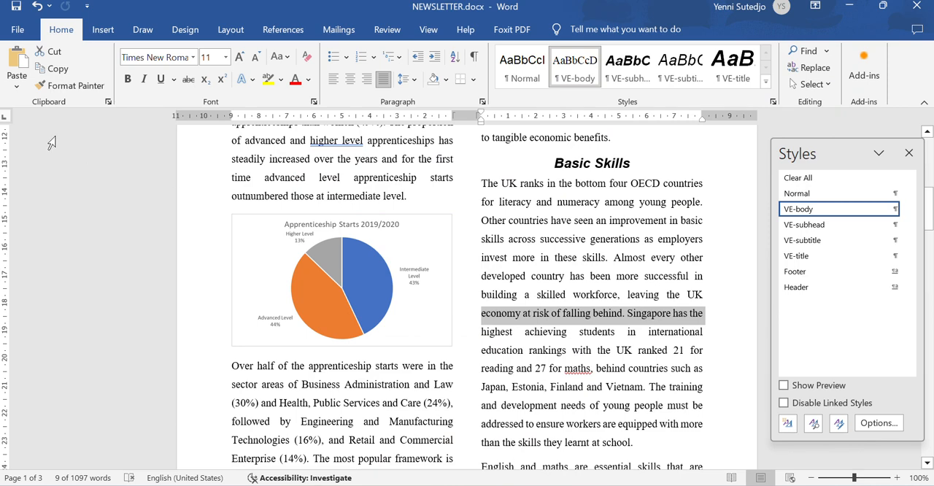
pyautogui.hotkey('ctrl', 'g')
pyautogui.write('vocat')
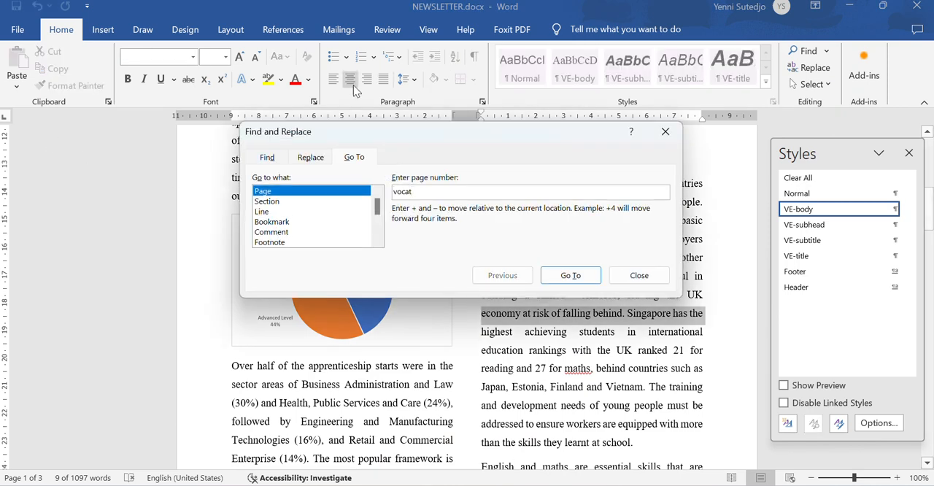
pyautogui.click(664, 131)
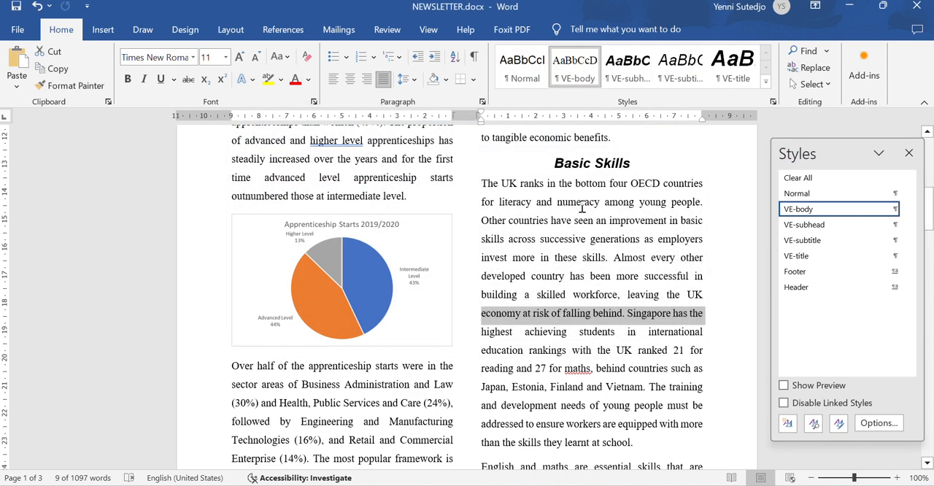
# - Find "vocational skills" in the newsletter, put the insertion point at the start of the paragraph beginning "The vocational skills", and close the Navigation and Styles panes
pyautogui.hotkey('ctrl', 'f')
pyautogui.write('vocational')
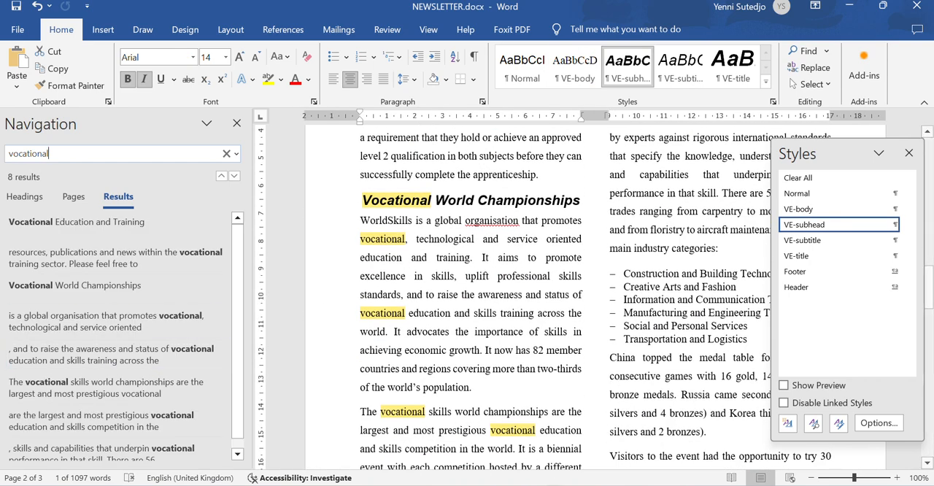
pyautogui.hotkey('alt', 'Tab')
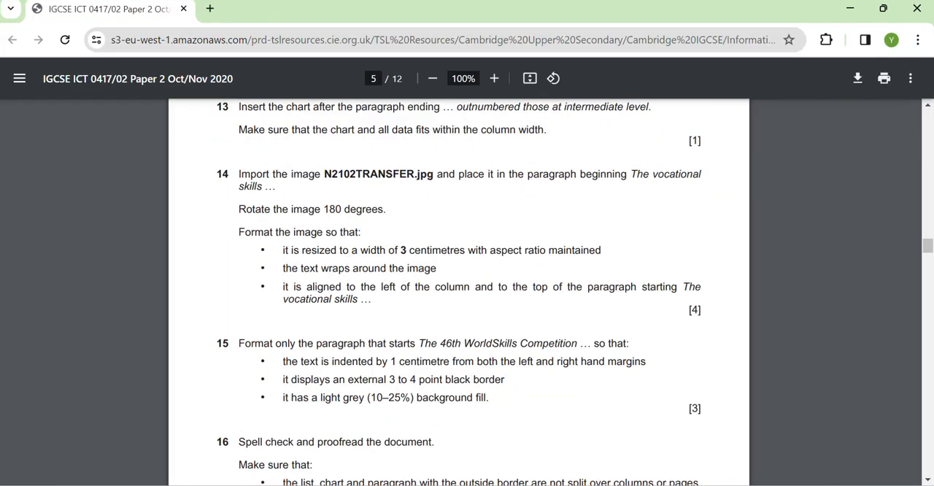
pyautogui.hotkey('alt', 'Tab')
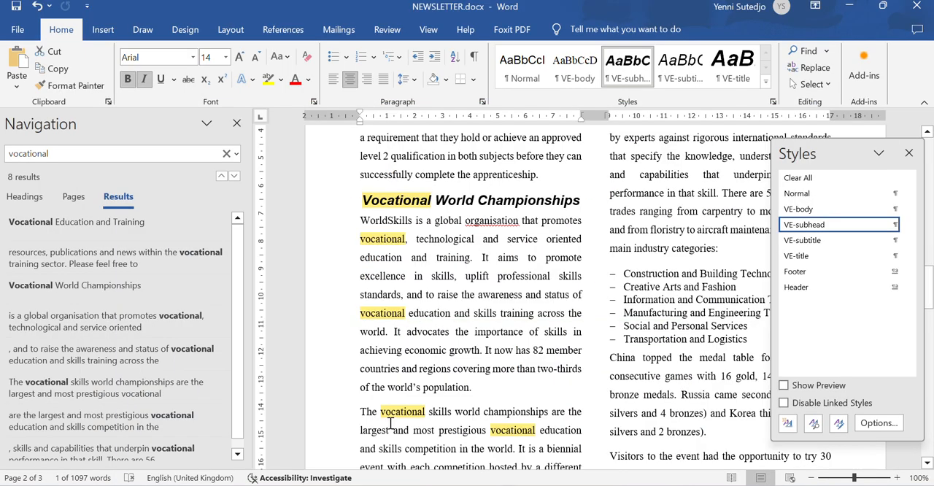
pyautogui.click(87, 153)
pyautogui.click(88, 153)
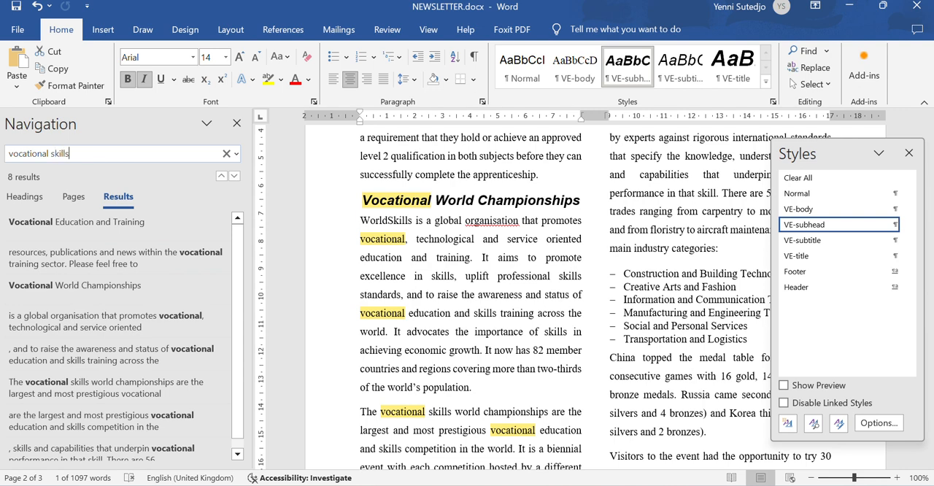
pyautogui.write('skills')
pyautogui.click(116, 232)
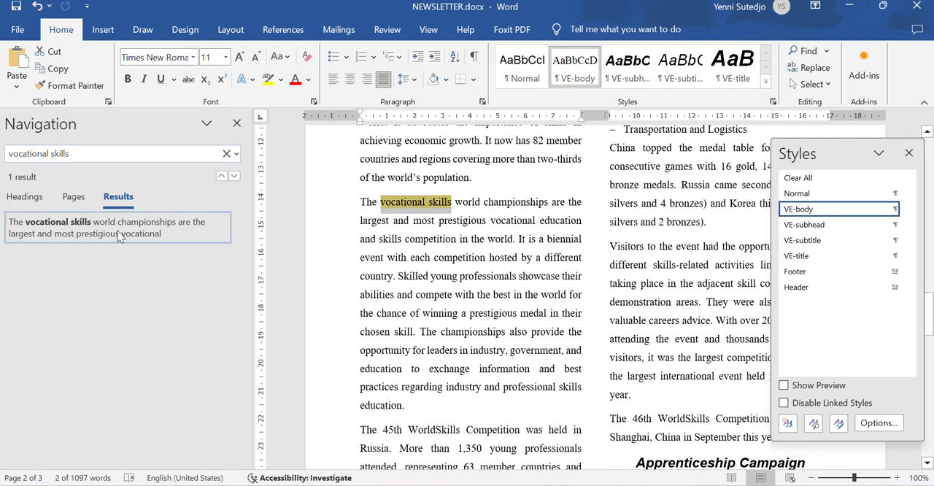
pyautogui.click(236, 123)
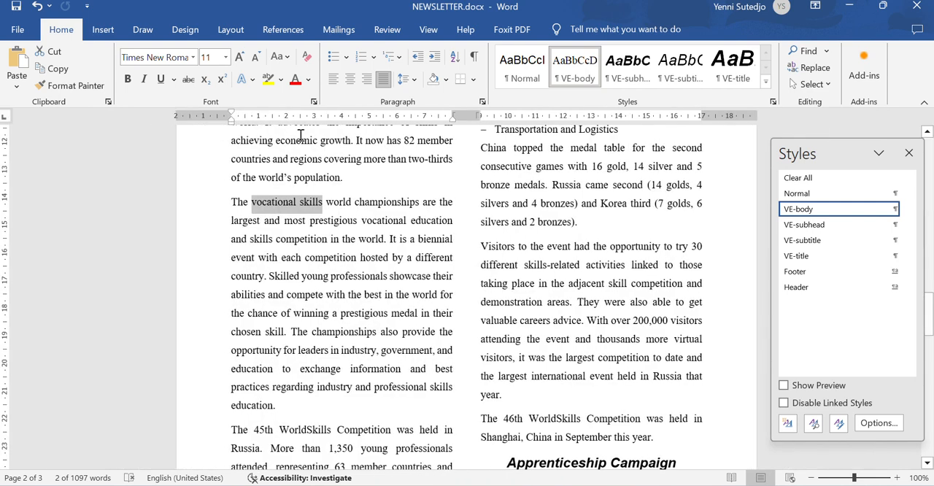
pyautogui.click(235, 202)
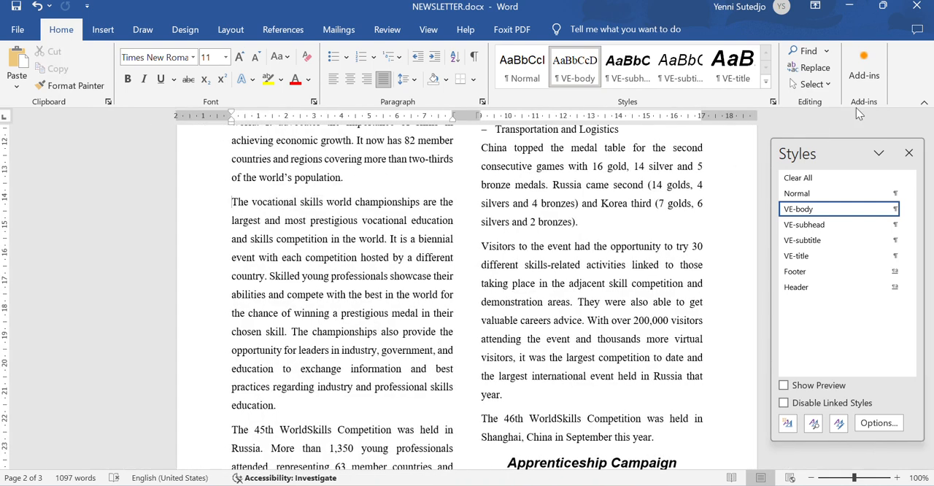
pyautogui.click(908, 152)
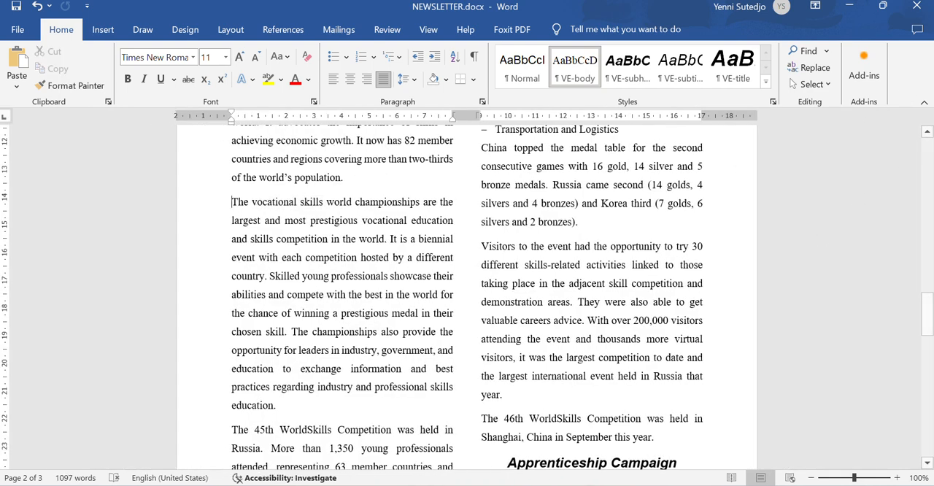
# - Bring workingfolder beside the newsletter and insert N2102TRANSFER.jpg at the start of the paragraph beginning "The vocational skills"
pyautogui.hotkey('alt', 'Tab')
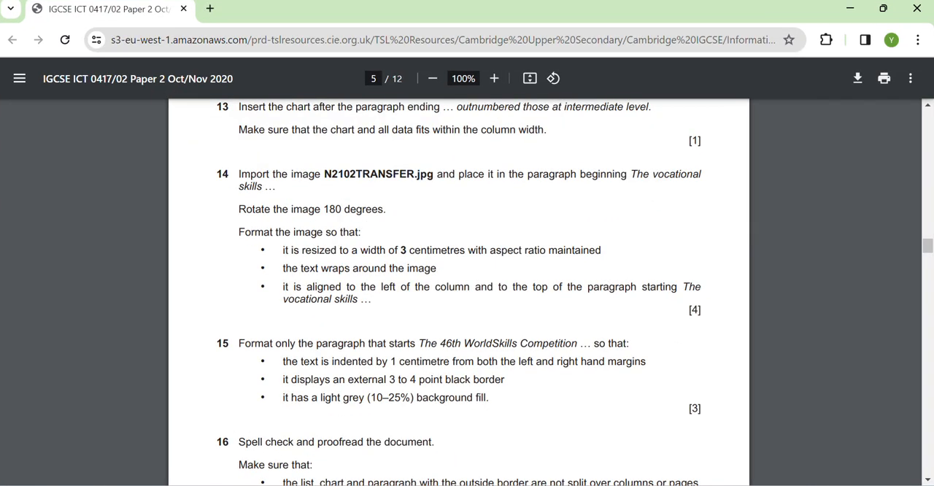
pyautogui.click(849, 8)
pyautogui.click(844, 6)
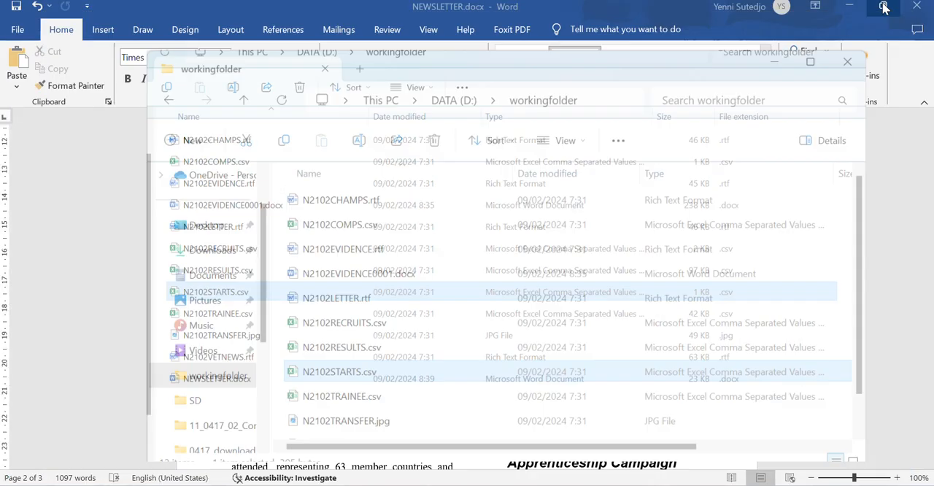
pyautogui.click(880, 5)
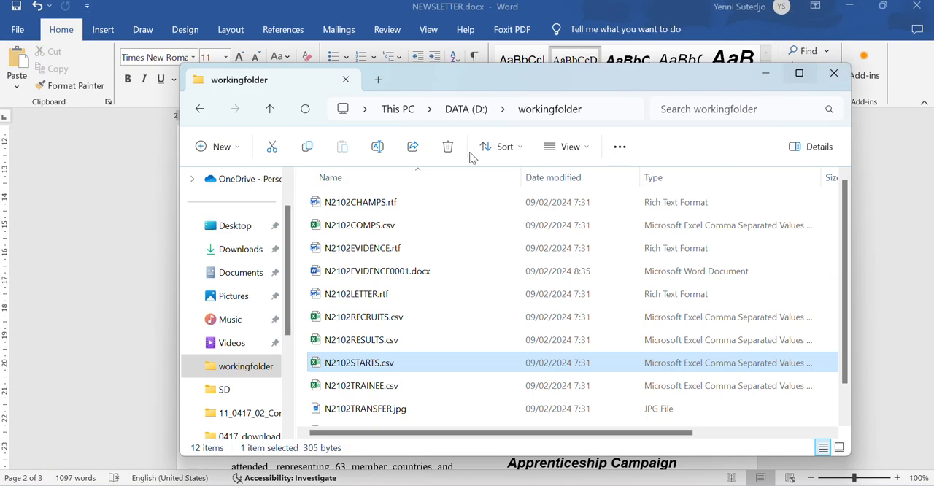
pyautogui.moveTo(457, 77); pyautogui.dragTo(707, 95)
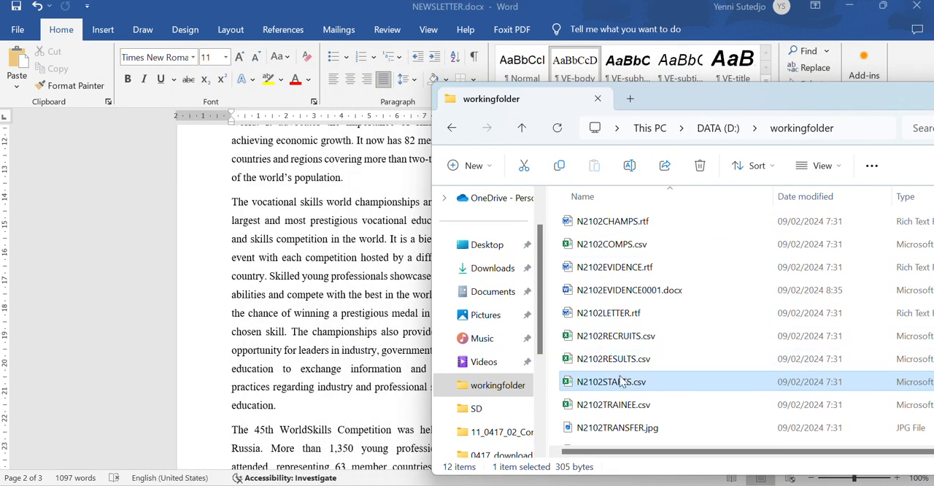
pyautogui.click(617, 429)
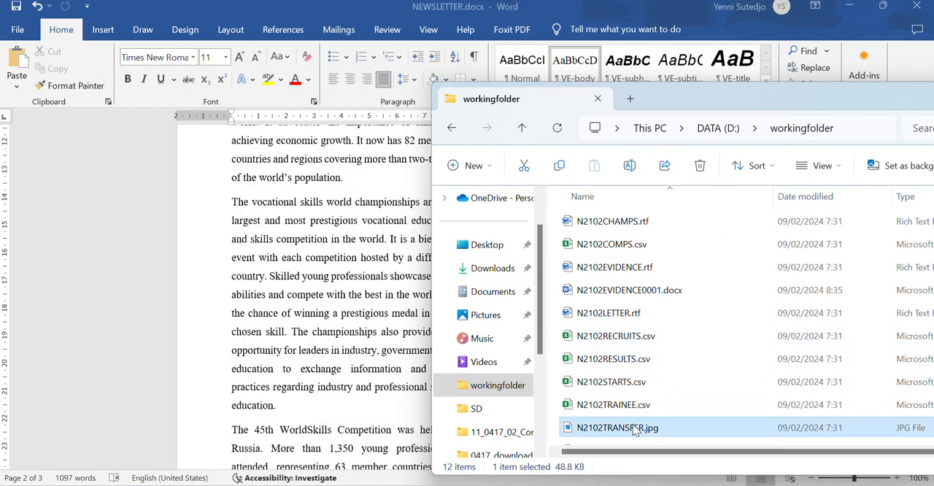
pyautogui.moveTo(616, 430); pyautogui.dragTo(233, 204)
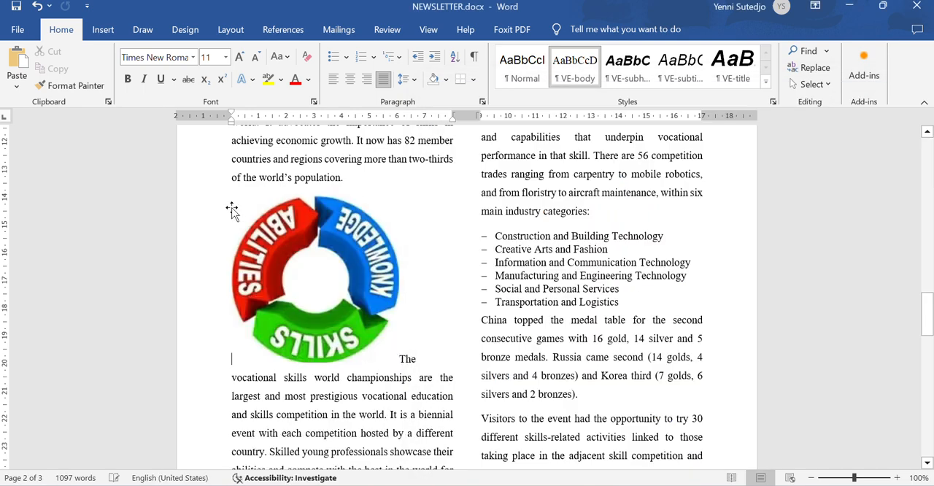
# - Check question 14's rotation requirement in the exam paper and rotate the inserted image 180 degrees in two 90-degree turns
pyautogui.click(308, 285)
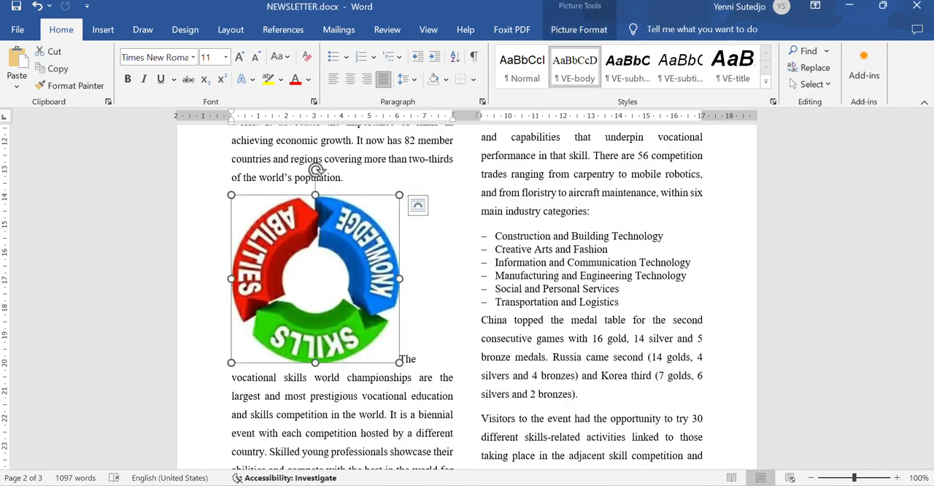
pyautogui.hotkey('alt', 'Tab')
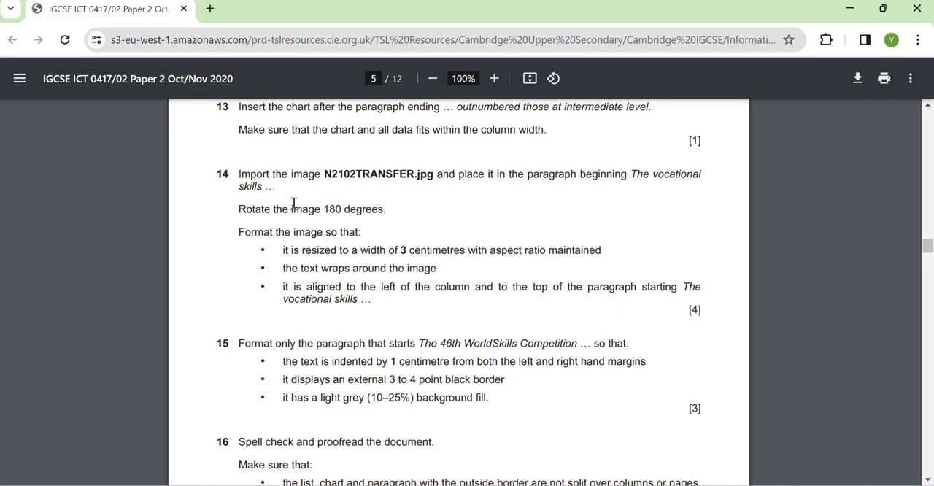
pyautogui.hotkey('alt', 'Tab')
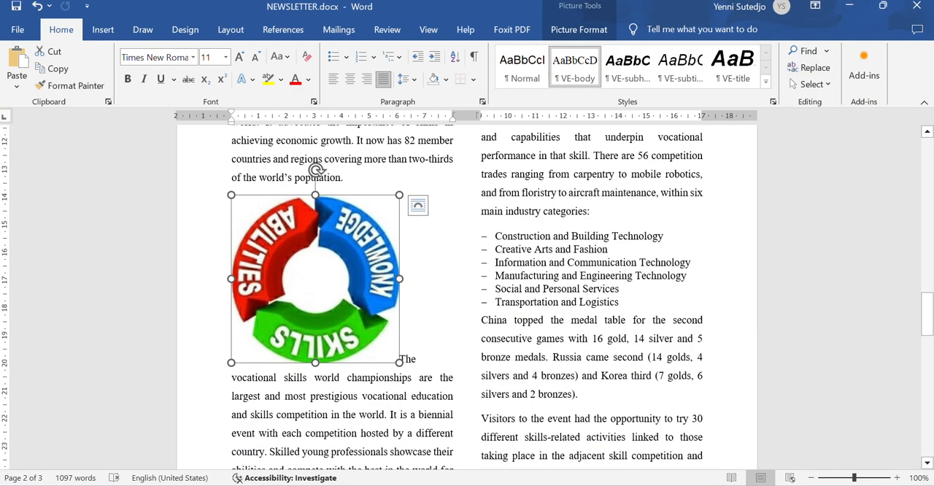
pyautogui.click(595, 30)
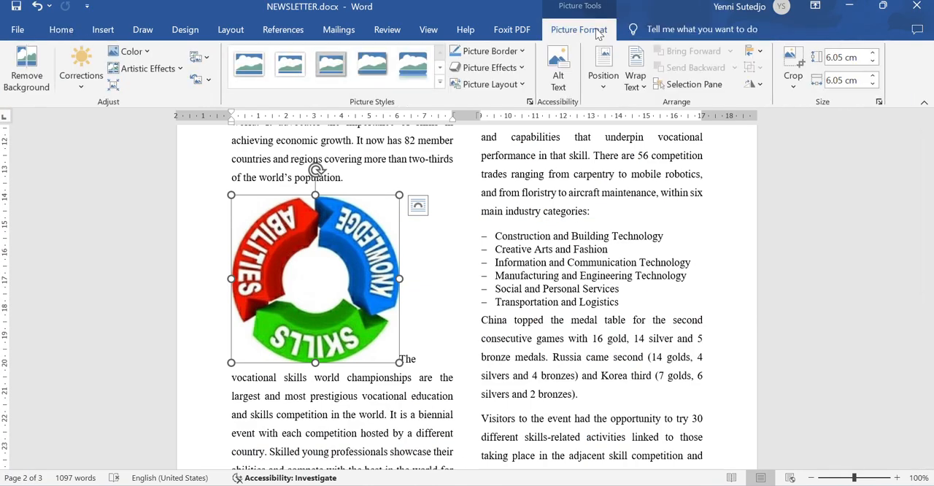
pyautogui.click(753, 84)
pyautogui.click(775, 98)
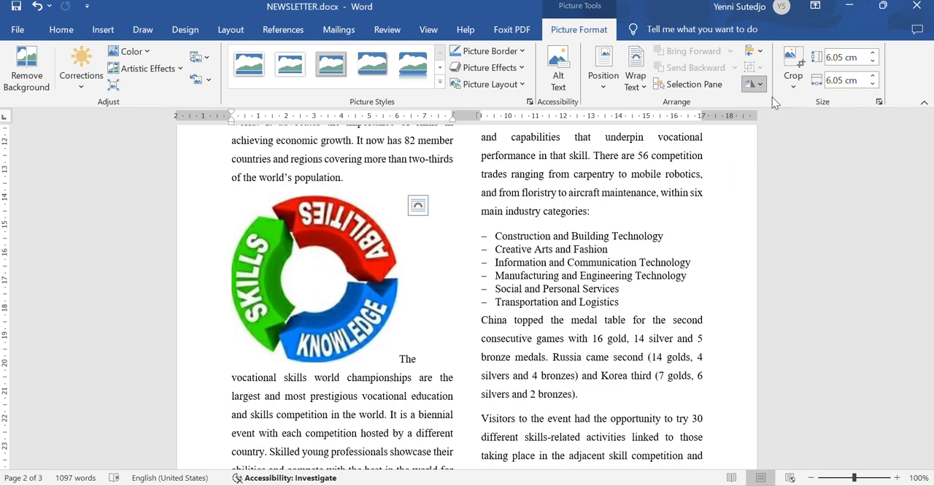
pyautogui.click(753, 84)
pyautogui.click(777, 98)
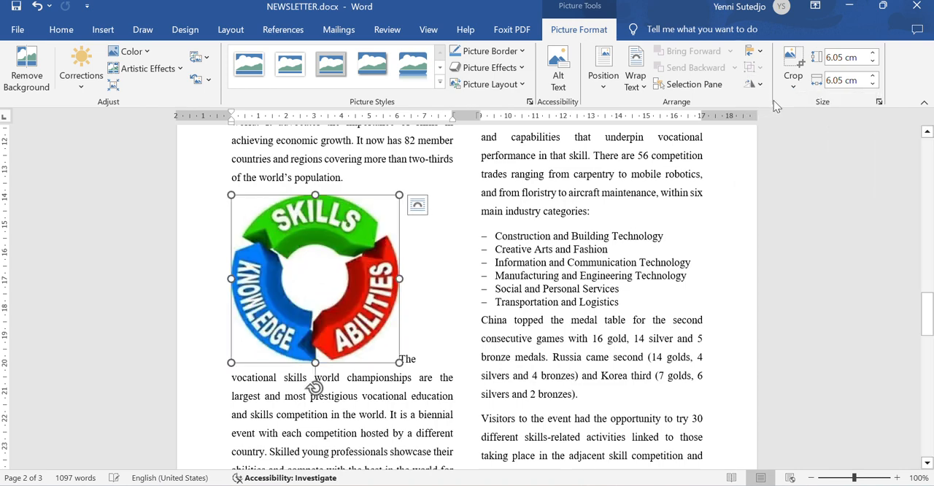
# - Check question 14's size requirement in the exam paper and set the image's width to 3 cm
pyautogui.hotkey('alt', 'Tab')
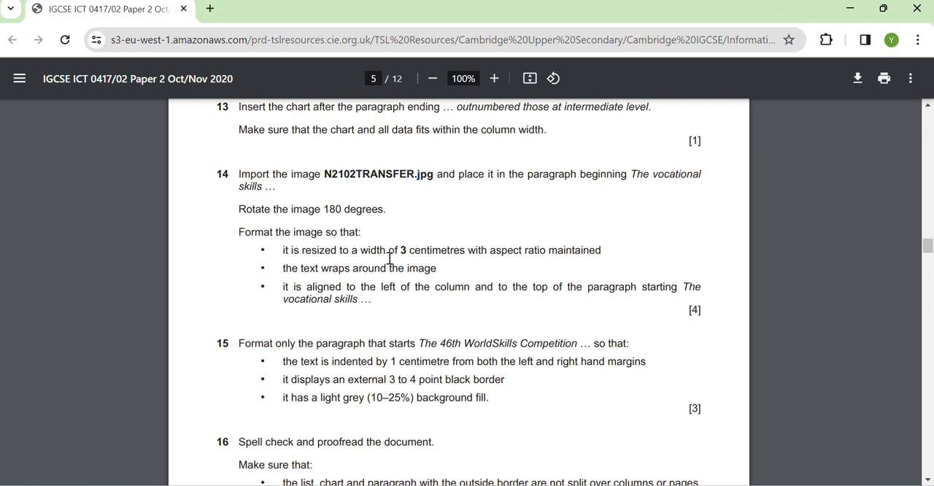
pyautogui.hotkey('alt', 'Tab')
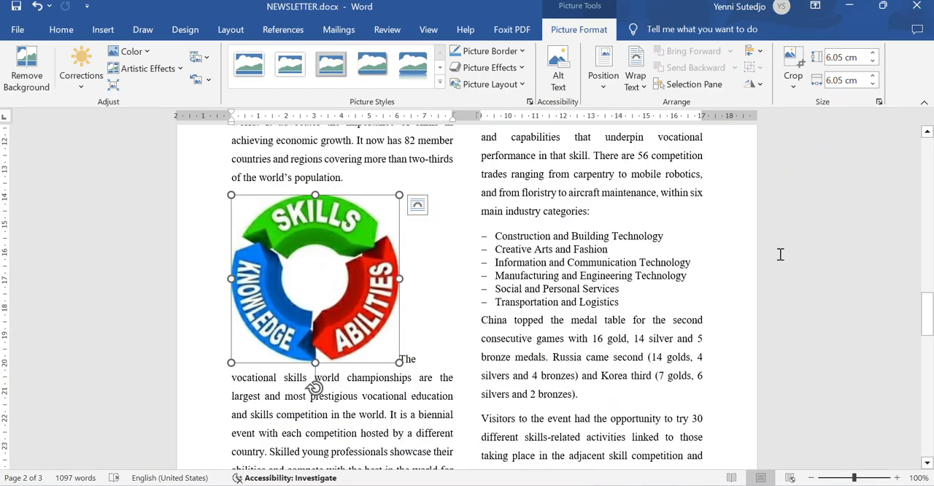
pyautogui.click(855, 82)
pyautogui.write('3')
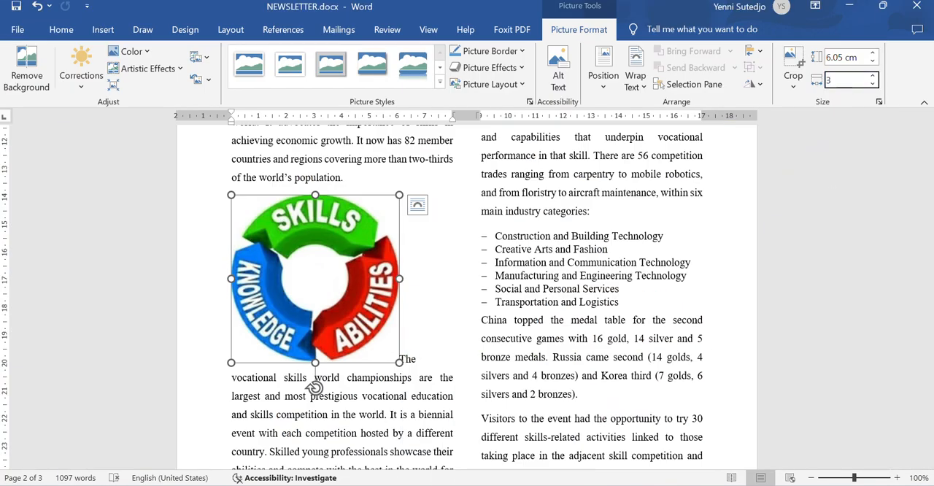
pyautogui.press('Return')
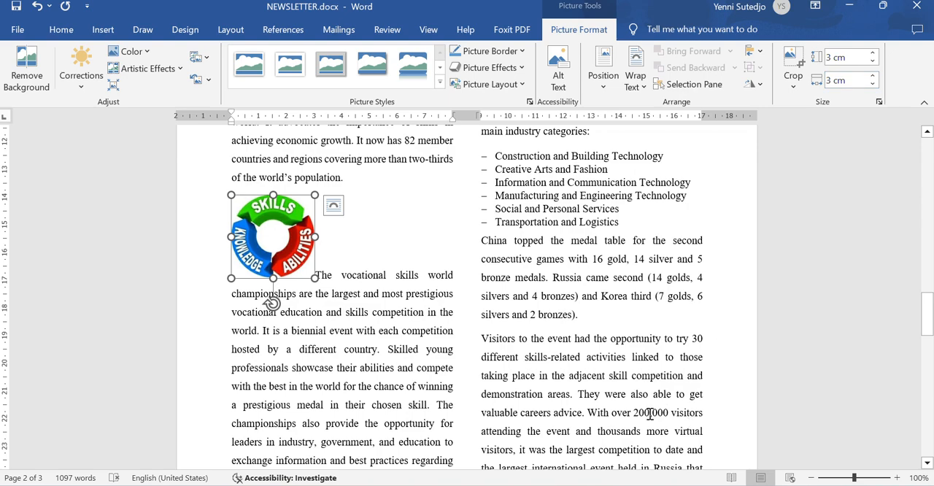
# - Check question 14's wrapping requirement in the exam paper and apply Square text wrapping to the image
pyautogui.hotkey('alt', 'Tab')
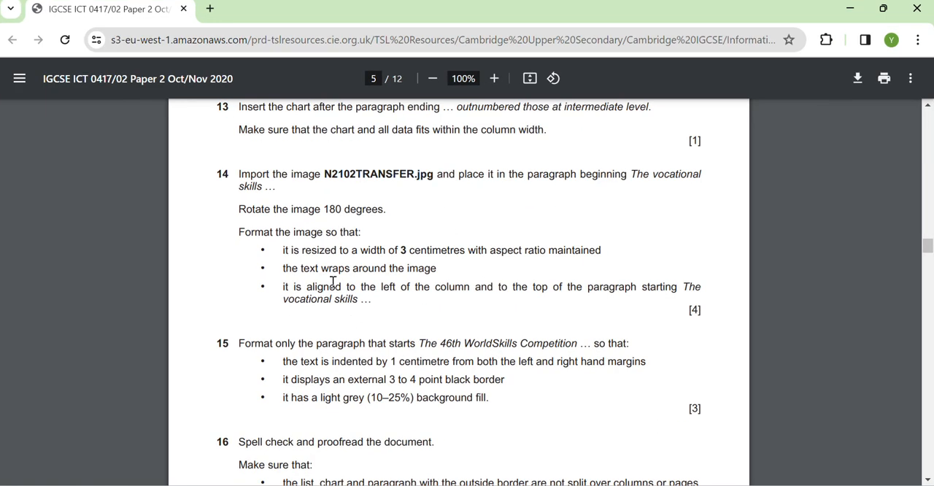
pyautogui.hotkey('alt', 'Tab')
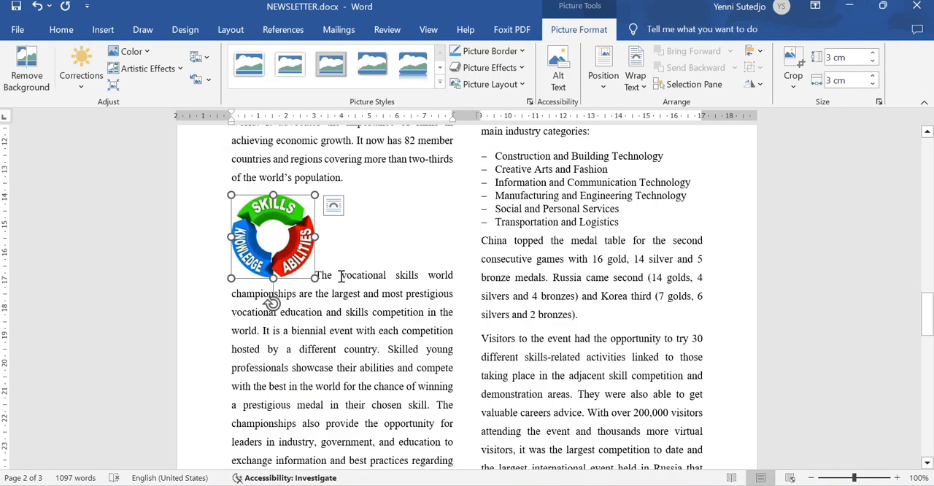
pyautogui.click(640, 81)
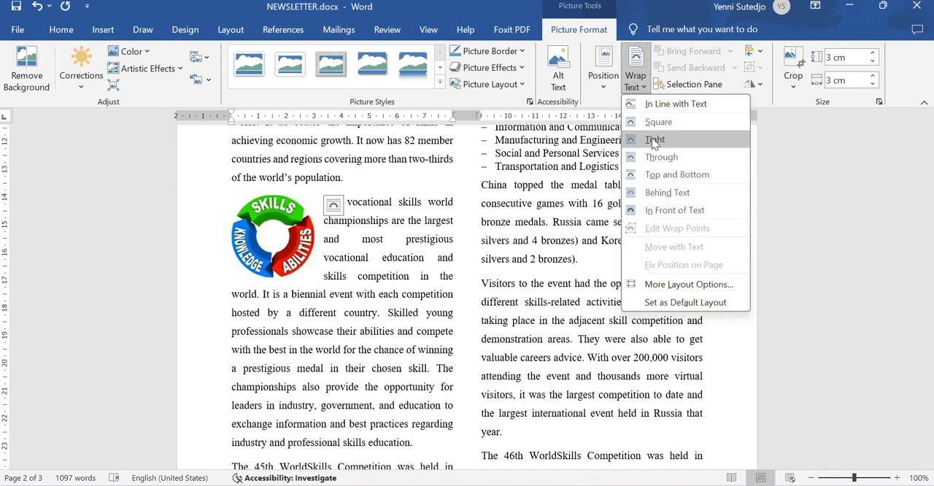
pyautogui.click(657, 122)
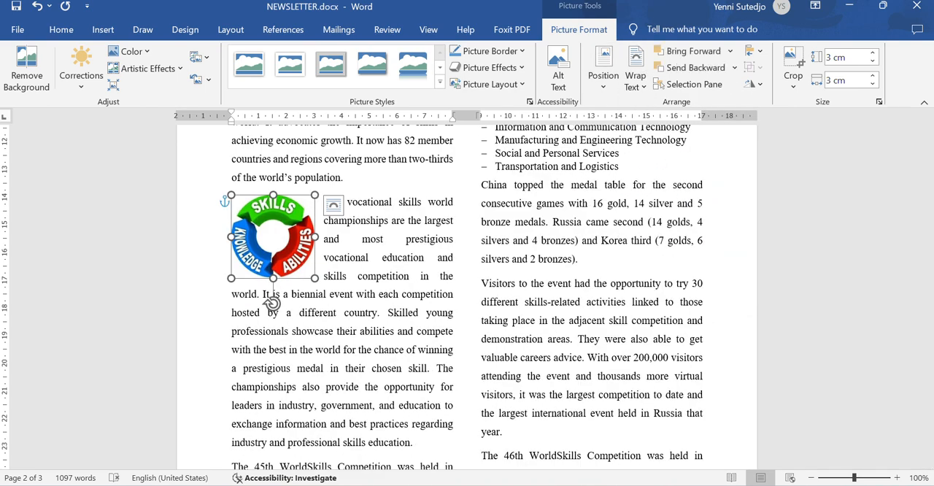
# - Check question 14's alignment requirement and position the image at the column's left and the top of the paragraph beginning "The vocational skills"
pyautogui.hotkey('alt', 'Tab')
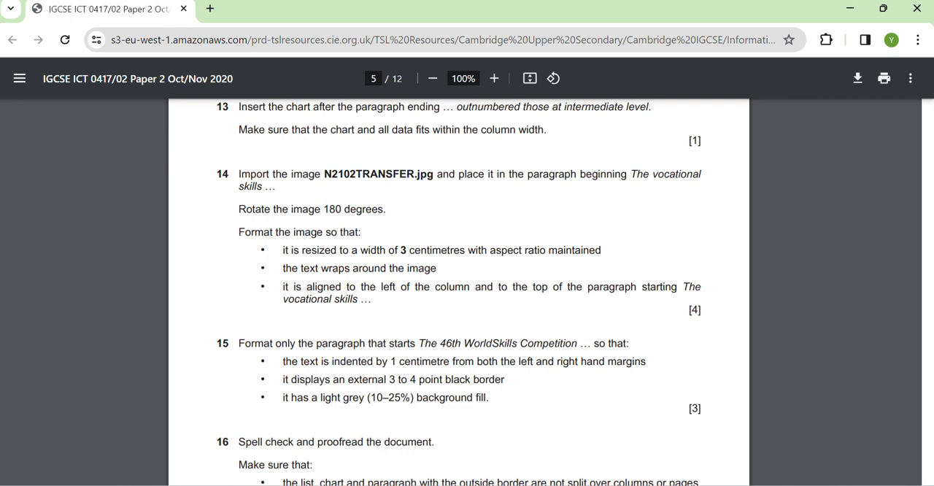
pyautogui.hotkey('alt', 'Tab')
pyautogui.click(286, 296)
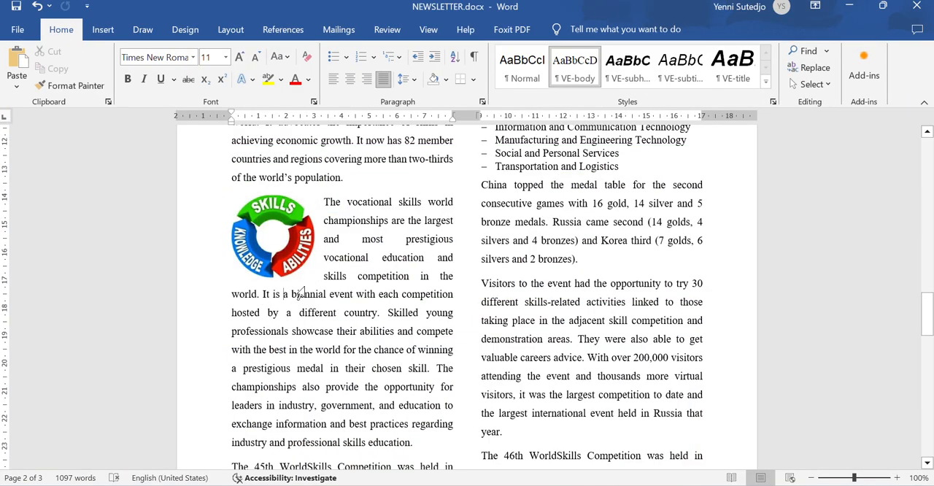
pyautogui.click(268, 243)
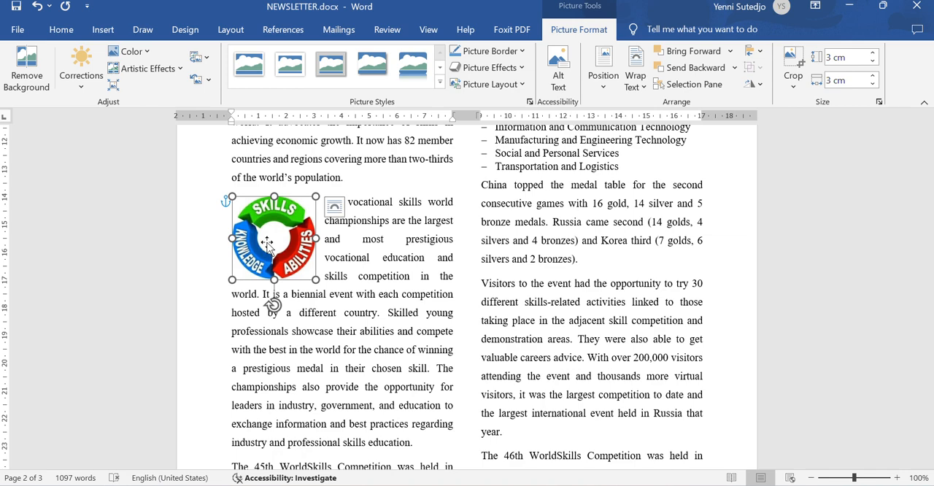
pyautogui.click(342, 340)
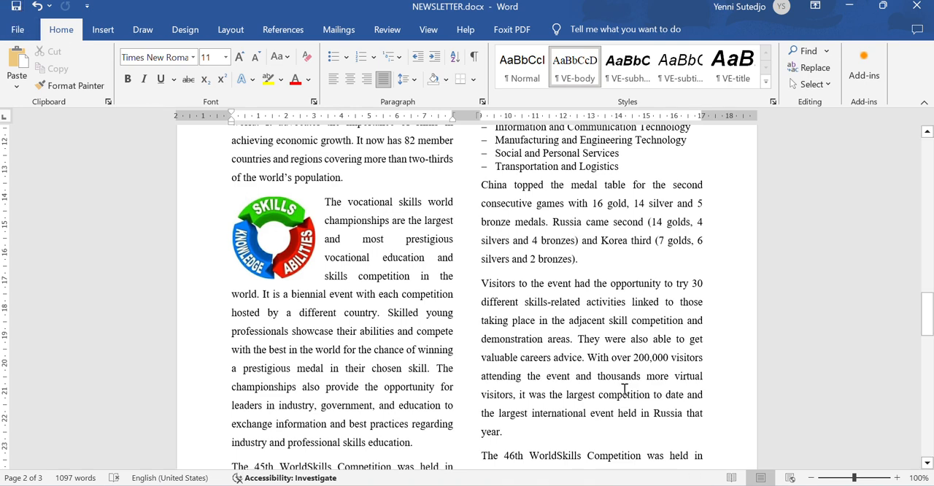
# - Read question 15 in the exam paper and select the newsletter paragraph beginning "The 46th WorldSkills Competition"
pyautogui.hotkey('alt', 'Tab')
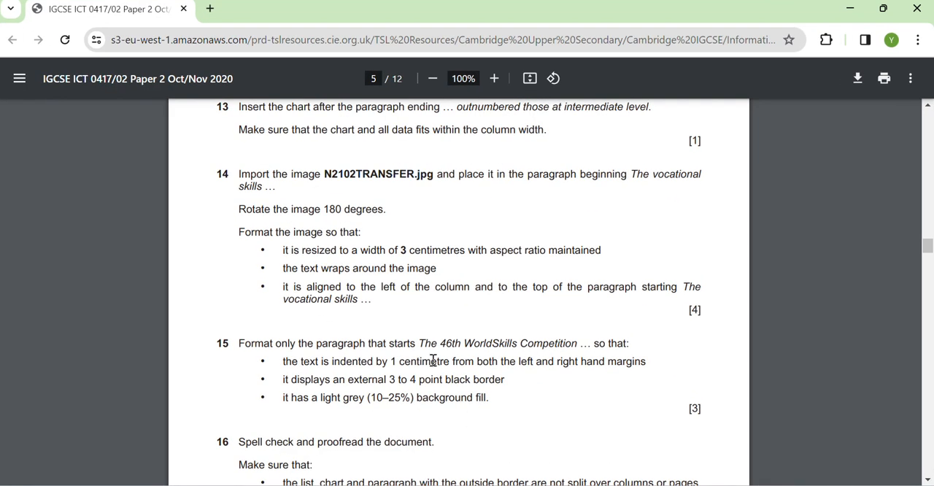
pyautogui.scroll(-3, 432, 360)
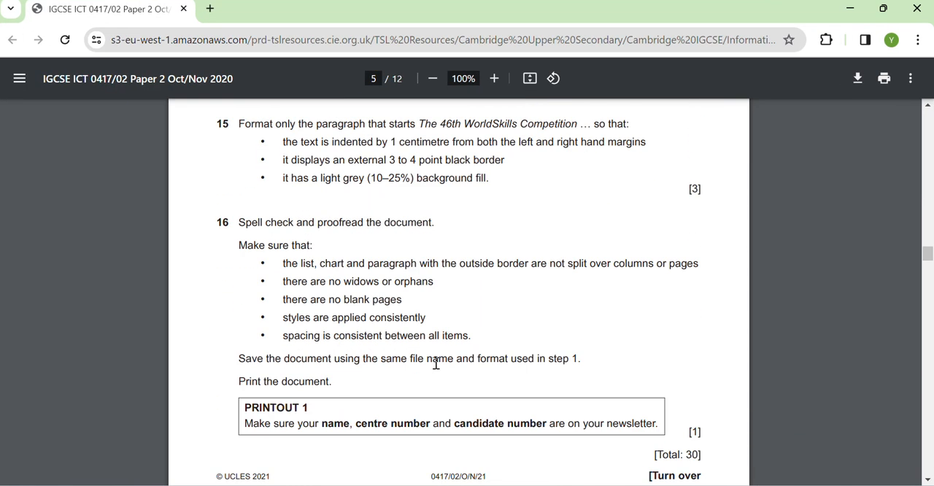
pyautogui.scroll(2, 435, 362)
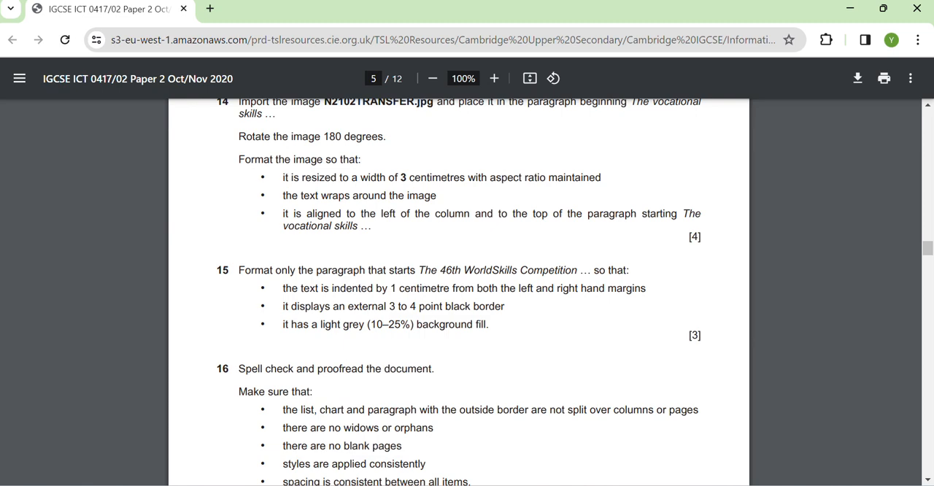
pyautogui.hotkey('alt', 'Tab')
pyautogui.scroll(-3, 543, 422)
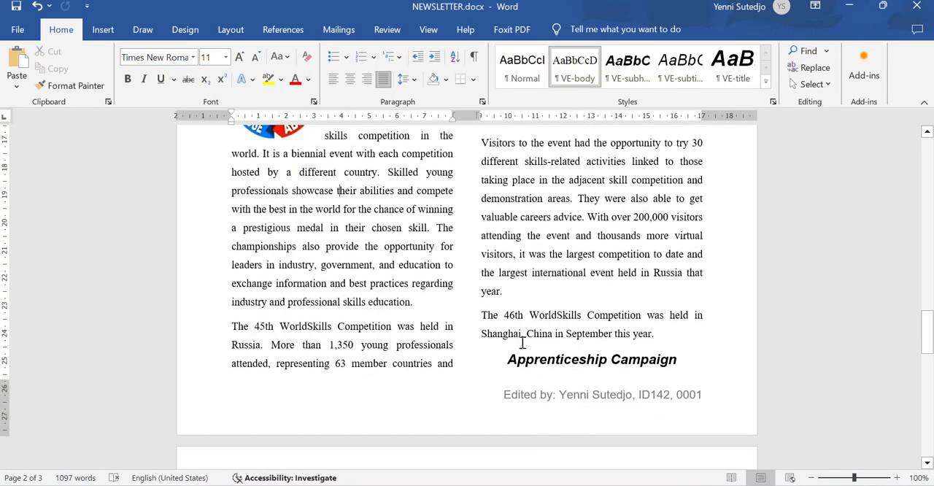
pyautogui.moveTo(481, 313); pyautogui.dragTo(708, 334)
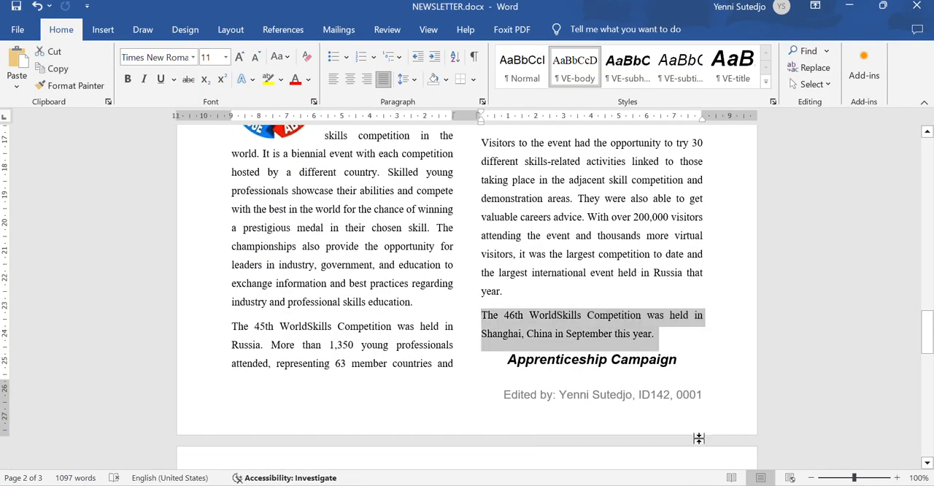
# - Check question 15's indent requirement and indent the selected paragraph by 1 cm from both the left and right
pyautogui.hotkey('alt', 'Tab')
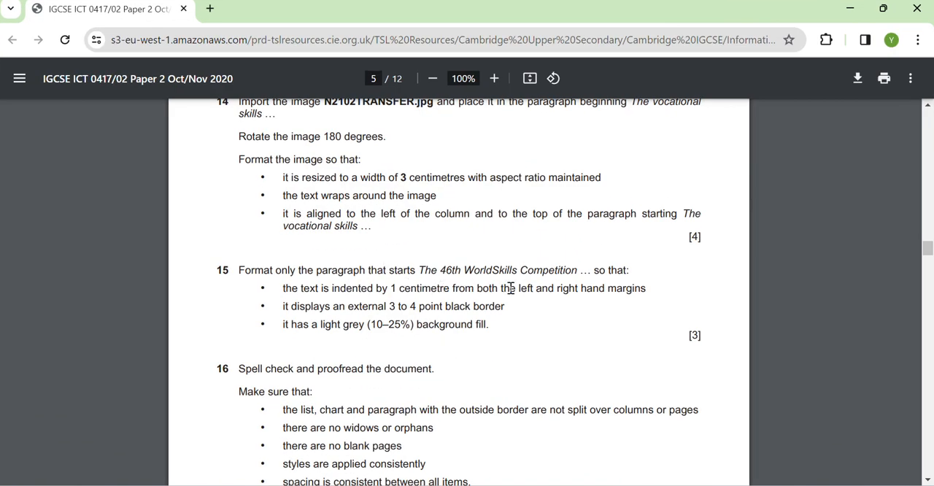
pyautogui.hotkey('alt', 'Tab')
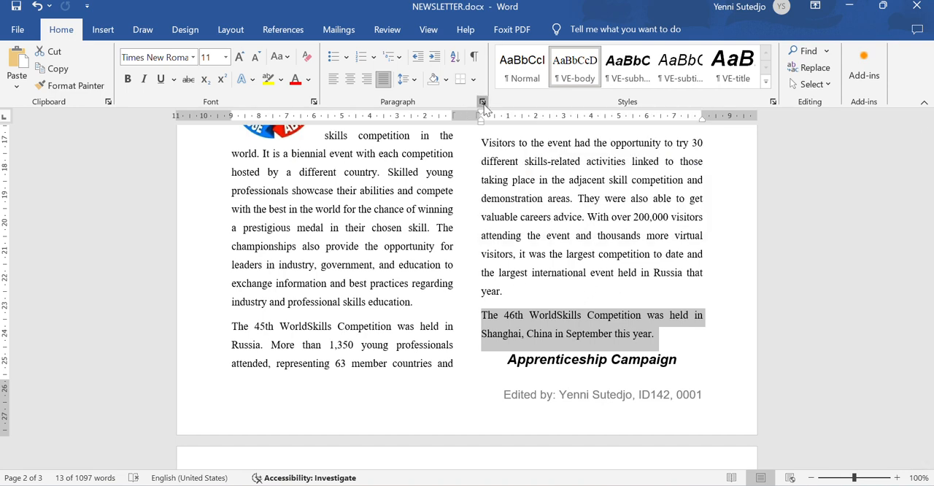
pyautogui.click(482, 102)
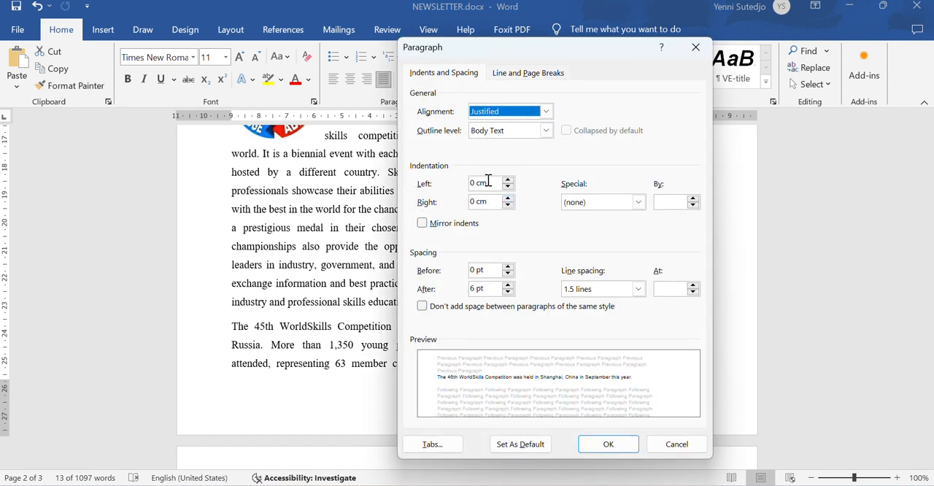
pyautogui.click(487, 183)
pyautogui.write('1')
pyautogui.press('Tab')
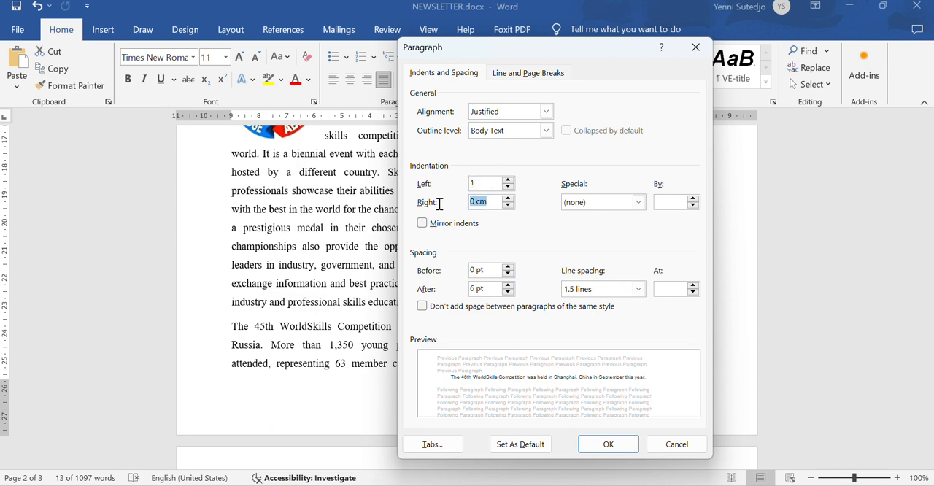
pyautogui.write('1')
pyautogui.click(607, 444)
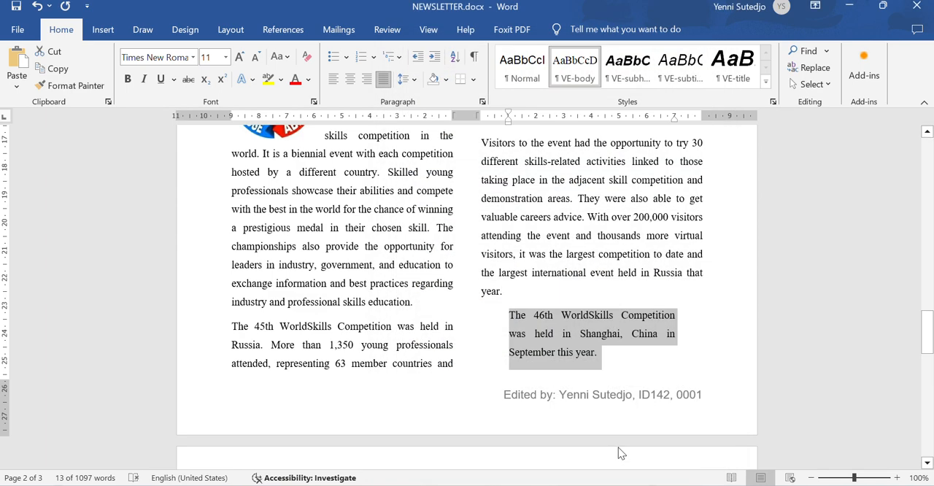
# - Check question 15's border requirement and apply a 3 pt Box border to the 46th WorldSkills Competition paragraph
pyautogui.hotkey('alt', 'Tab')
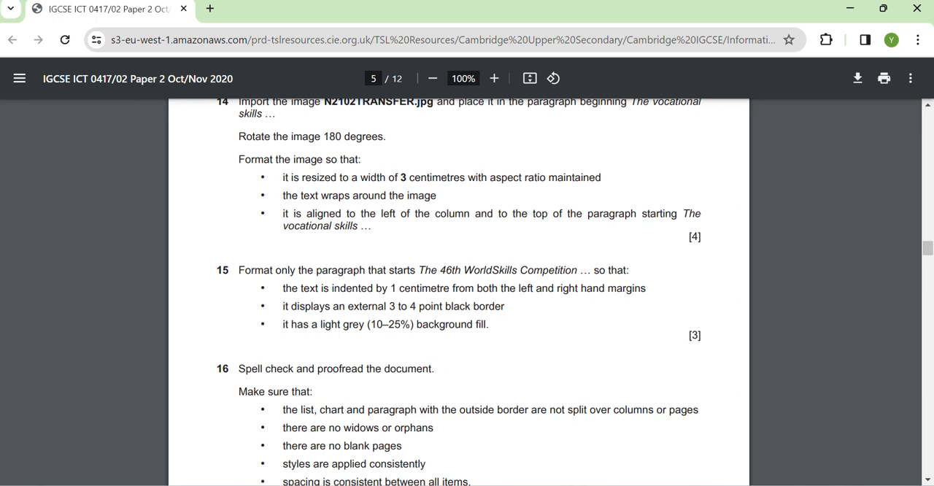
pyautogui.hotkey('alt', 'Tab')
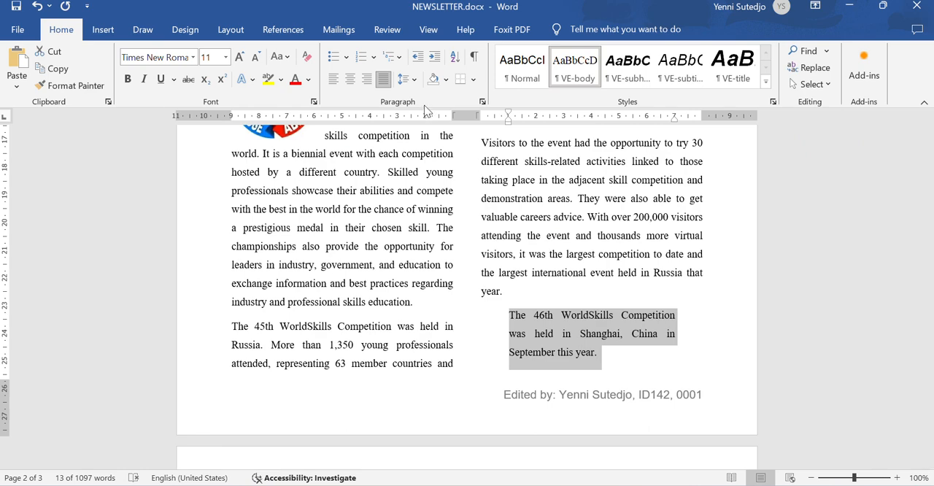
pyautogui.click(474, 82)
pyautogui.click(528, 367)
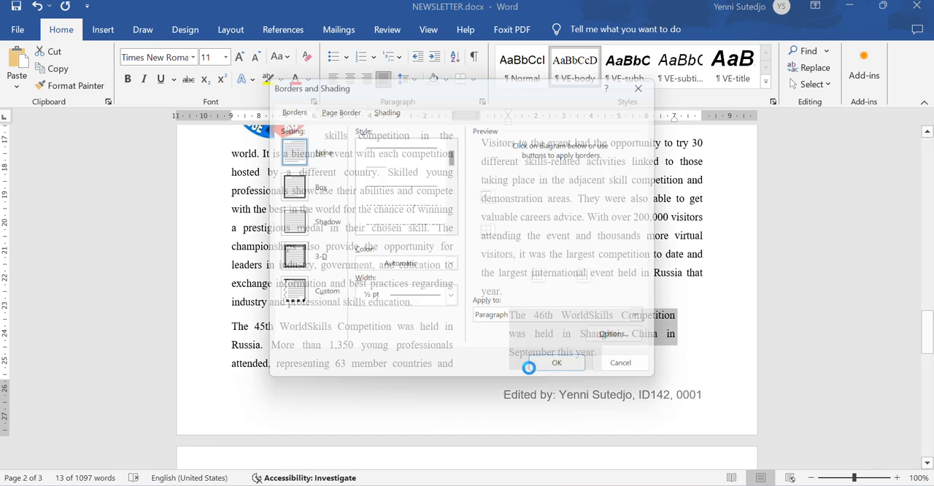
pyautogui.click(280, 181)
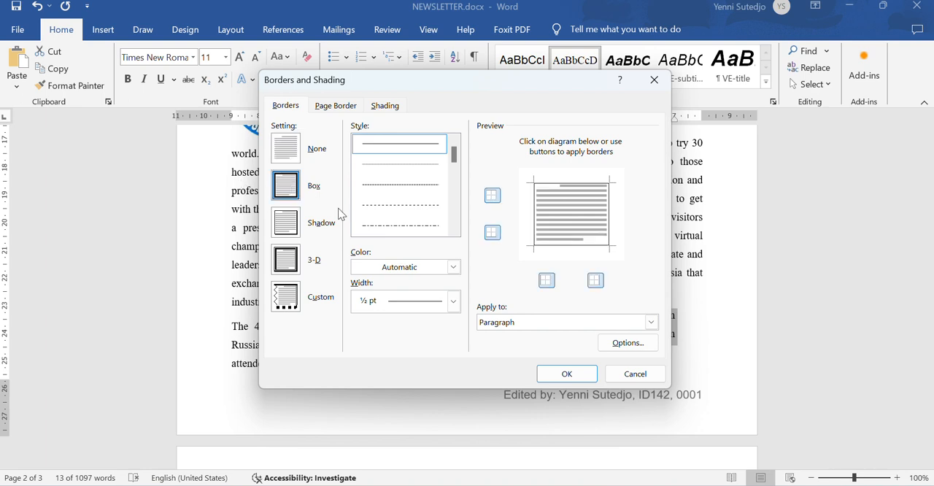
pyautogui.click(452, 301)
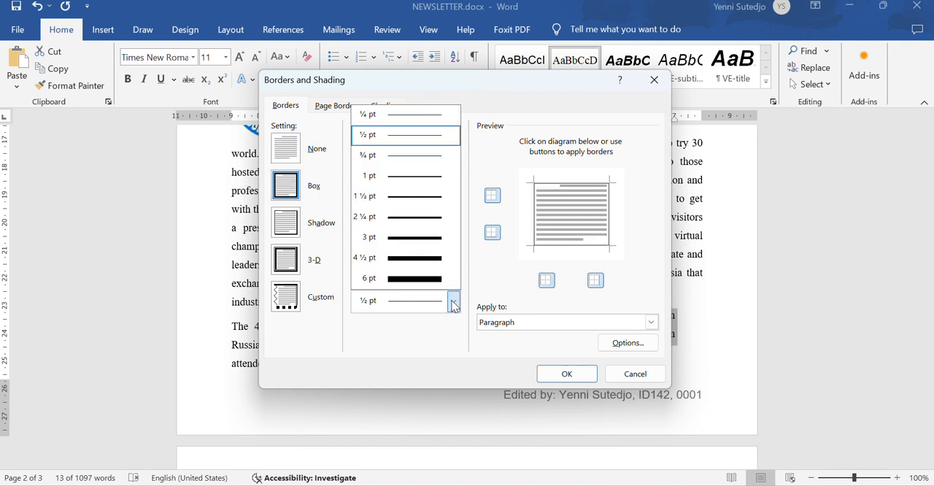
pyautogui.click(413, 238)
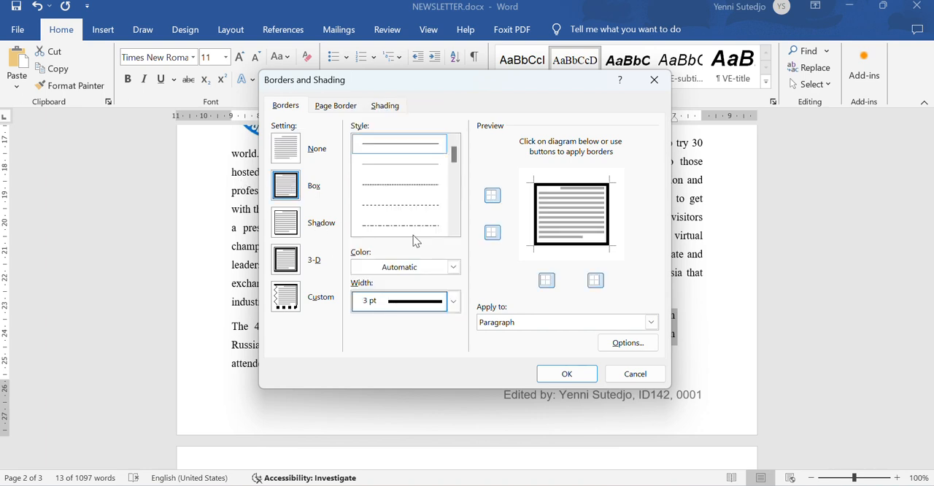
pyautogui.click(573, 378)
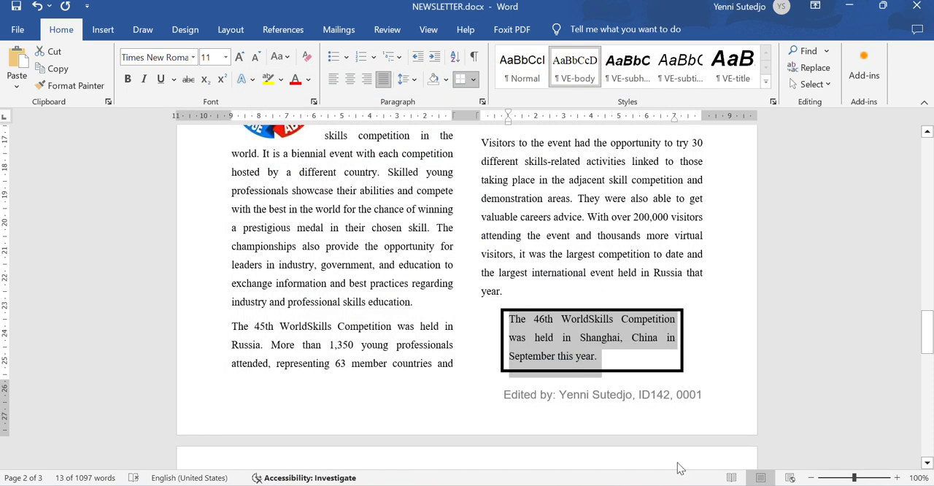
# - Check question 15's fill requirement, shade the bordered paragraph with White, Background 1, Darker 15%, and save the newsletter
pyautogui.click(680, 485)
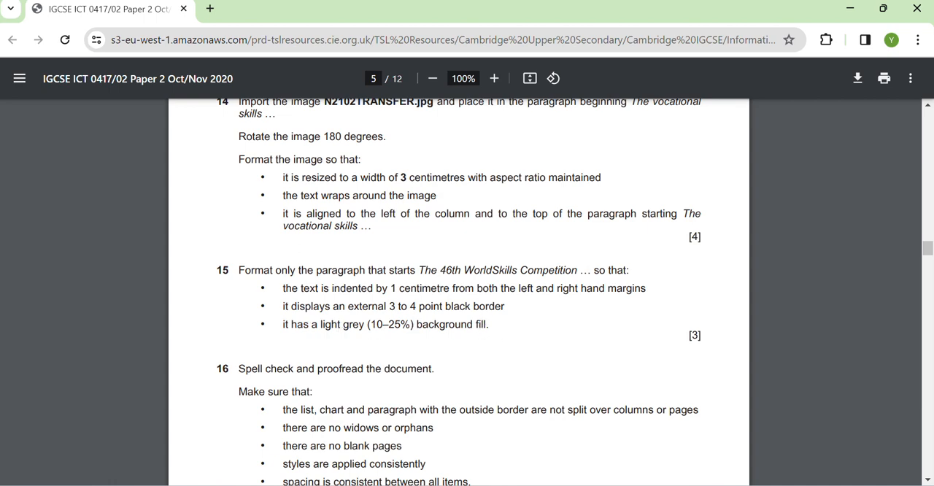
pyautogui.hotkey('alt', 'Tab')
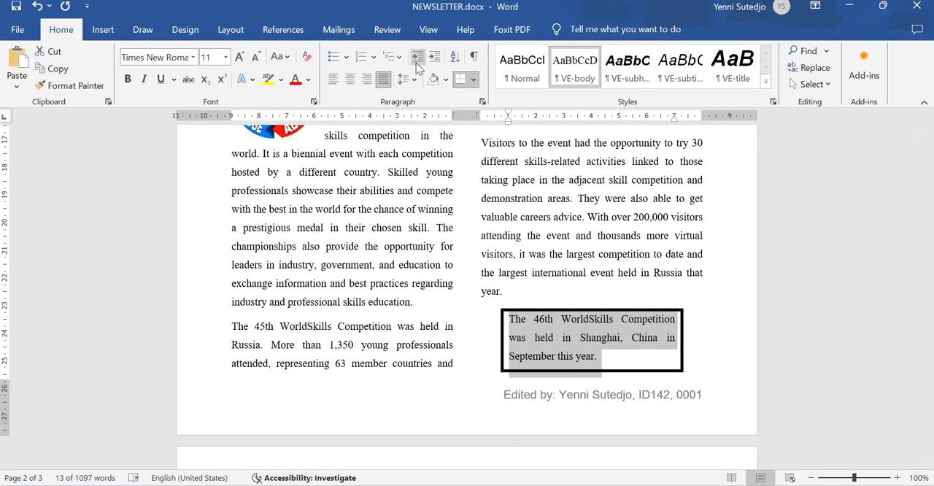
pyautogui.click(447, 79)
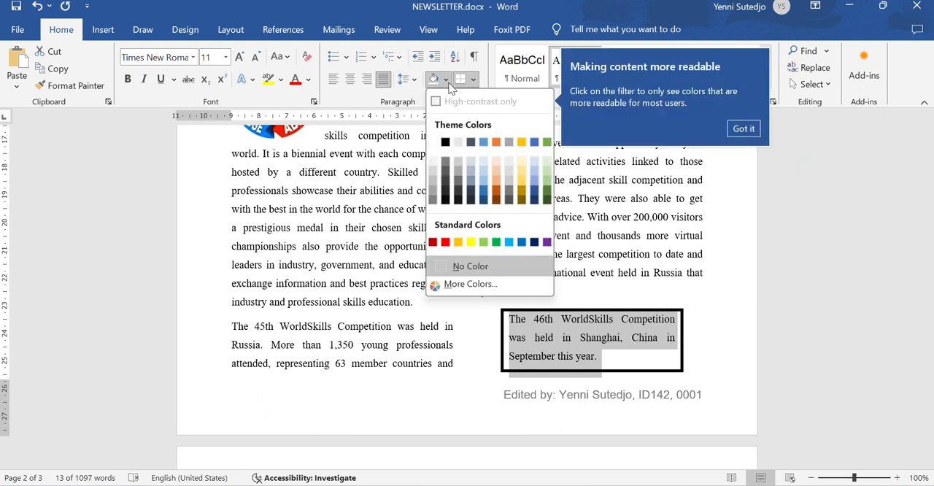
pyautogui.click(434, 169)
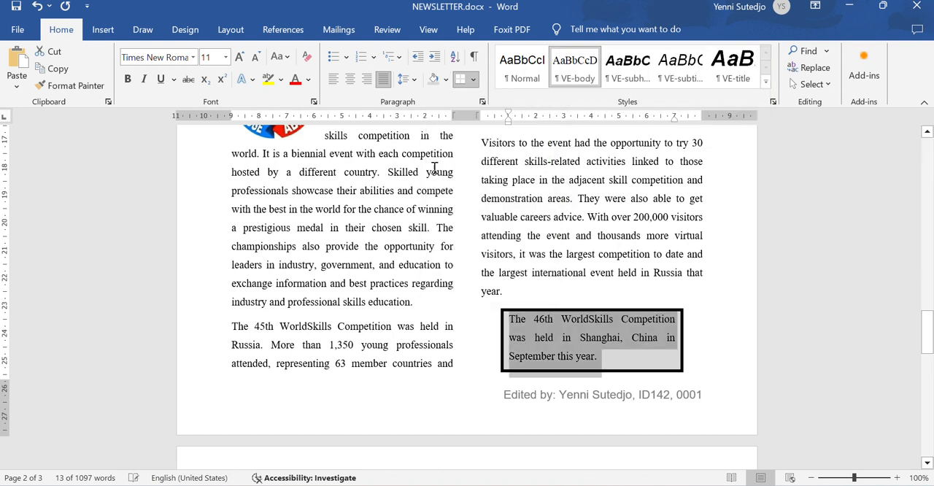
pyautogui.click(718, 360)
pyautogui.click(16, 7)
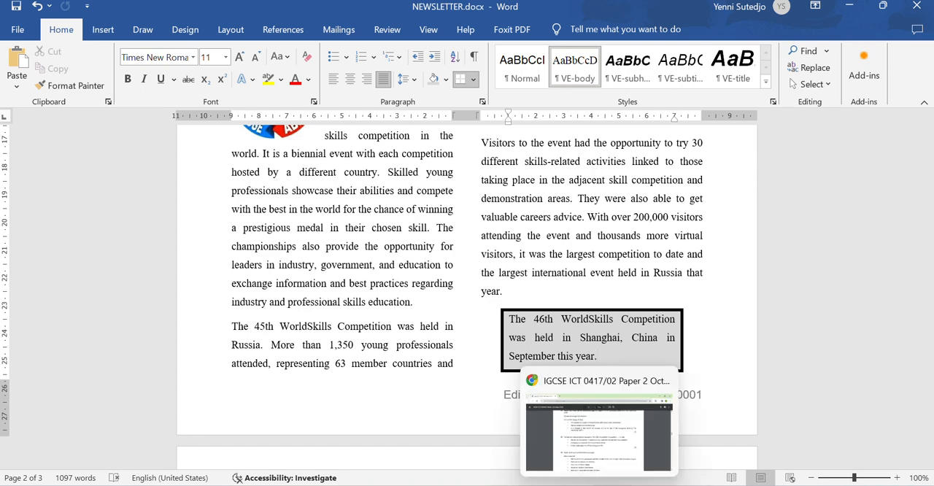
# - Read question 16's spell-check and proofreading requirements in the exam paper
pyautogui.click(596, 484)
pyautogui.scroll(-2, 350, 303)
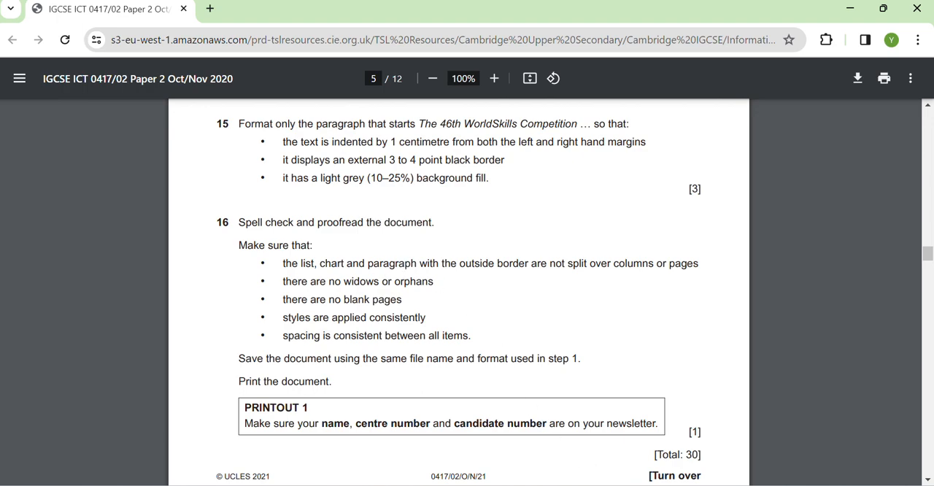
pyautogui.click(596, 484)
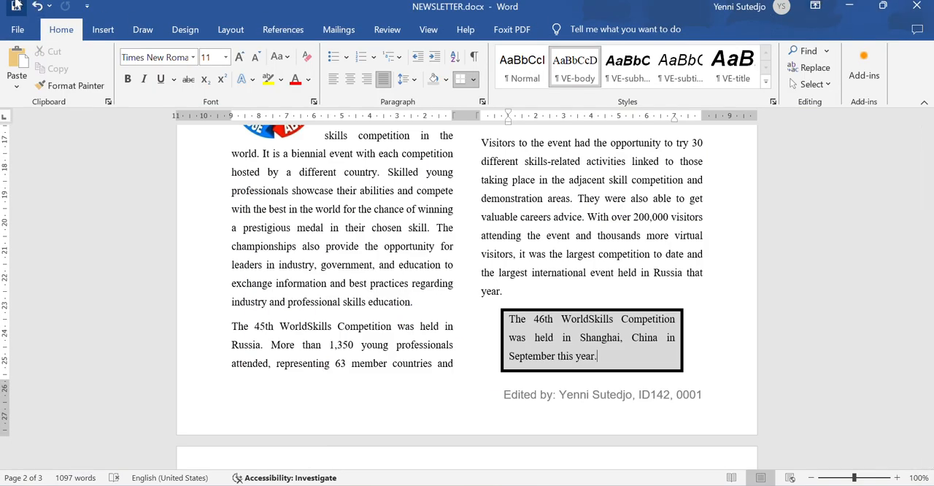
# - Start a spelling and grammar check of the newsletter from the title "Vocational Education and Training"
pyautogui.moveTo(928, 337); pyautogui.dragTo(928, 146)
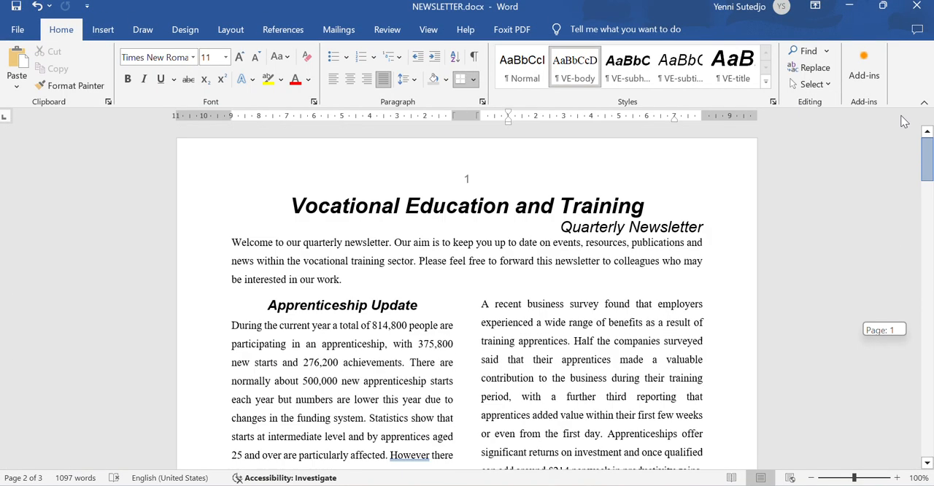
pyautogui.click(259, 208)
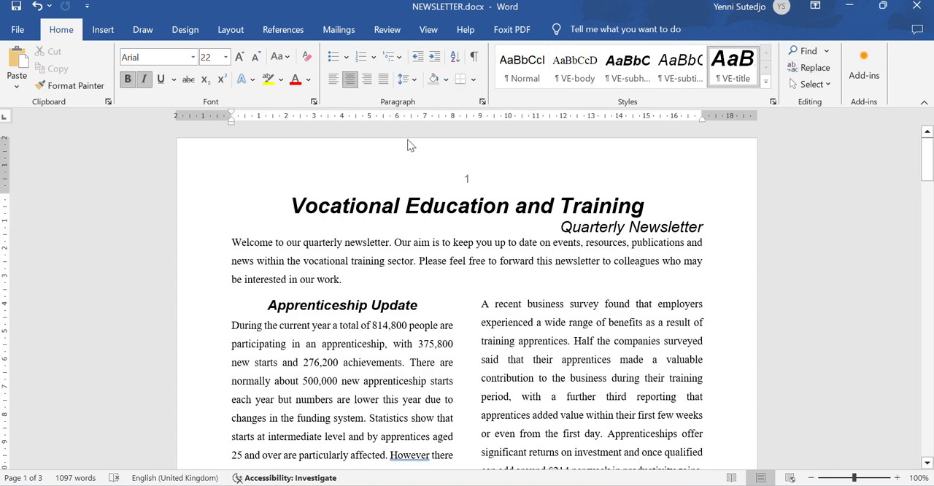
pyautogui.click(881, 11)
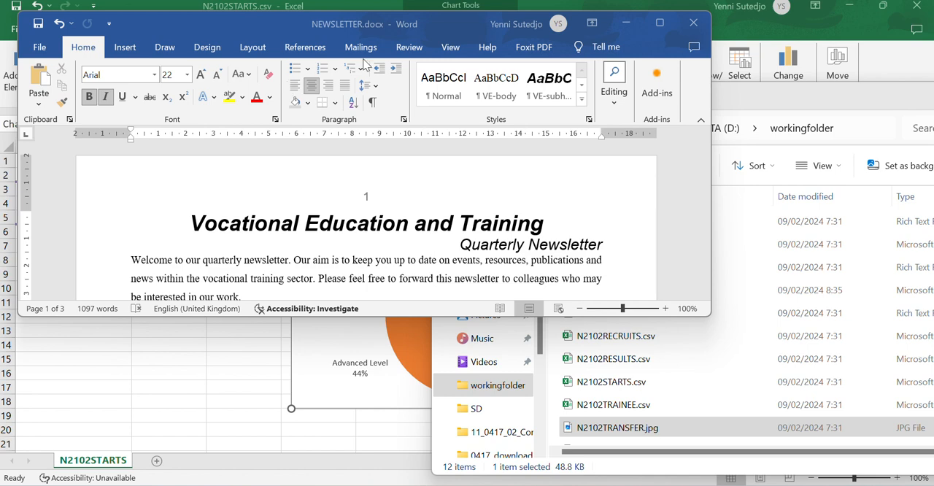
pyautogui.click(409, 48)
pyautogui.click(45, 96)
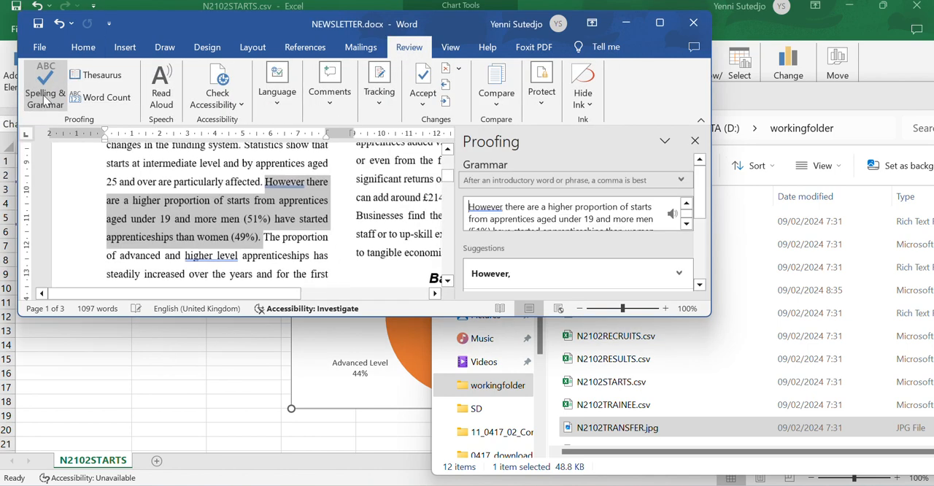
pyautogui.doubleClick(178, 23)
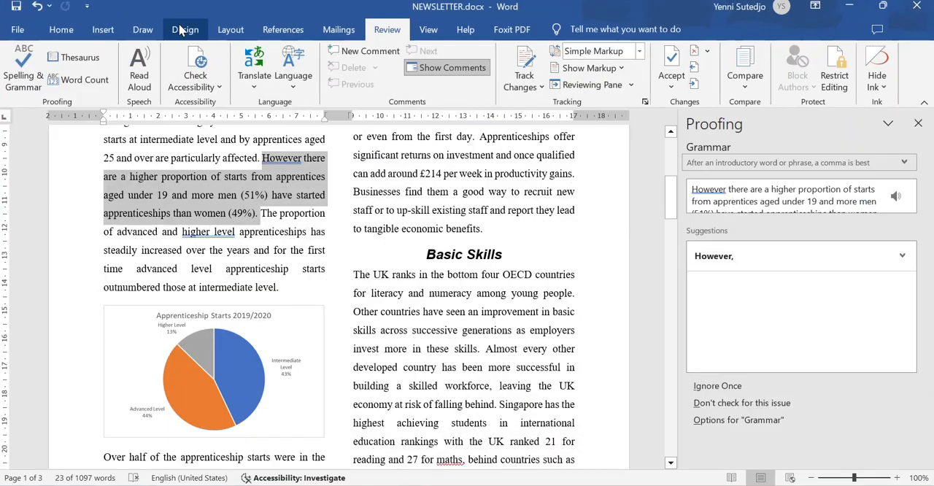
# - Ignore each flagged spelling and grammar suggestion once, including those for "However", "maths", "organisation" and "high quality", and finish the check
pyautogui.click(728, 385)
pyautogui.click(727, 385)
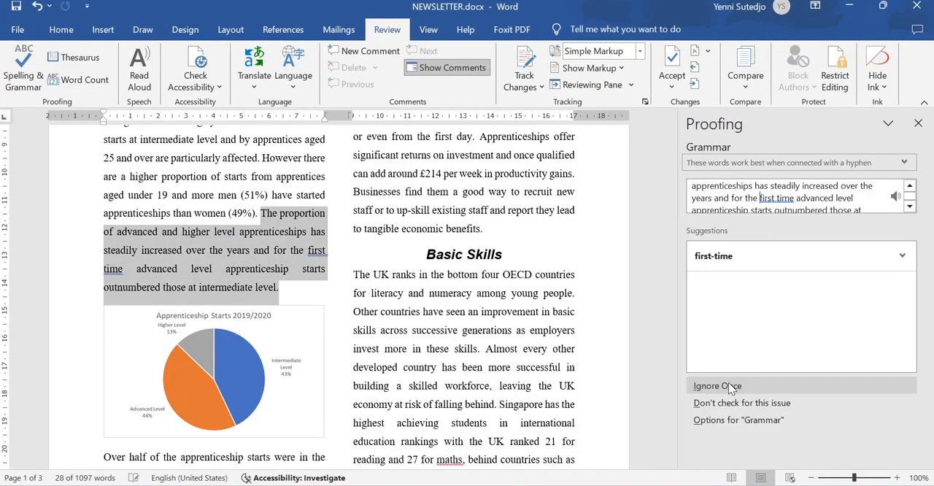
pyautogui.click(728, 385)
pyautogui.click(728, 385)
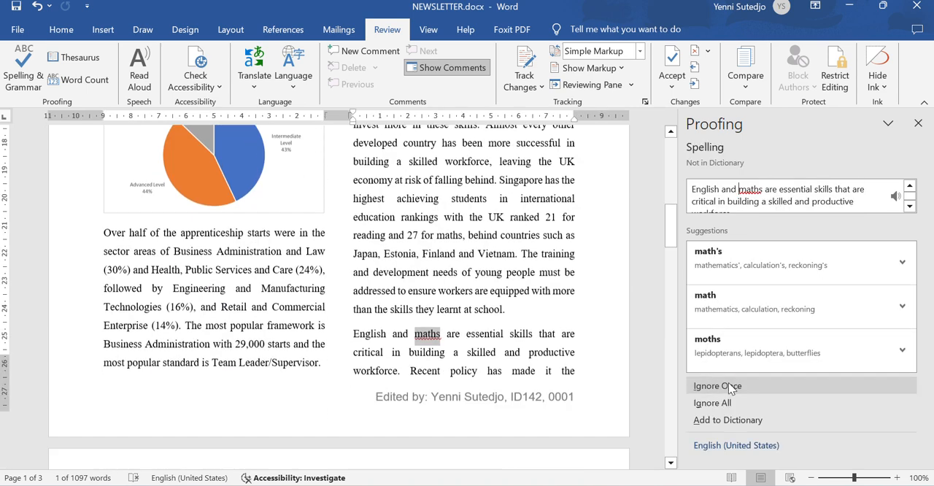
pyautogui.click(728, 385)
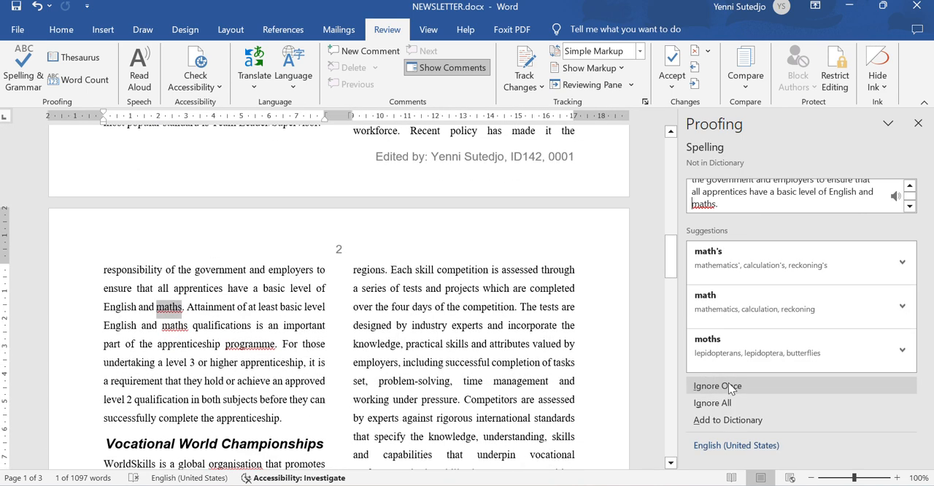
pyautogui.click(728, 385)
pyautogui.click(727, 385)
pyautogui.click(728, 385)
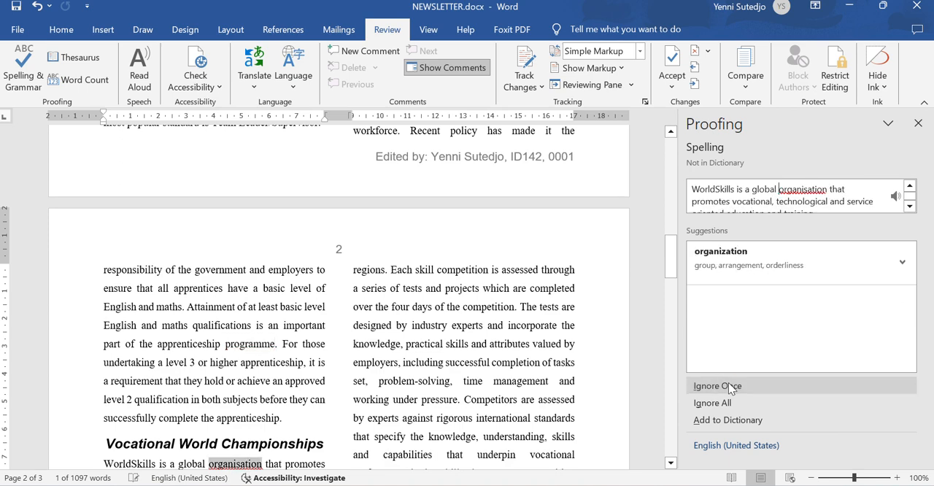
pyautogui.click(727, 384)
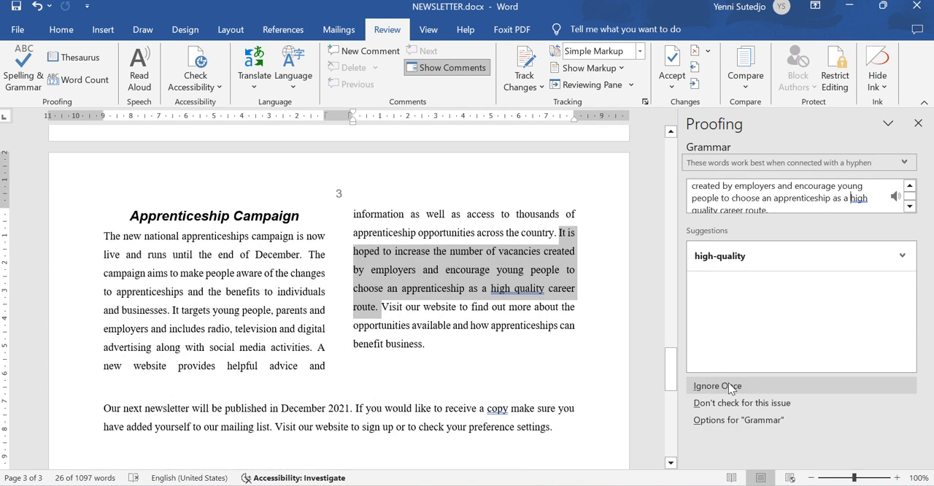
pyautogui.click(728, 383)
pyautogui.click(728, 384)
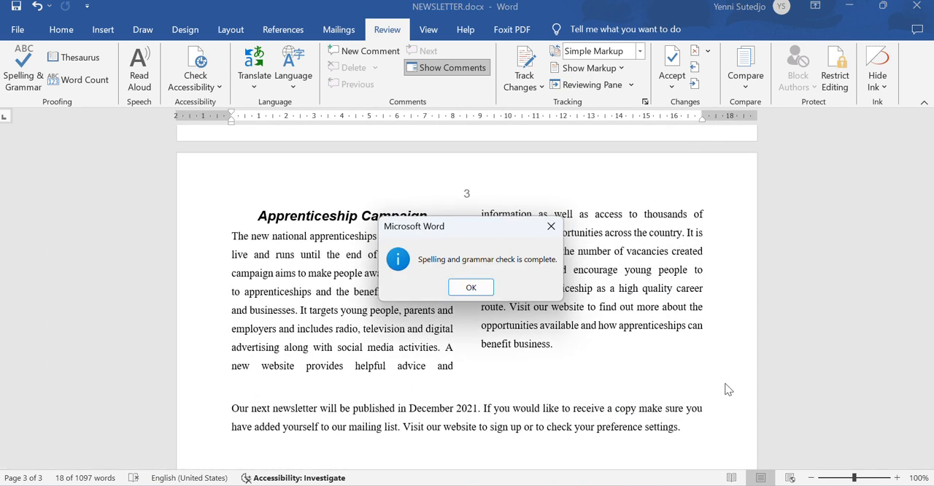
pyautogui.click(478, 290)
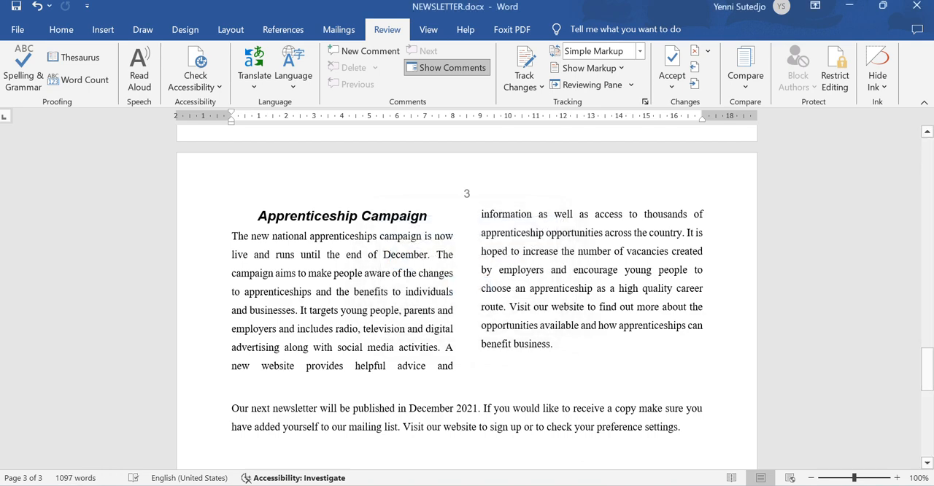
# - Check question 16's first requirement and examine whether the newsletter's list, chart and bordered paragraph are split over columns or pages
pyautogui.hotkey('alt', 'Tab')
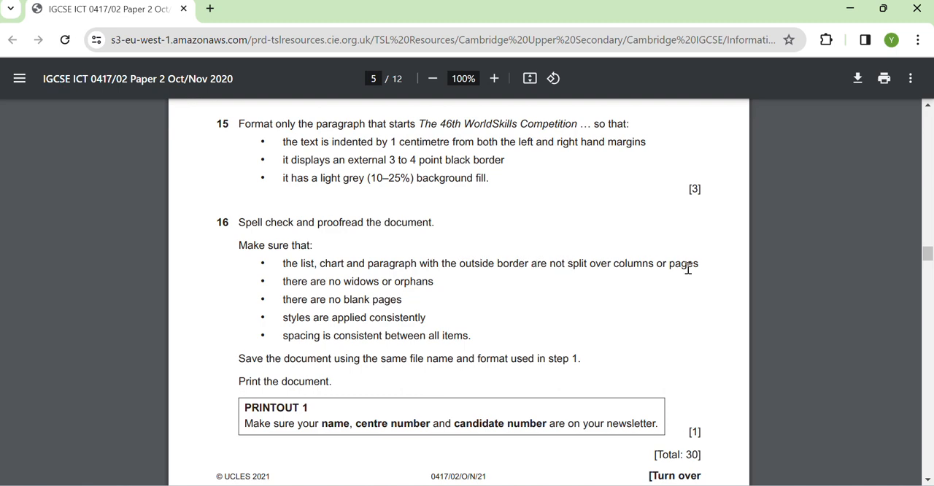
pyautogui.hotkey('alt', 'Tab')
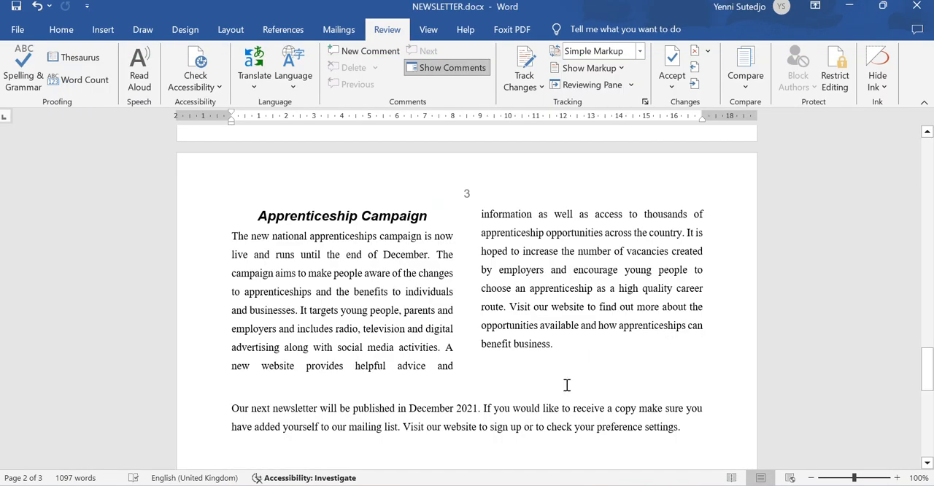
pyautogui.scroll(3, 566, 385)
pyautogui.scroll(9, 566, 385)
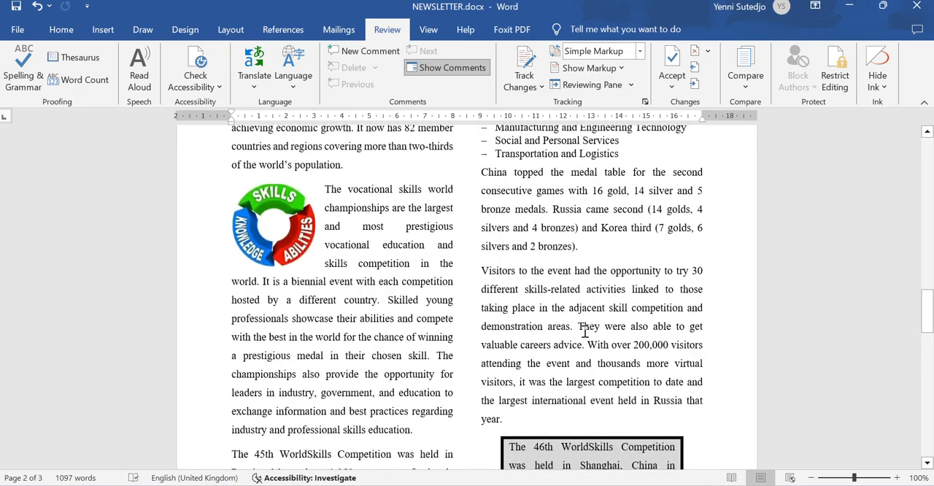
pyautogui.scroll(14, 582, 333)
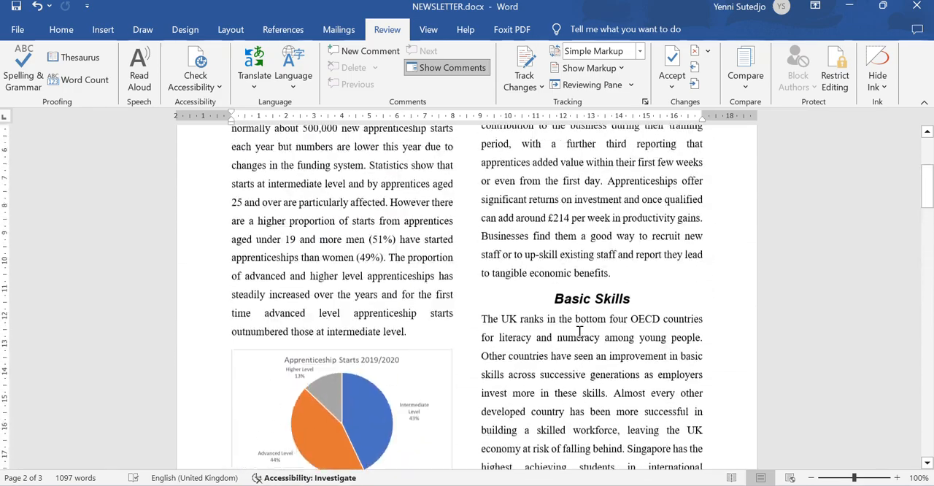
pyautogui.scroll(-2, 579, 331)
pyautogui.scroll(-10, 578, 330)
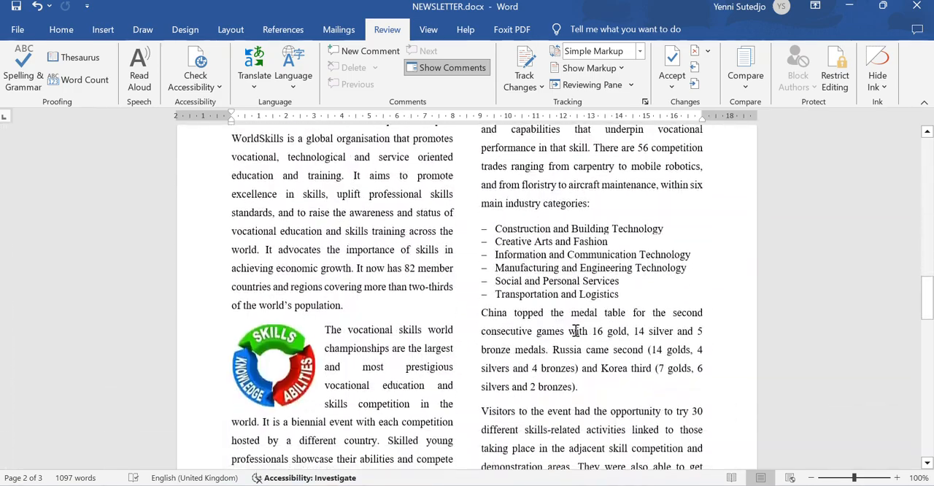
pyautogui.scroll(12, 561, 271)
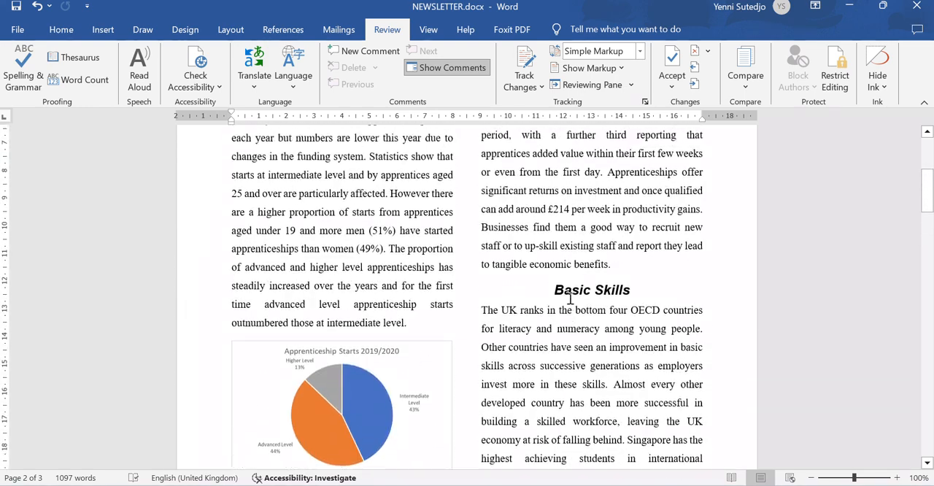
# - Reread question 16's remaining requirements and examine the newsletter's first page for widows, orphans, consistent styles and consistent spacing
pyautogui.hotkey('alt', 'Tab')
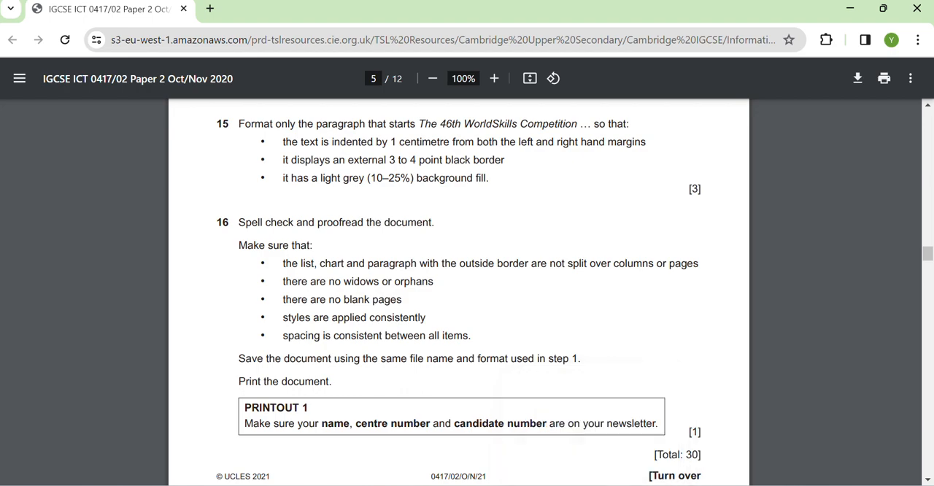
pyautogui.click(565, 485)
pyautogui.scroll(3, 537, 423)
pyautogui.scroll(3, 535, 414)
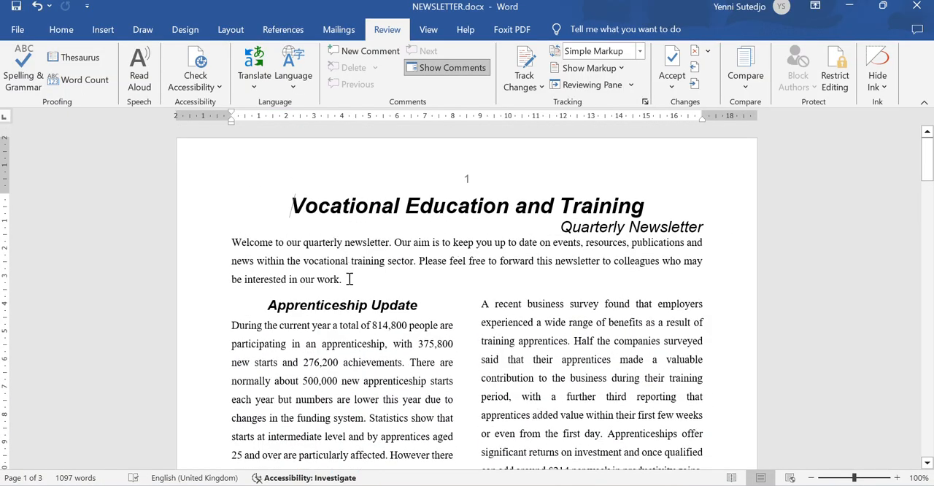
pyautogui.scroll(-2, 350, 292)
pyautogui.scroll(-6, 352, 299)
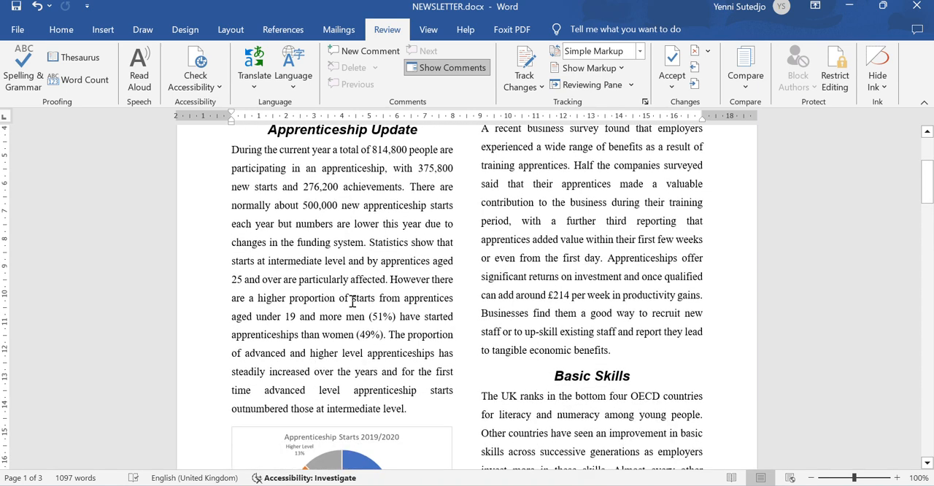
pyautogui.scroll(-2, 354, 312)
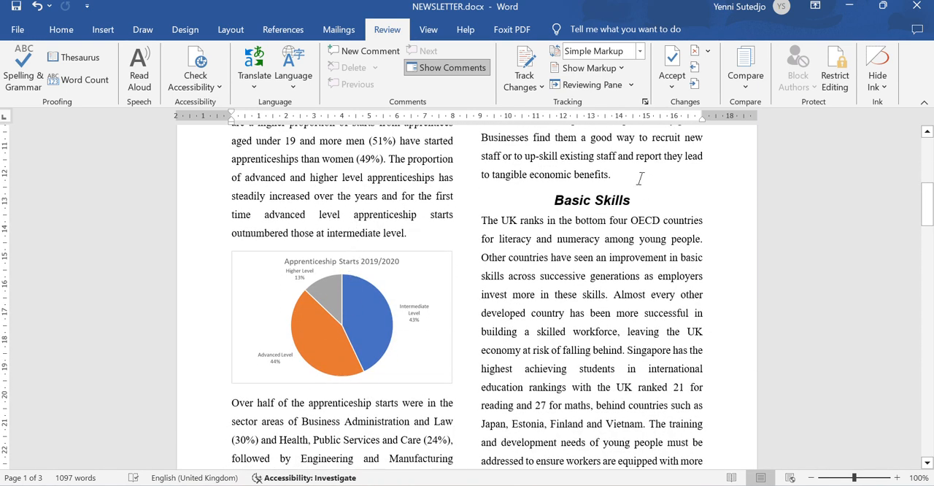
pyautogui.scroll(-9, 639, 179)
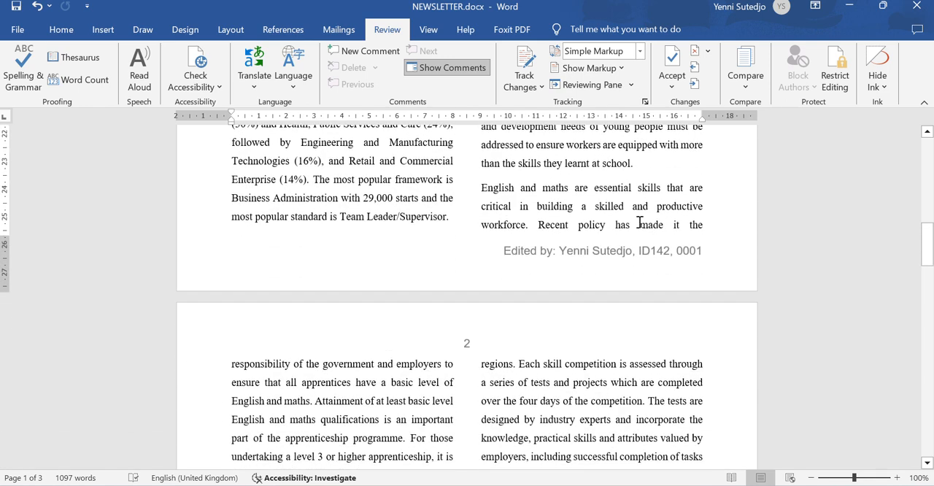
# - Examine the second page's text, headings, list, image and bordered paragraph for widows, orphans and consistent styles and spacing
pyautogui.scroll(-5, 639, 222)
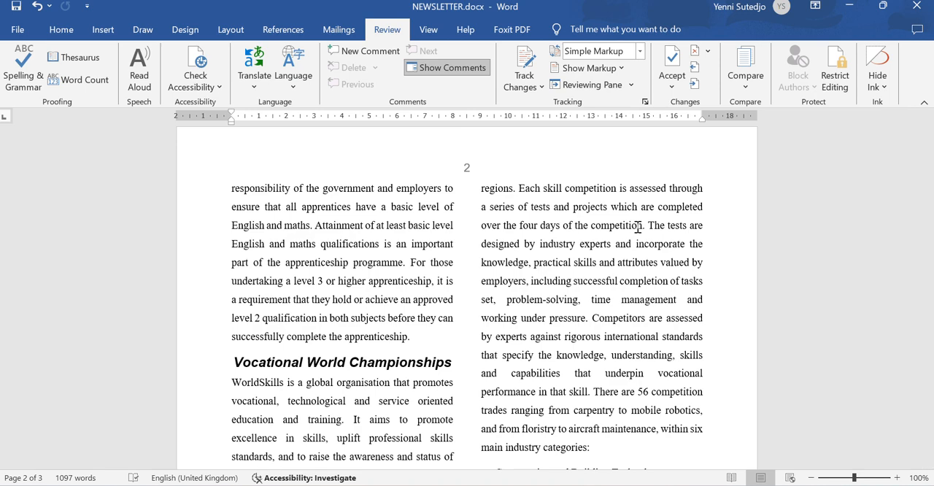
pyautogui.scroll(-2, 637, 228)
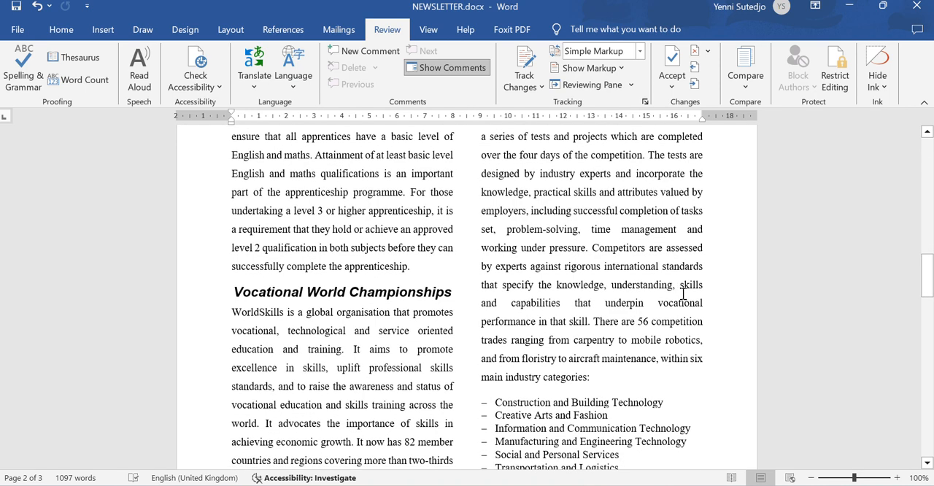
pyautogui.scroll(-2, 682, 293)
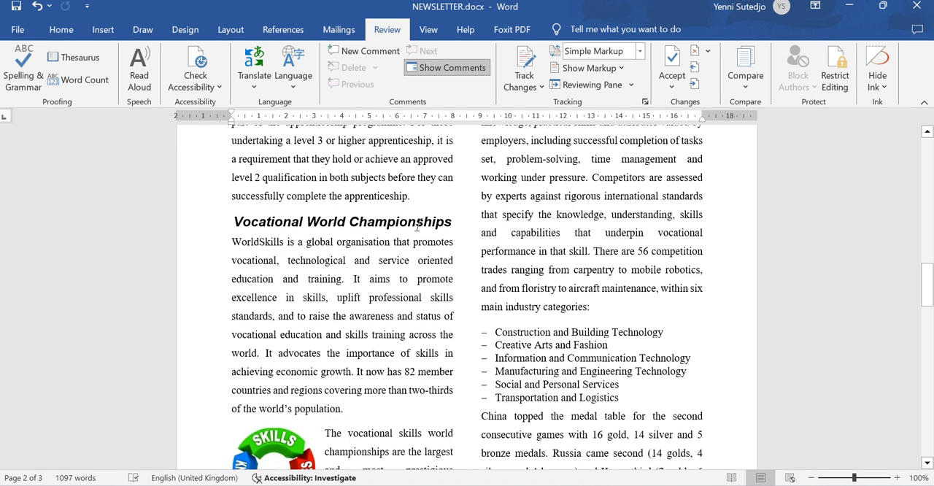
pyautogui.scroll(-2, 567, 323)
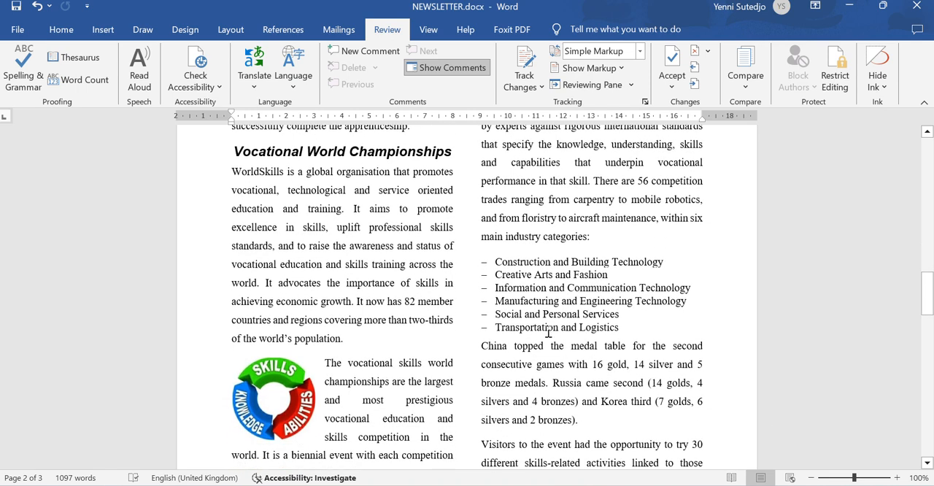
pyautogui.scroll(-2, 522, 374)
pyautogui.scroll(-4, 523, 375)
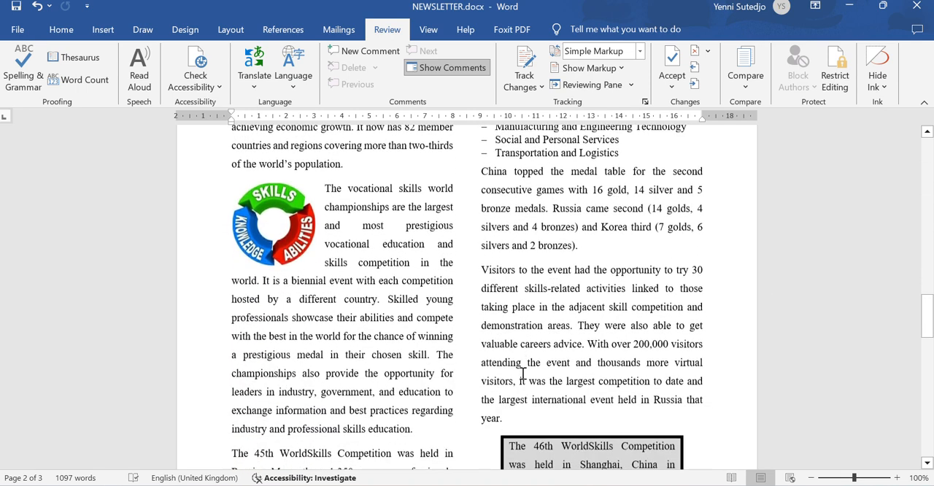
pyautogui.scroll(-2, 522, 375)
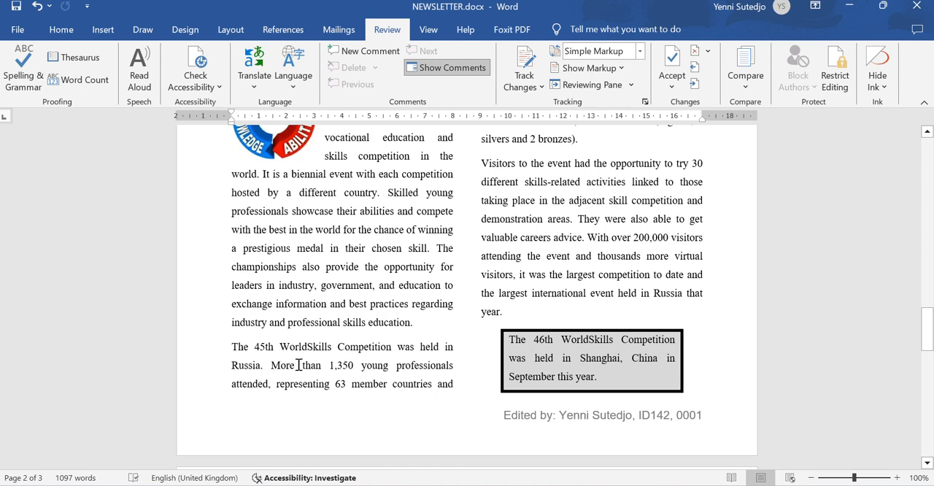
# - Delete the empty paragraph above "Our next newsletter will be published" on page 3 and check the document's end for blank pages
pyautogui.scroll(-4, 305, 369)
pyautogui.scroll(-5, 305, 372)
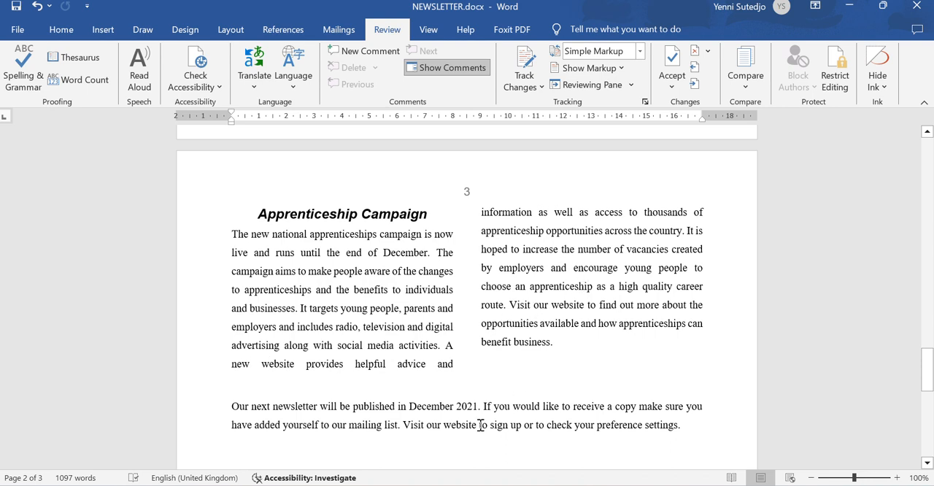
pyautogui.click(197, 394)
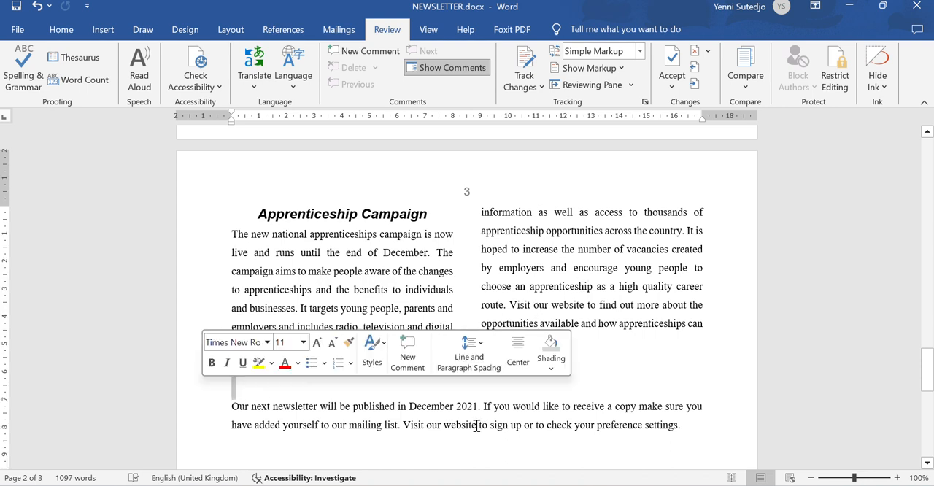
pyautogui.press('Delete')
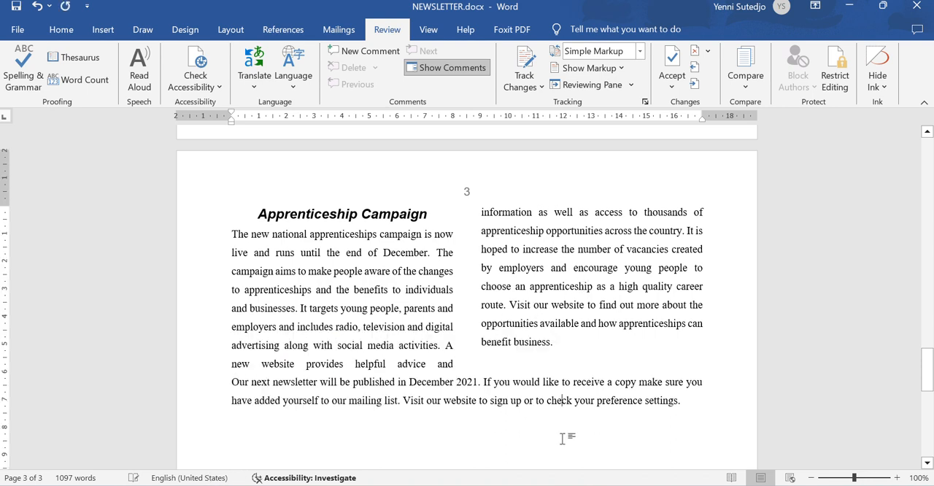
pyautogui.scroll(-4, 562, 438)
pyautogui.scroll(-4, 552, 438)
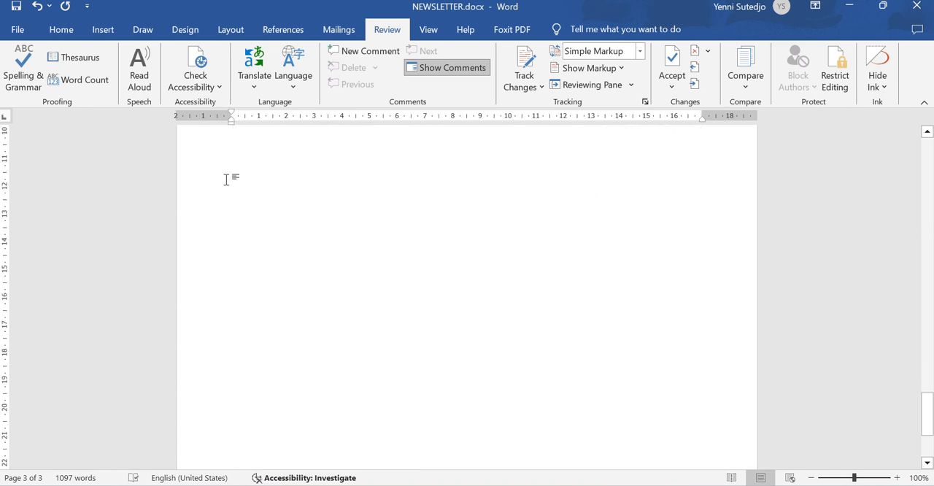
# - Save the newsletter and switch to the exam paper in the browser to check question 16's saving and printing instructions
pyautogui.click(14, 11)
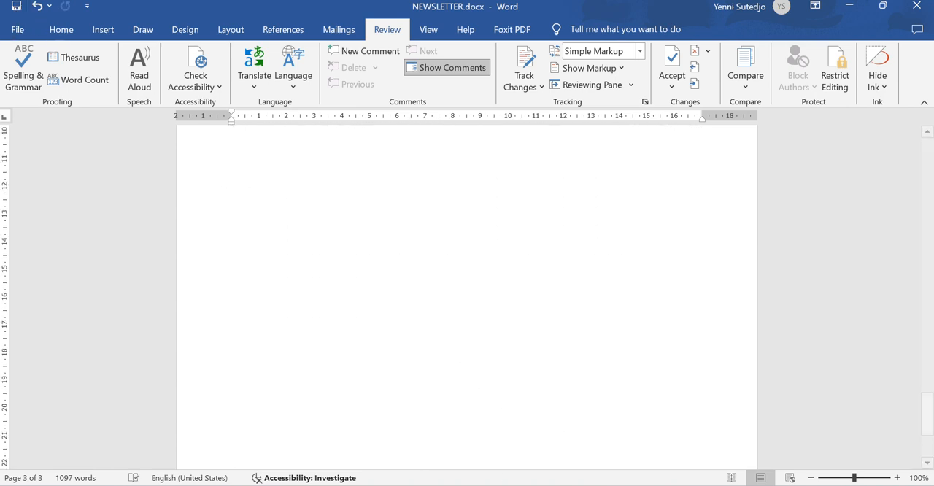
pyautogui.hotkey('alt', 'Tab')
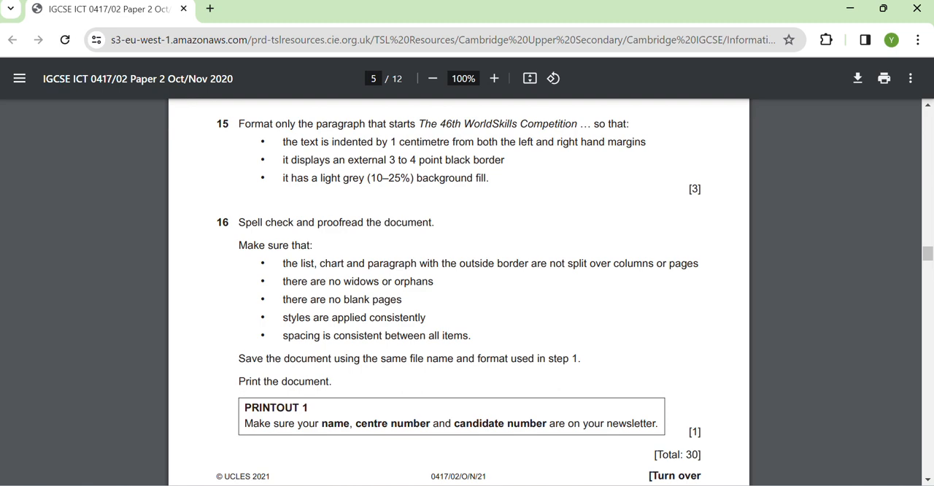
# - Switch to the evidence document N2102EVIDENCE0001.docx in Word and view its Step 6 evidence
pyautogui.click(664, 485)
pyautogui.click(587, 445)
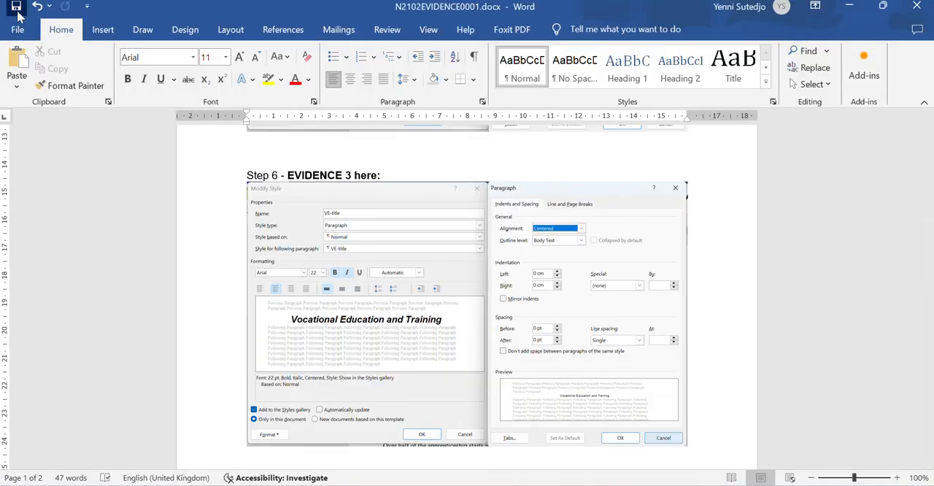
pyautogui.moveTo(697, 485)
pyautogui.moveTo(664, 485)
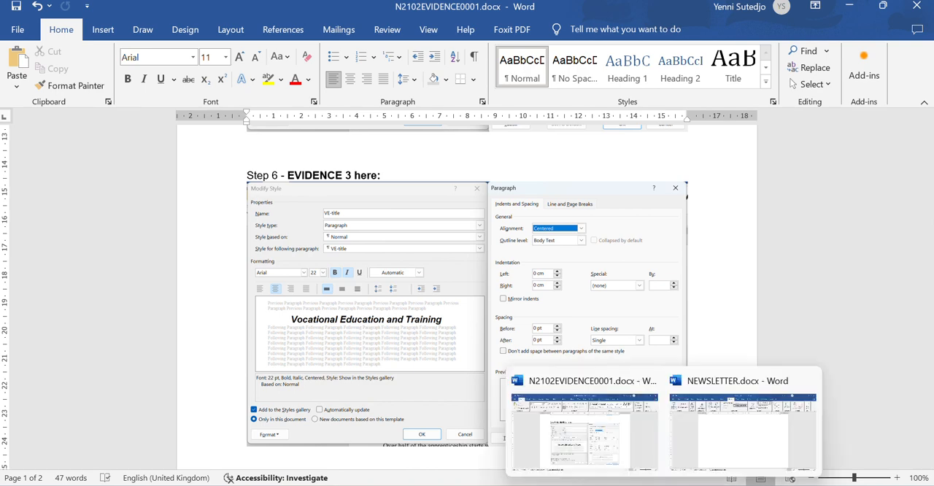
# - Return to NEWSLETTER.docx, review it from the last page's footer back to the first page's title, and save it again
pyautogui.click(738, 437)
pyautogui.scroll(-1, 552, 386)
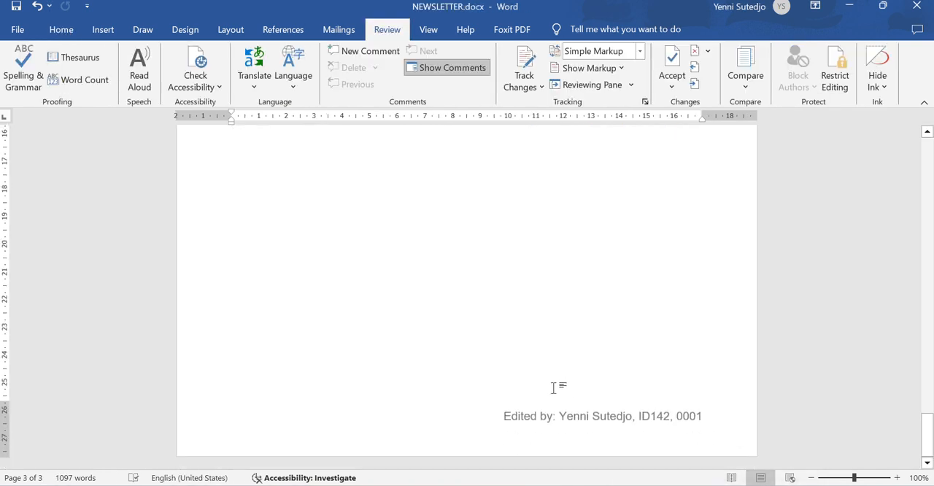
pyautogui.scroll(10, 556, 429)
pyautogui.scroll(6, 556, 429)
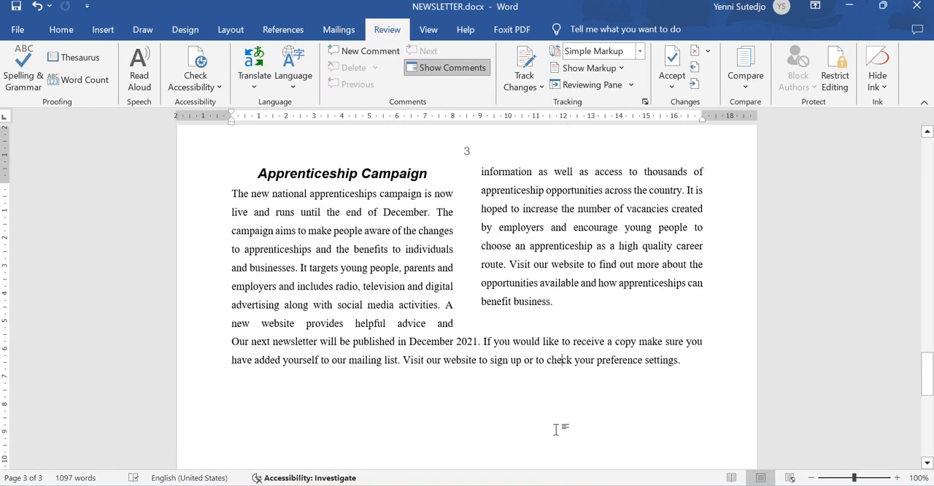
pyautogui.scroll(6, 556, 430)
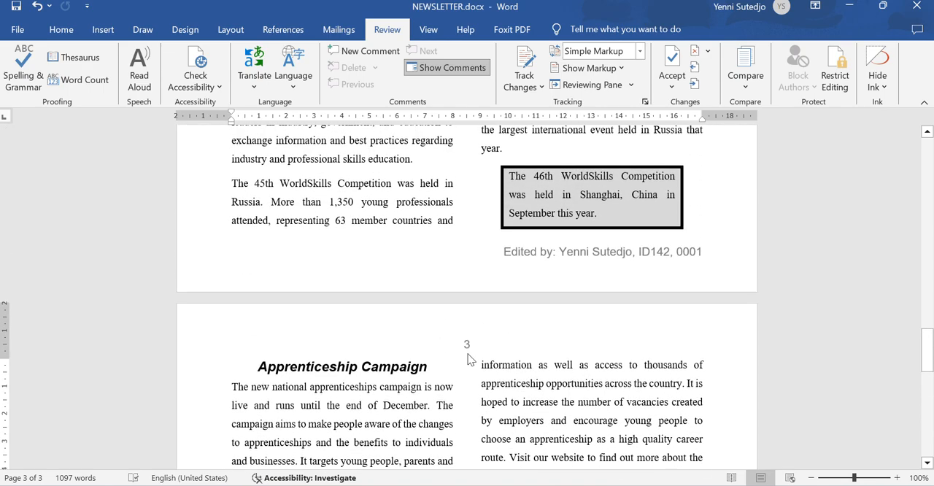
pyautogui.scroll(6, 552, 366)
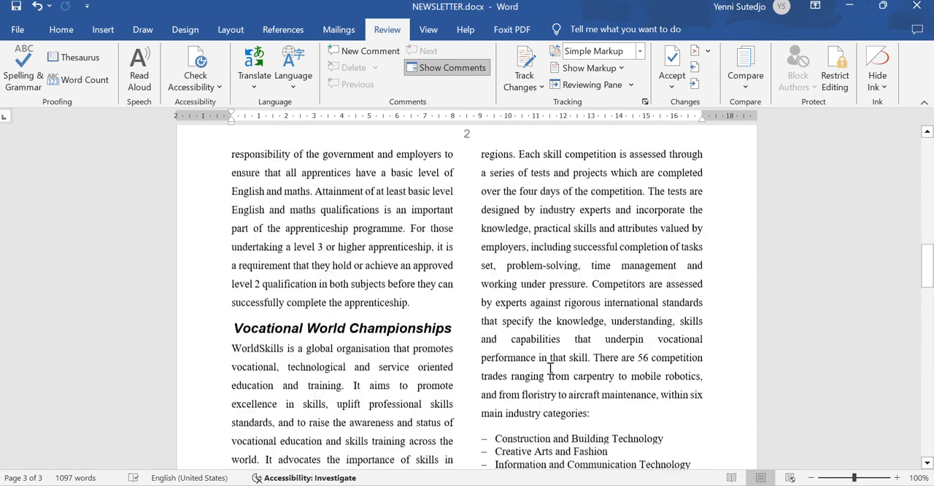
pyautogui.scroll(10, 462, 315)
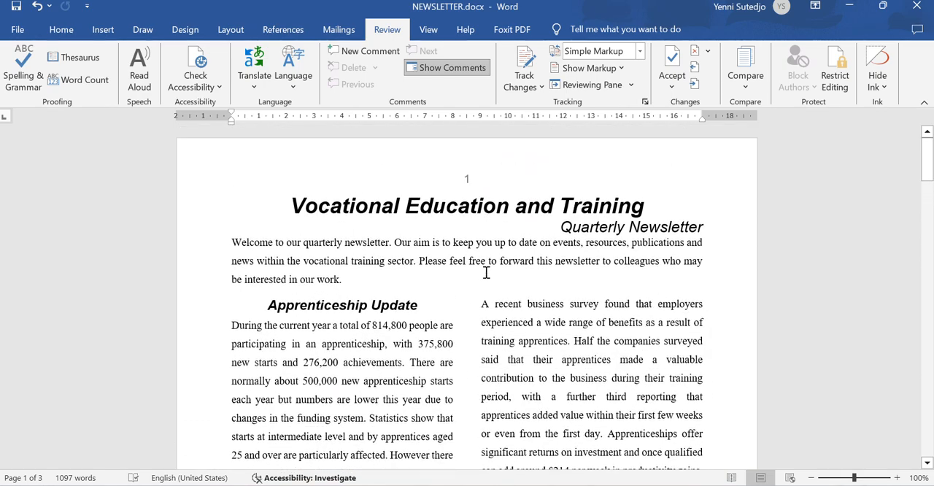
pyautogui.click(11, 8)
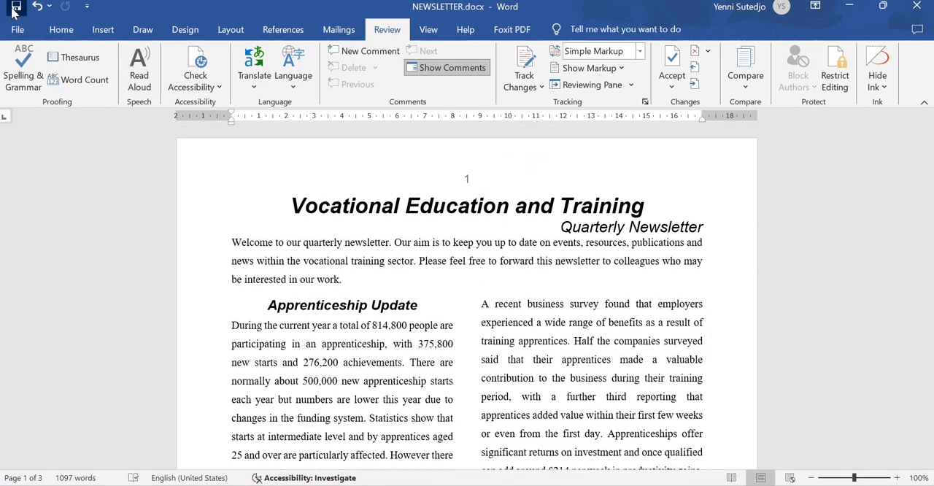